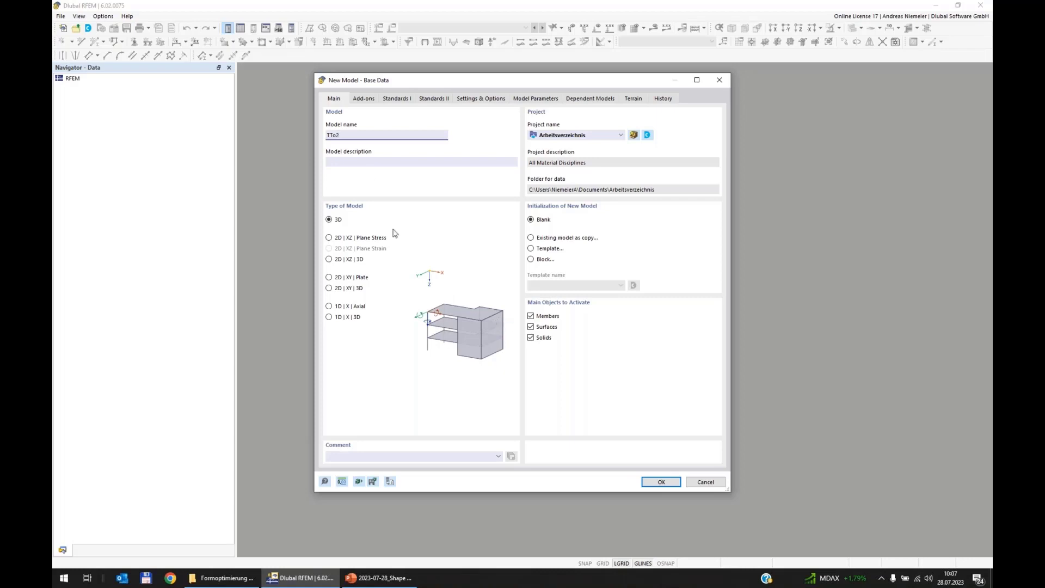
- Activate the Optimization & Costs / CO2 Emission Estimation add-on with € as the currency symbol, plus the Stress-Strain Analysis add-on
left_click(365, 101)
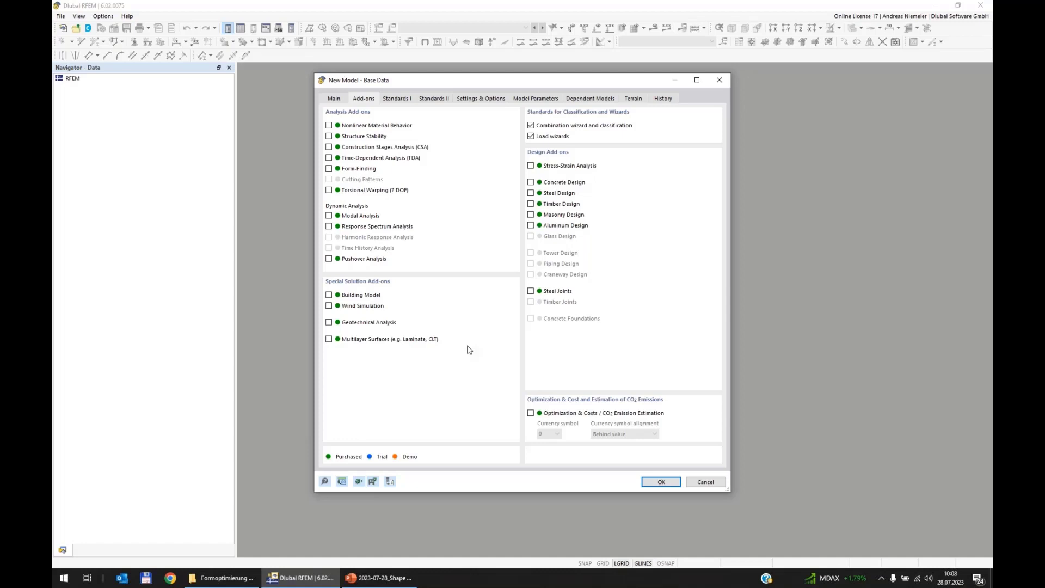
left_click(531, 413)
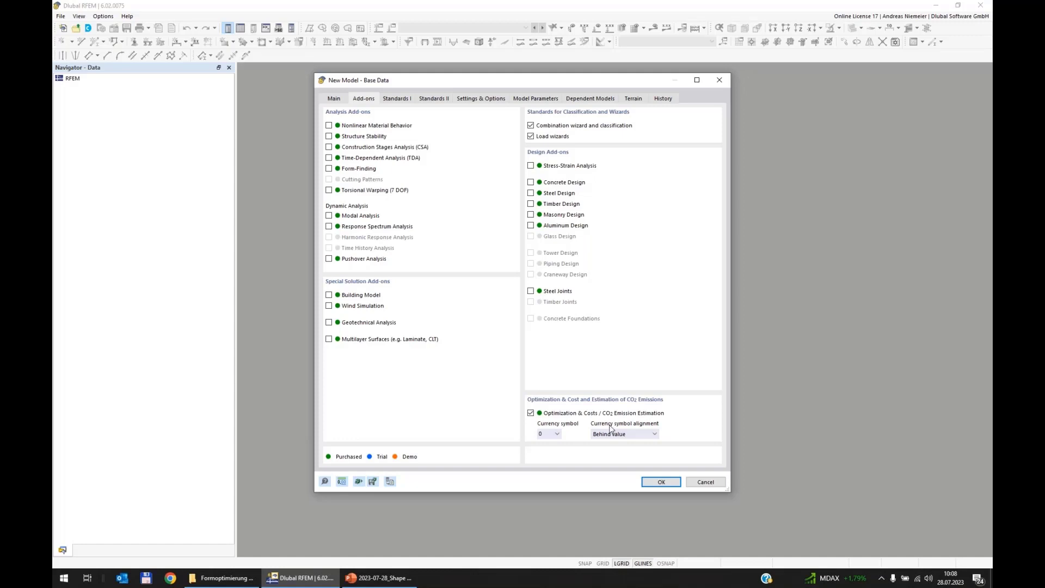
left_click(557, 435)
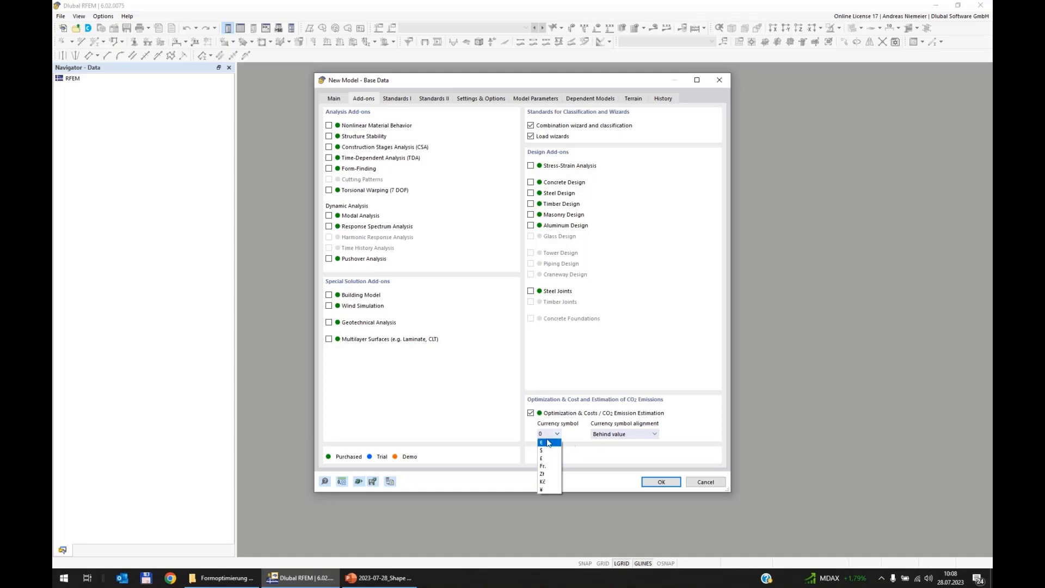
left_click(549, 443)
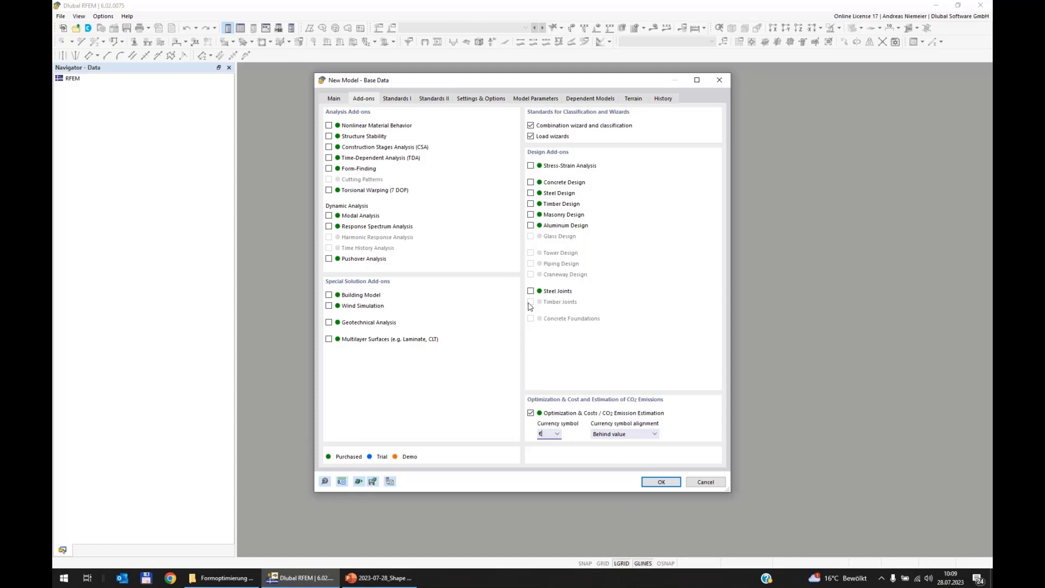
left_click(530, 166)
left_click(530, 193)
left_click(396, 99)
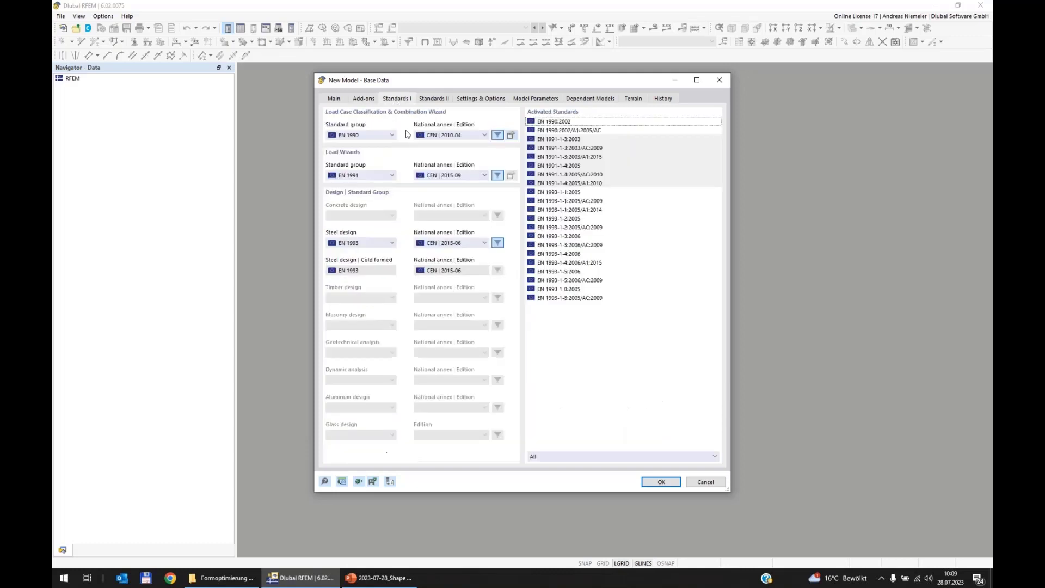
left_click(364, 99)
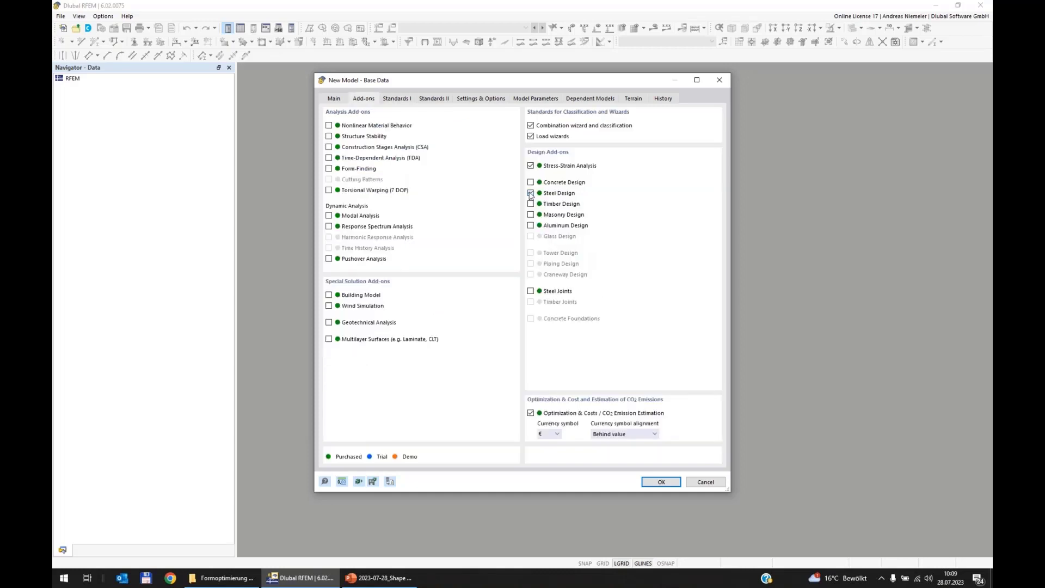
left_click(530, 193)
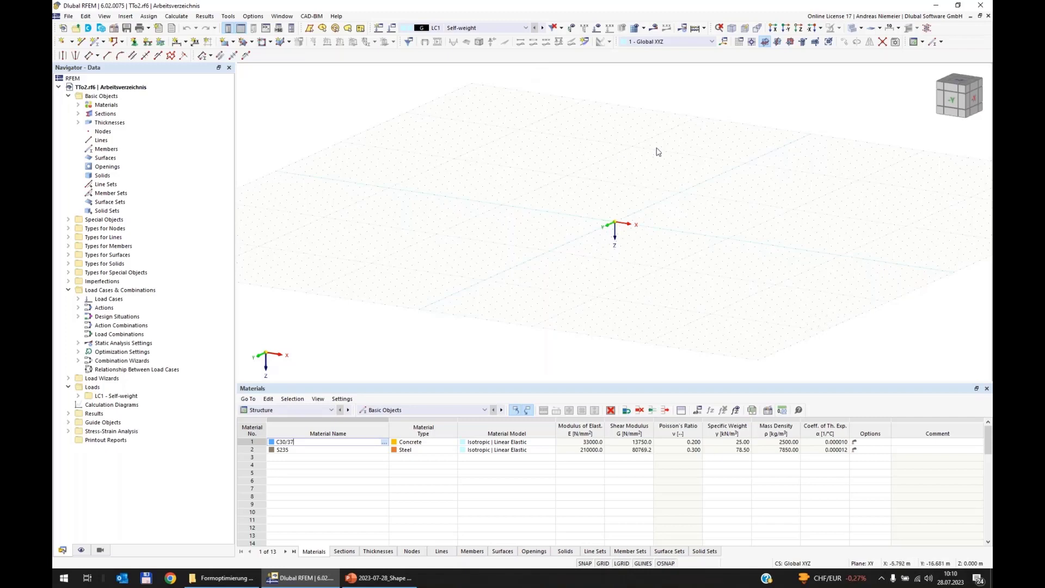
- Set the work plane to XZ and close the Materials table to enlarge the modelling area
left_click(790, 42)
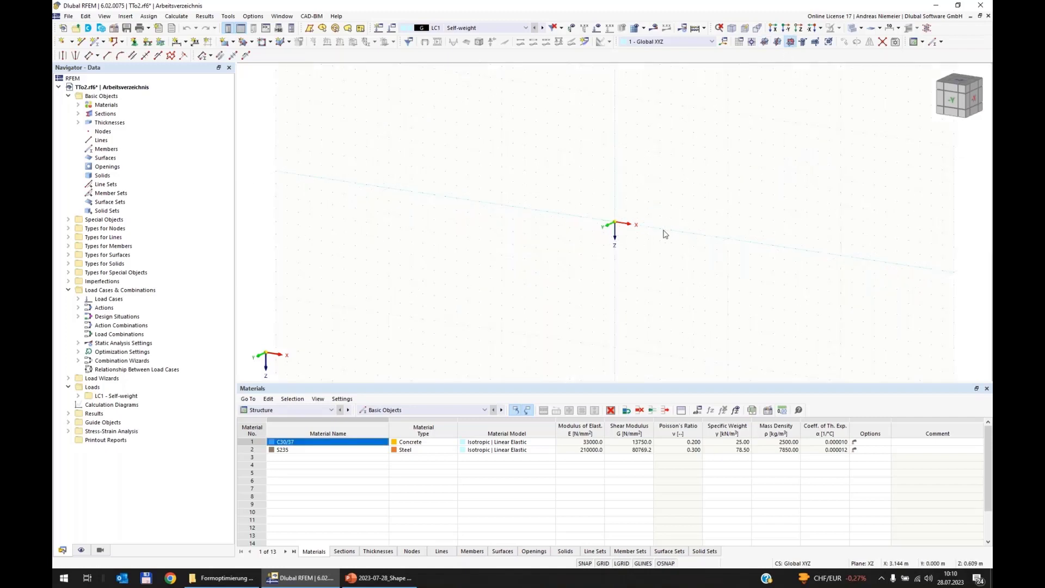
middle_click_drag(651, 244, 530, 296)
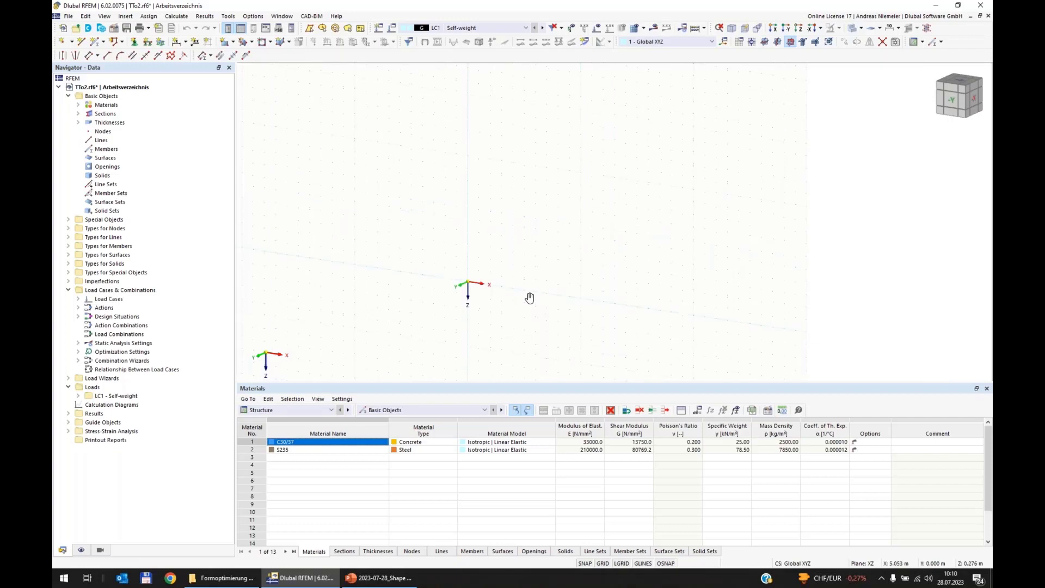
left_click(986, 388)
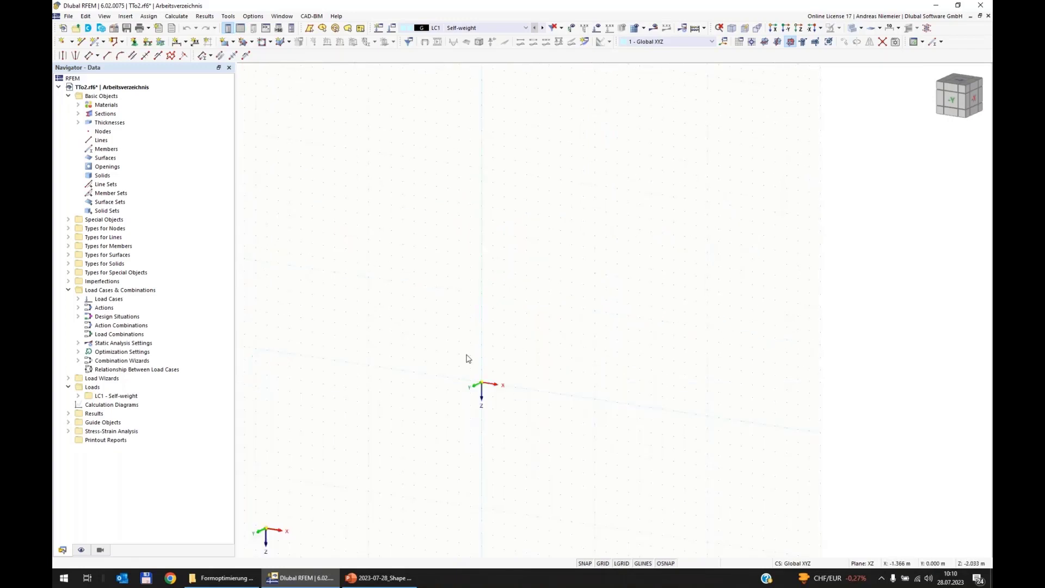
- Draw a single vertical line 15 m long from the origin up to Z = -15 m
left_click(82, 41)
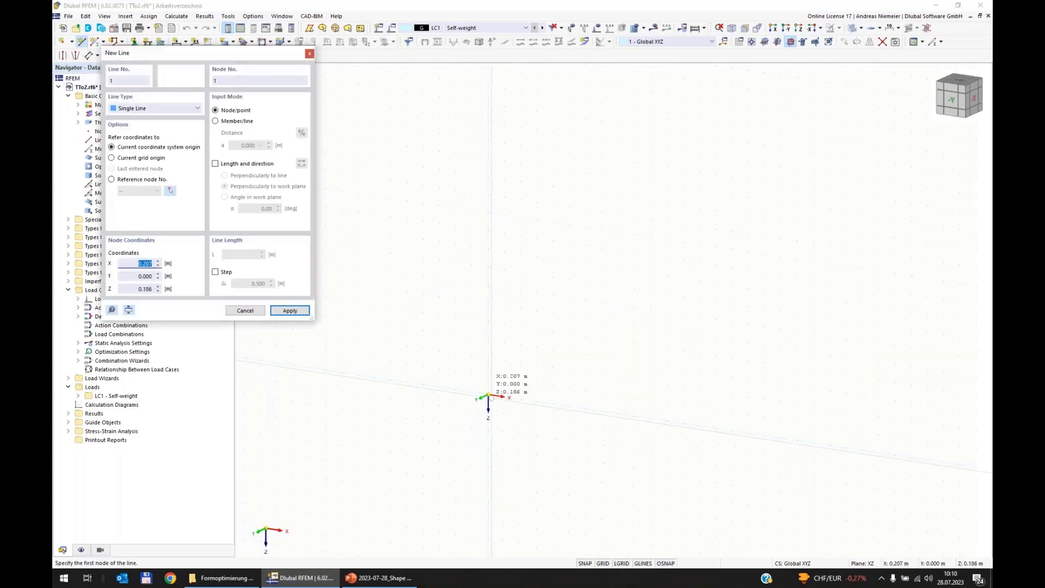
left_click(488, 395)
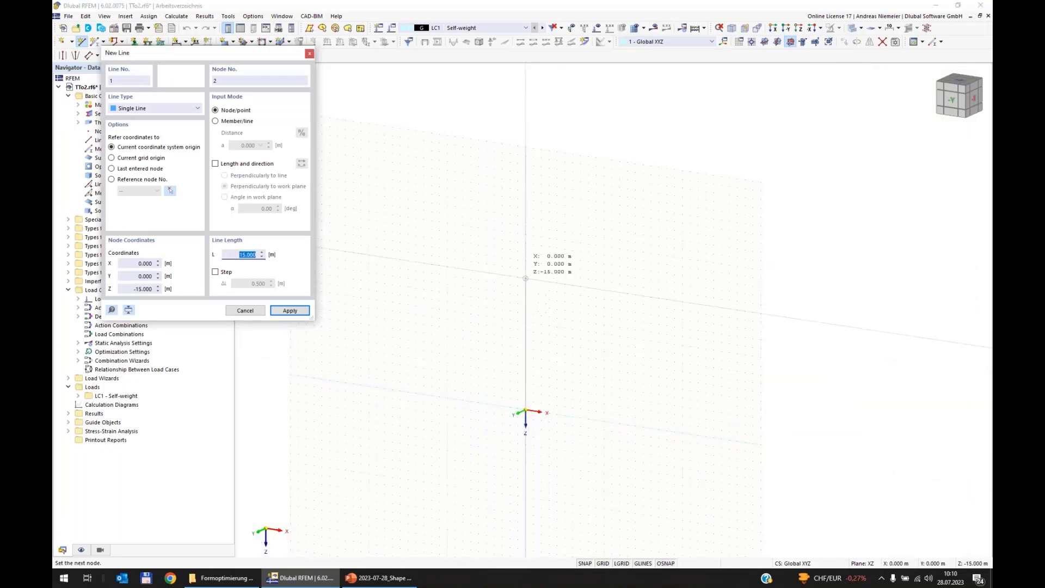
left_click(525, 278)
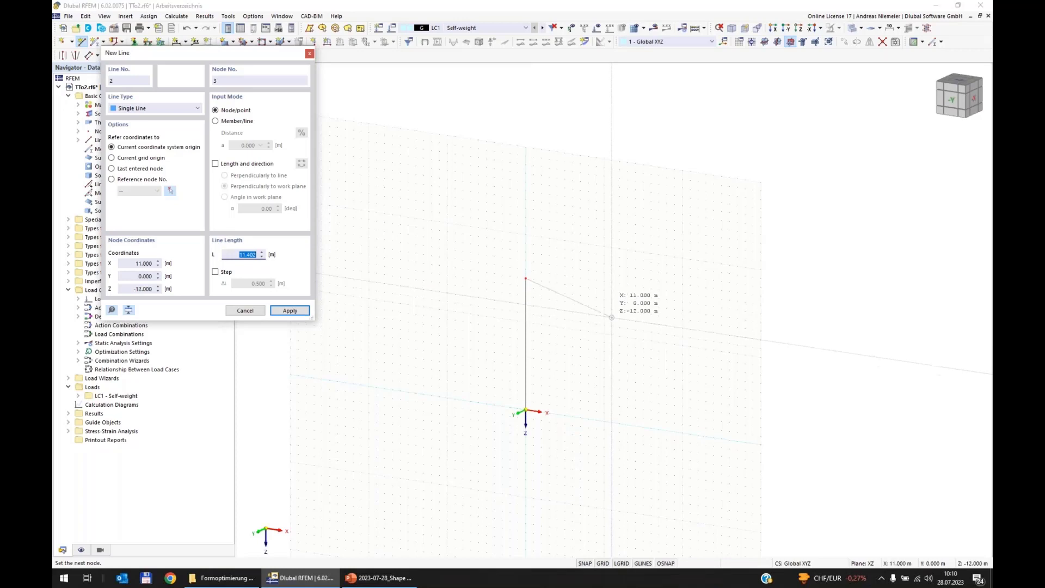
key("Escape")
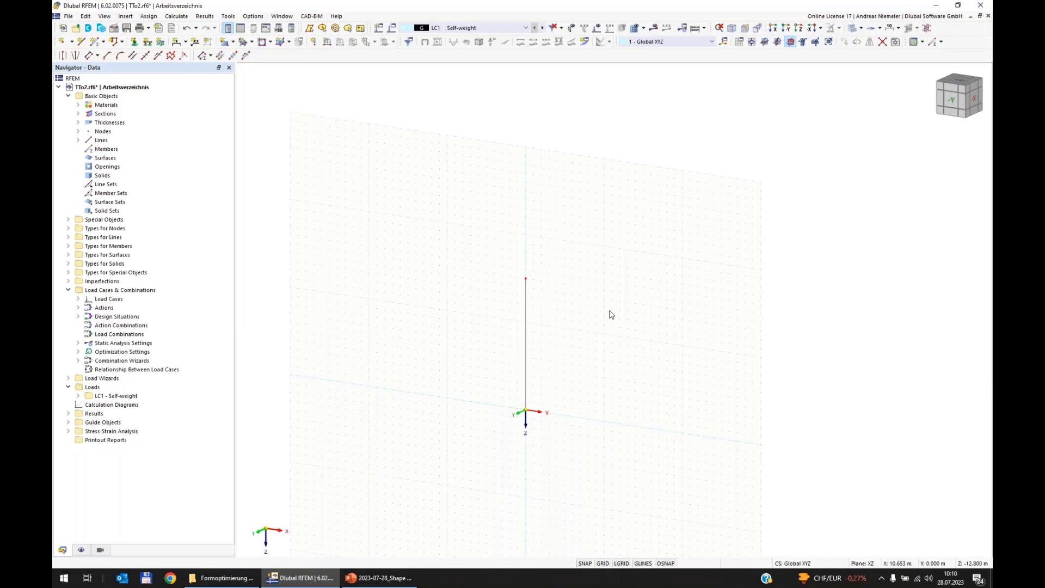
- Try to assign a Fixed nodal support to the node at the base of the vertical line
left_click(135, 41)
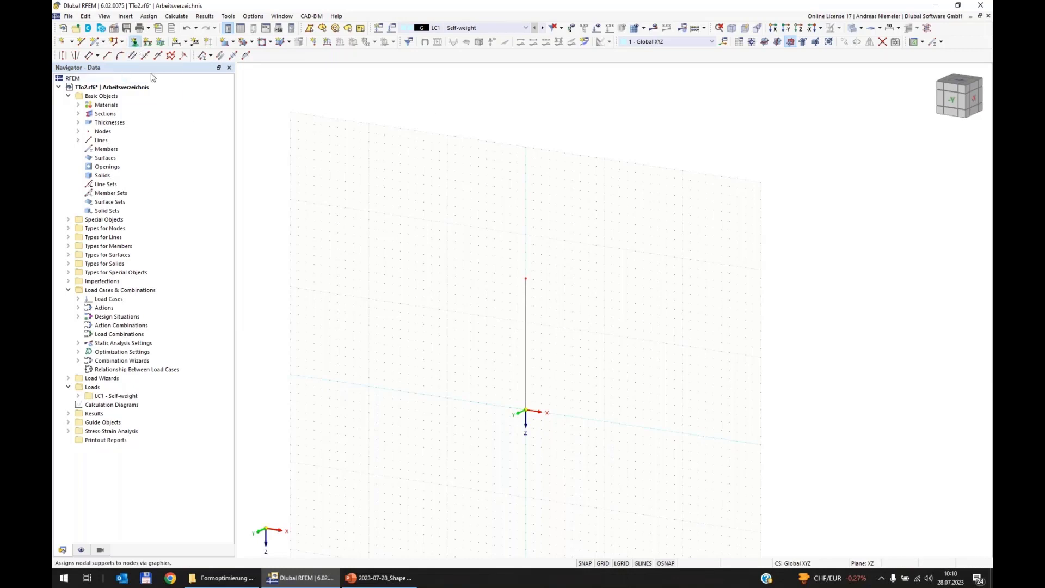
left_click(417, 235)
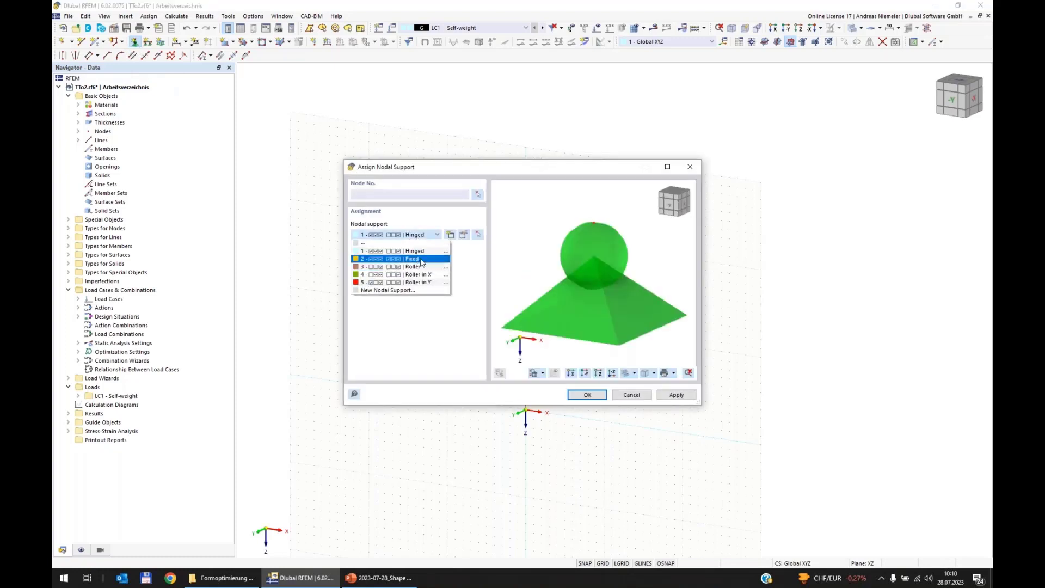
left_click(421, 260)
left_click(587, 395)
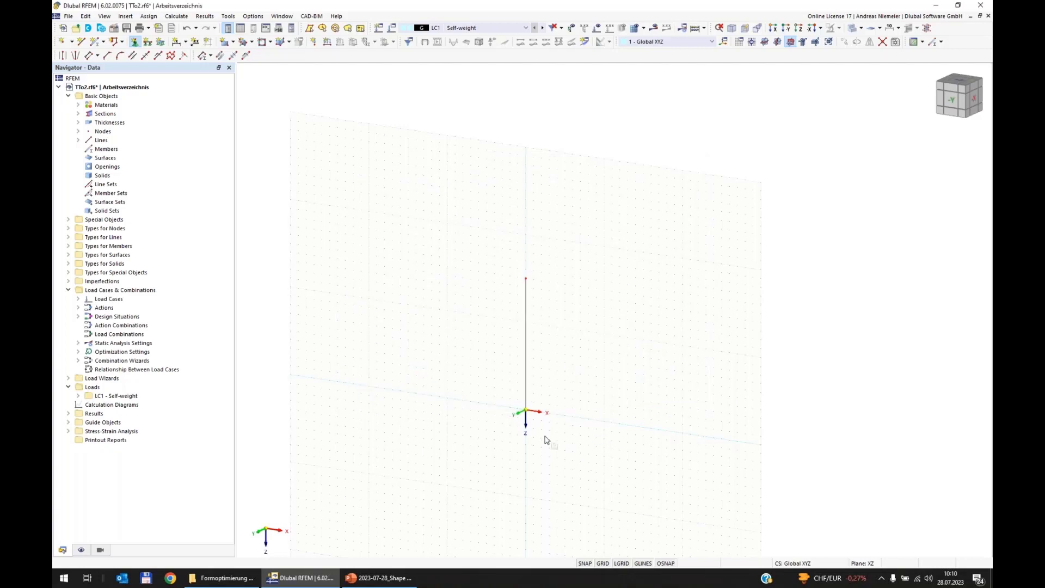
scroll(539, 425, "up", 3)
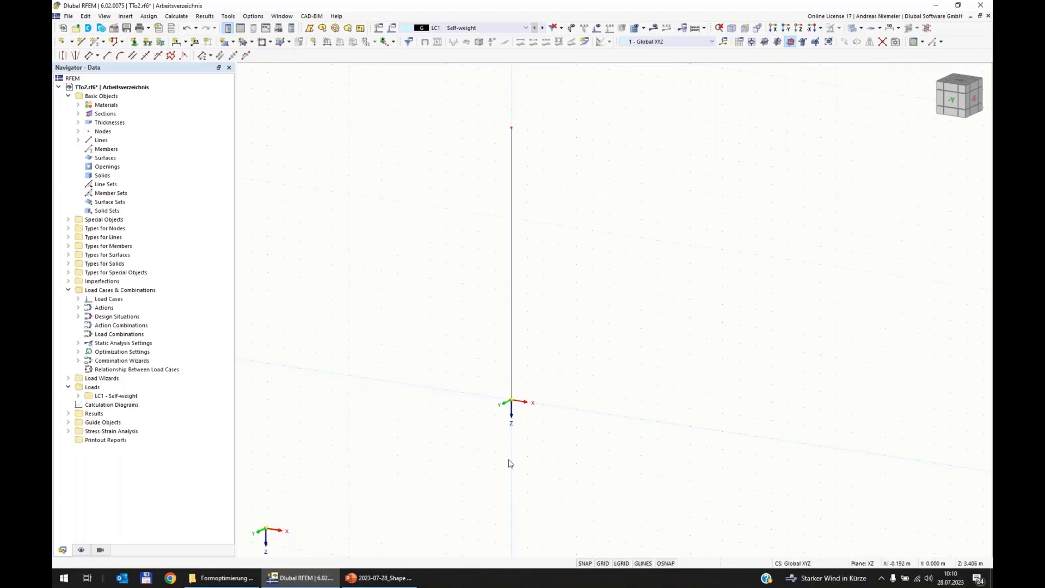
scroll(510, 459, "down", 2)
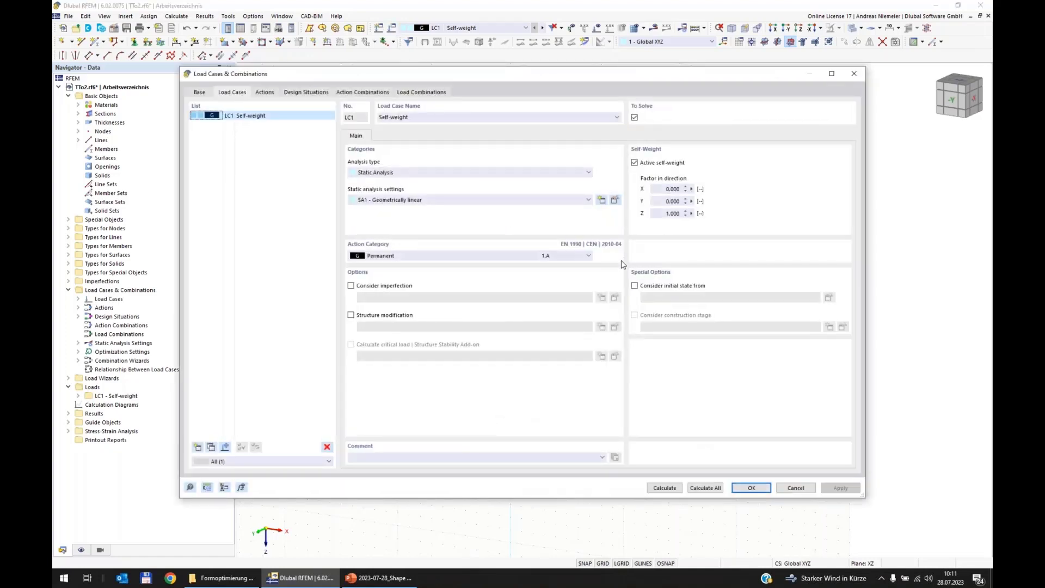
- Turn off the combination wizard in the base settings of the load cases and combinations
left_click(198, 94)
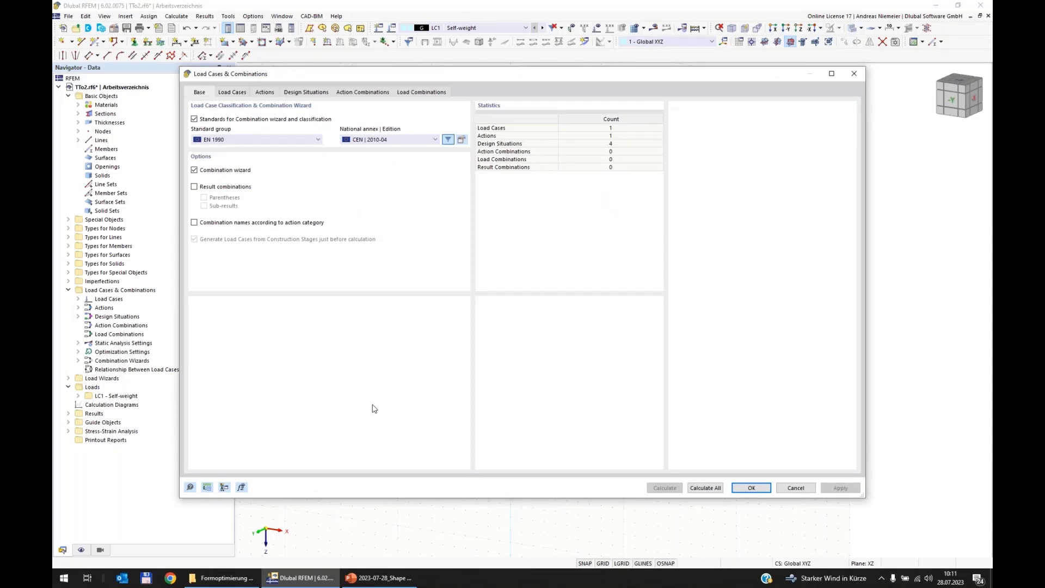
left_click(216, 171)
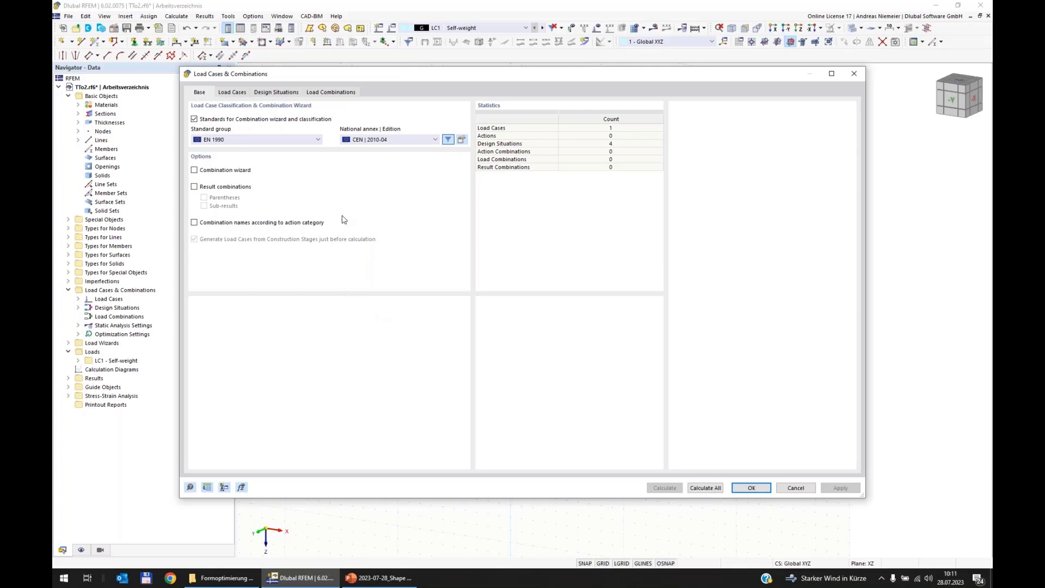
- Rename load case LC1 to Horizontal Load, deactivate its self-weight and set its action category to Wind
left_click(232, 92)
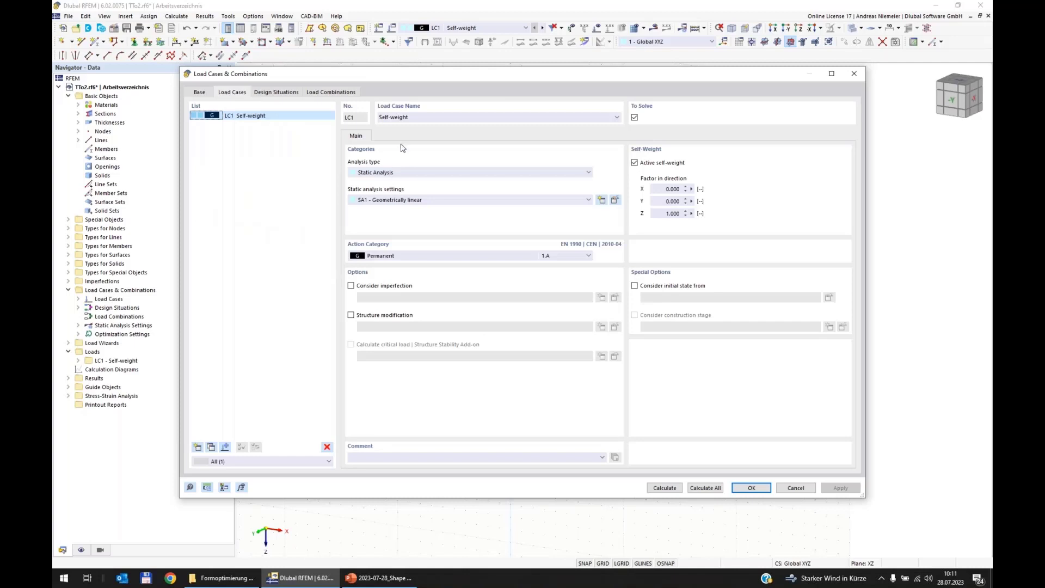
left_click(575, 116)
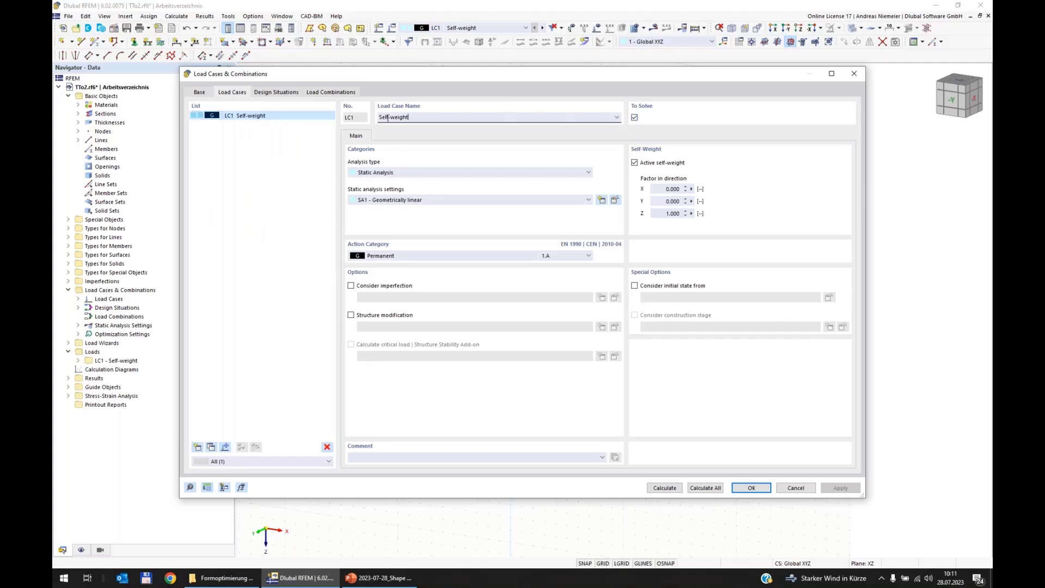
type("Horizontal Load")
left_click(635, 162)
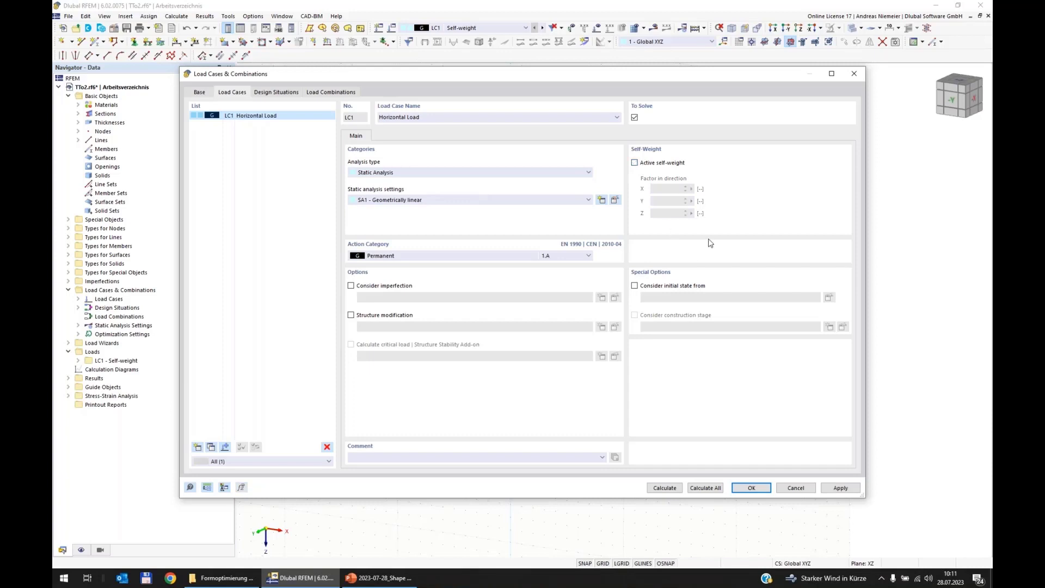
left_click(389, 256)
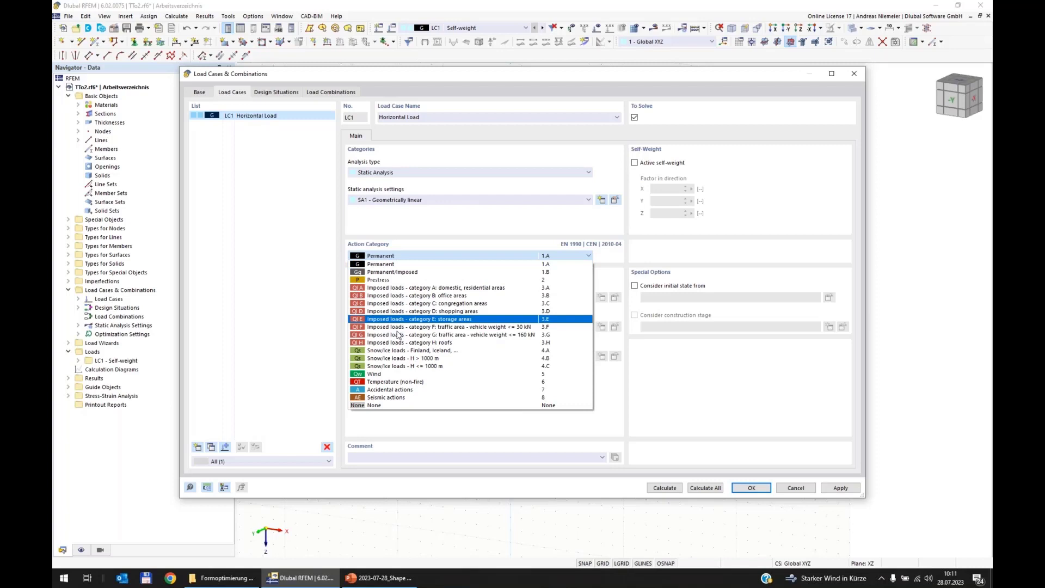
left_click(392, 374)
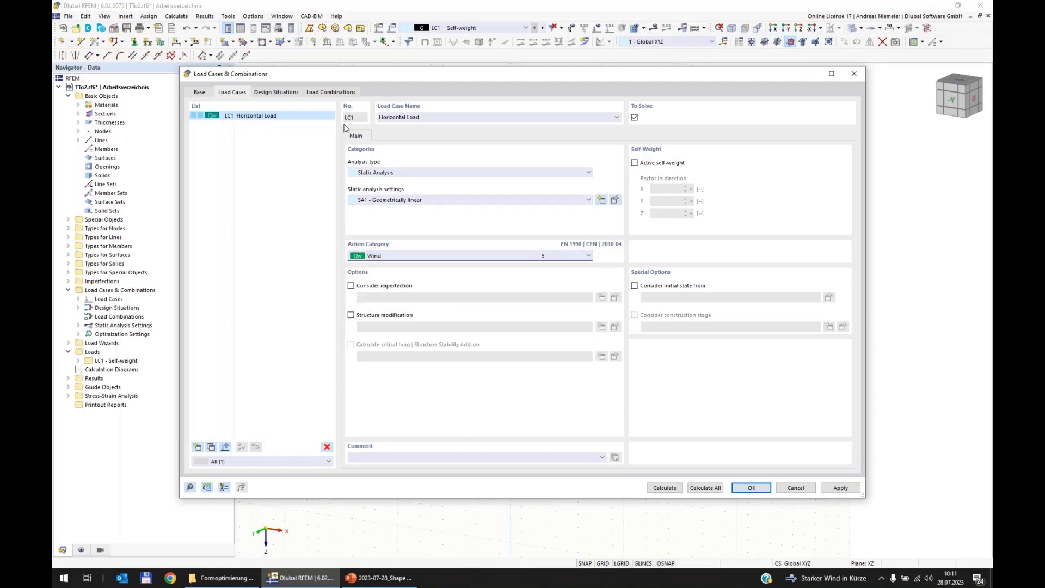
- Delete all four predefined design situations
left_click(277, 93)
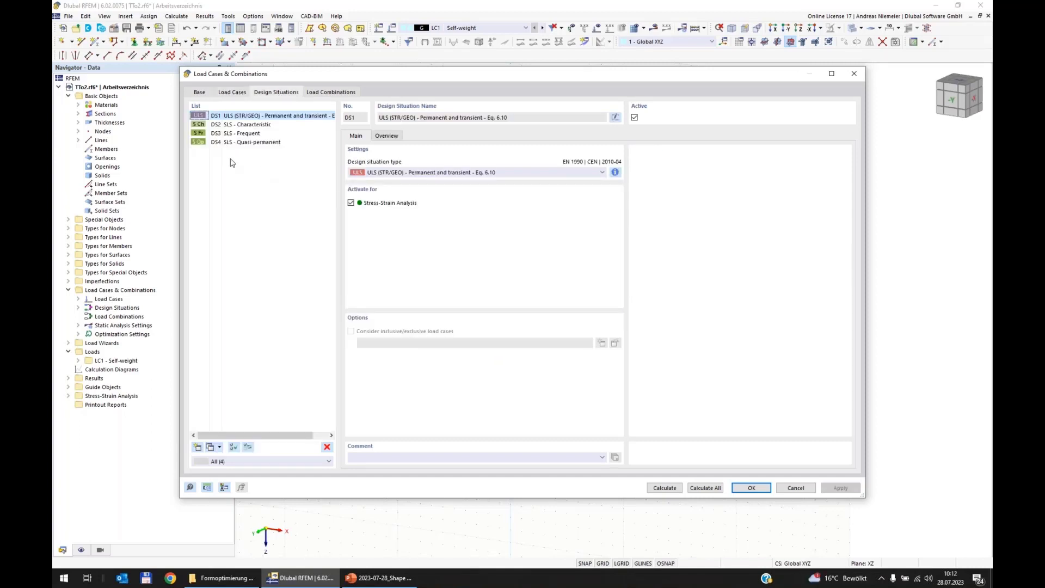
left_click(234, 142, "shift")
left_click(326, 447)
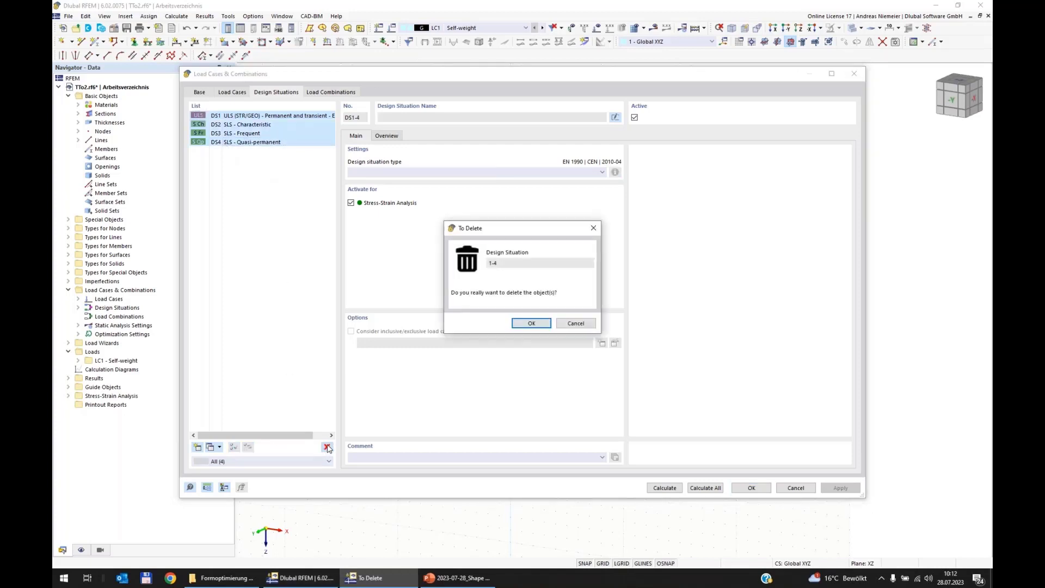
left_click(534, 325)
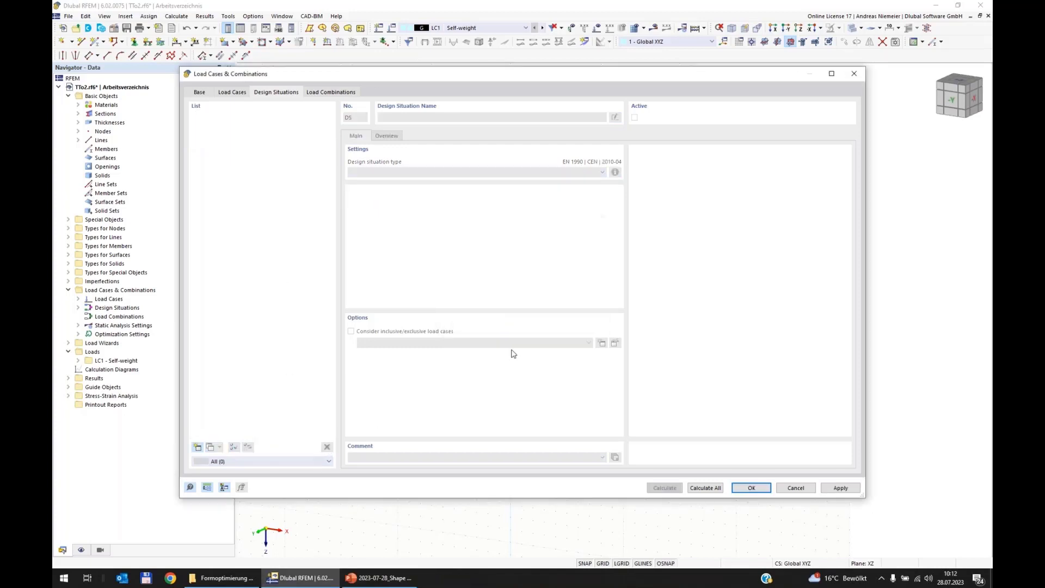
- Add a new design situation of type SLS - Characteristic
left_click(197, 447)
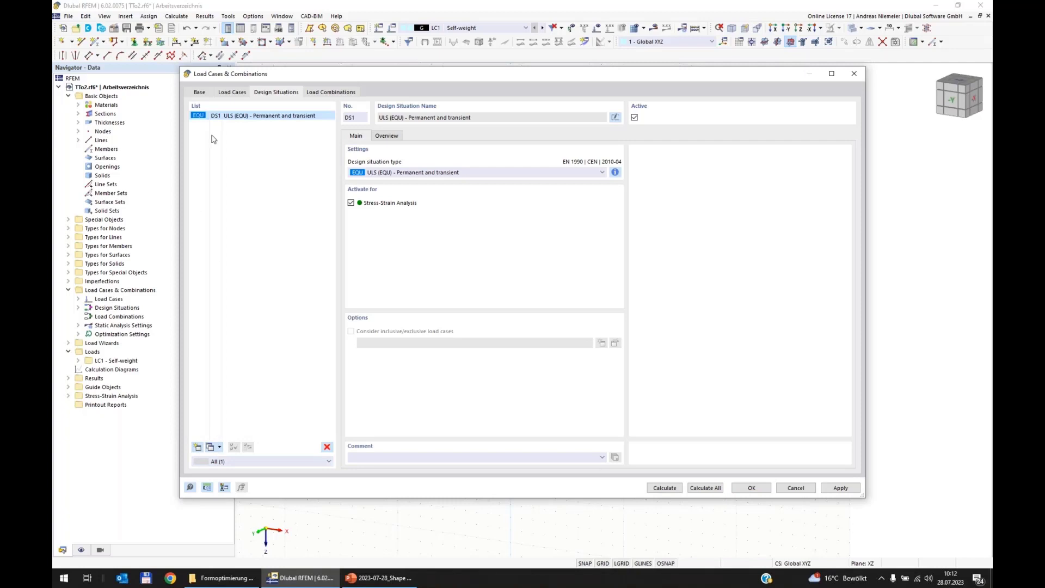
left_click(430, 173)
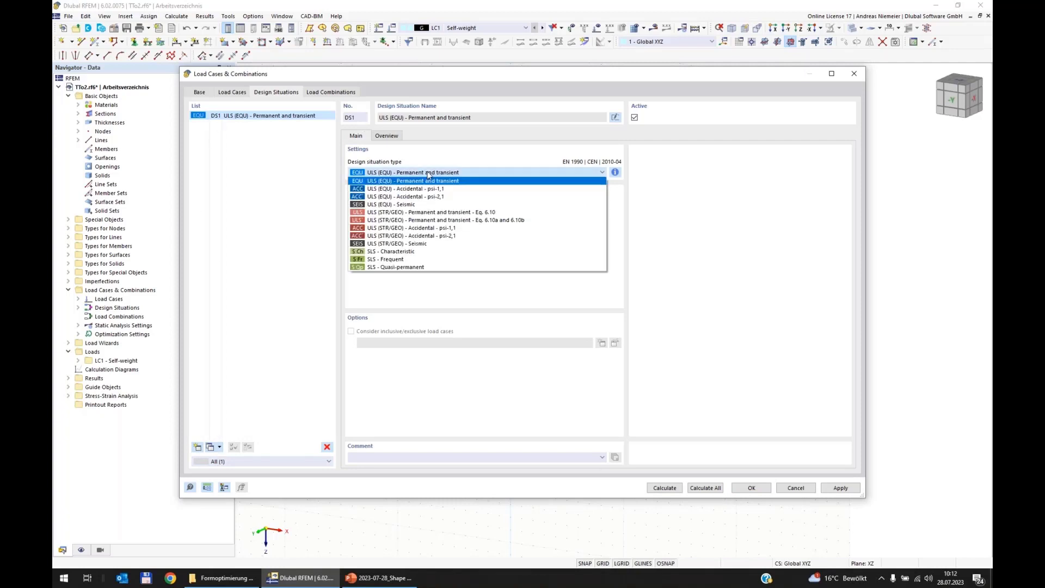
left_click(424, 260)
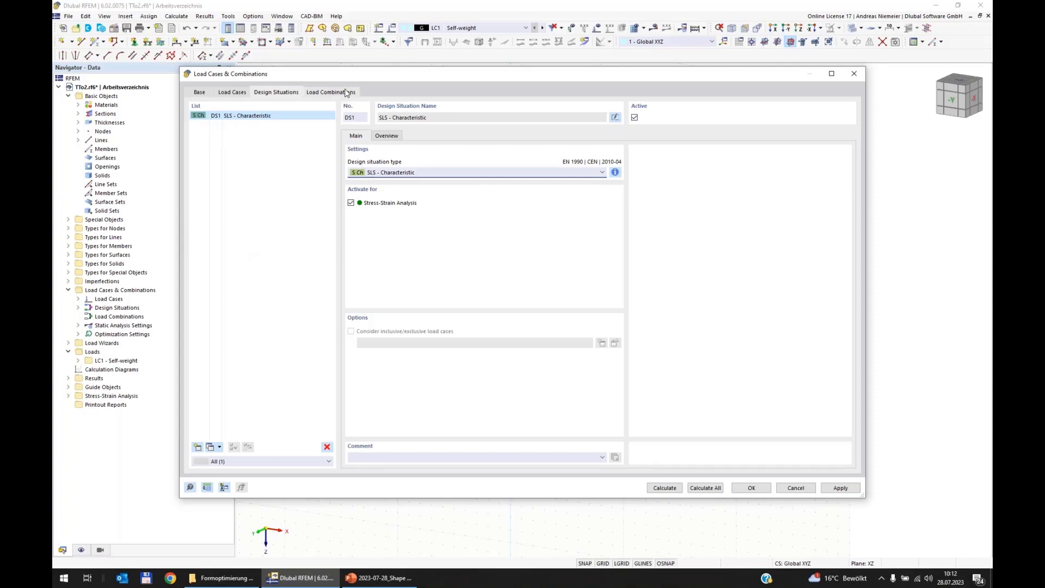
- Create a load combination with the SA1 - Geometrically linear analysis settings and assign load case LC1 to it with factor 1.00
left_click(198, 447)
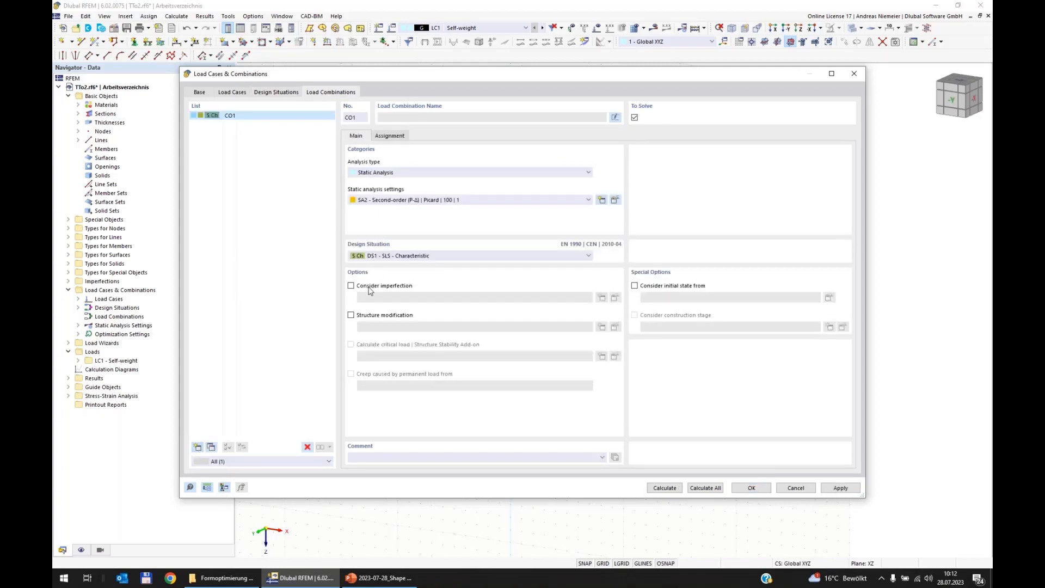
left_click(419, 201)
left_click(418, 209)
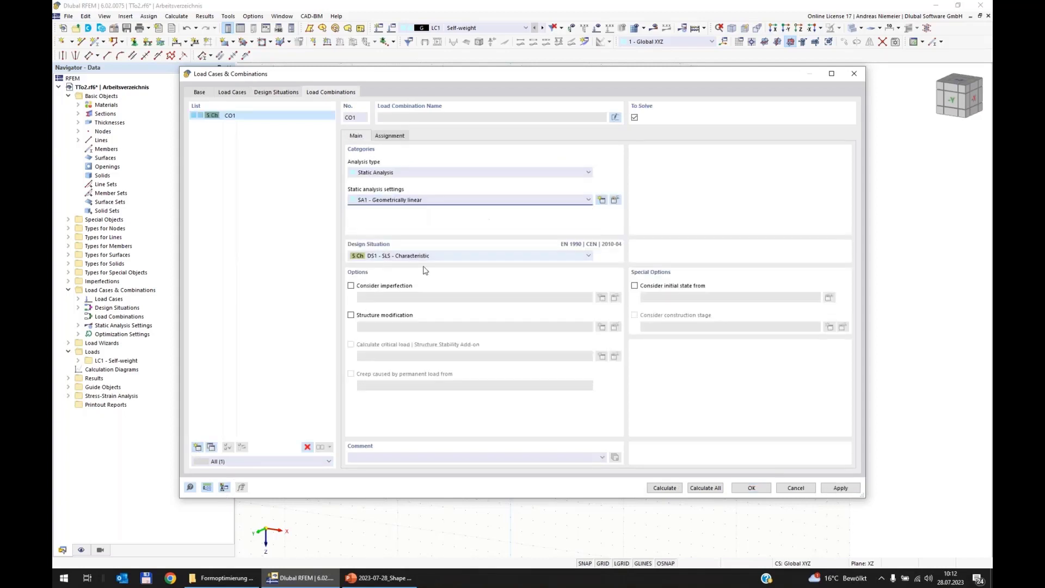
left_click(390, 136)
left_click(368, 158)
double_click(367, 158)
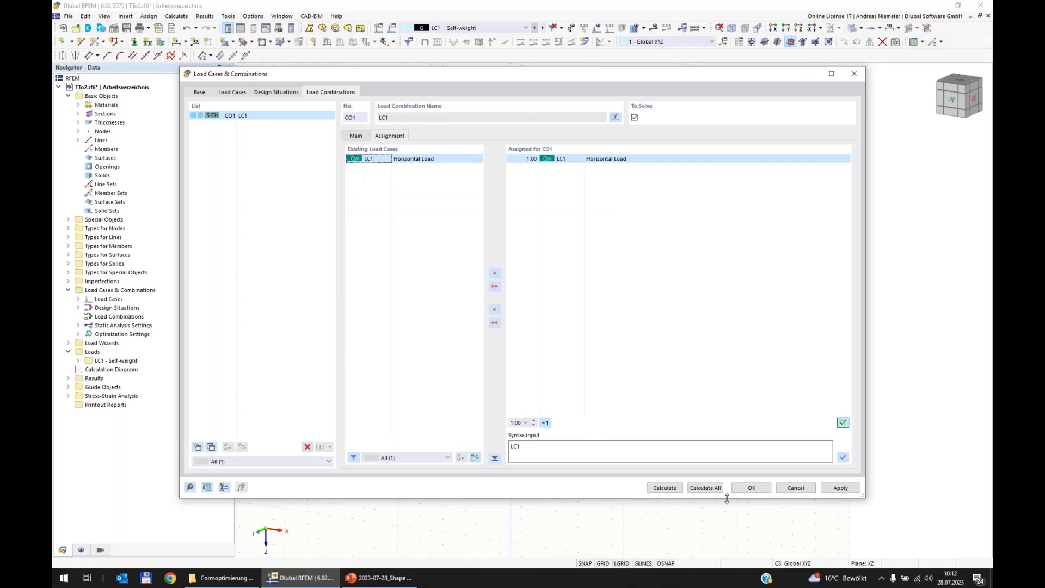
- Confirm the load cases and combinations, and apply a 100 kN nodal force in X direction to the line's upper node in LC1
left_click(751, 487)
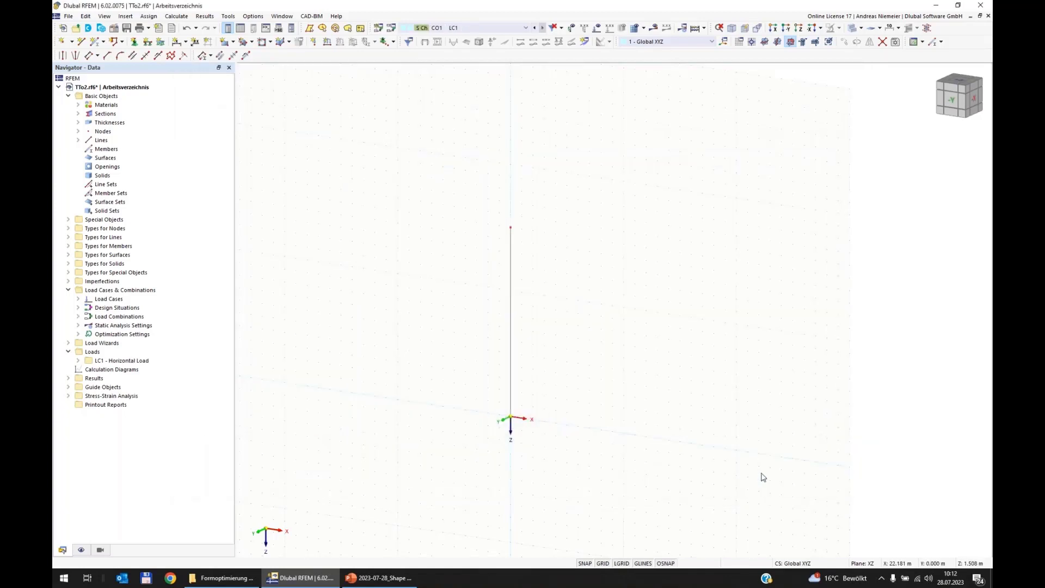
left_click(313, 44)
left_click(596, 402)
left_click_drag(426, 200, 485, 204)
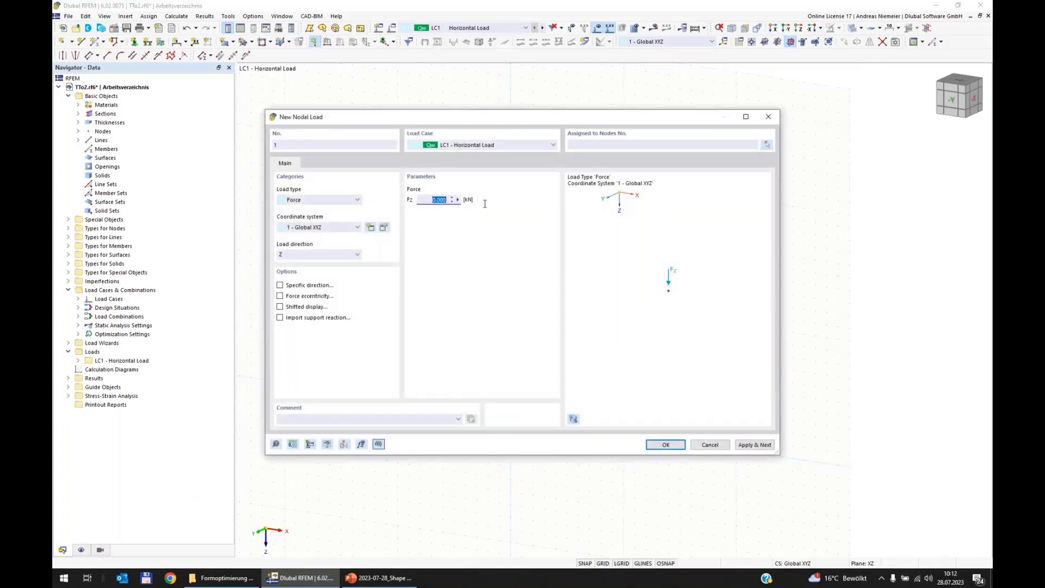
type("100")
left_click(319, 256)
left_click(311, 263)
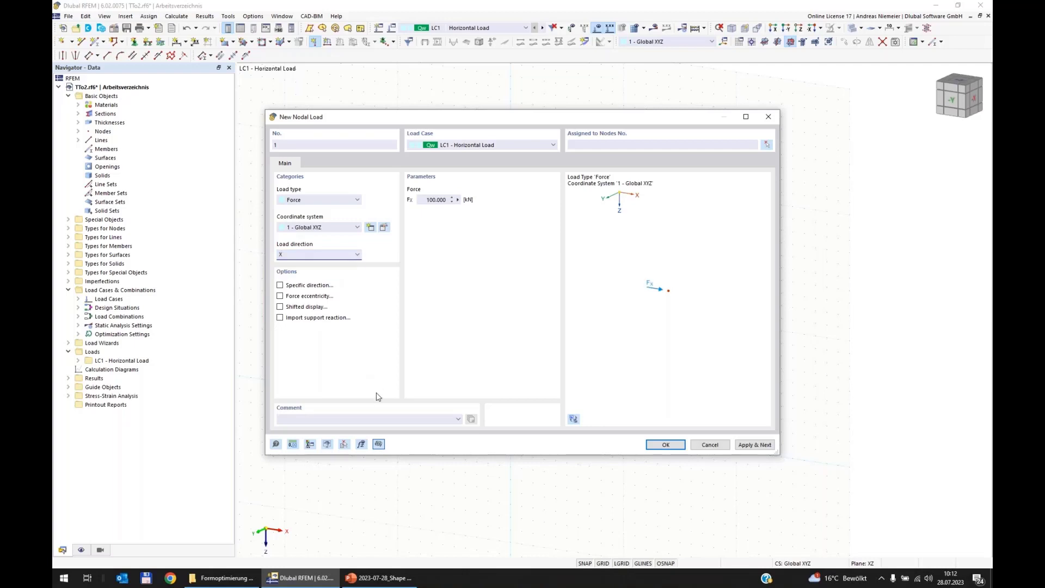
left_click(665, 445)
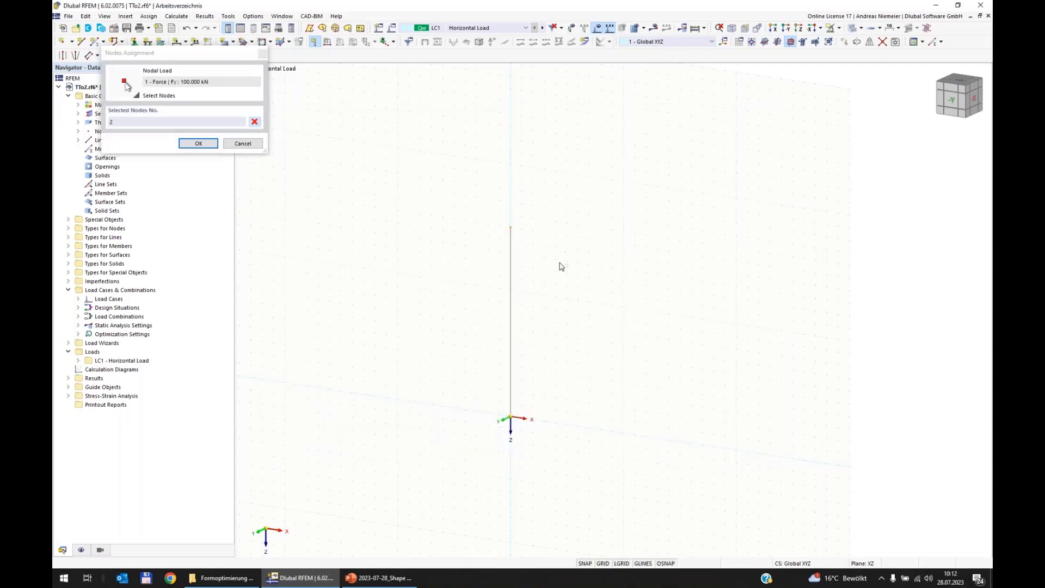
left_click(207, 143)
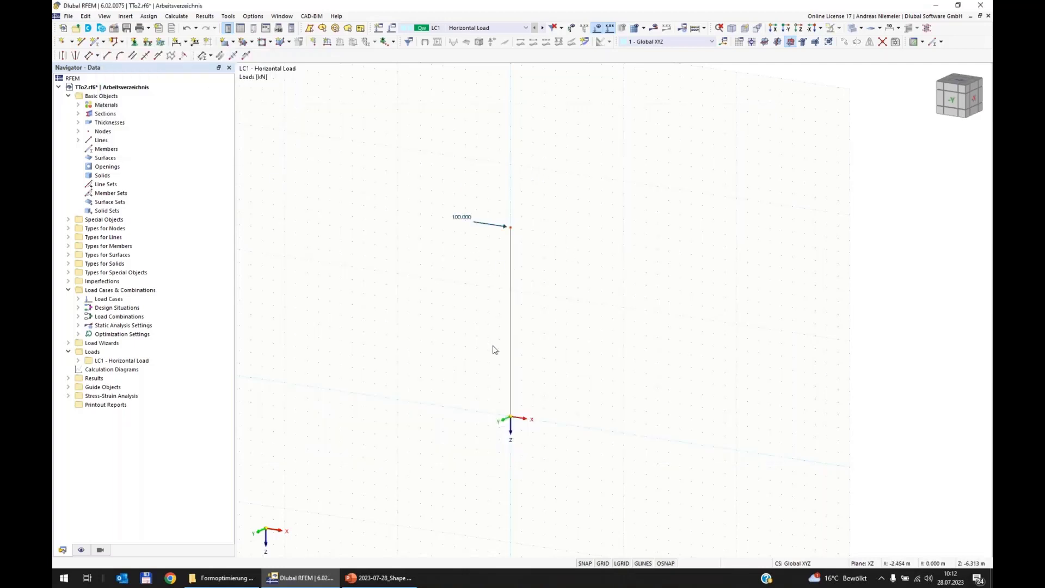
- Start a new member of type Beam on the 15 m vertical line
middle_click_drag(551, 335, 490, 295)
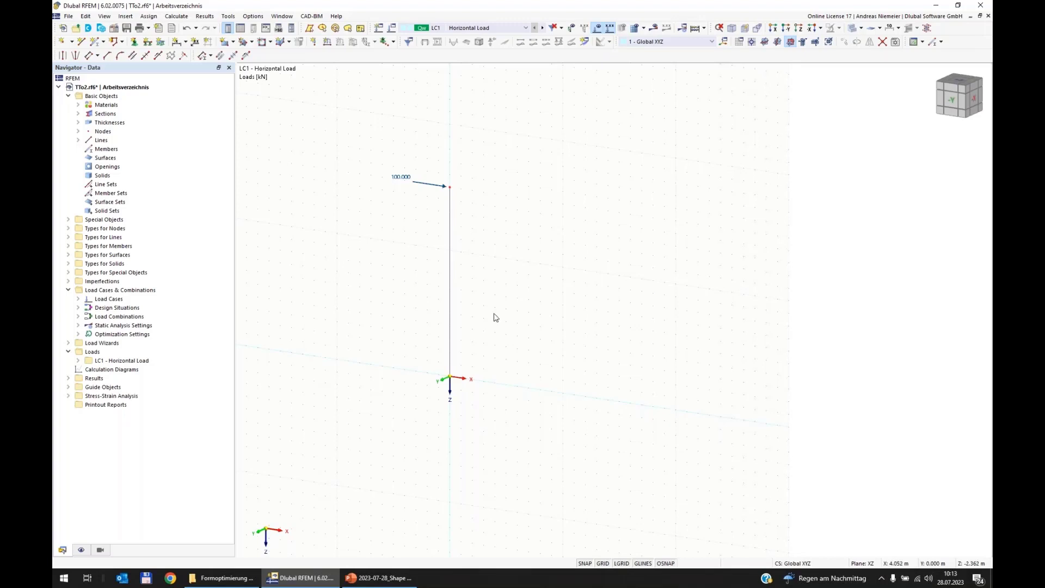
left_click(451, 298)
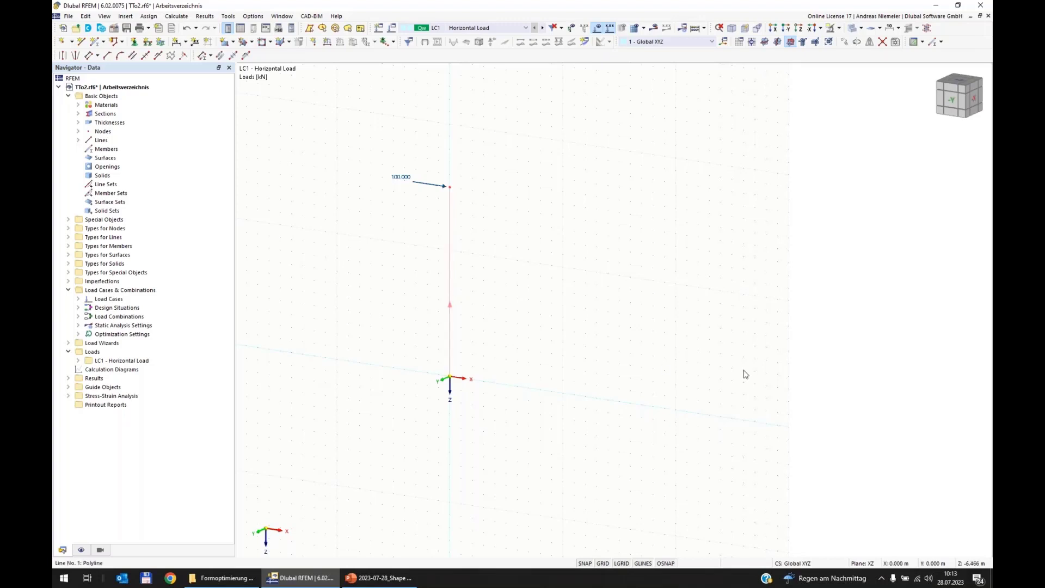
key("Return")
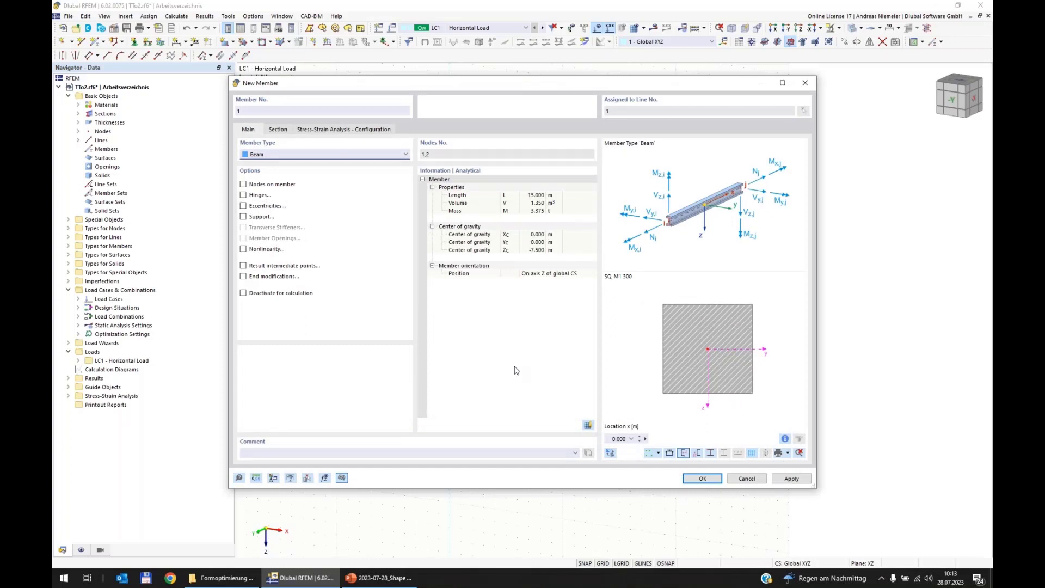
left_click(325, 154)
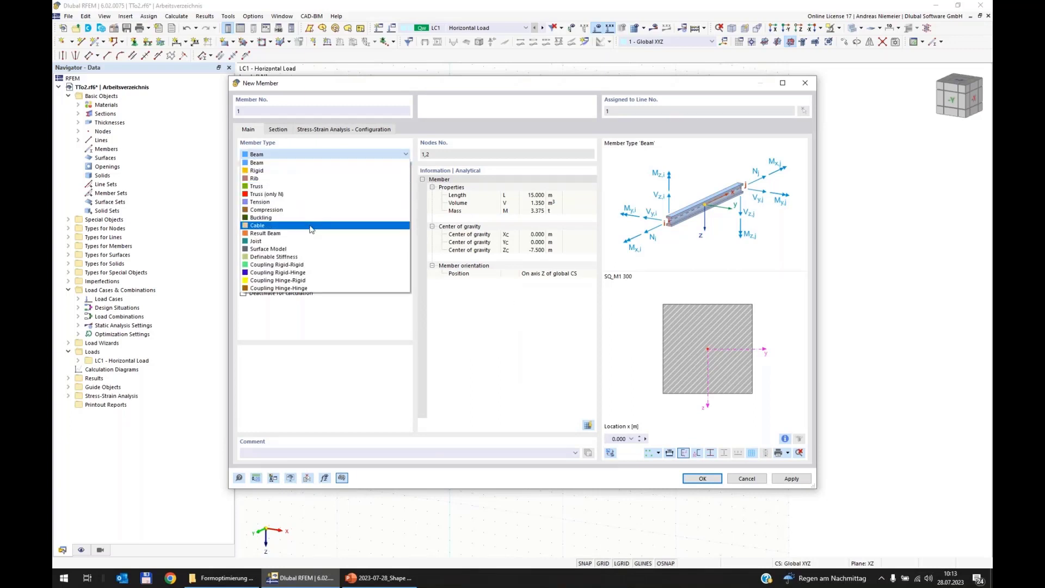
left_click(313, 163)
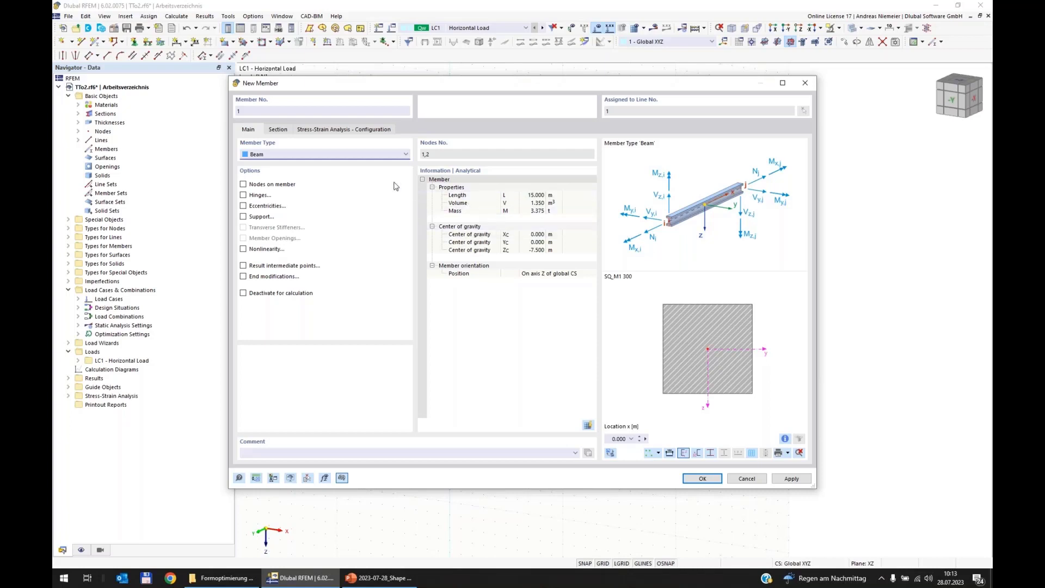
- Create a new section for the member and find steel S355 of EN 1993-1-1:2005-05 in the unfiltered material library
left_click(278, 130)
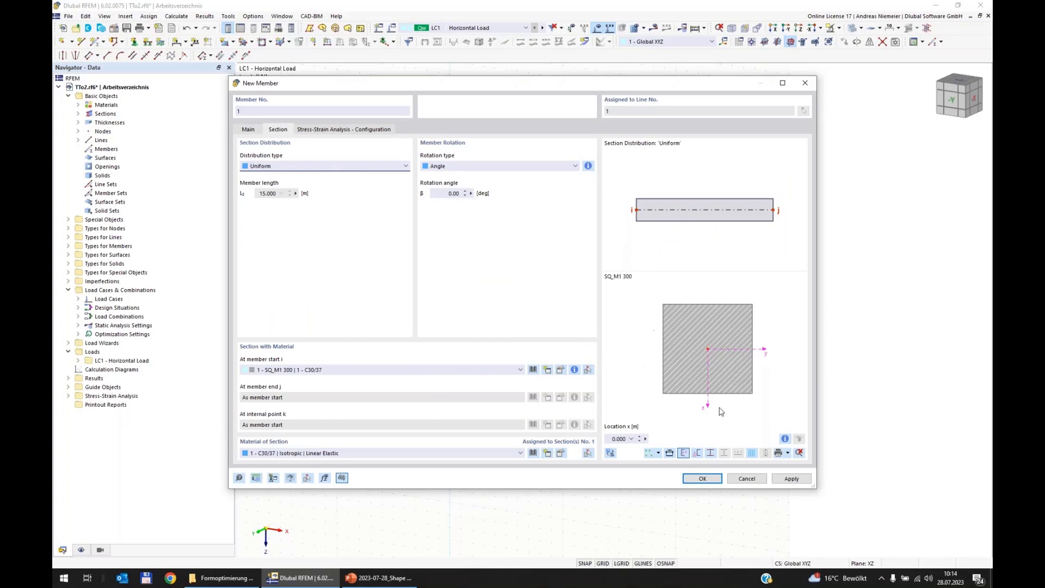
left_click(396, 370)
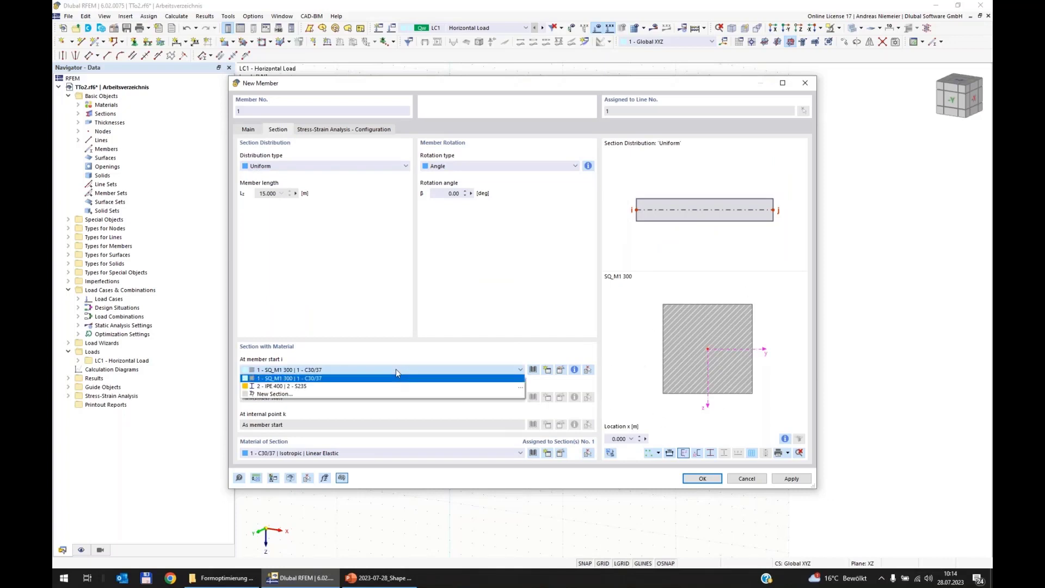
left_click(272, 395)
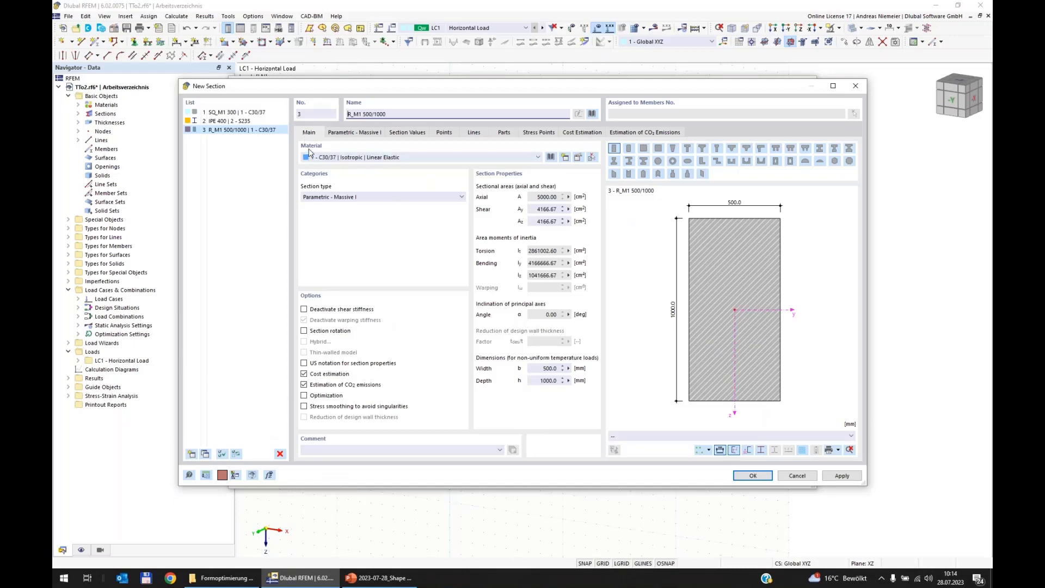
left_click(551, 157)
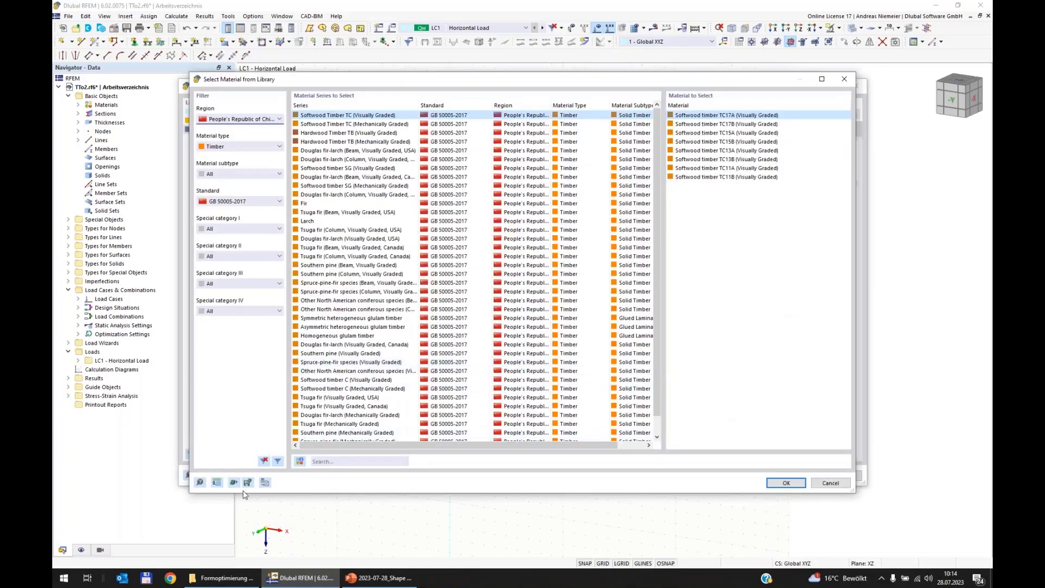
left_click(264, 461)
left_click(358, 460)
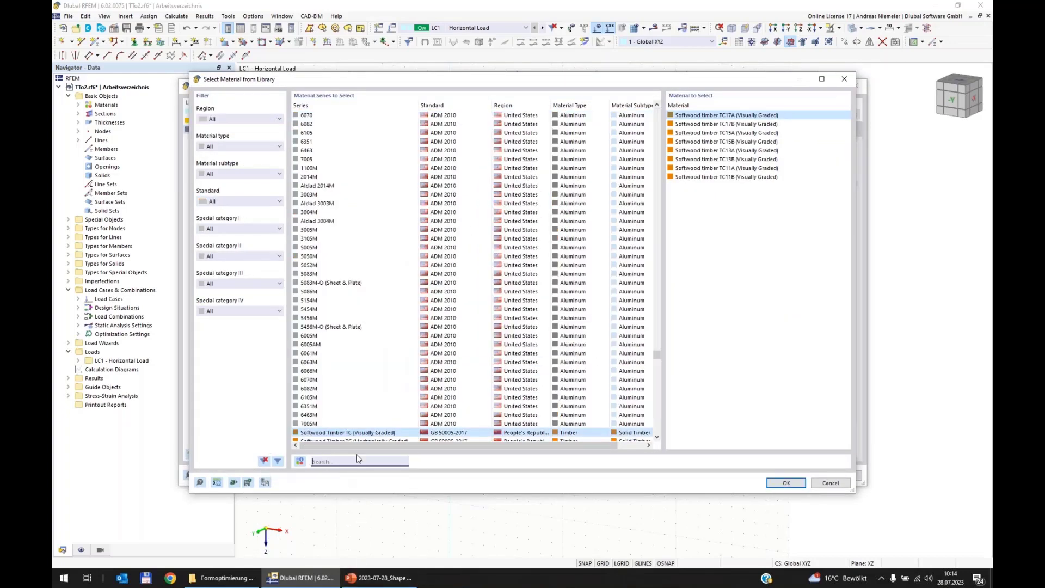
type("s355")
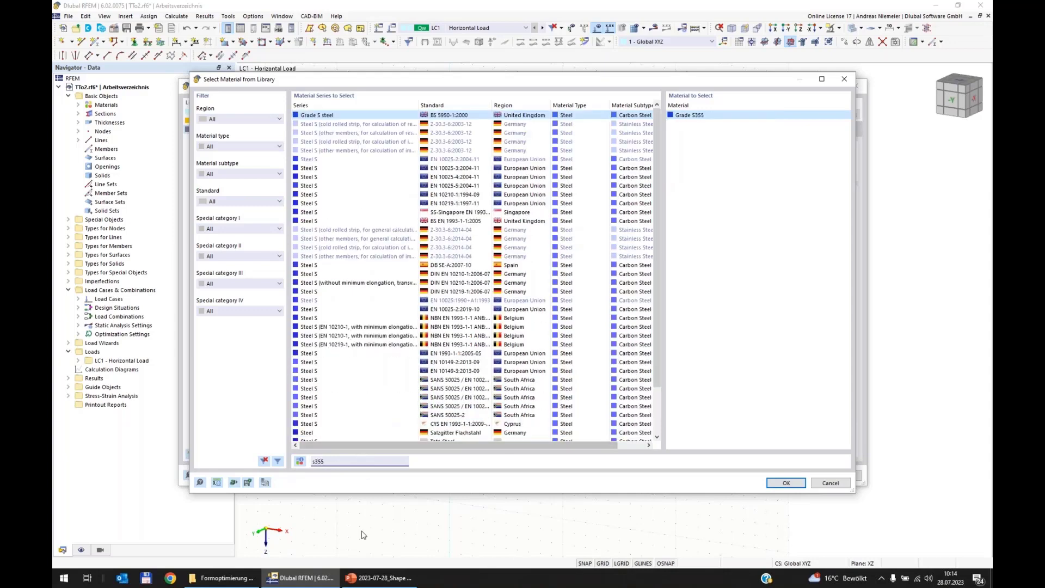
left_click(467, 354)
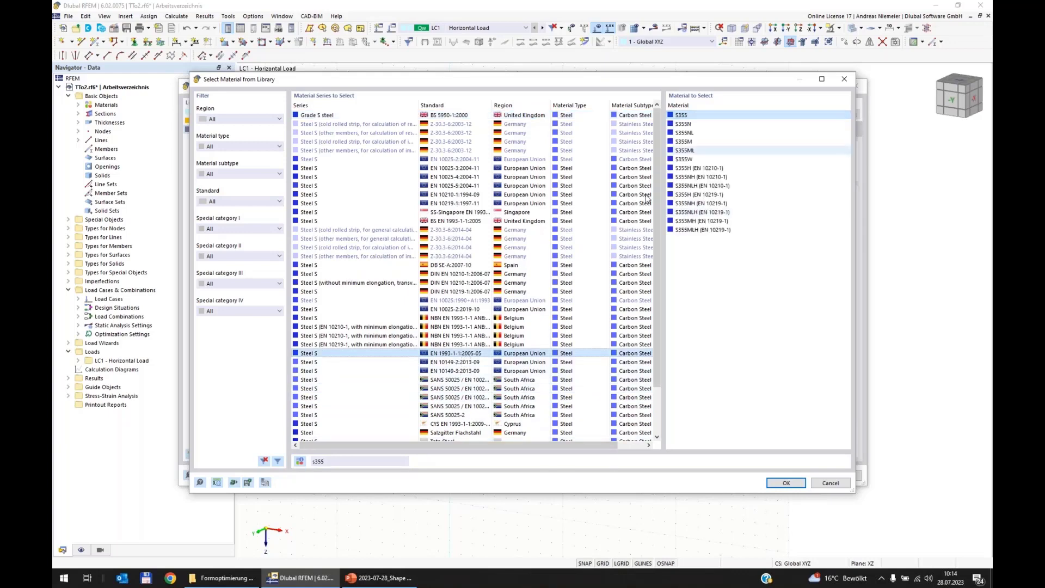
- Check the yield strength in the S355 material properties and assign the material to the new section
left_click(299, 461)
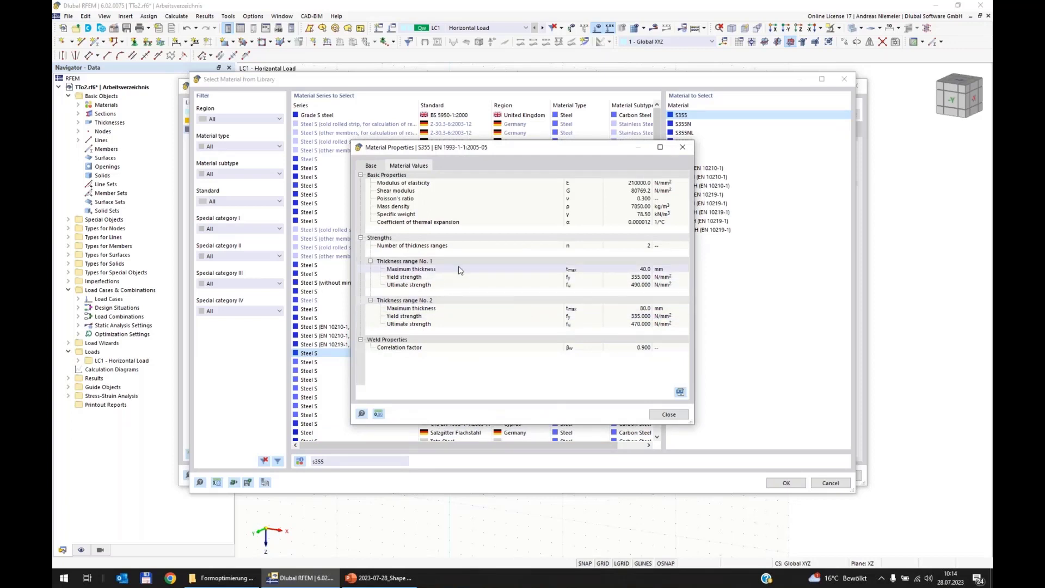
left_click(628, 277)
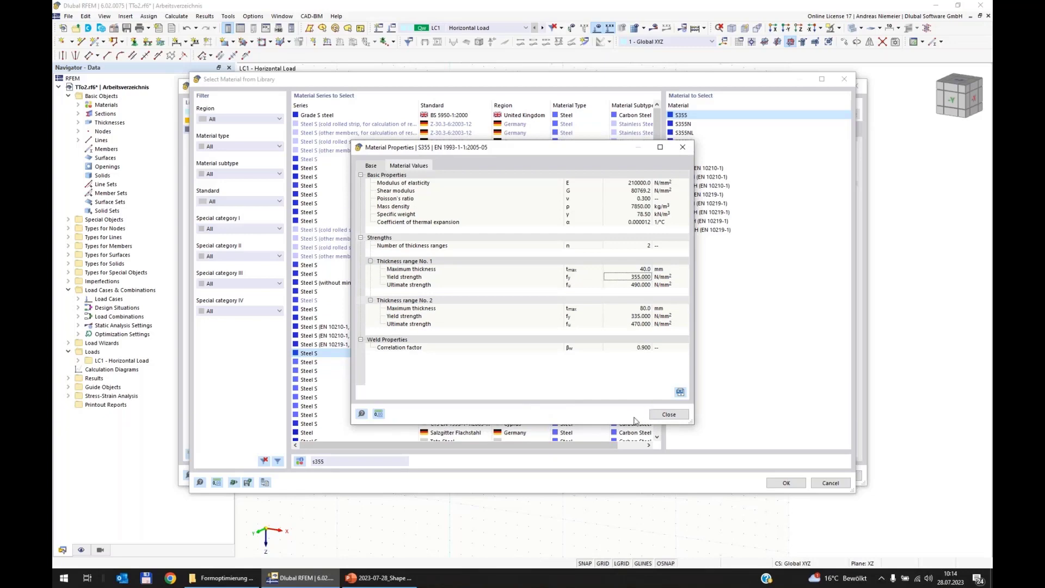
left_click(669, 416)
left_click(784, 484)
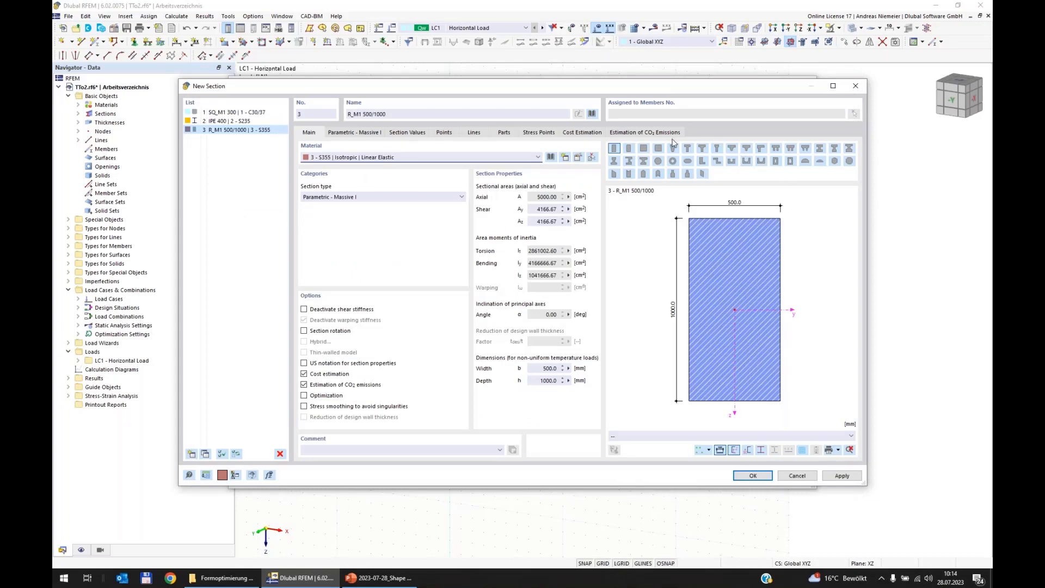
- Change the new section to a thin-walled parametric Circular Hollow Section from the section library
left_click(592, 113)
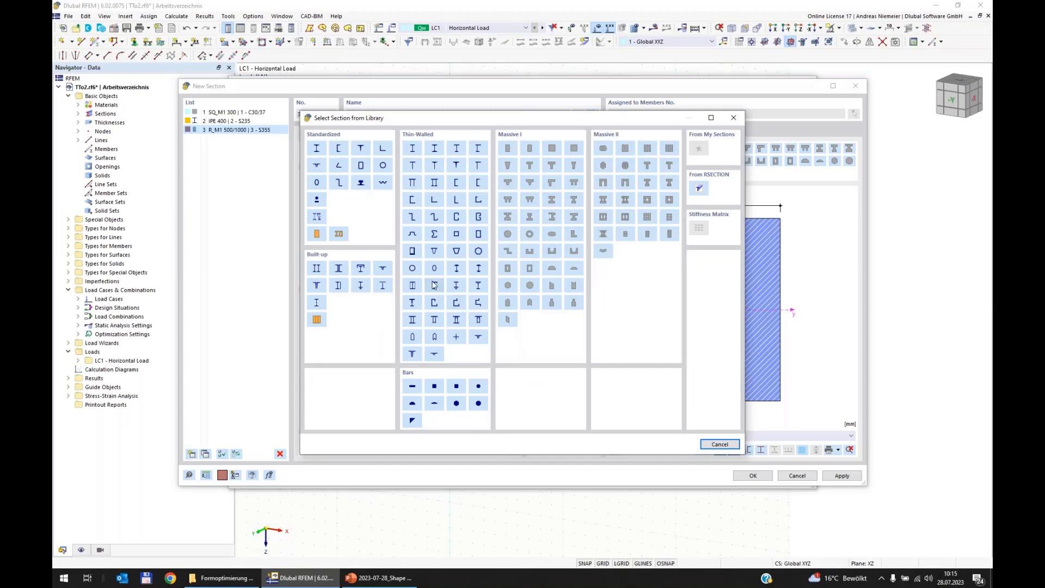
left_click(720, 444)
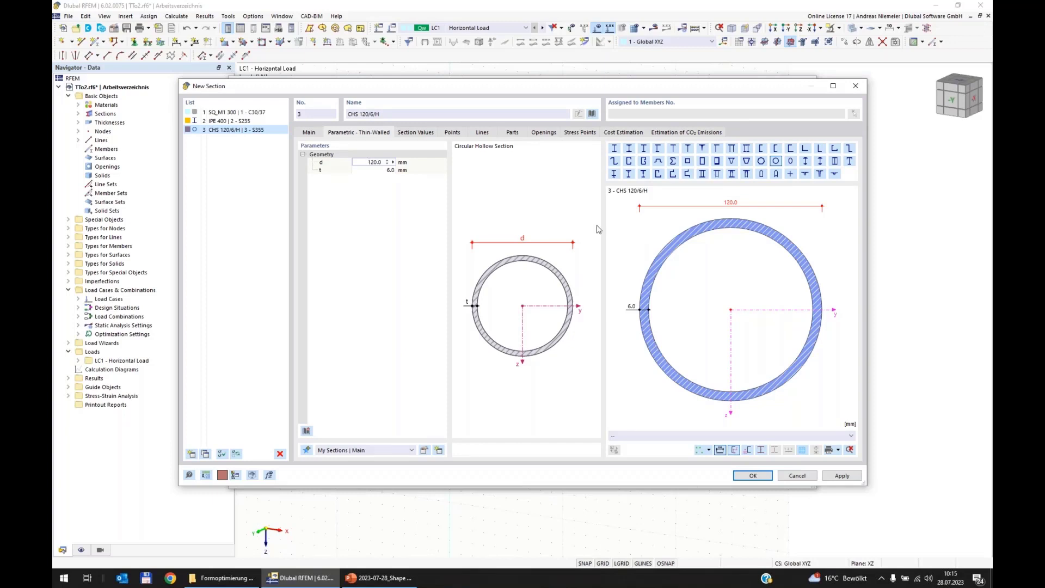
left_click(375, 170)
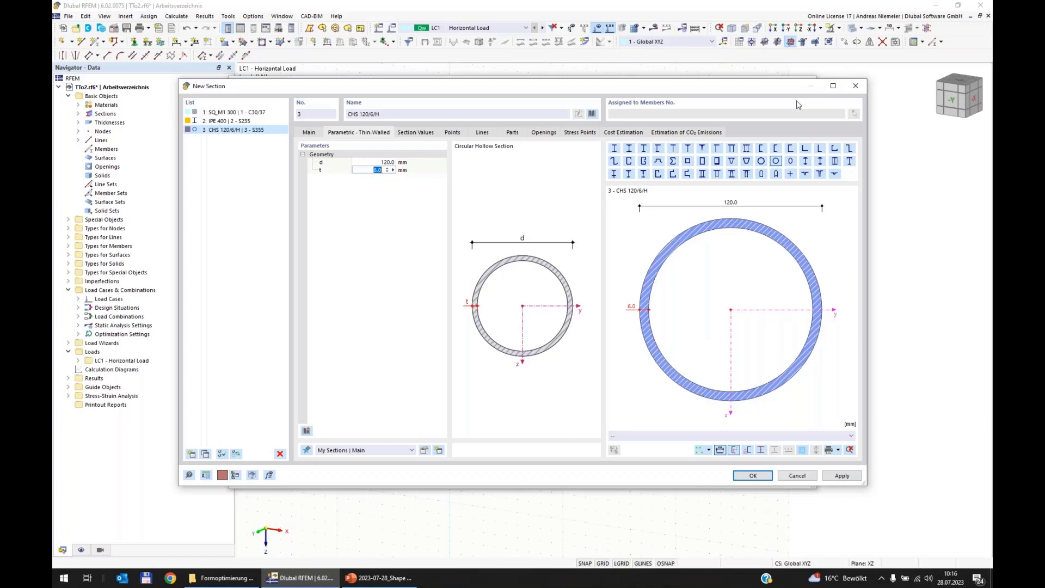
- Enlarge the section dialog and display the unit normal stresses for bending moment Mz (FEA) on the hollow section
left_click(833, 85)
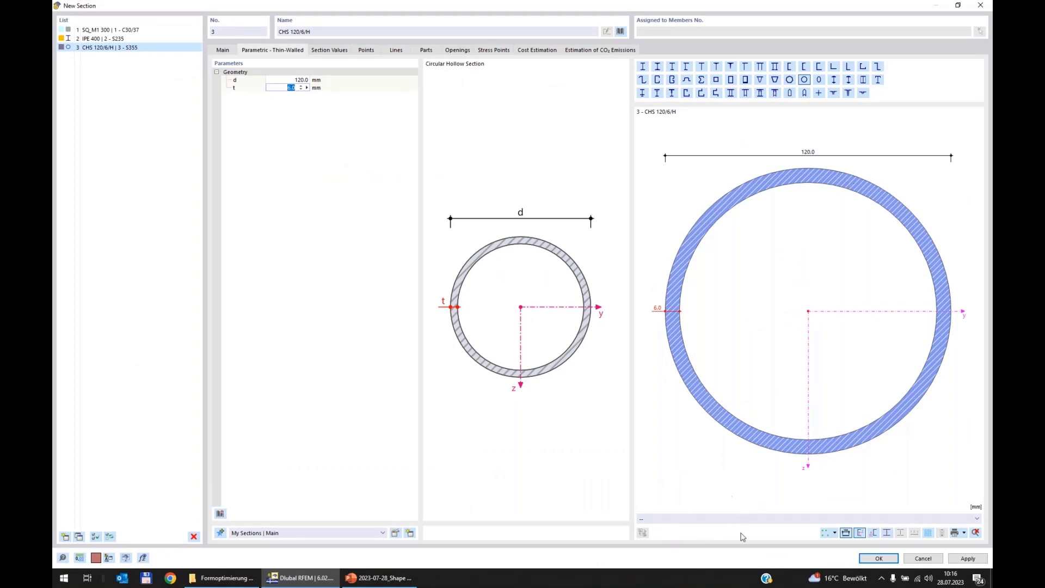
left_click(730, 519)
left_click(730, 519)
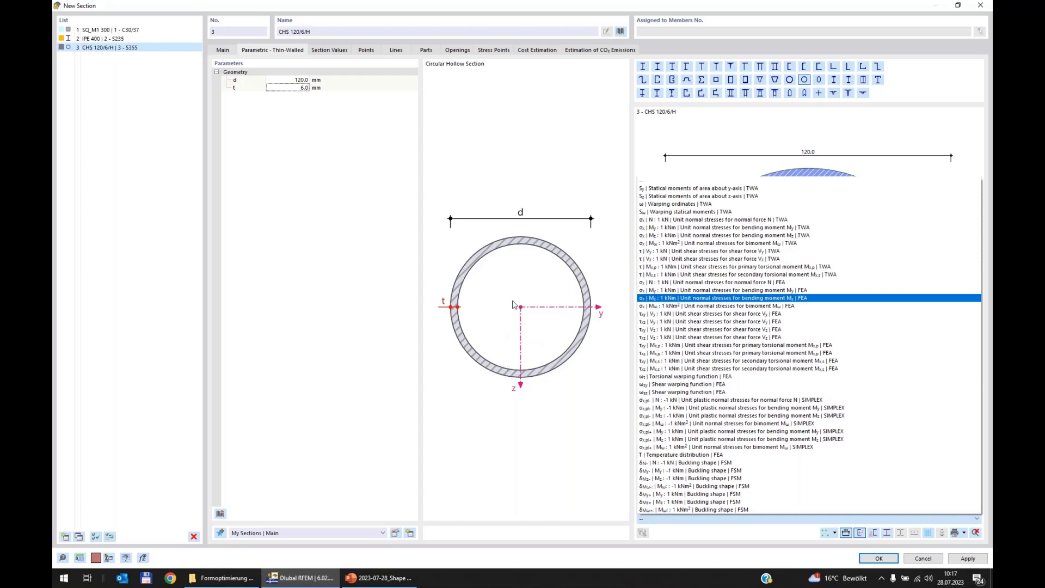
left_click(667, 304)
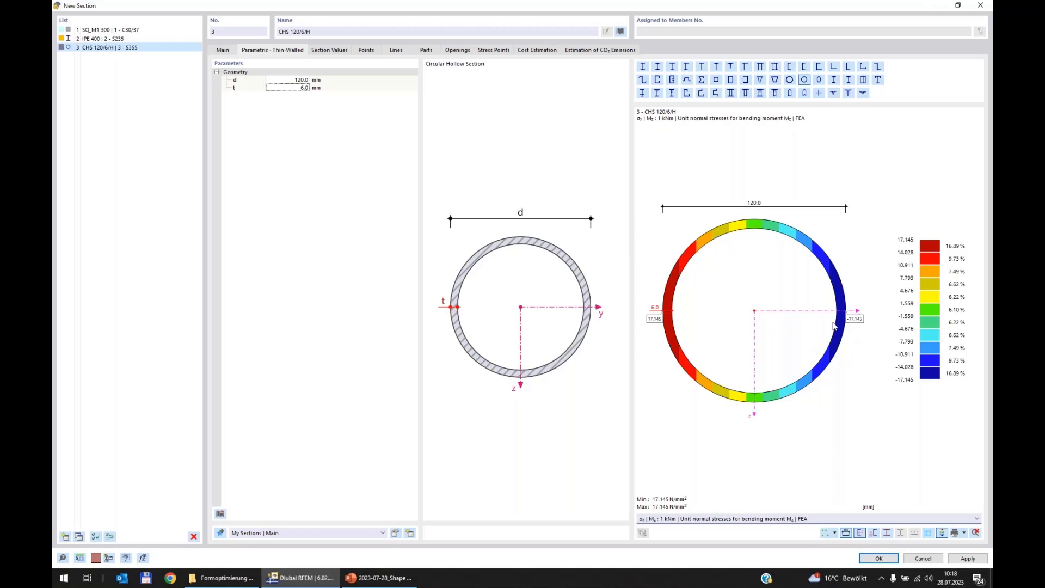
- Set the circular hollow section's wall thickness t to 10 mm
left_click(292, 89)
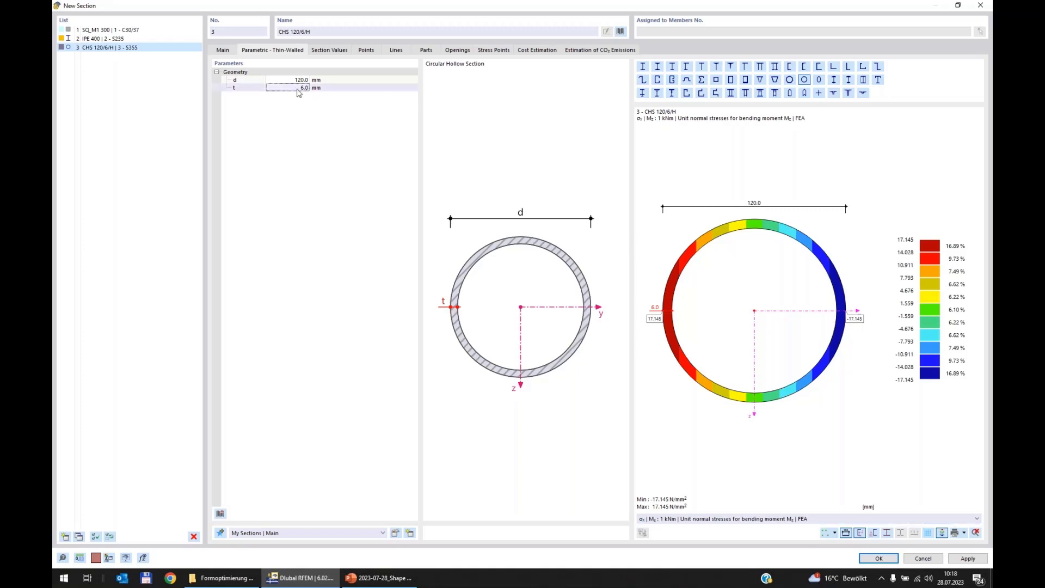
type("10")
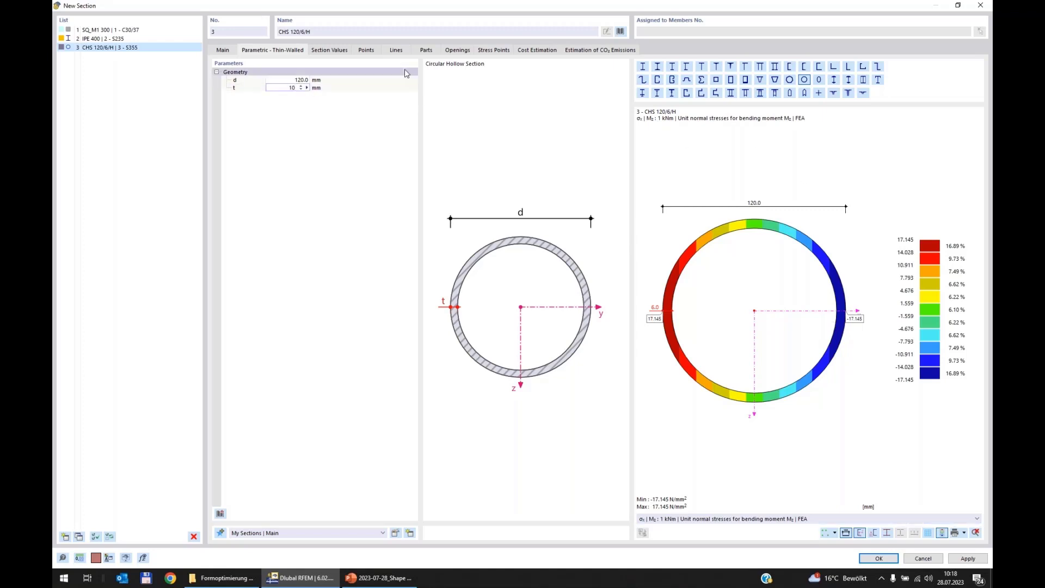
key("Return")
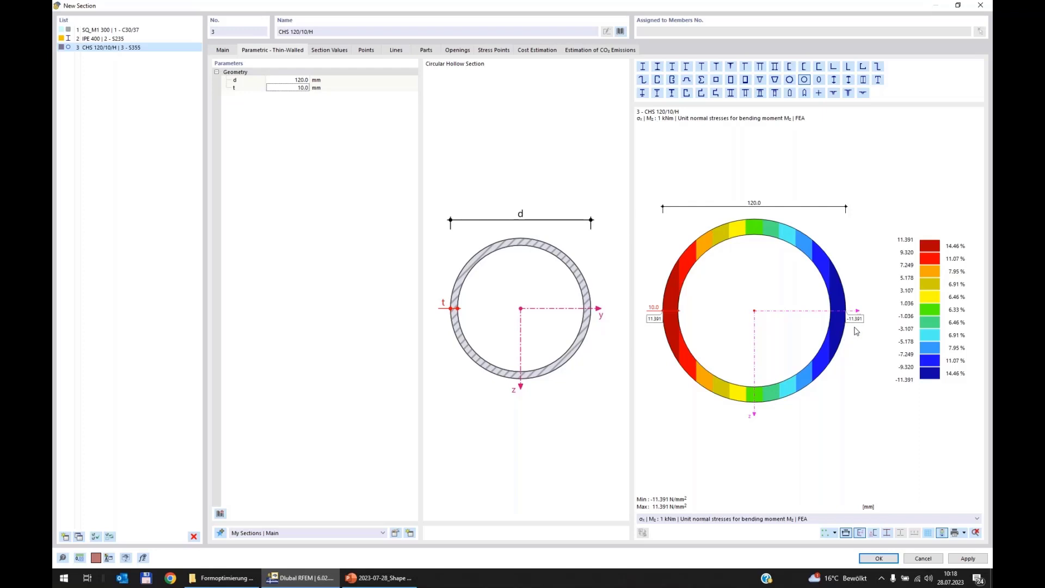
- Set the circular hollow section's diameter d to 600 mm
left_click(288, 80)
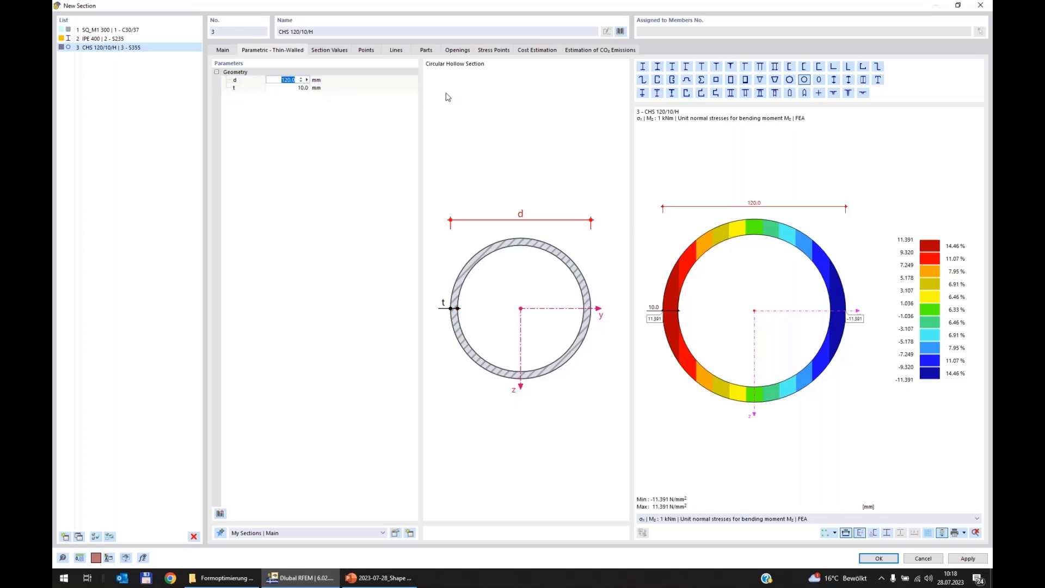
type("600")
key("Tab")
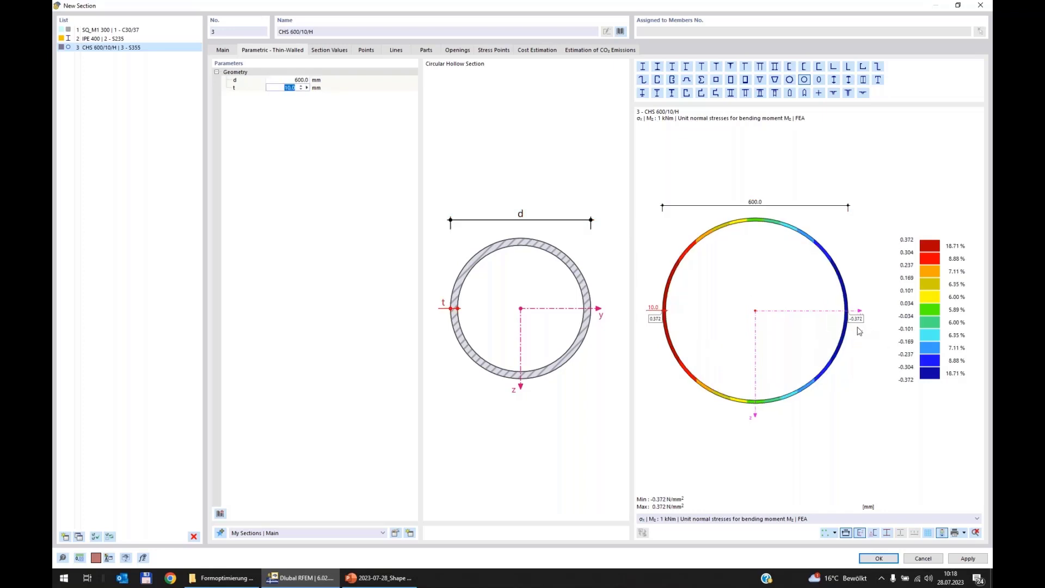
- Set the circular hollow section's diameter d to 700 mm
left_click(298, 81)
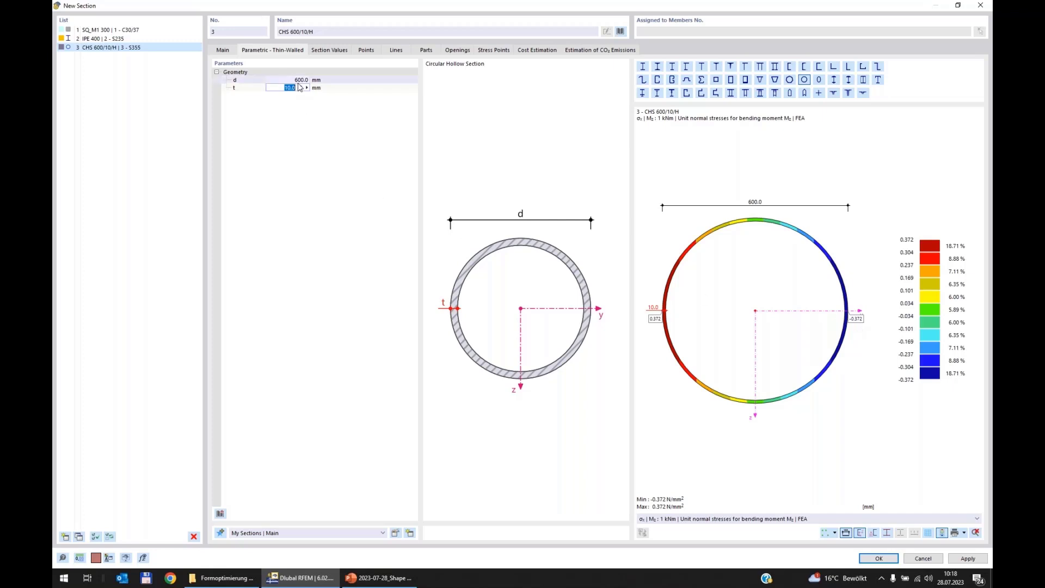
left_click(299, 81)
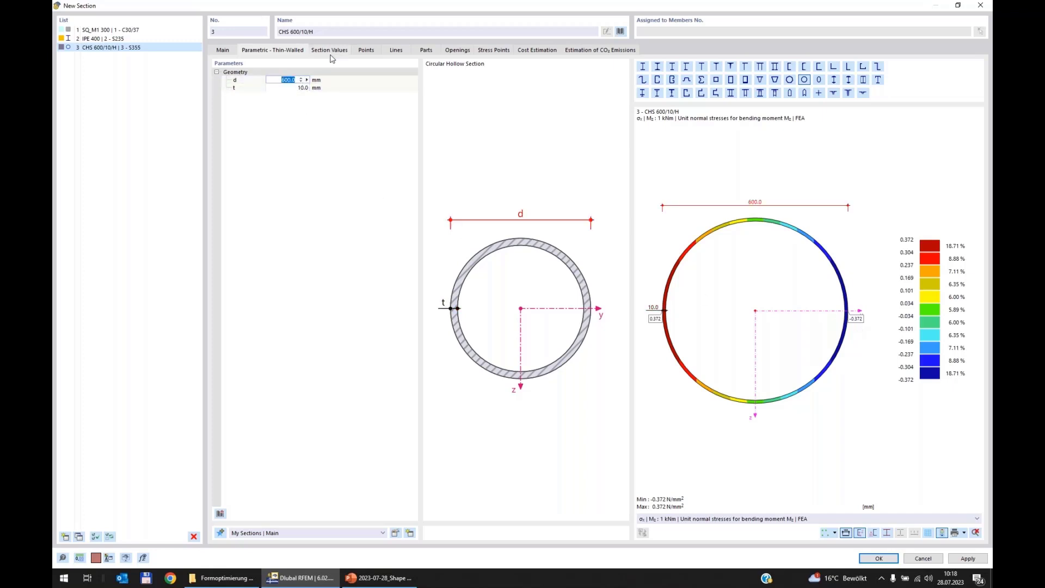
type("700")
key("Tab")
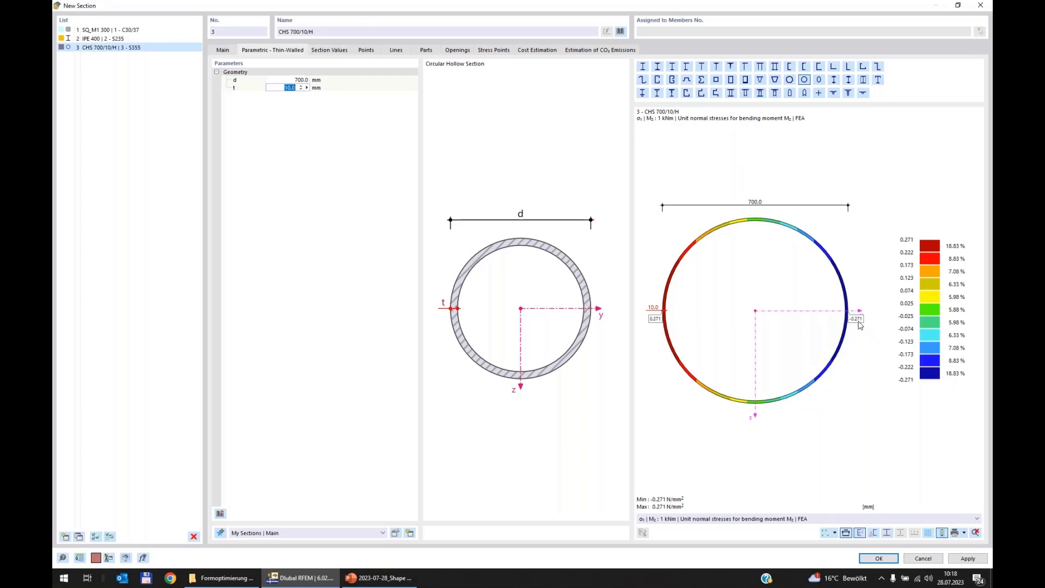
- Set the circular hollow section's diameter d to 750 mm and confirm the new section, the member and the line
left_click(308, 81)
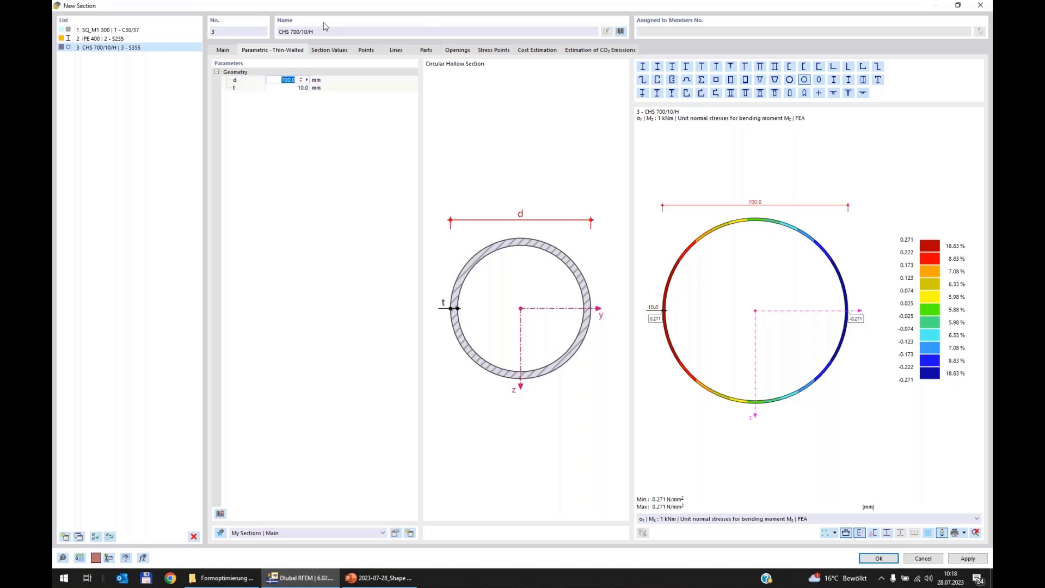
type("750")
key("Tab")
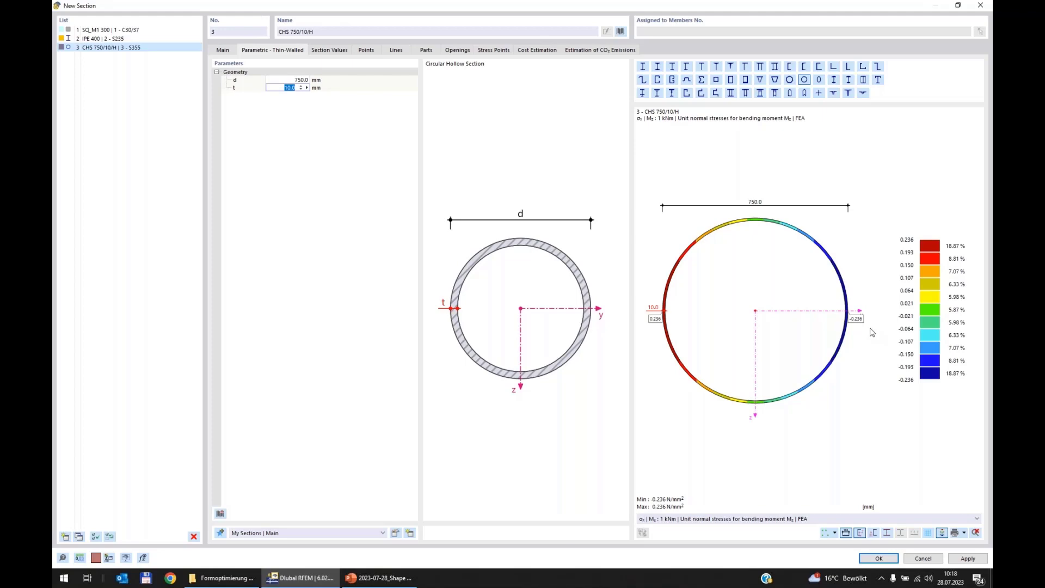
left_click(876, 561)
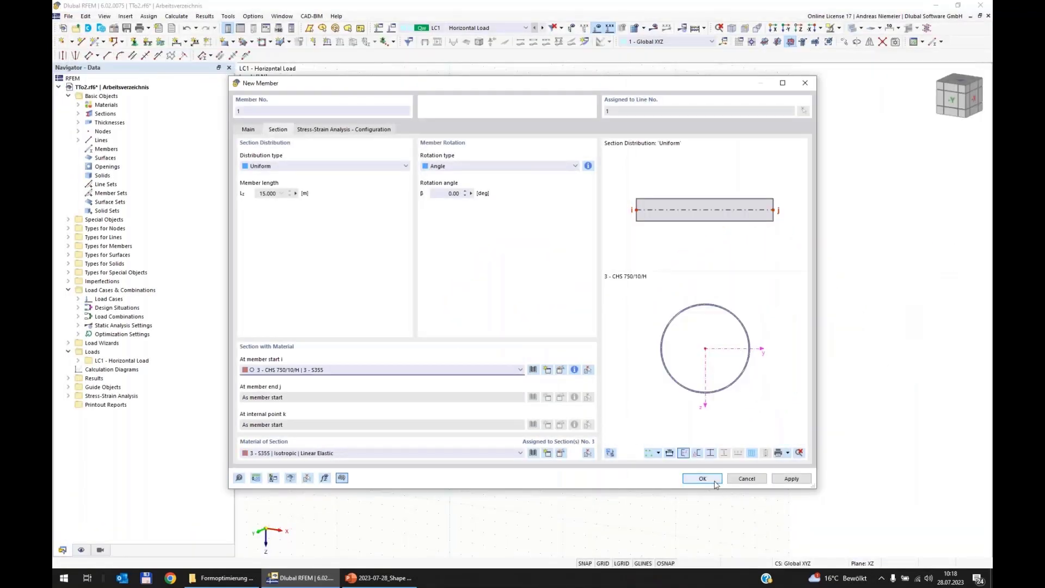
left_click(713, 483)
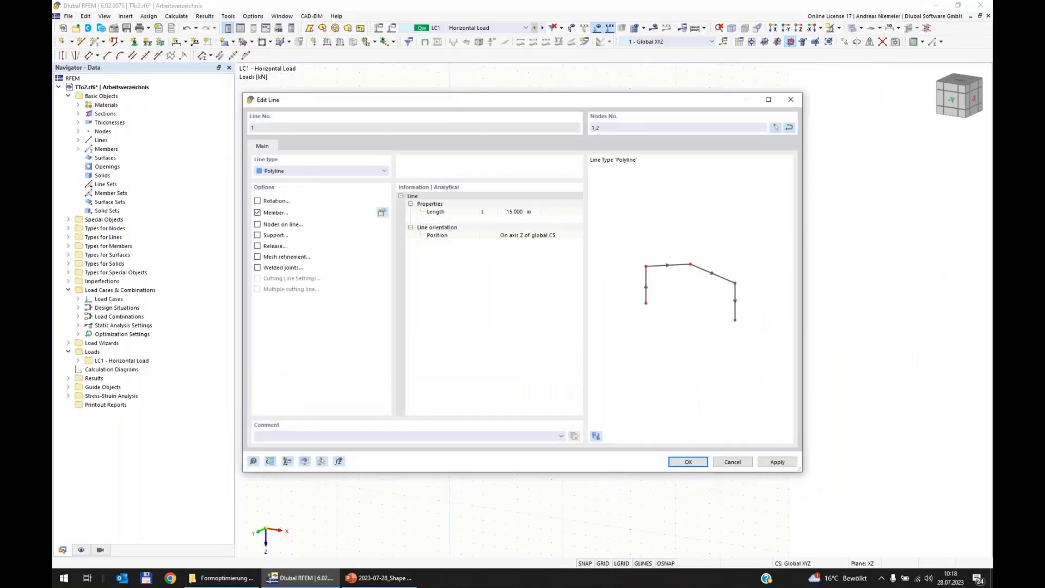
left_click(698, 461)
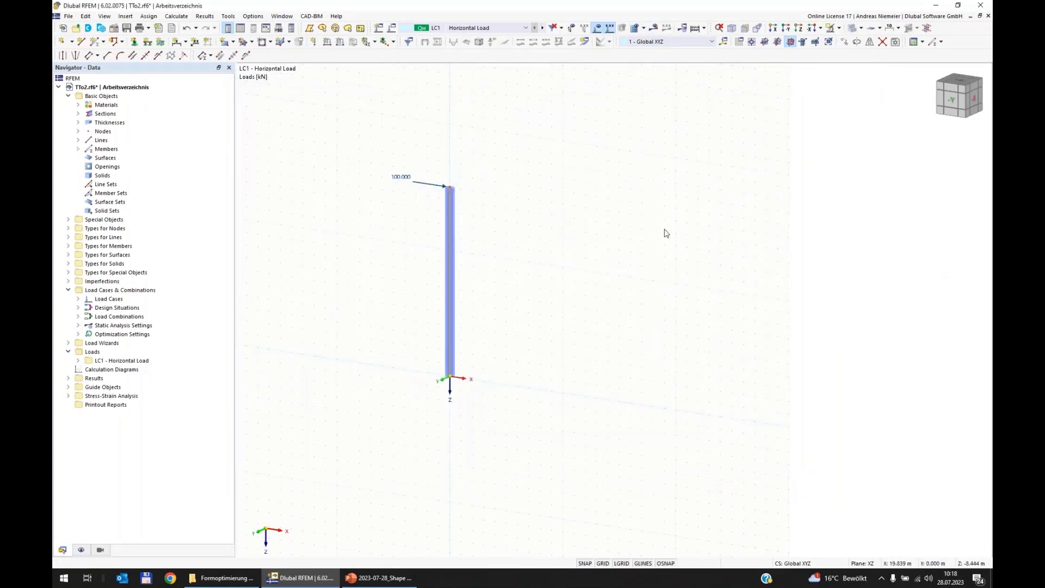
- Run the Stress-Strain Analysis and display the member's σx,tot stress ratios instead of the stresses
left_click(704, 28)
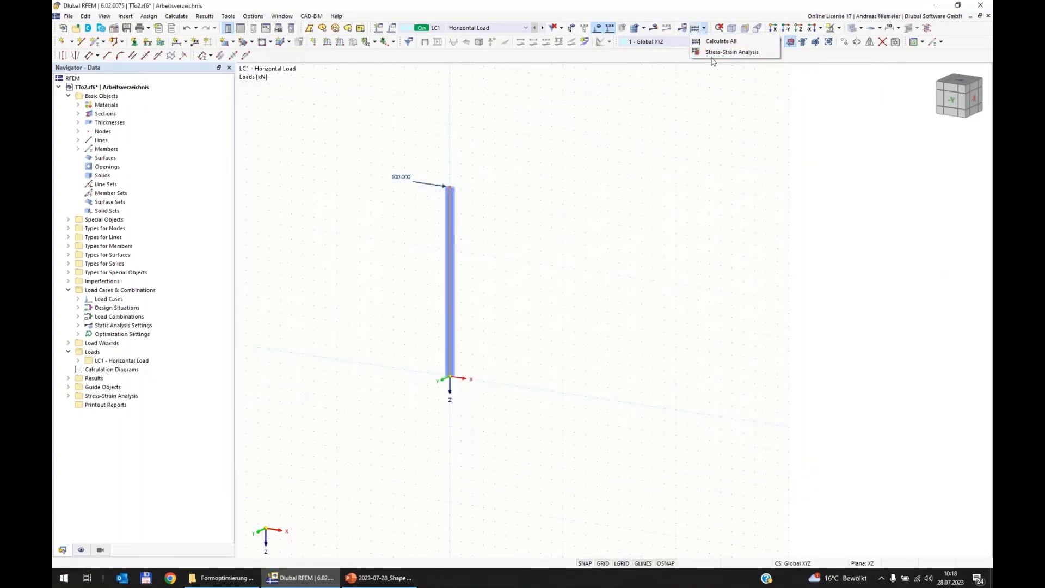
left_click(724, 56)
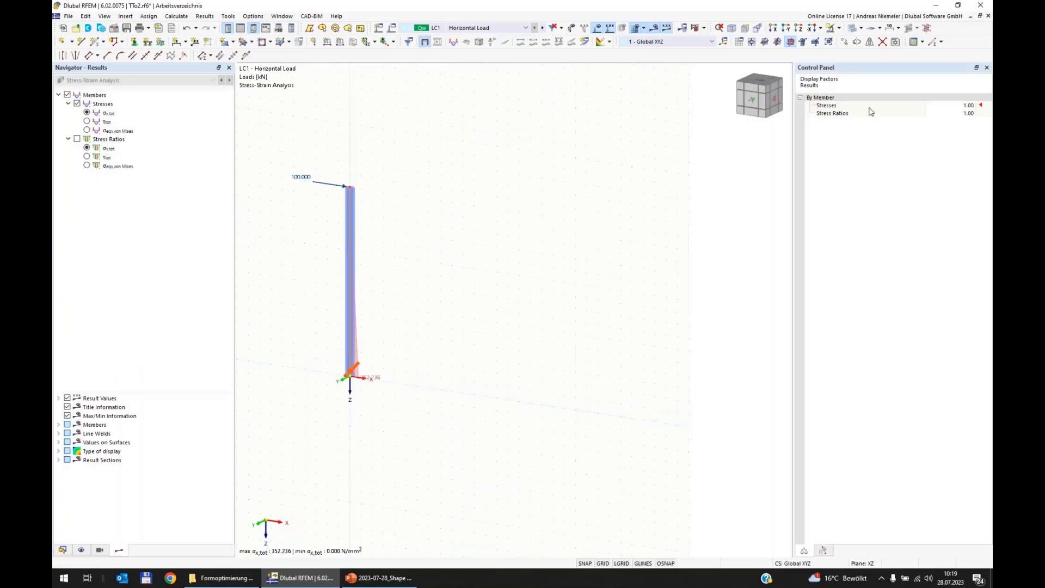
left_click(76, 139)
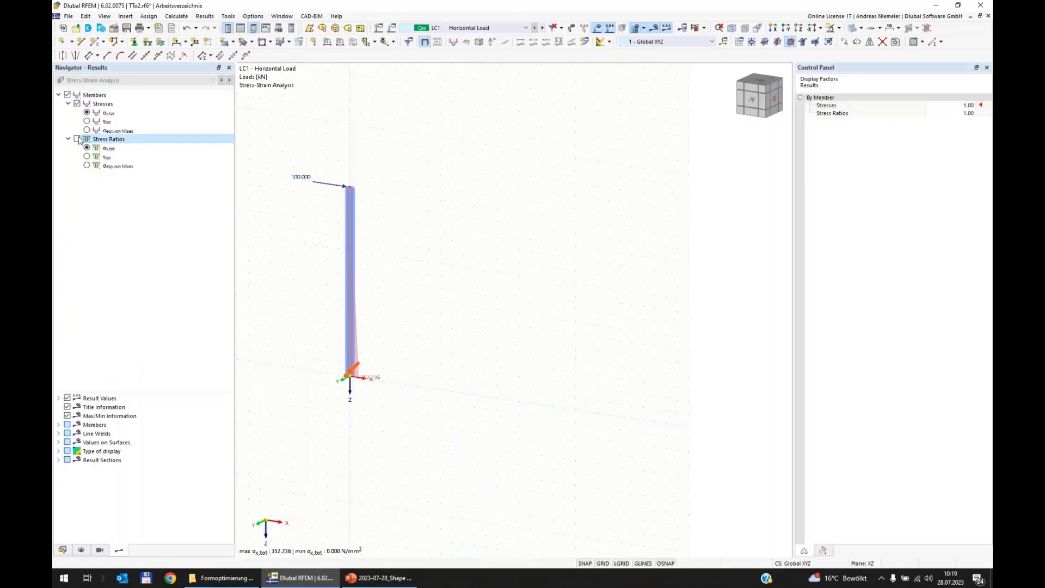
- Set the display factor of the member stress ratios to 8.00 and view the model from the -Y direction
left_click(958, 113)
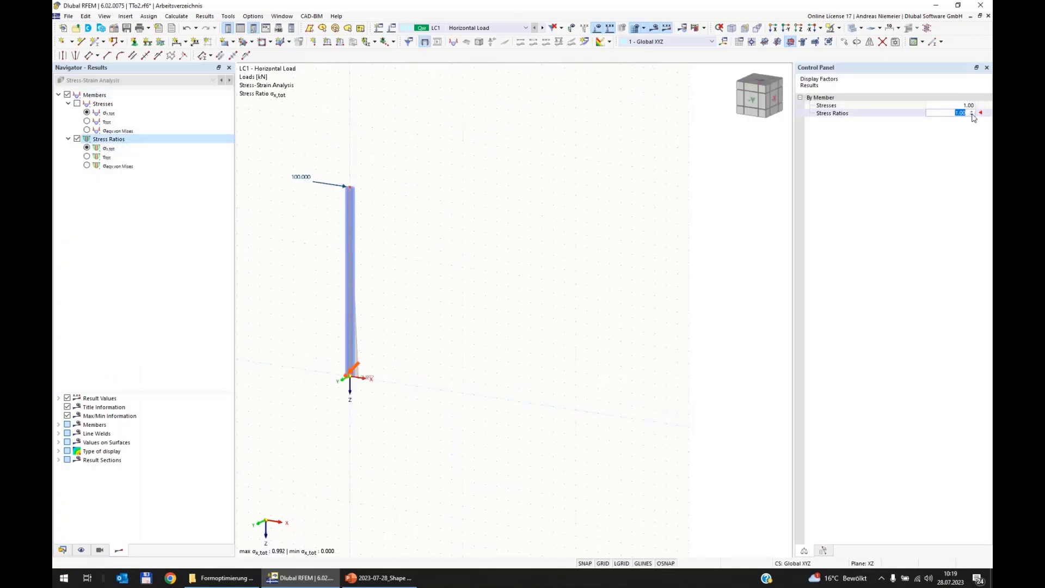
left_click(973, 111)
left_click(973, 111)
left_click(973, 111)
left_click(974, 112)
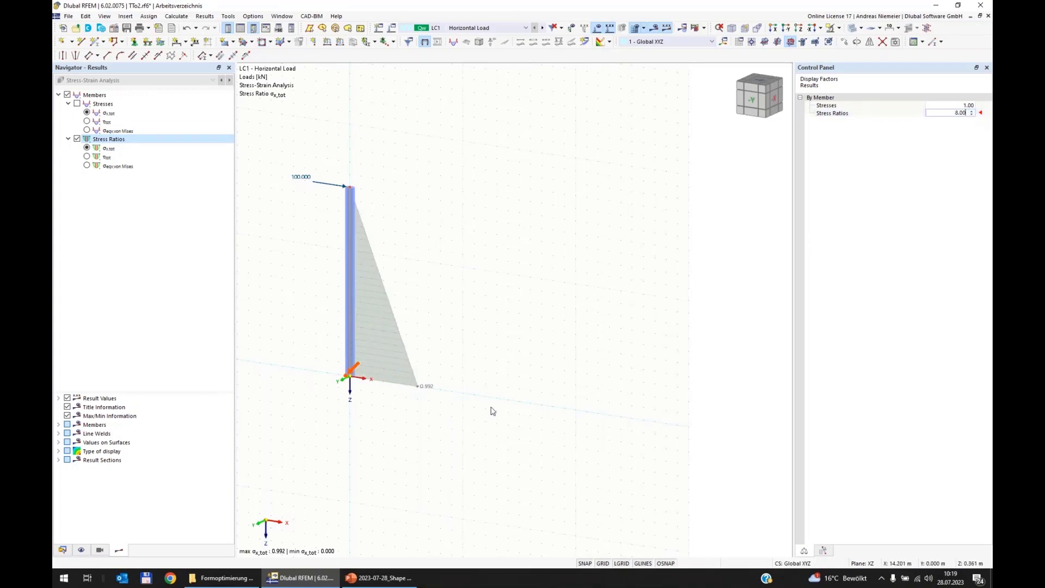
middle_click_drag(404, 437, 488, 400)
key("ctrl+2")
scroll(507, 362, "up", 4)
scroll(517, 376, "down", 3)
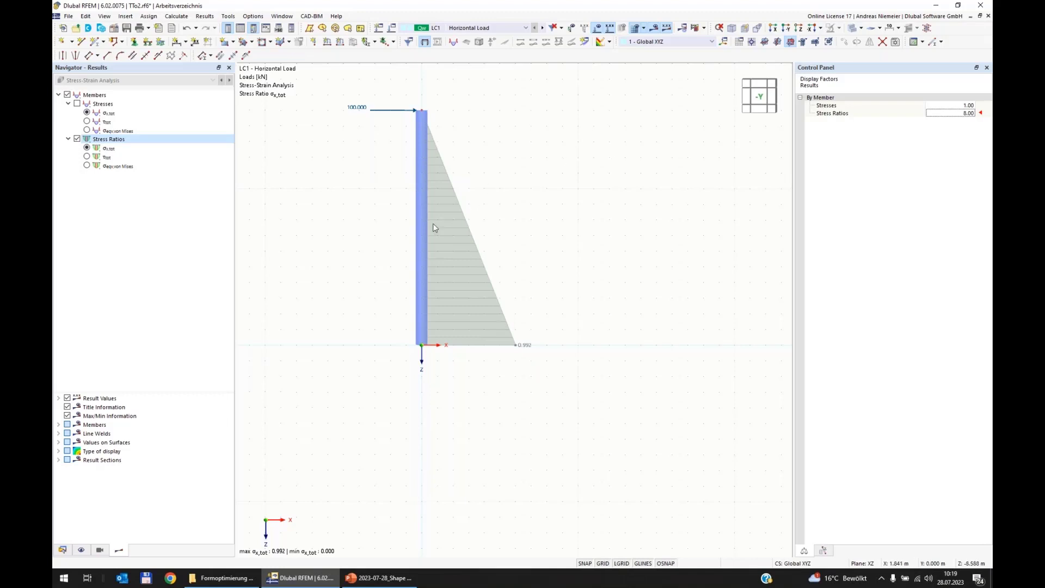
- Check the vertical member's mass in the center of gravity and object information
right_click(422, 235)
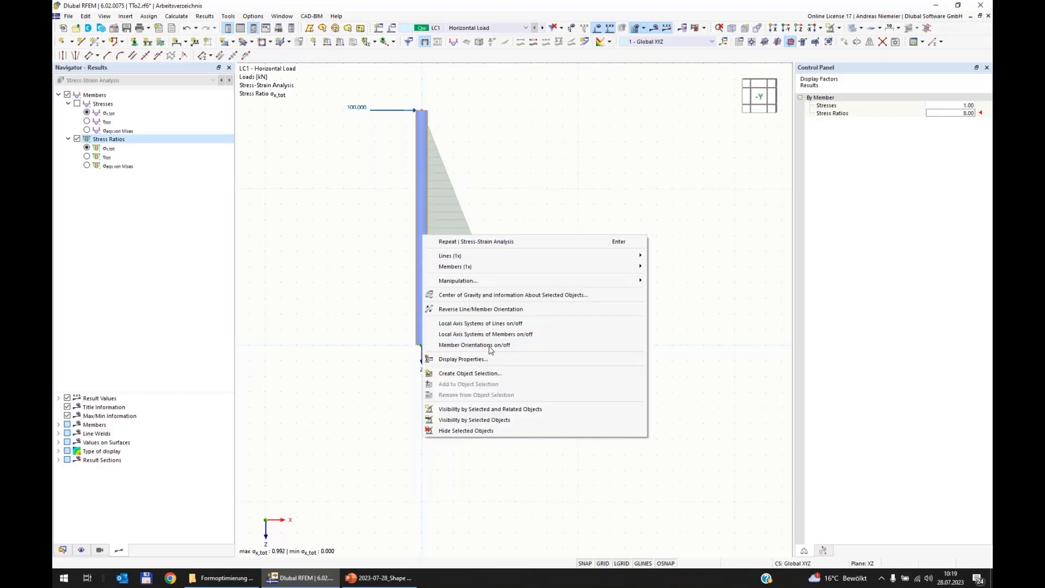
left_click(504, 295)
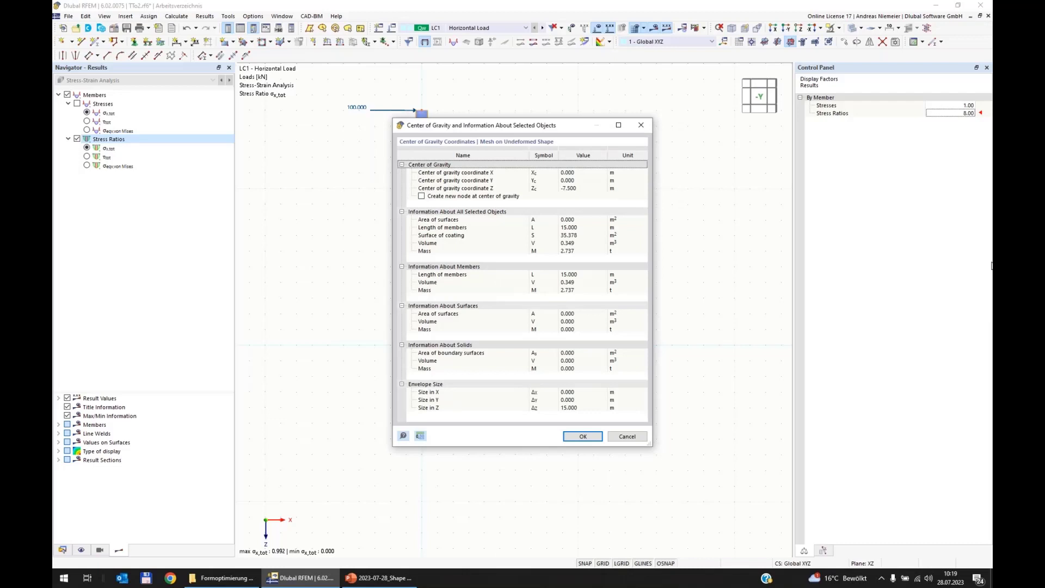
left_click(580, 253)
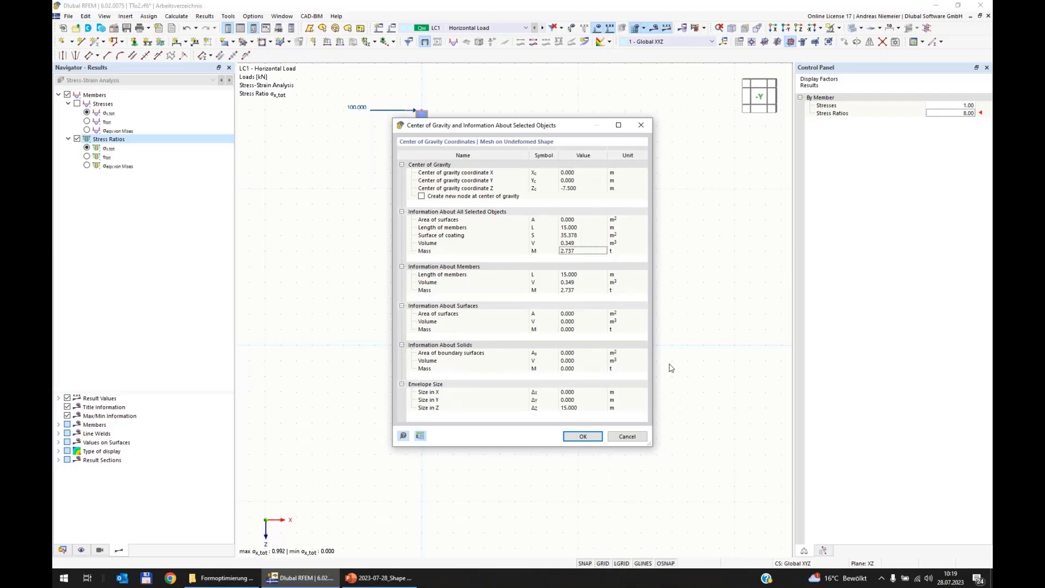
left_click(628, 440)
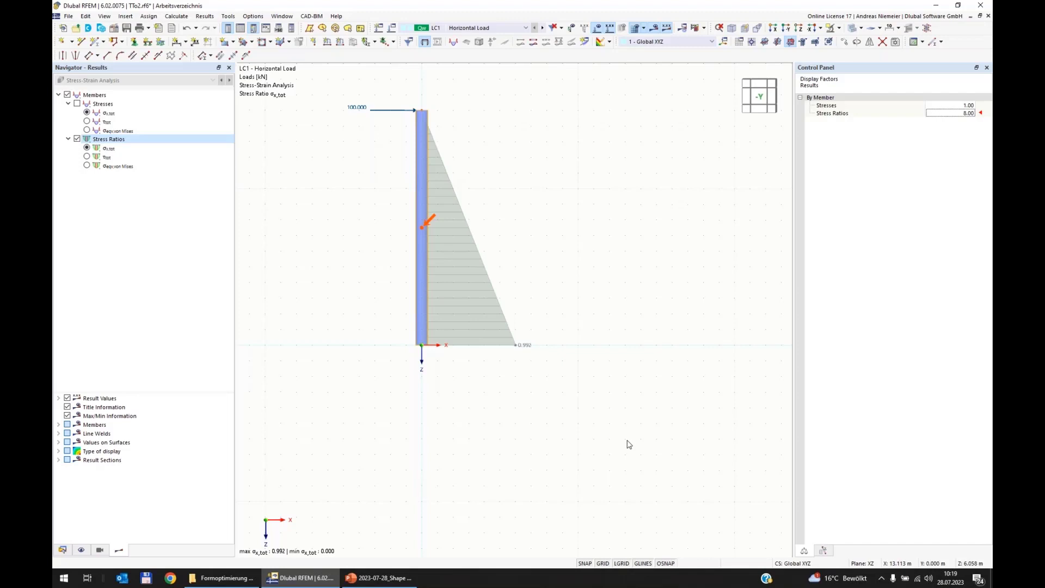
- Show the Structure tables and open section 3, the CHS 750/10/H hollow section, for editing
left_click(242, 30)
left_click(276, 410)
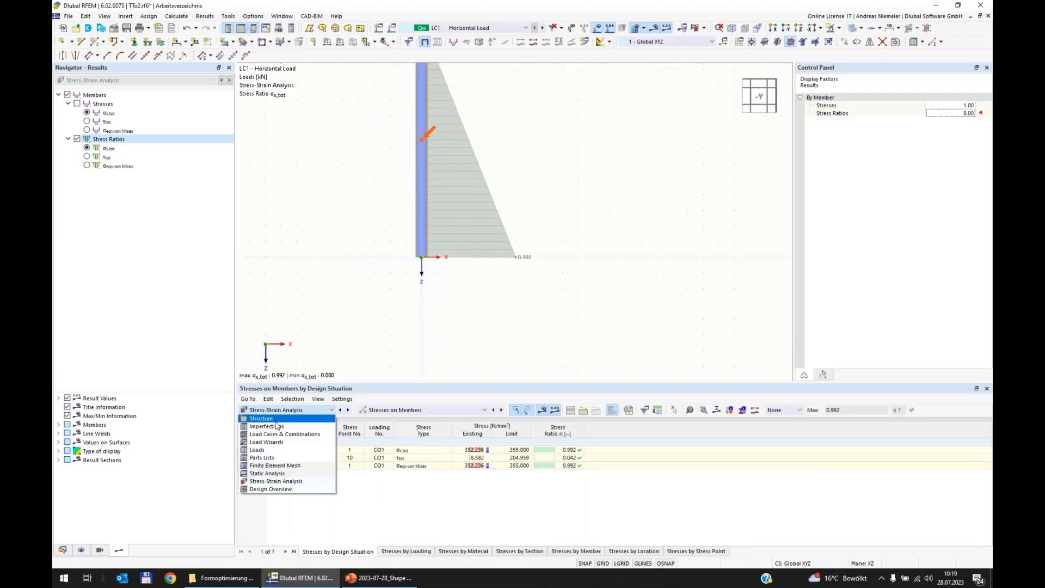
left_click(264, 418)
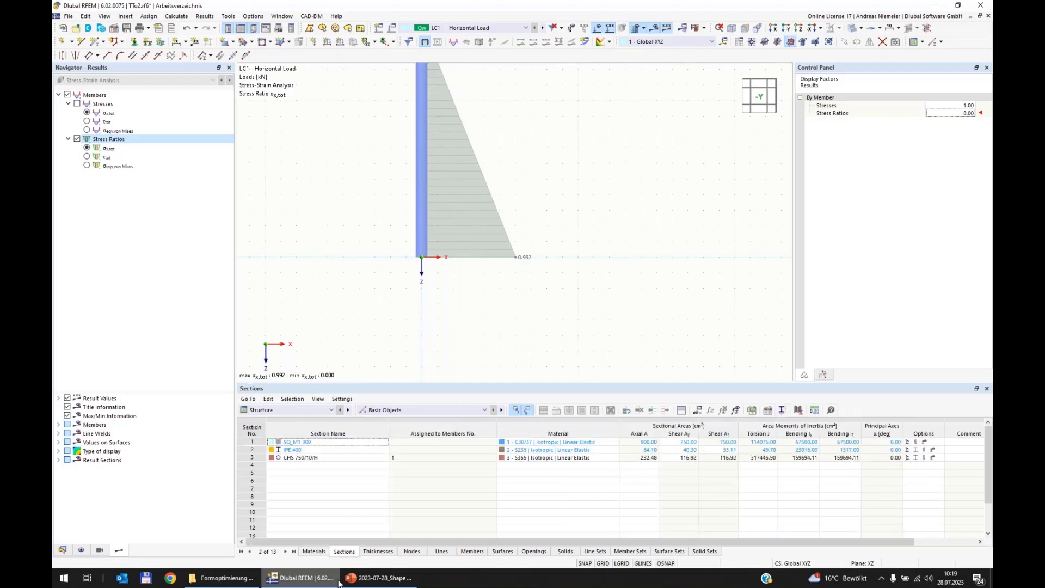
left_click(259, 458)
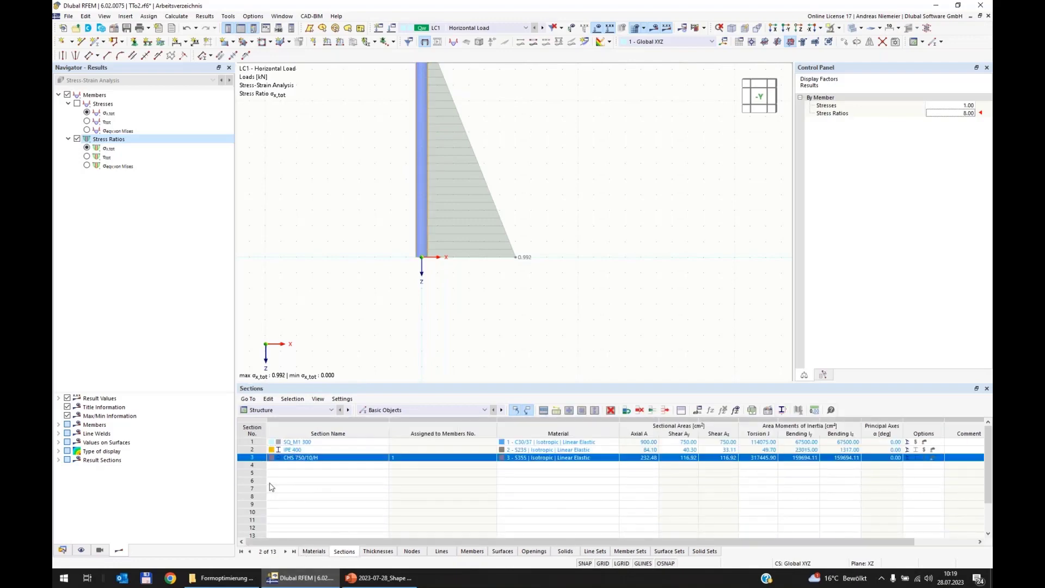
double_click(283, 458)
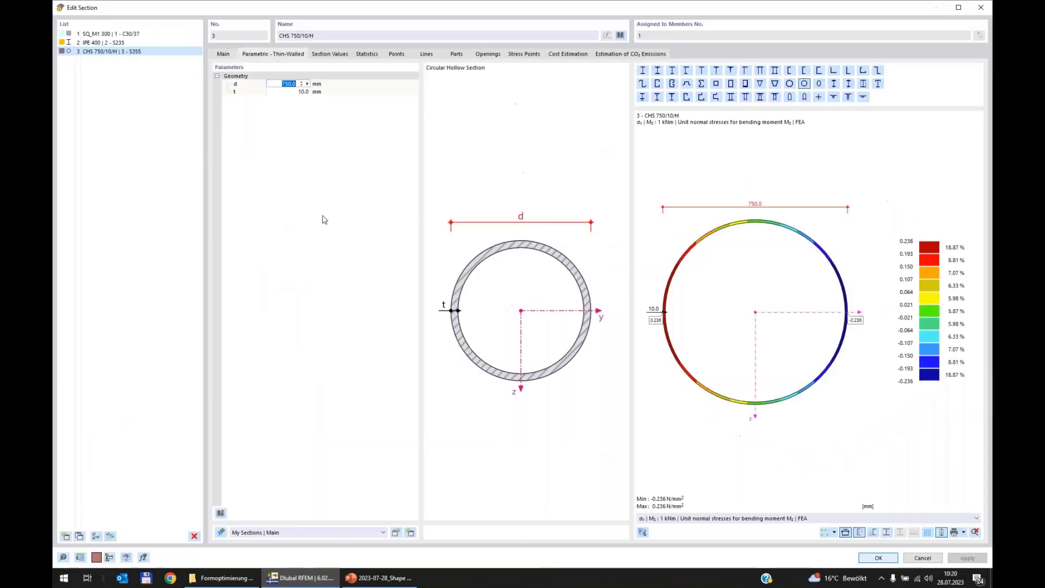
- Set the circular hollow section's wall thickness t to 6 mm
left_click(287, 93)
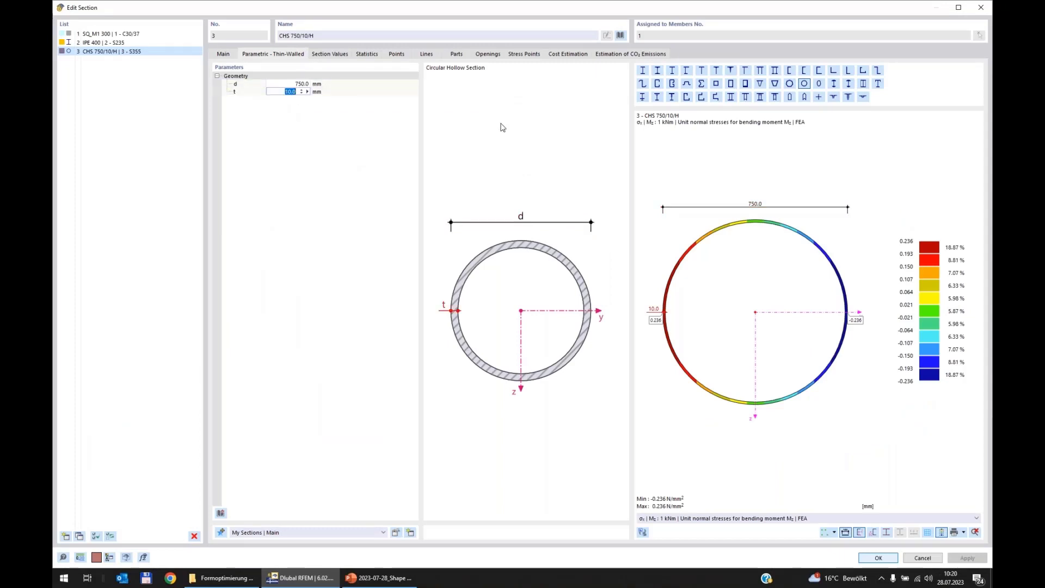
type("6")
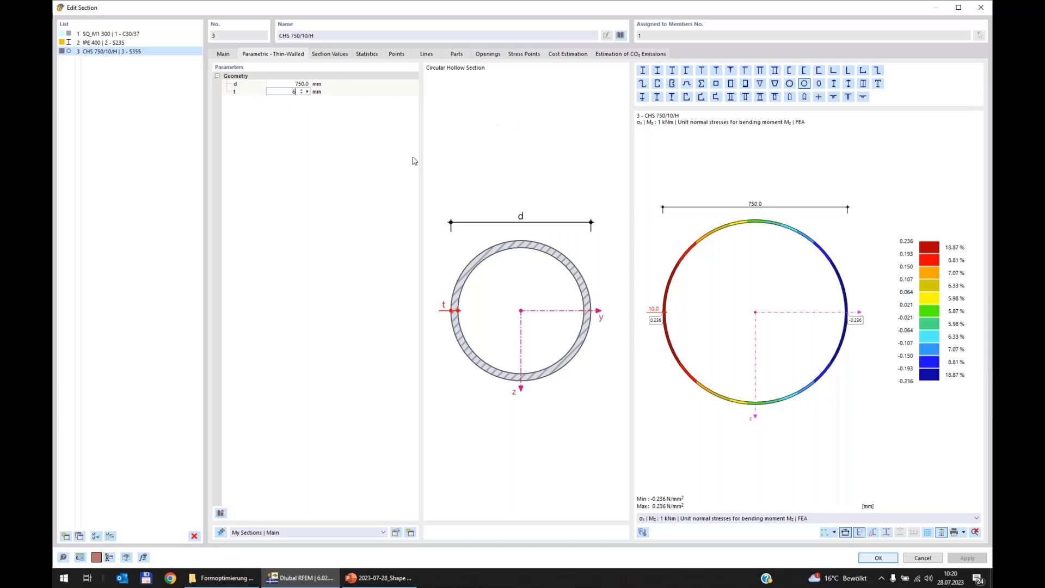
key("Return")
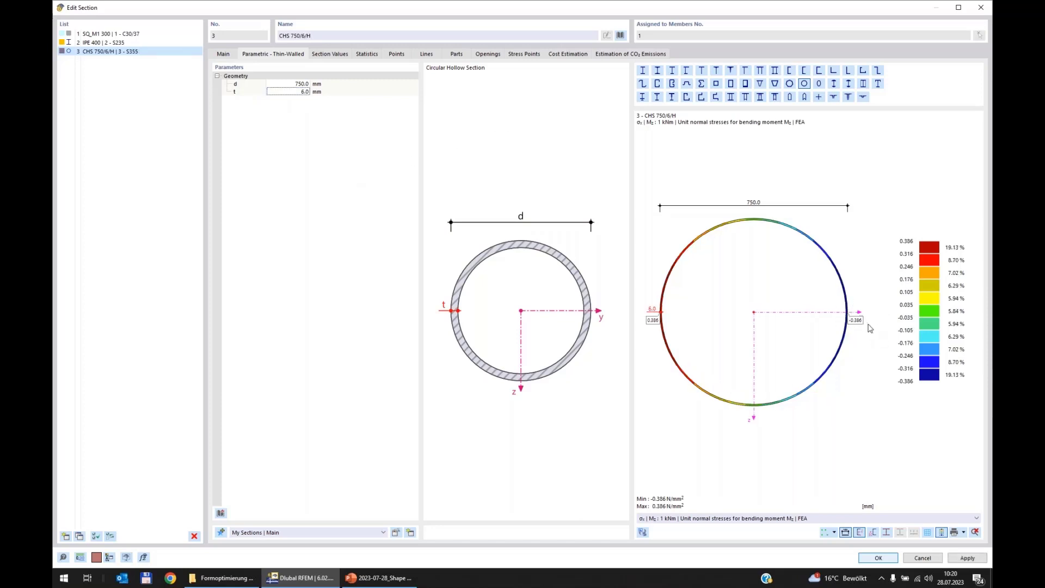
- Try diameters d of 800 mm and 900 mm for the circular hollow section with the 6 mm wall
left_click(288, 84)
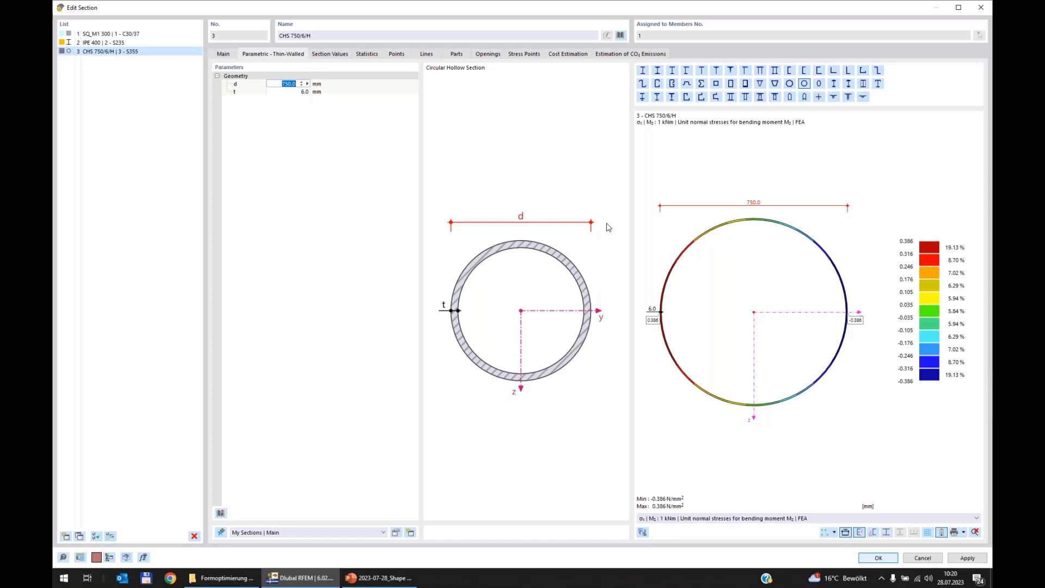
type("800")
left_click(293, 91)
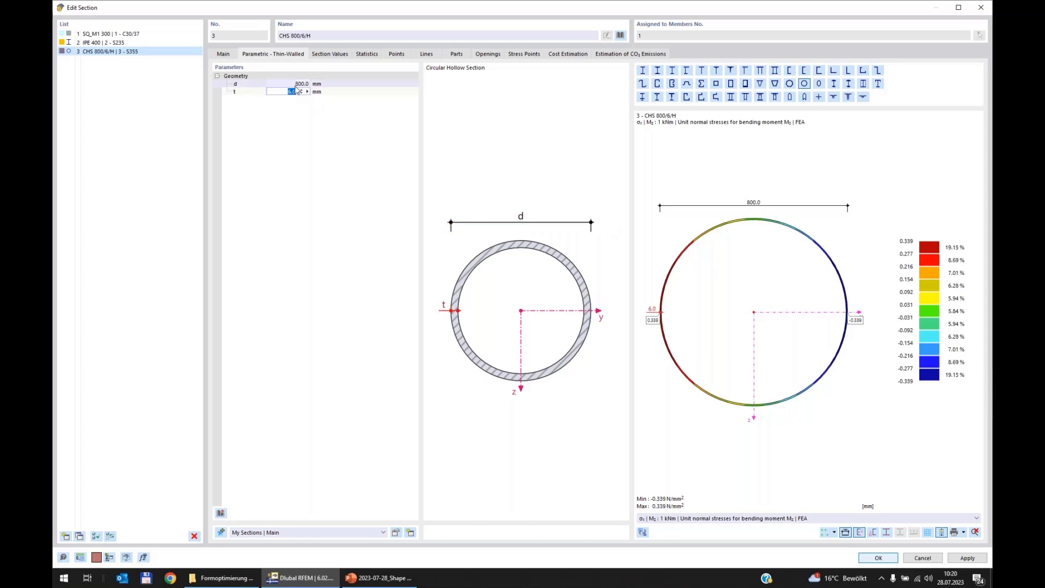
key("shift+Tab")
type("900")
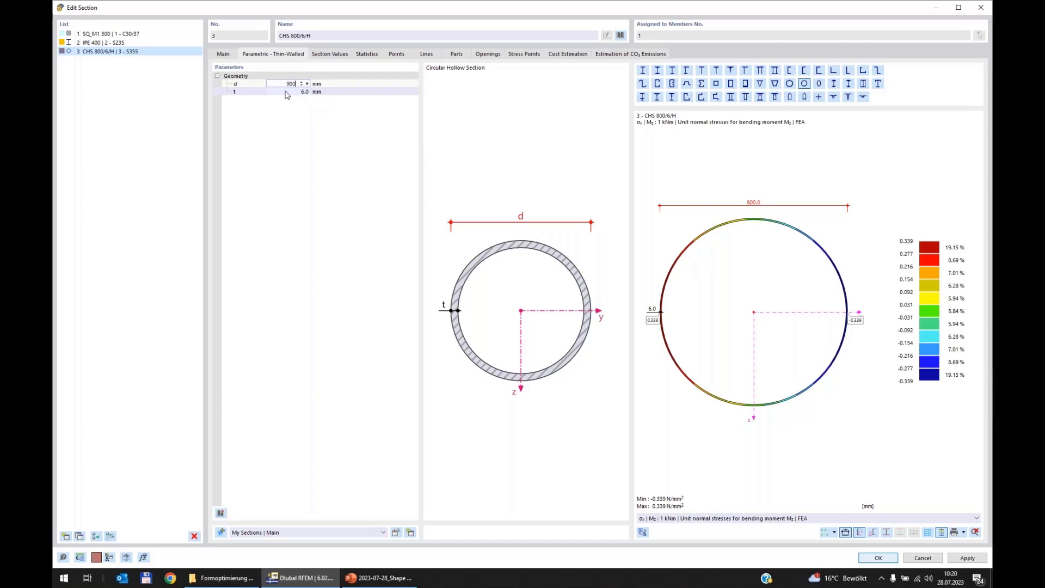
key("Tab")
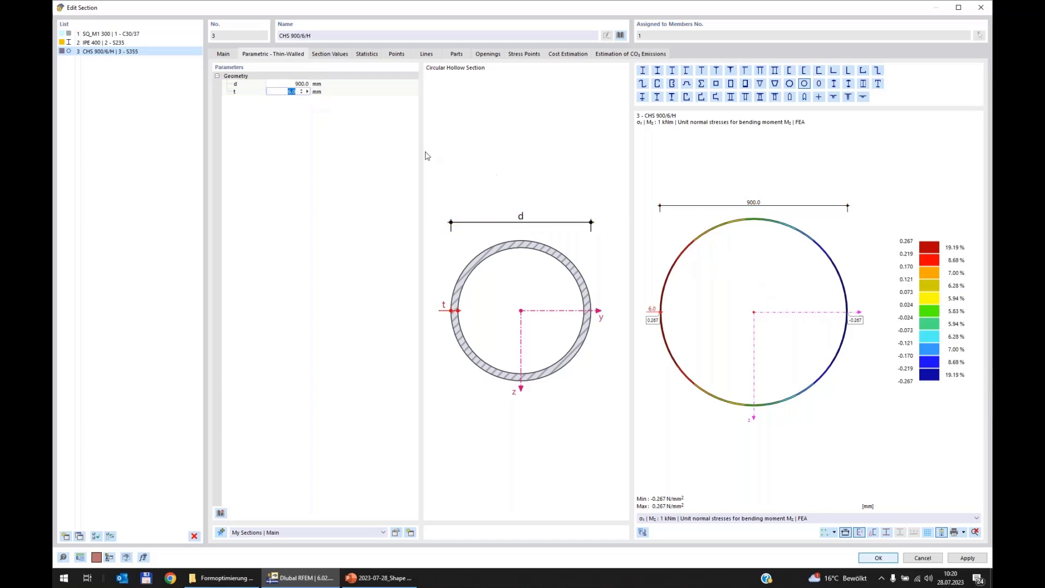
- Set the circular hollow section's diameter d to 1000 mm and confirm the section change
left_click(294, 84)
type("10")
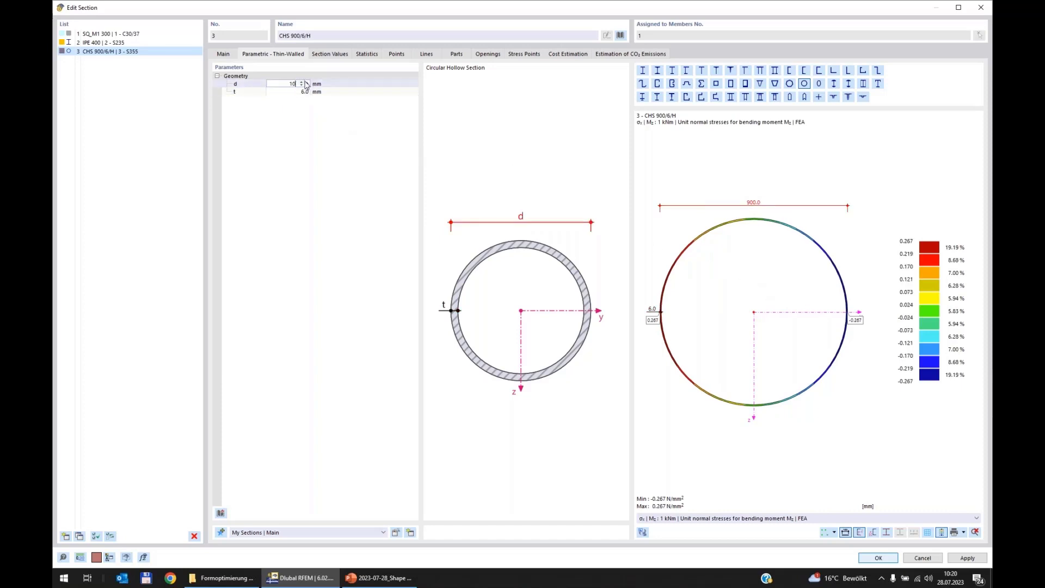
type("00")
key("Tab")
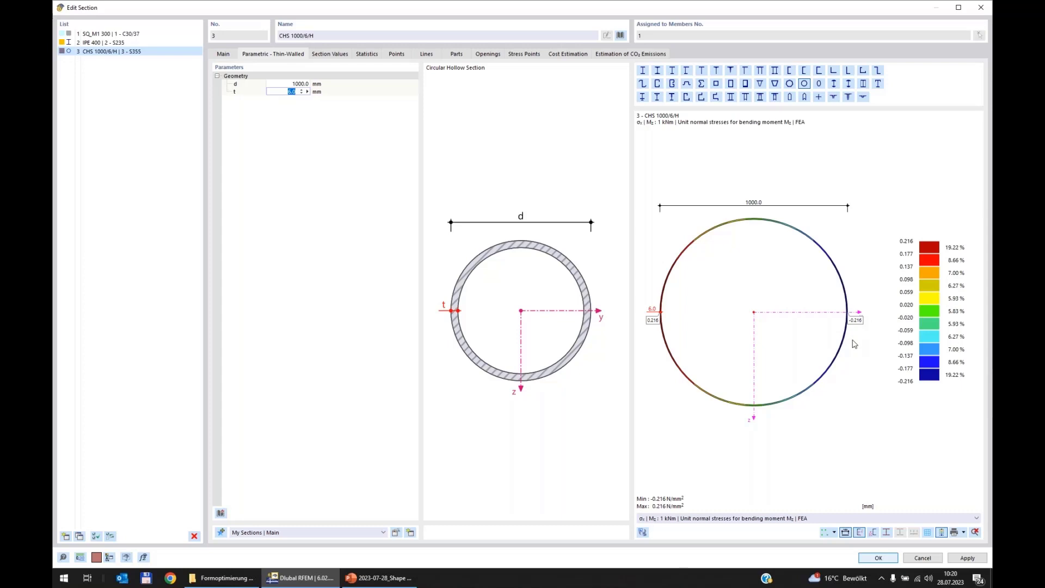
left_click(886, 556)
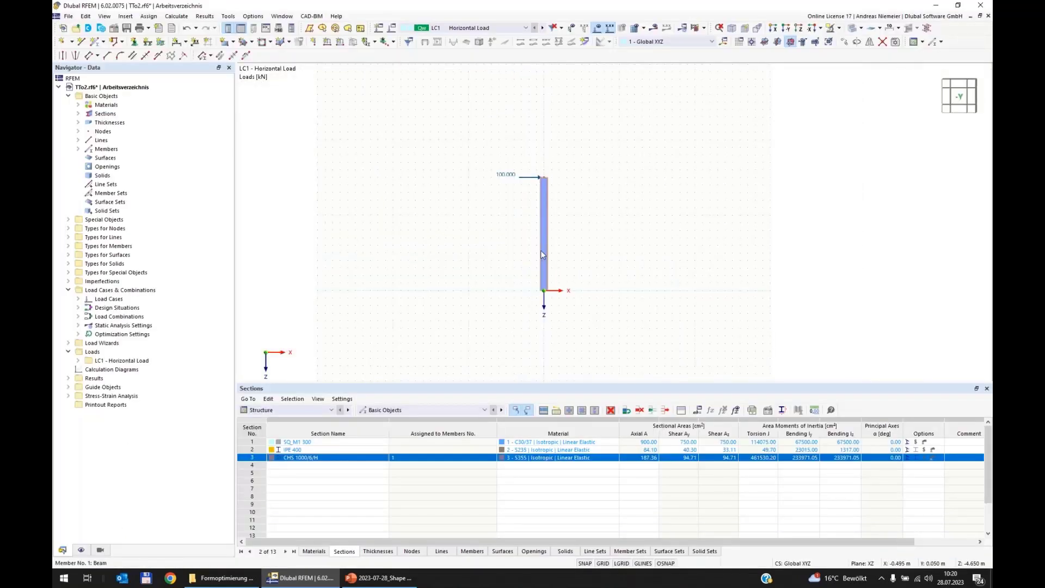
- Look up the mass of the vertical member with the revised CHS 1000/6/H section in the object information
scroll(532, 203, "up", 2)
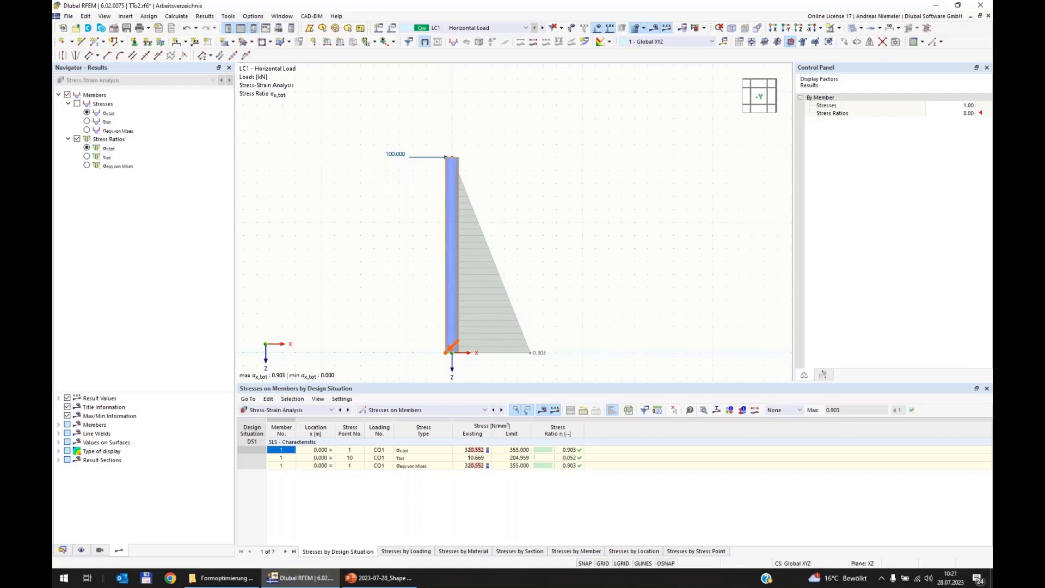
right_click(450, 236)
left_click(524, 298)
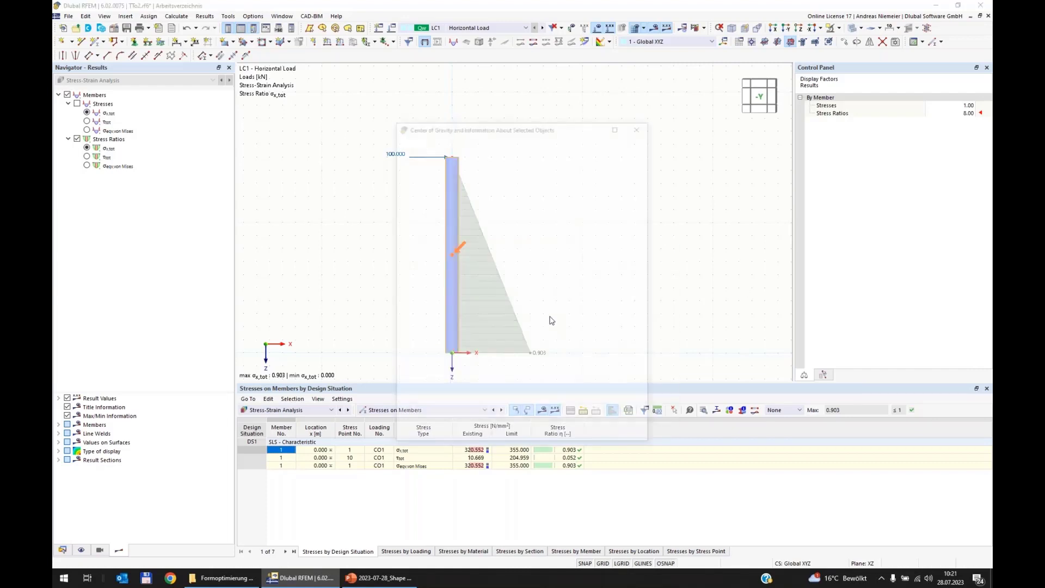
left_click(571, 253)
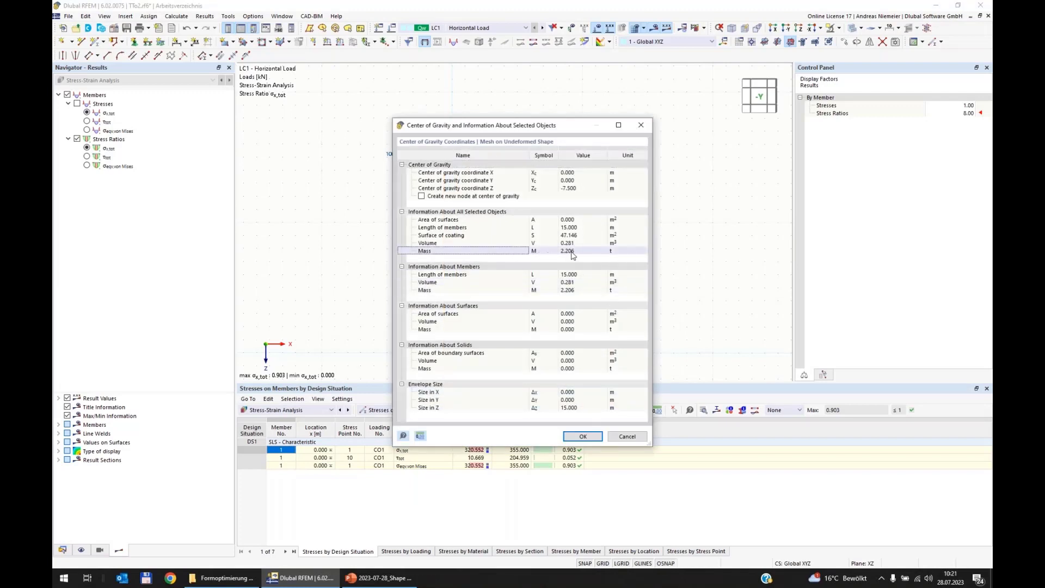
left_click(571, 253)
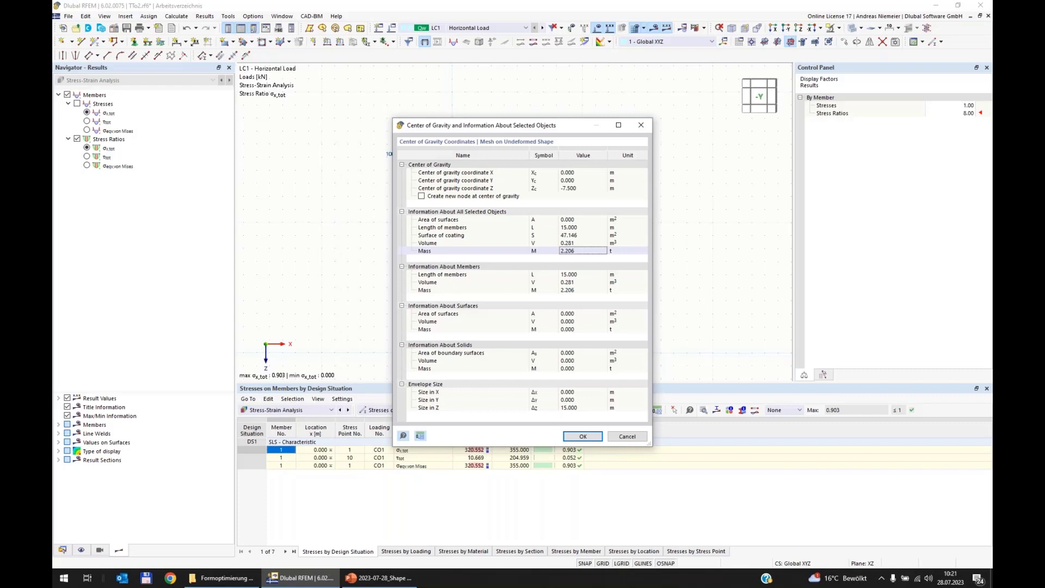
left_click(628, 436)
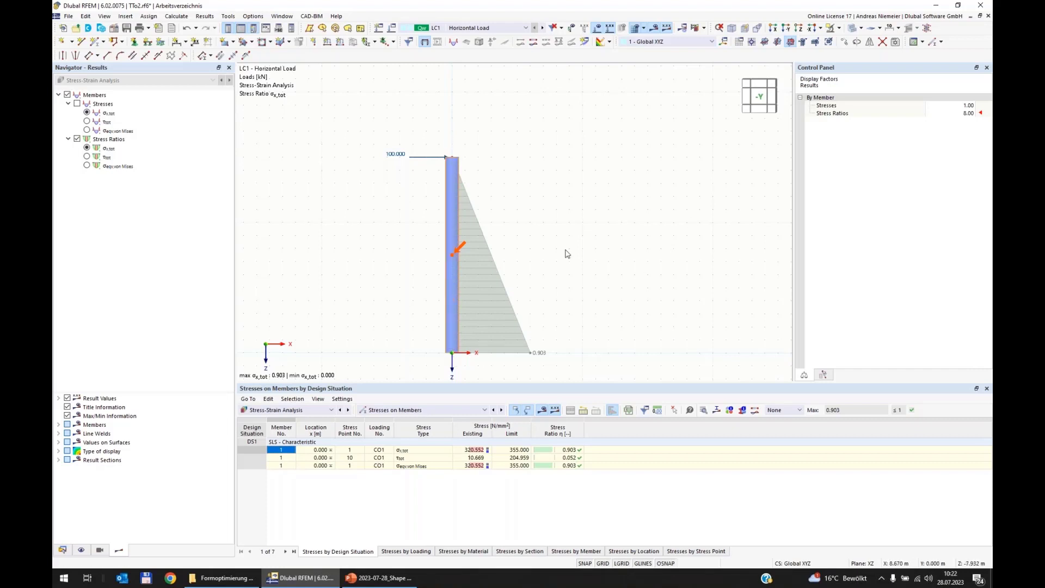
- Open the vertical member for editing and set its section distribution type to Linear
double_click(448, 248)
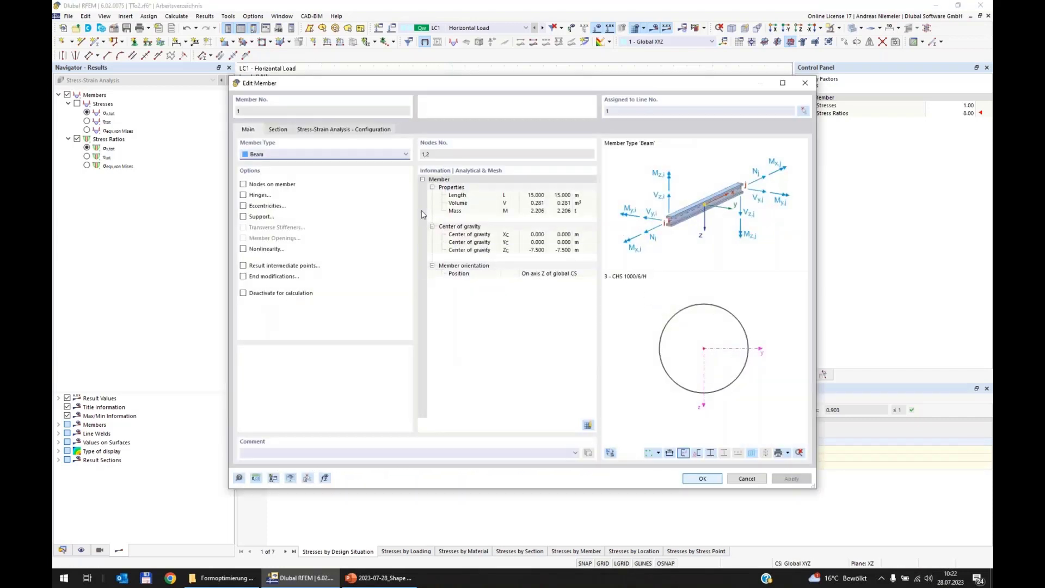
left_click(278, 129)
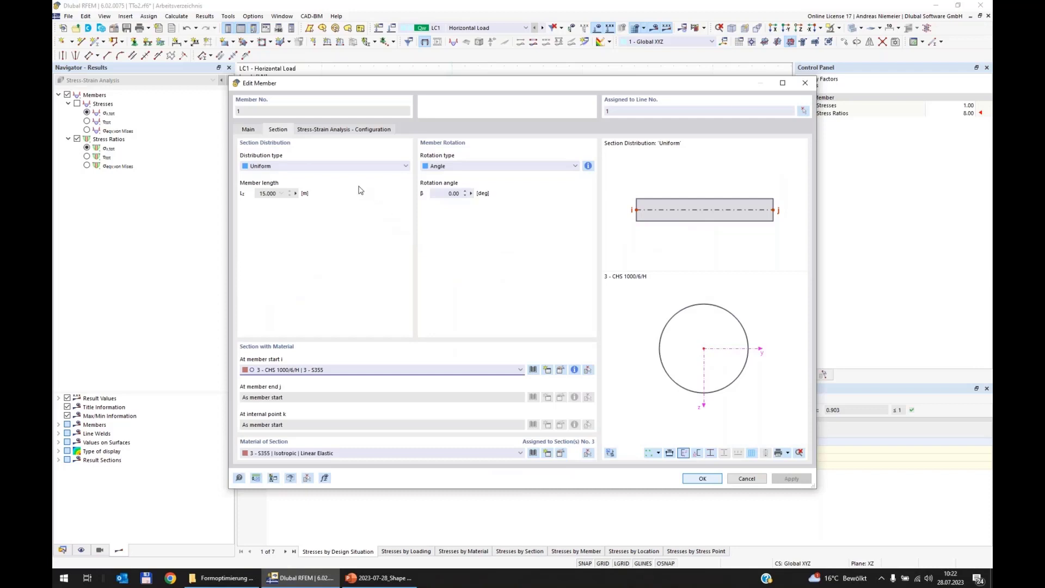
left_click(276, 165)
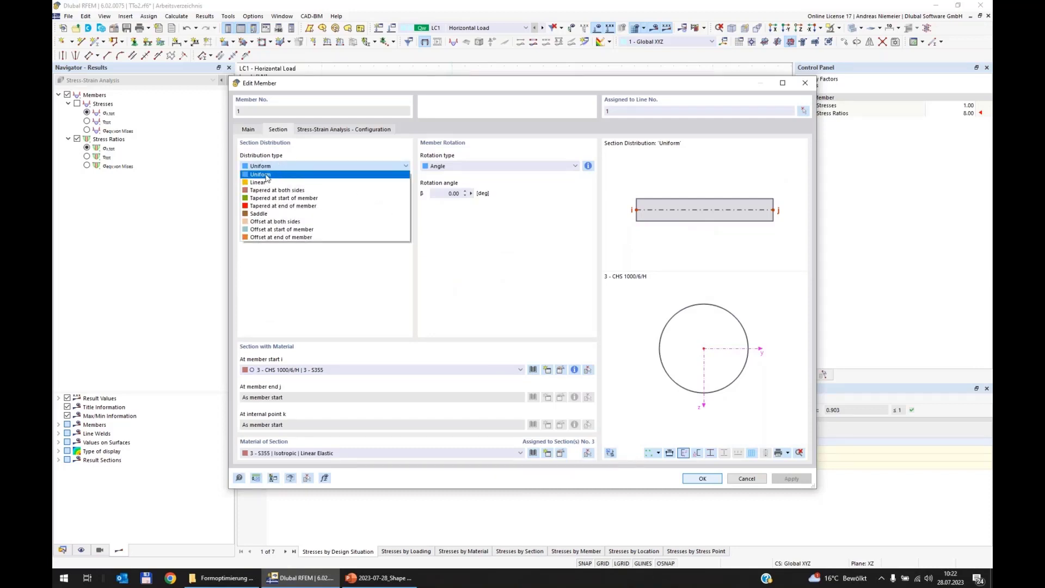
left_click(266, 175)
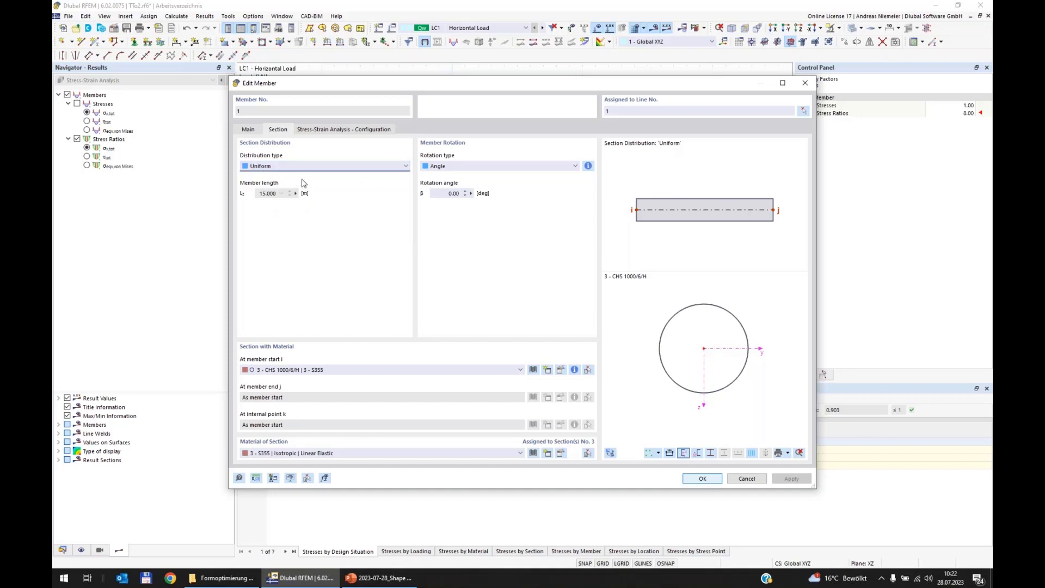
left_click(313, 167)
left_click(295, 185)
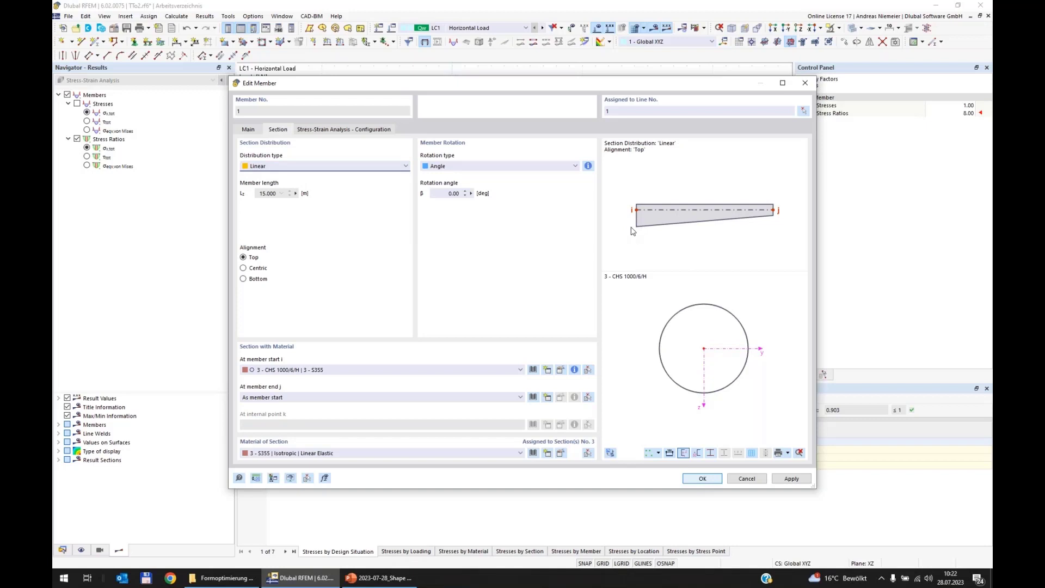
- Preview the tapered, saddle and offset section distribution types for the member and return to Linear
left_click(357, 166)
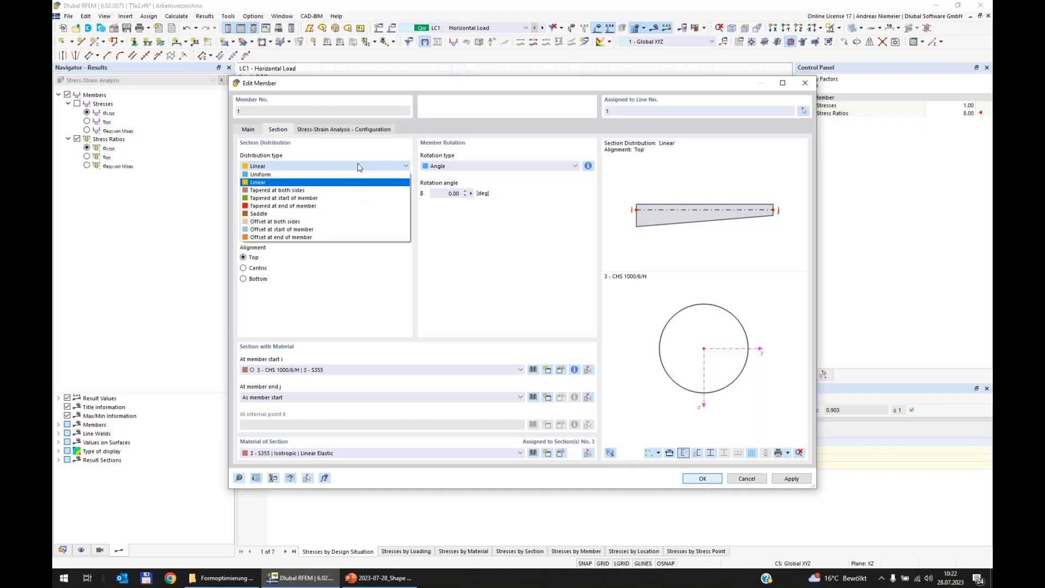
left_click(336, 191)
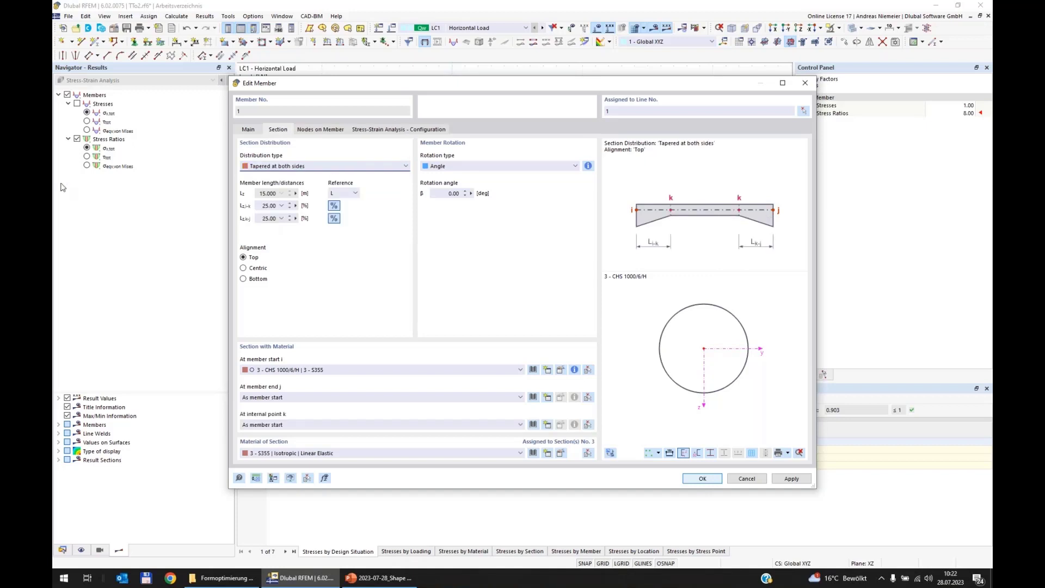
key("Down")
key("Down")
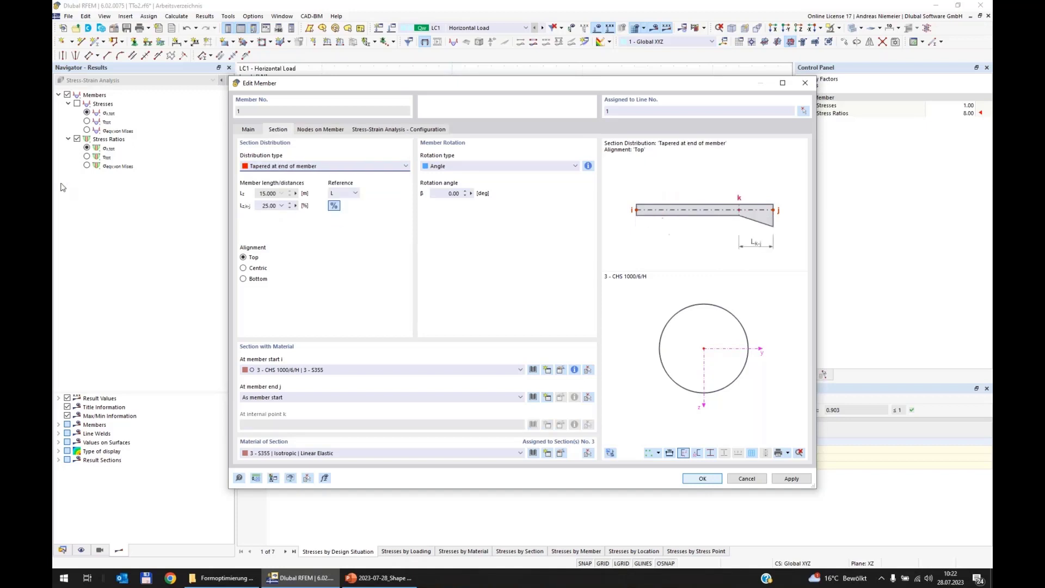
key("Down")
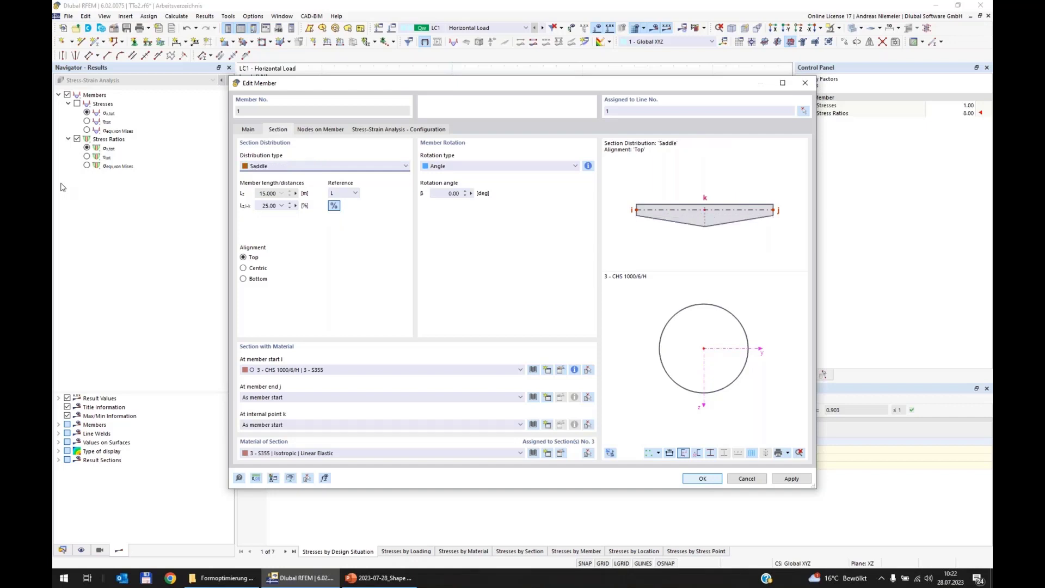
key("Down")
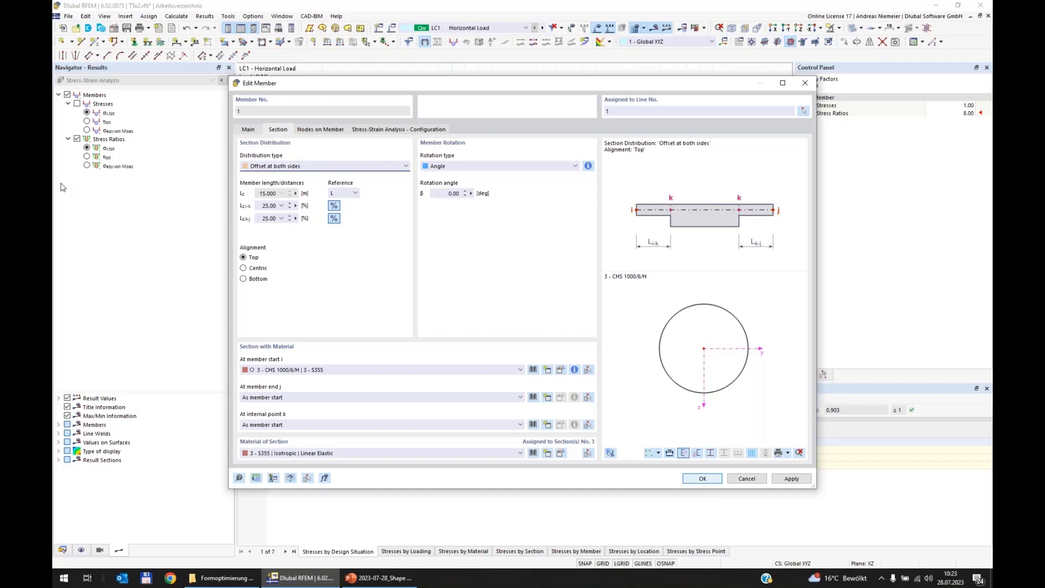
key("Down")
key("Down")
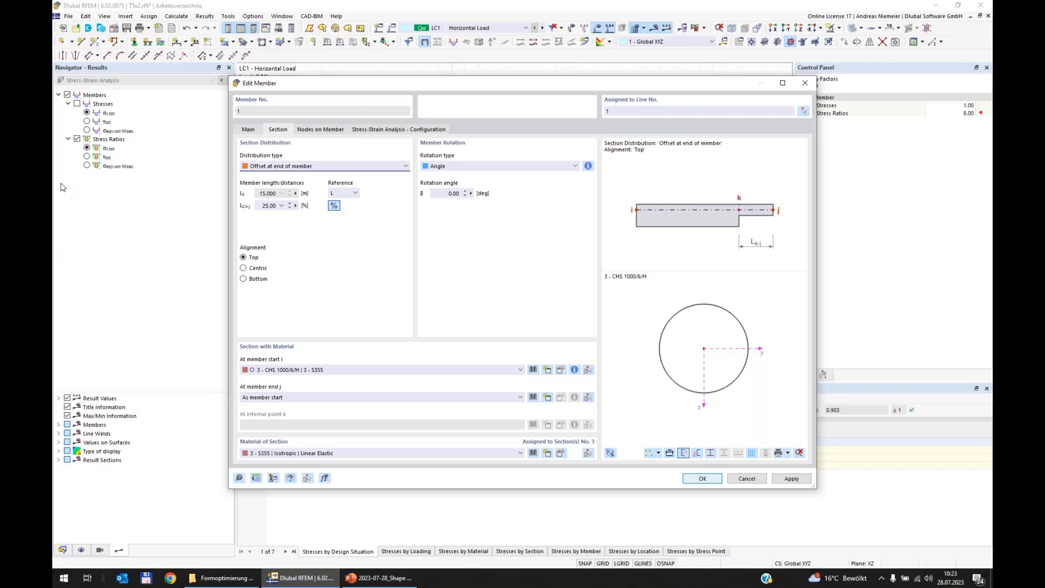
left_click(340, 166)
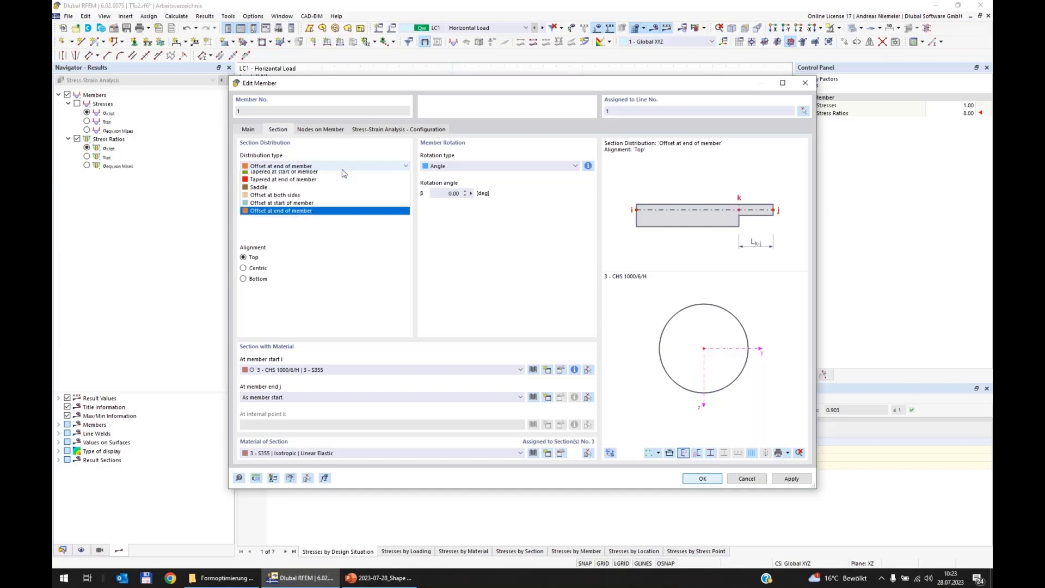
left_click(326, 182)
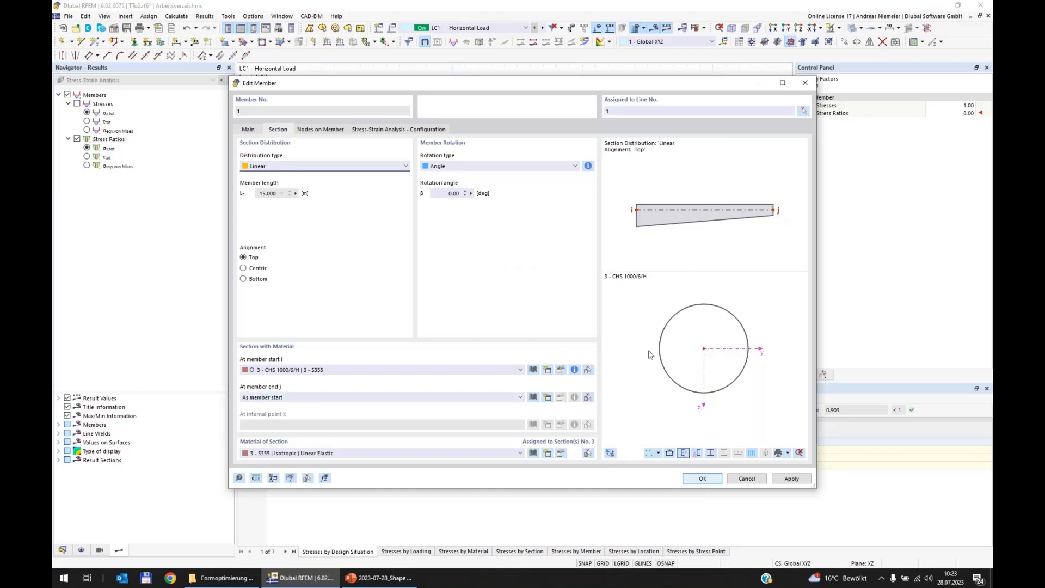
- Create a new circular hollow section for the member end j and assign it the material 3 - S355
left_click(533, 400)
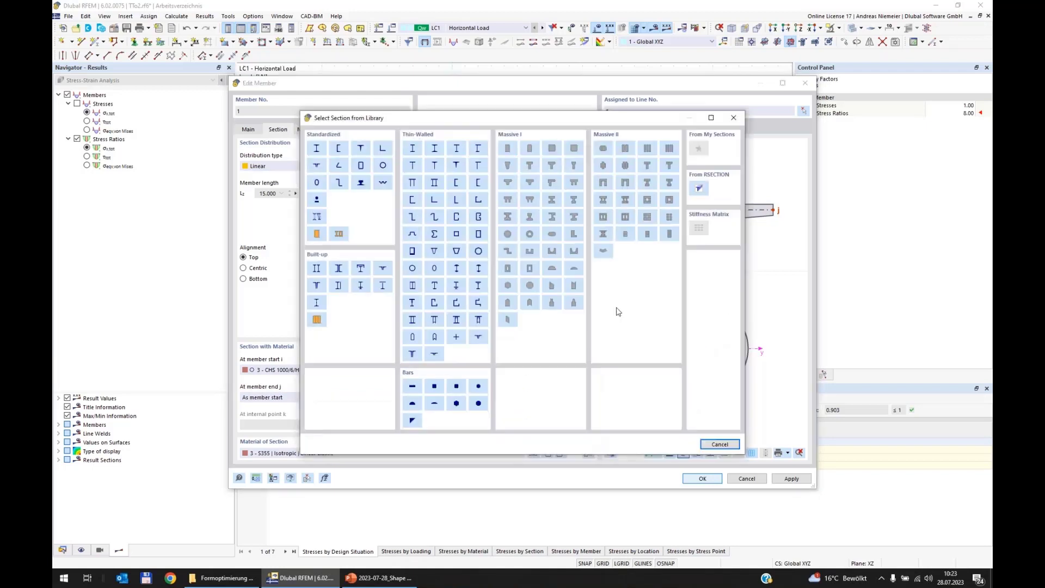
left_click(719, 444)
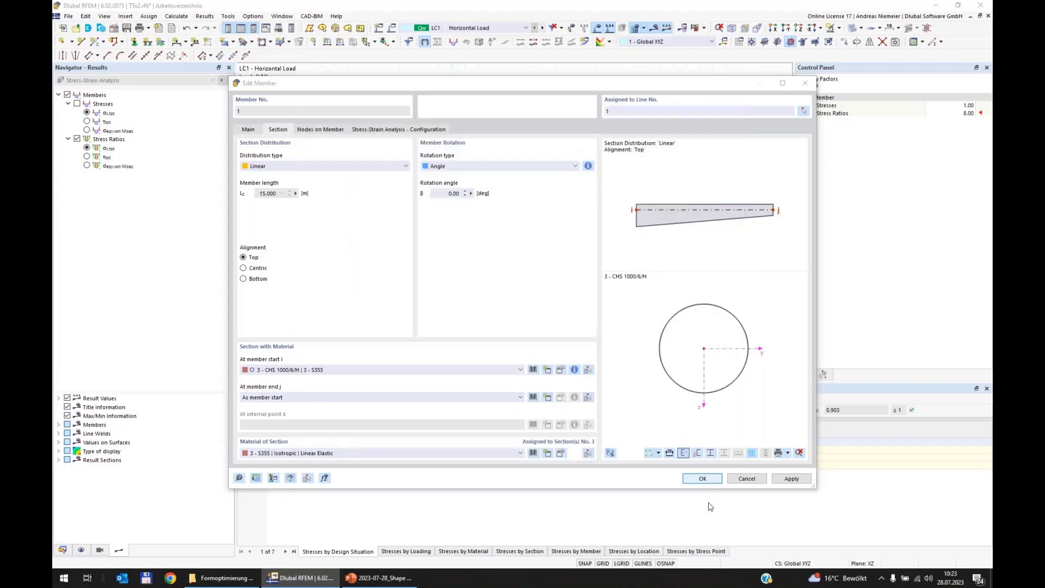
left_click(702, 479)
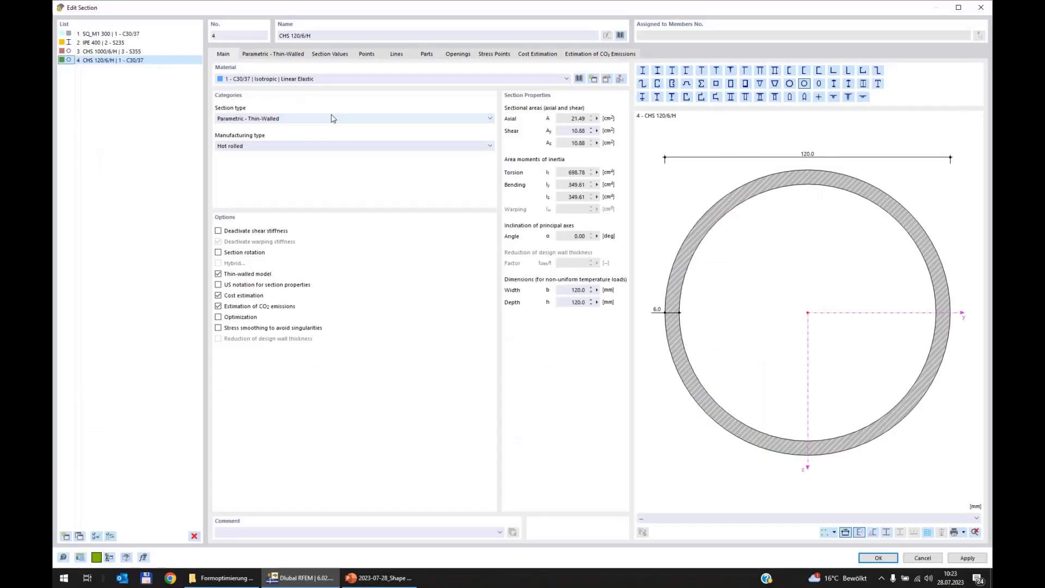
left_click(335, 79)
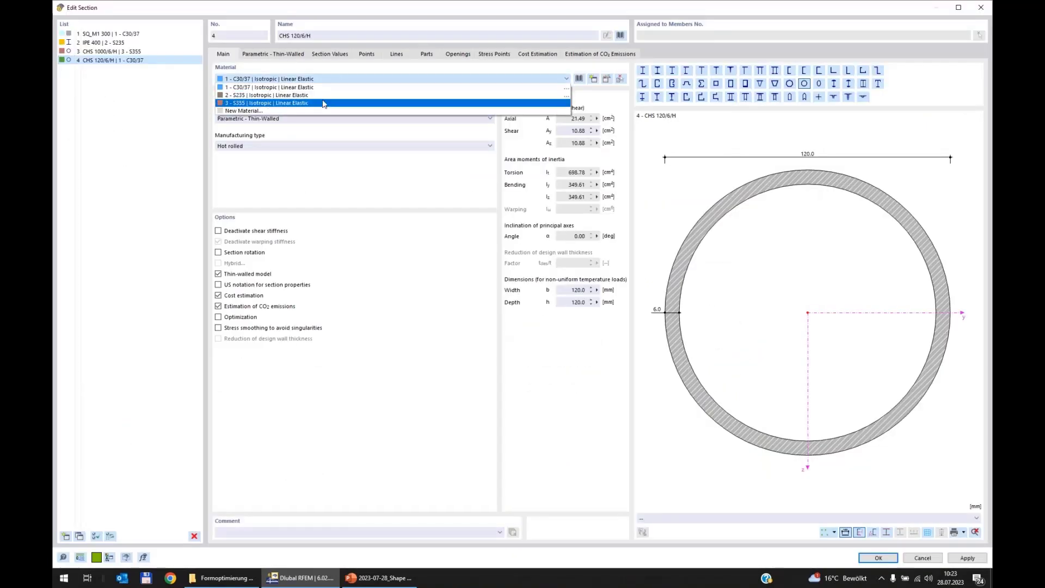
left_click(323, 103)
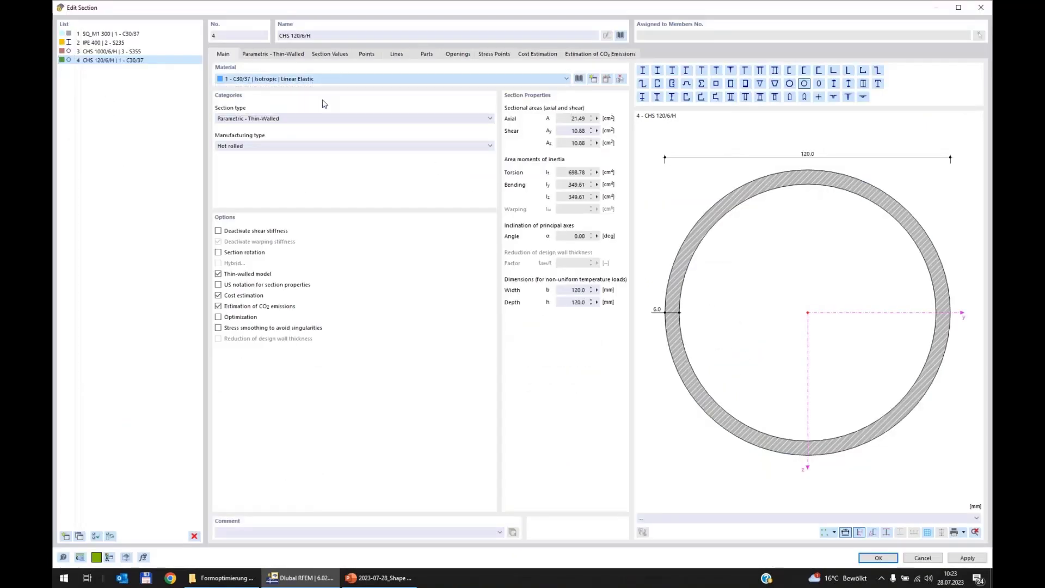
- Display the FEA unit shear stresses for shear force Vy on the new circular hollow section
left_click(286, 55)
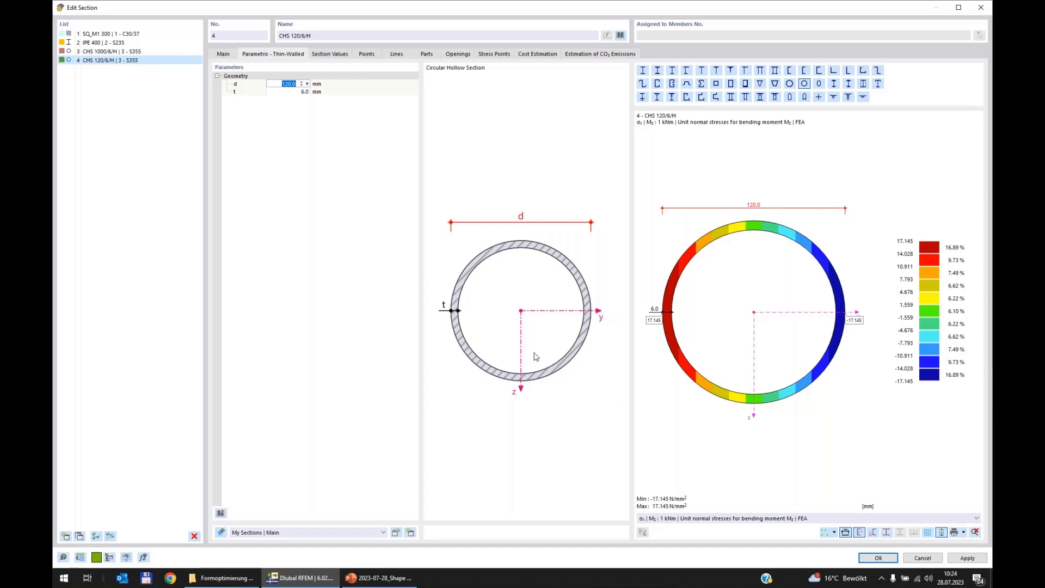
left_click(716, 520)
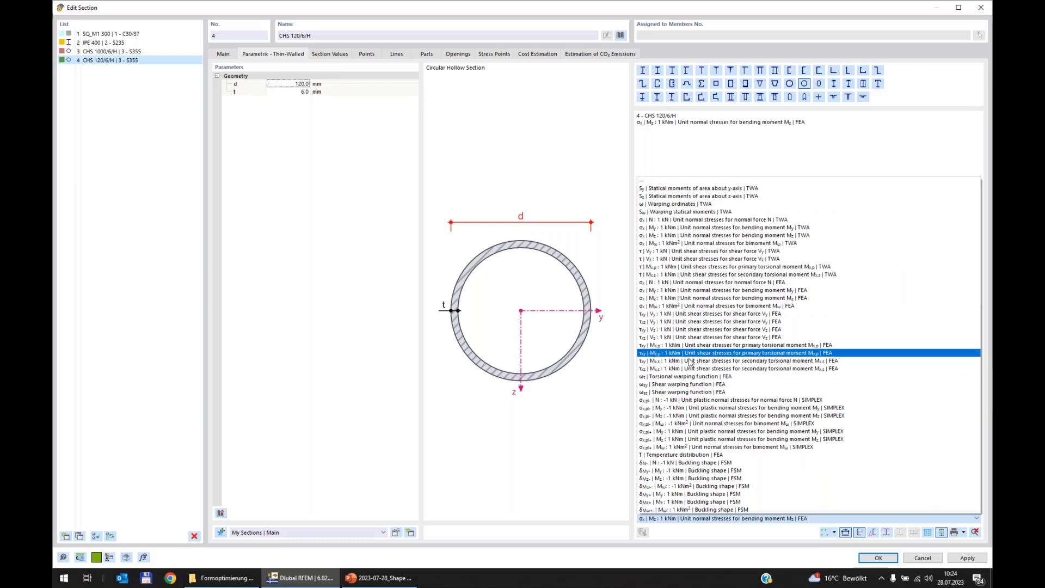
left_click(648, 314)
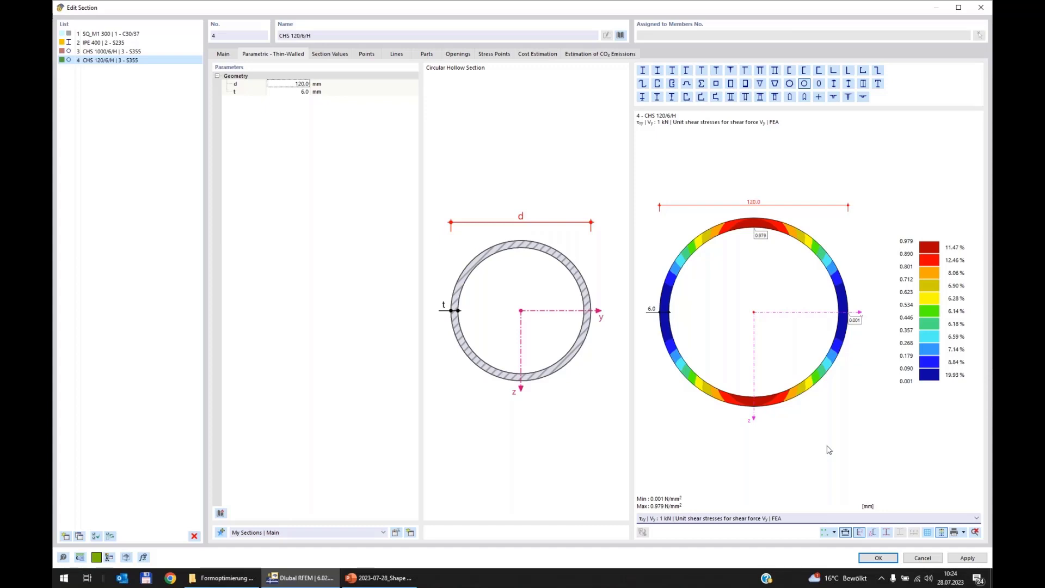
- Set the end section's diameter d to 100 mm and confirm the new section
left_click(292, 79)
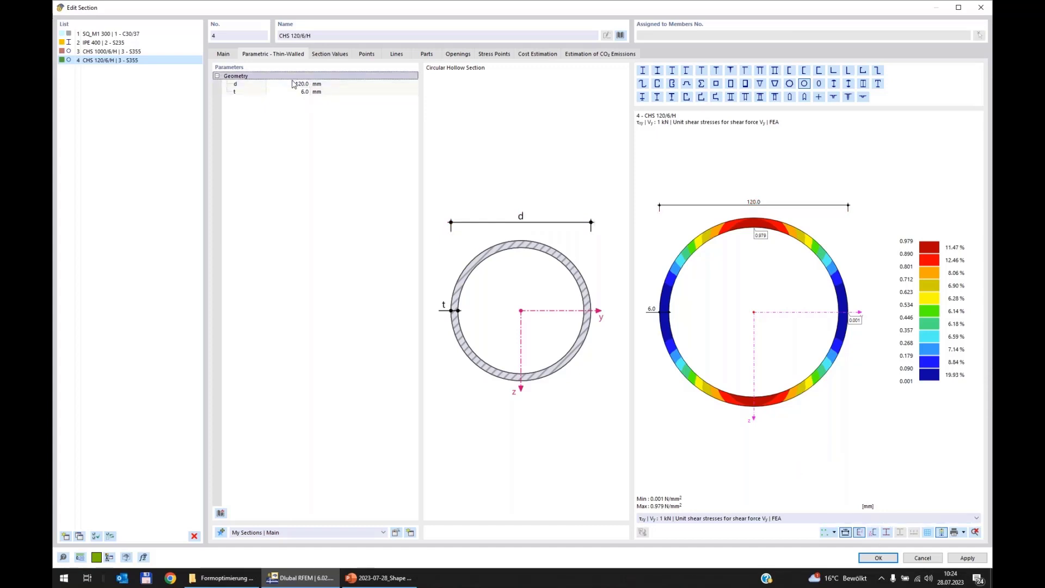
left_click(292, 84)
type("100")
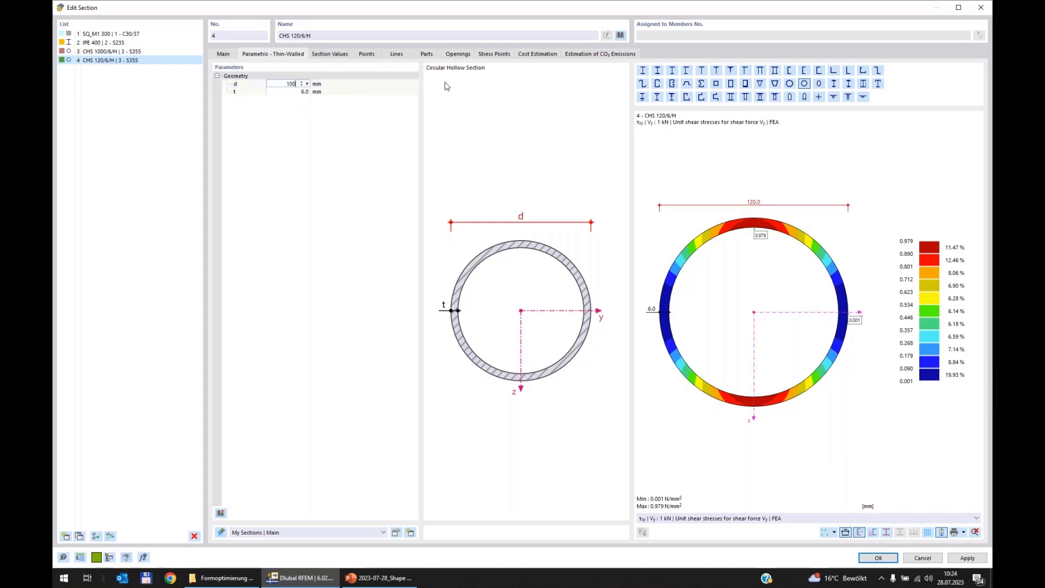
key("Return")
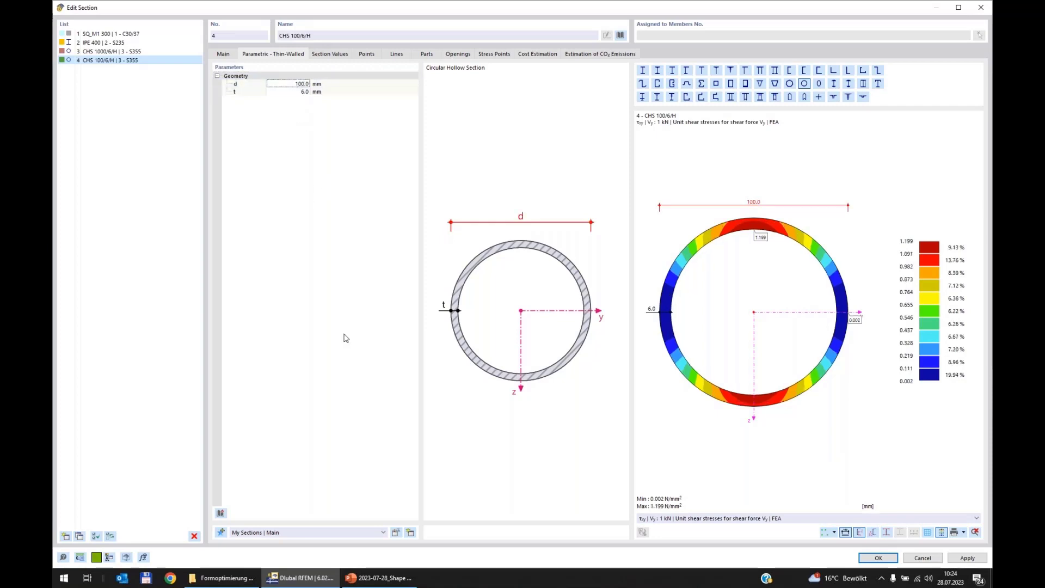
left_click(880, 558)
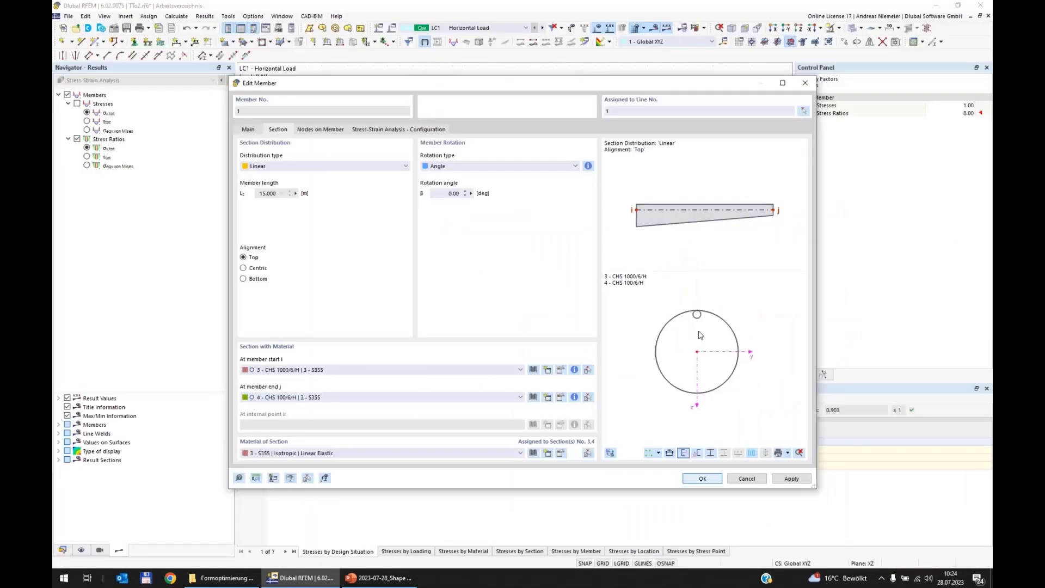
- Set the linear taper's alignment to Centric, confirm the member changes and calculate the stress-strain results
left_click(252, 269)
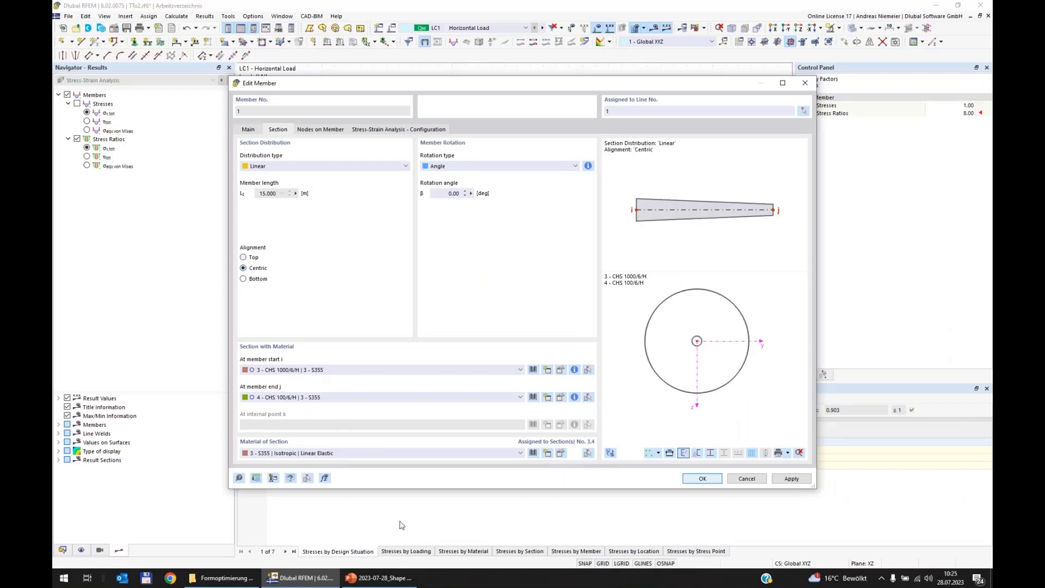
left_click(691, 479)
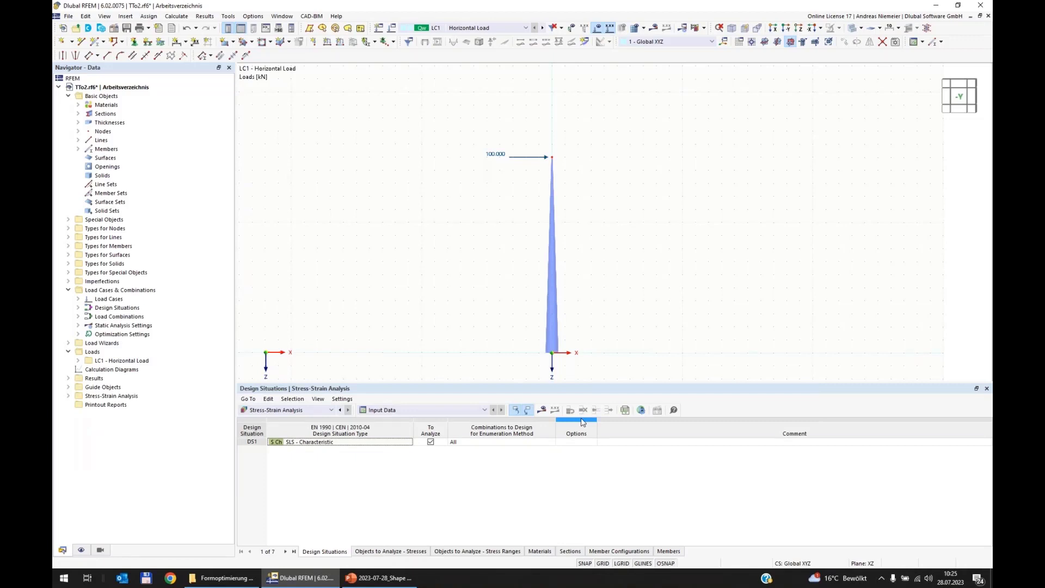
left_click(695, 28)
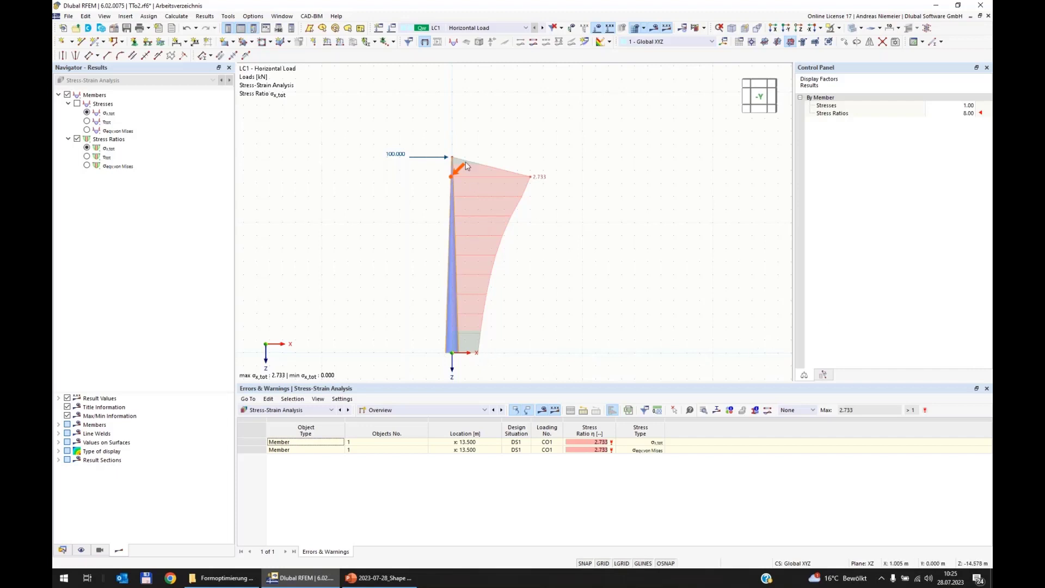
- Examine the stress ratio diagram along the tapered member from the loaded tip to the base
middle_click_drag(465, 152, 460, 145)
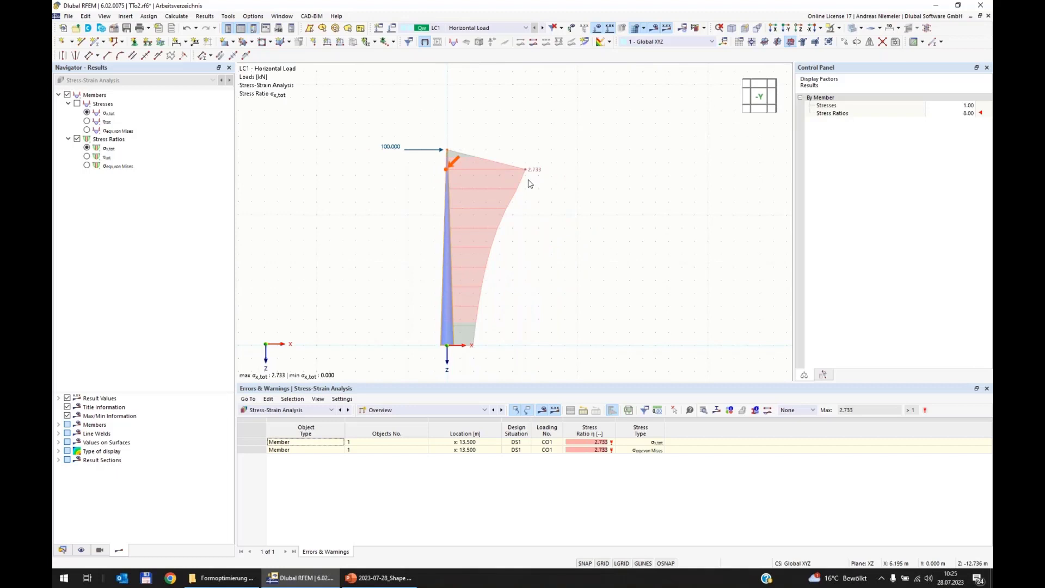
scroll(501, 155, "up", 2)
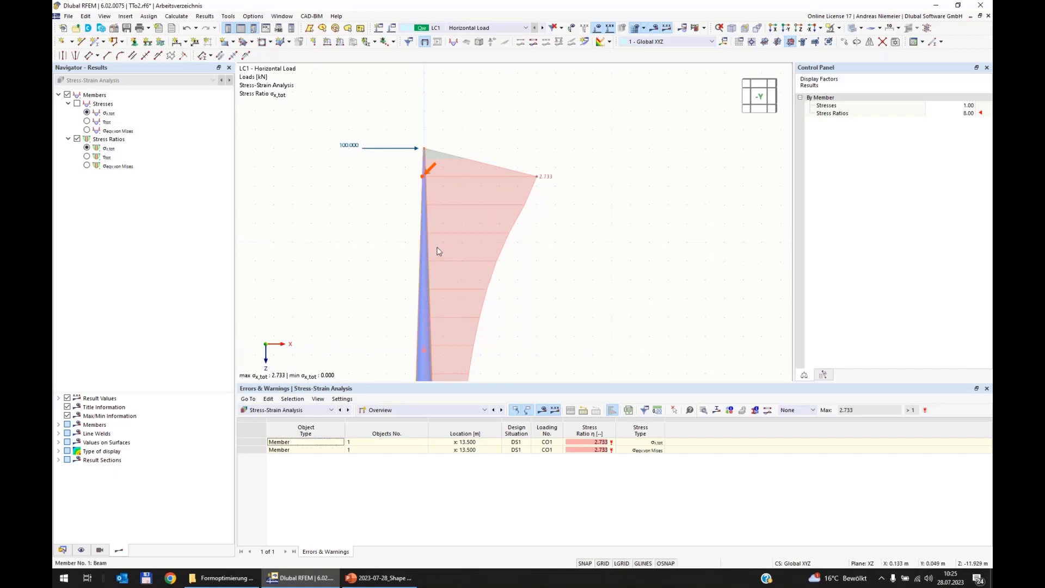
scroll(422, 179, "up", 2)
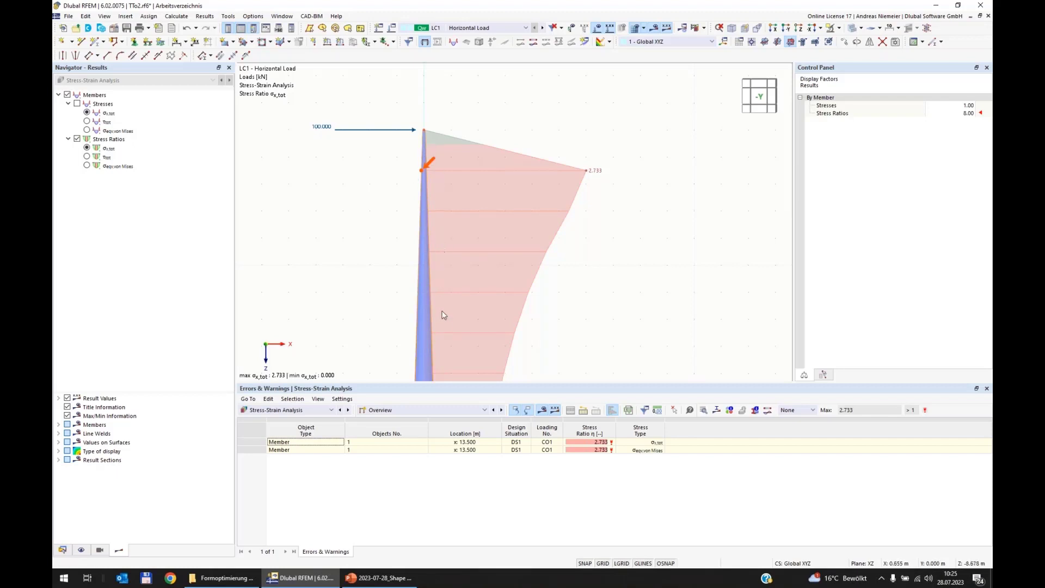
scroll(435, 164, "down", 4)
scroll(455, 189, "down", 1)
scroll(440, 189, "up", 6)
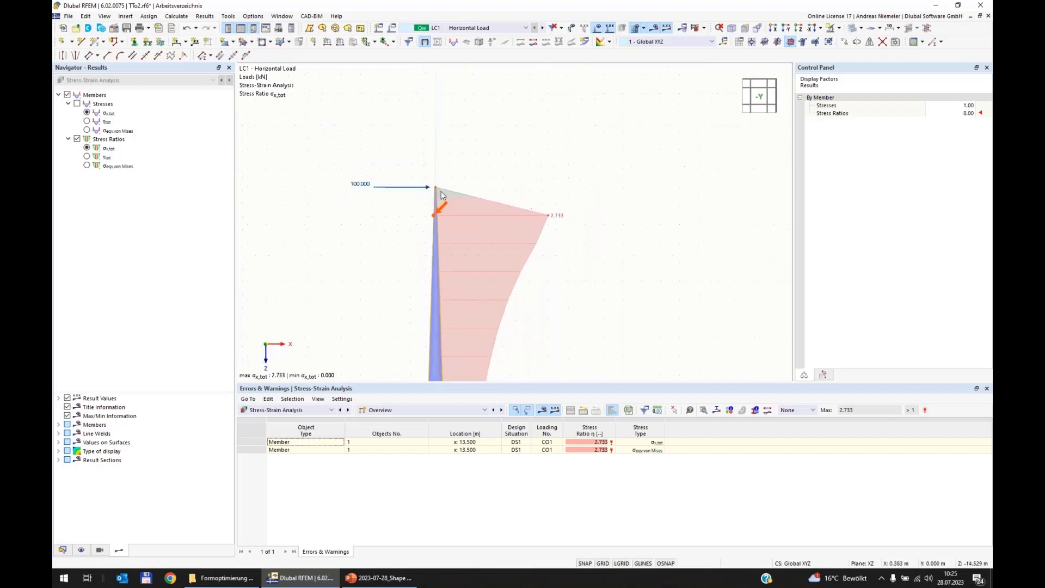
scroll(430, 186, "down", 5)
scroll(431, 212, "down", 1)
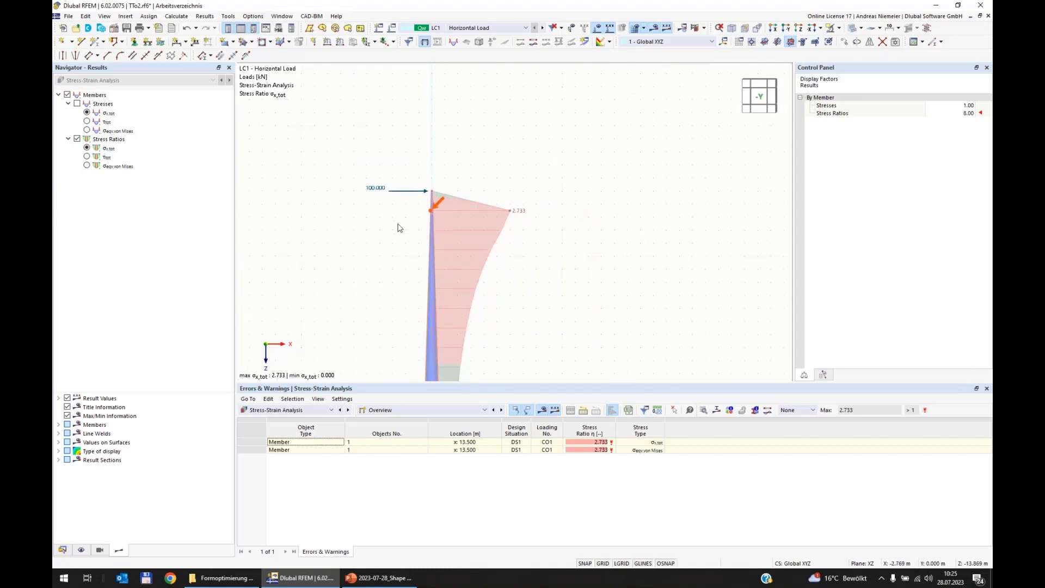
scroll(397, 298, "up", 1)
middle_click_drag(392, 300, 419, 253)
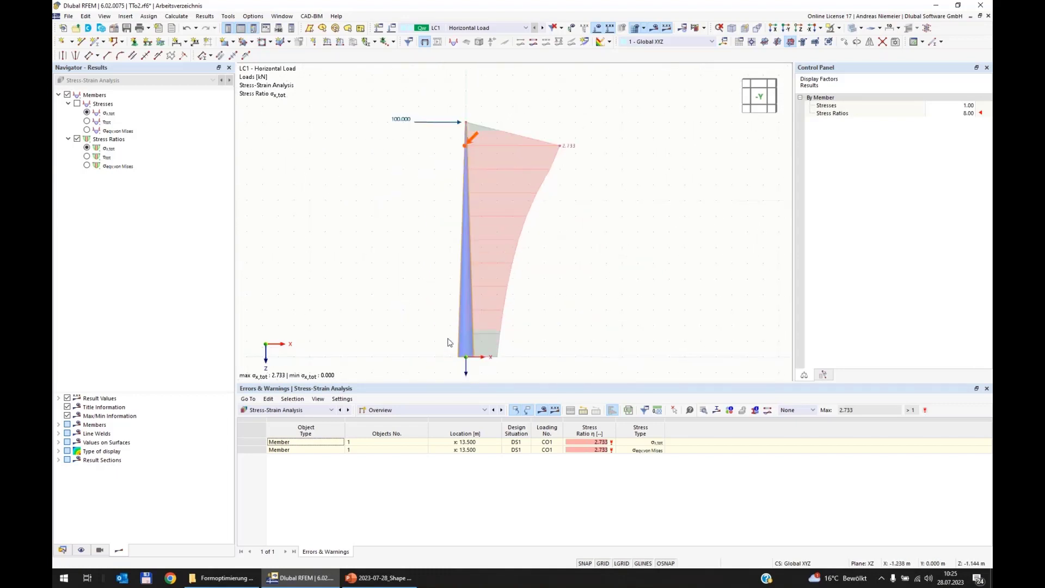
- Change the member's end section to CHS 300/6/H and recalculate the stress-strain results
left_click(285, 411)
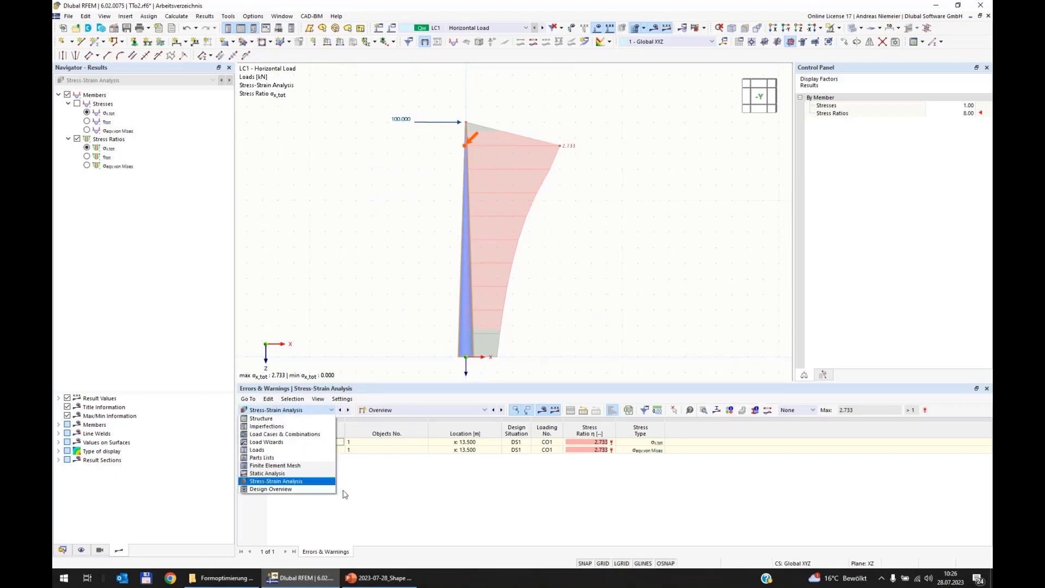
left_click(269, 419)
double_click(299, 466)
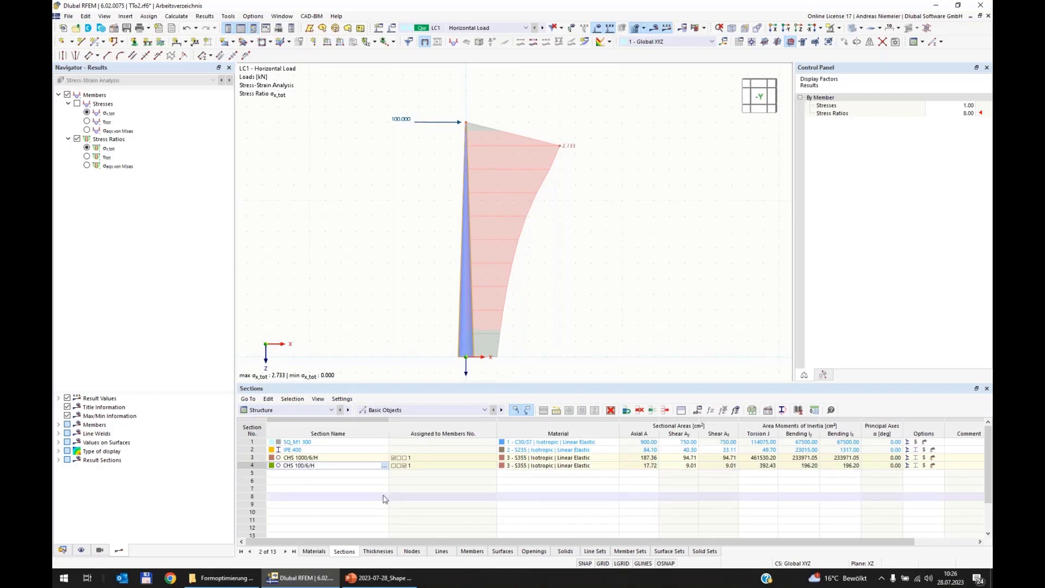
key("BackSpace")
type("3")
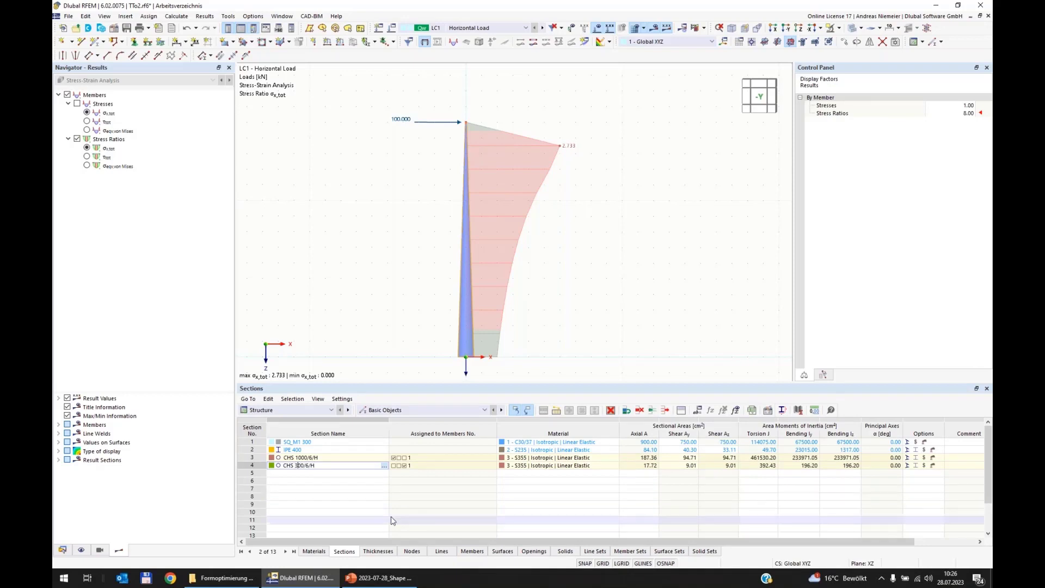
left_click(384, 513)
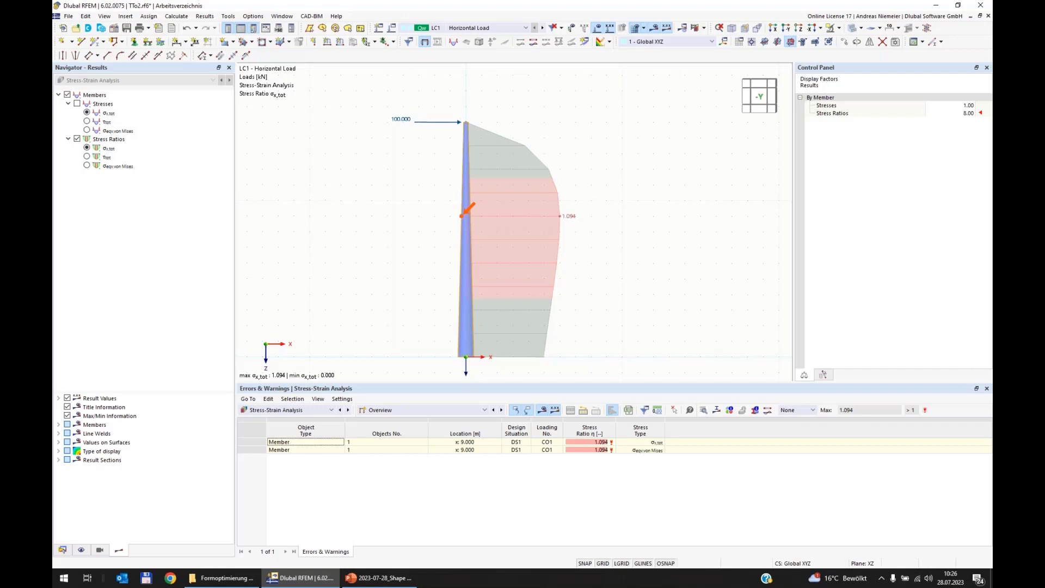
- Enlarge the member's end section to CHS 350/6/H and recalculate the stress-strain results
left_click(287, 410)
left_click(287, 426)
left_click(296, 410)
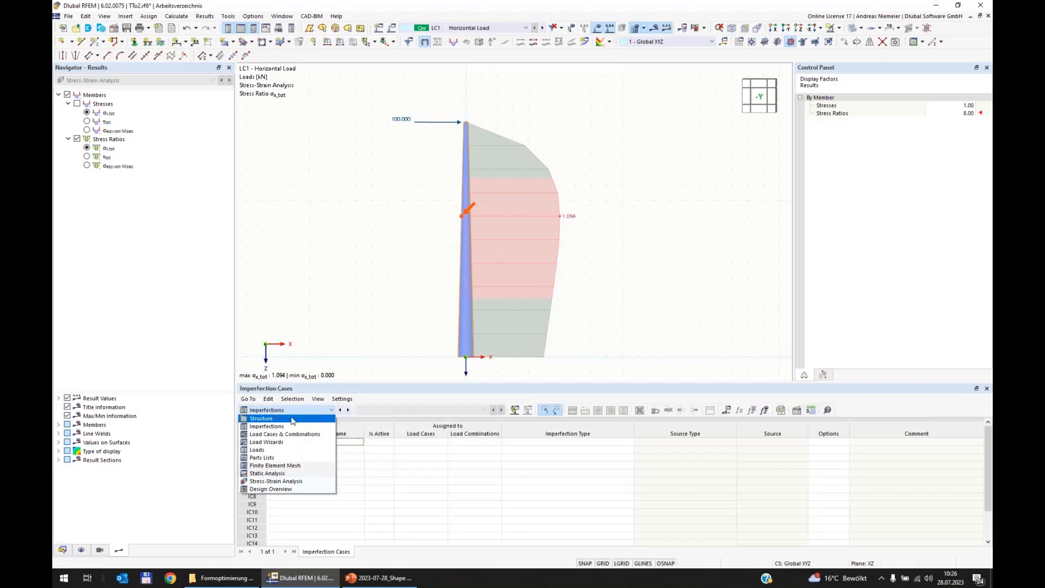
left_click(292, 419)
left_click(304, 466)
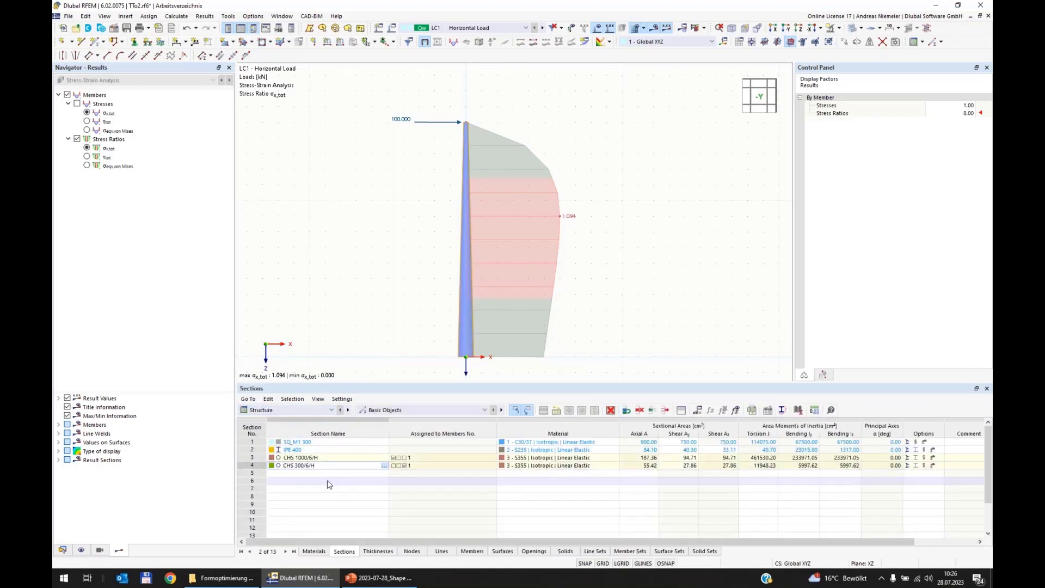
key("BackSpace")
type("5")
left_click(383, 280)
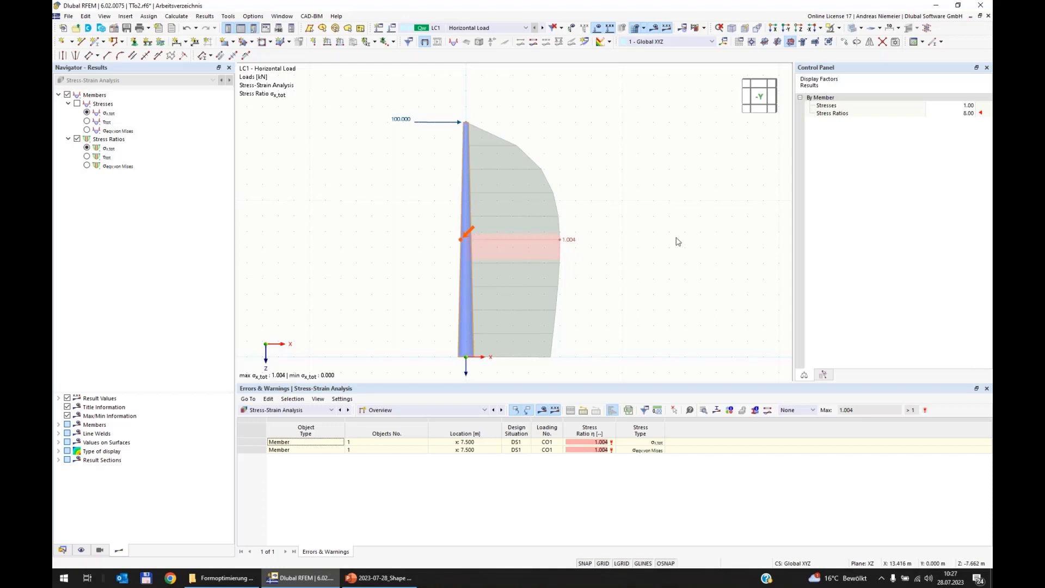
- Check the tapered member's mass in the center of gravity information for the selected object
right_click(463, 273)
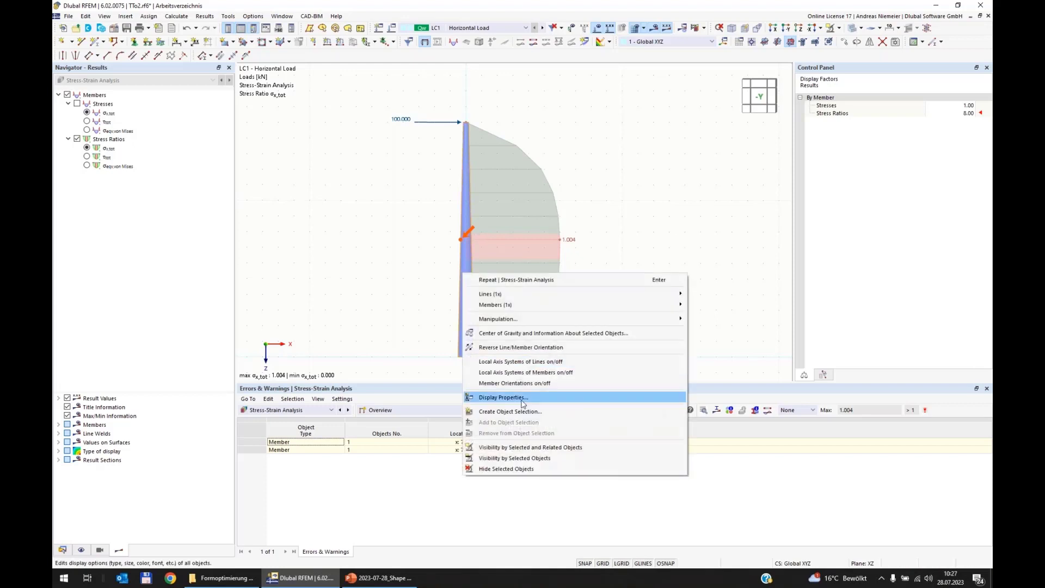
left_click(539, 333)
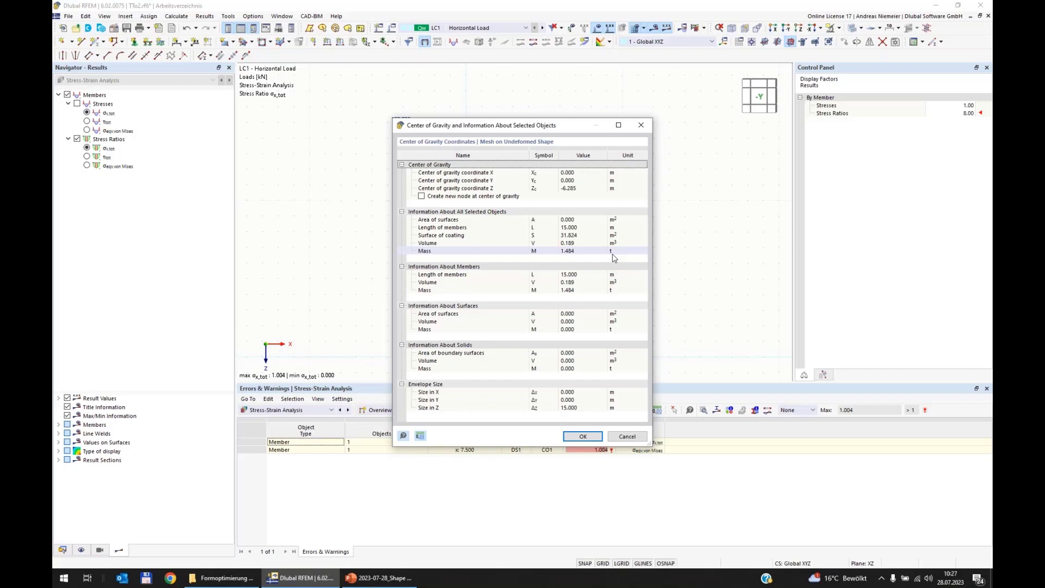
left_click(626, 436)
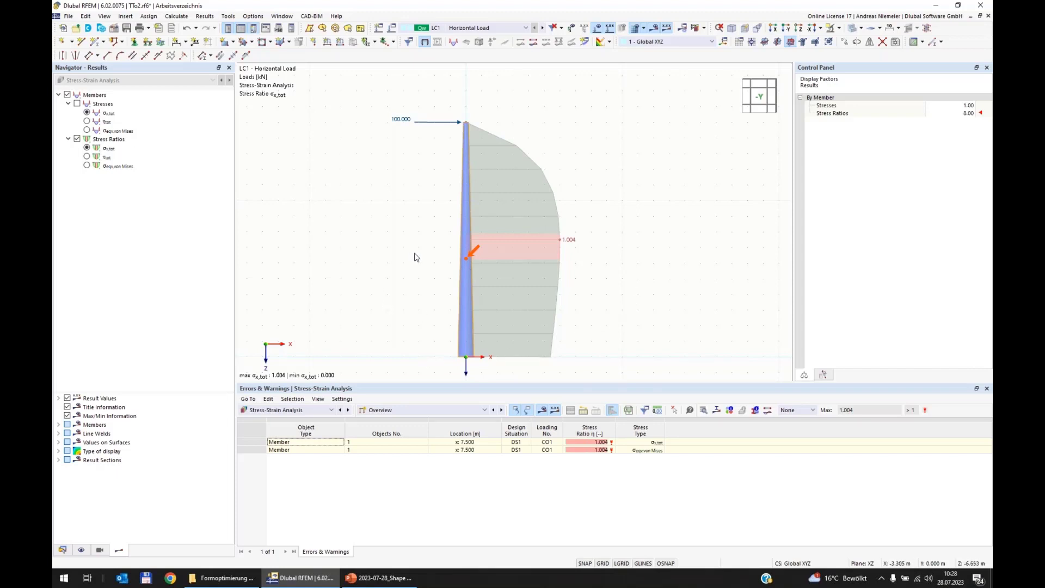
- Review the section distribution types available for the tapered member, leaving its definition as it is
left_click_drag(616, 369, 347, 97)
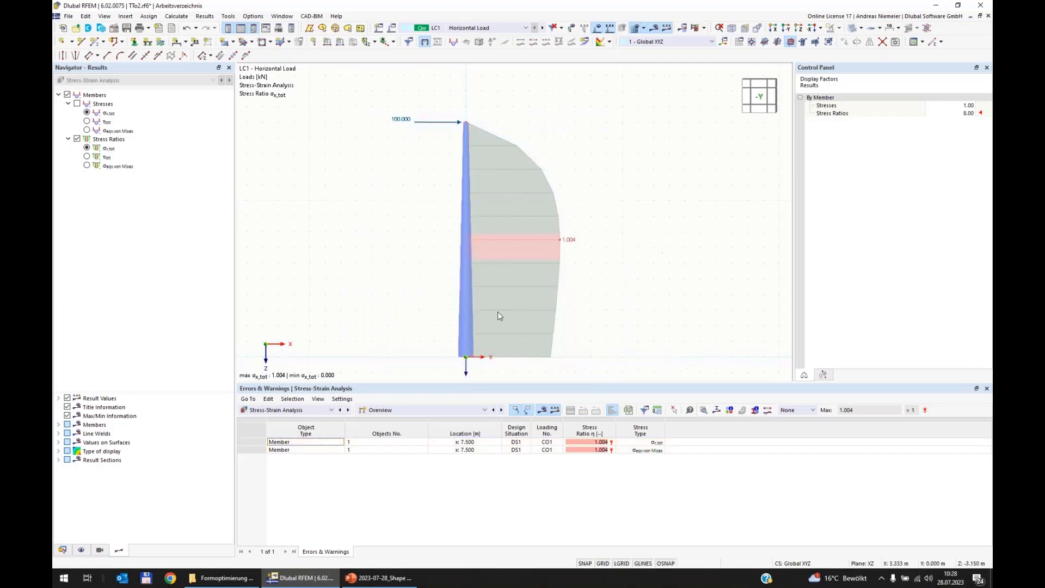
double_click(461, 312)
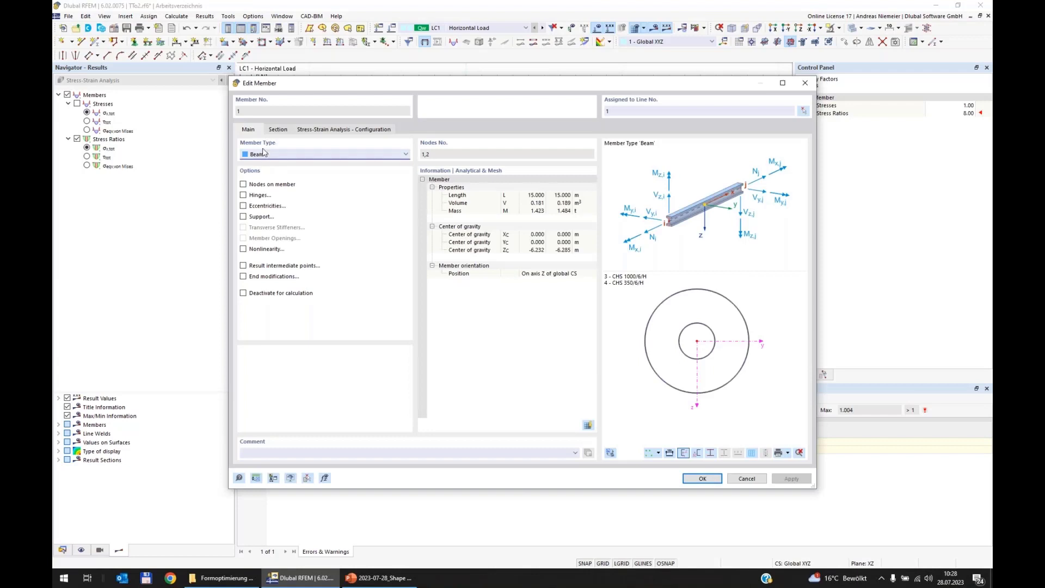
left_click(278, 130)
left_click(270, 166)
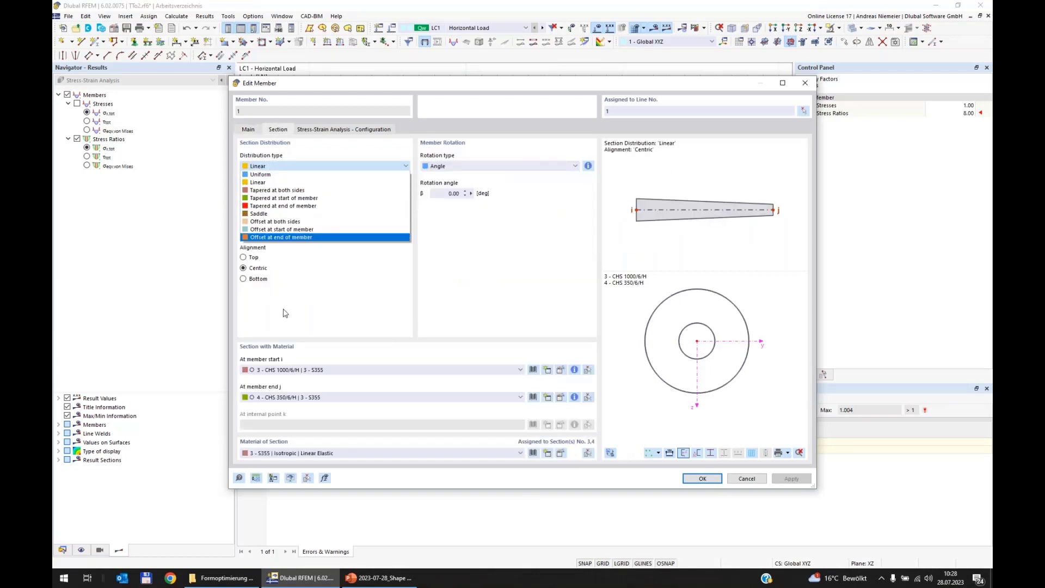
left_click(740, 479)
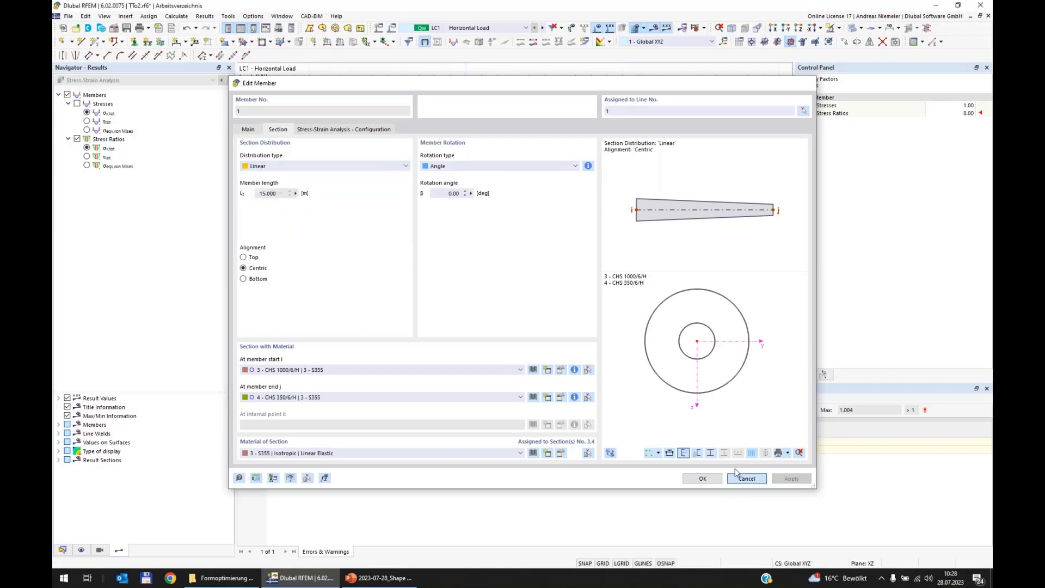
left_click(736, 473)
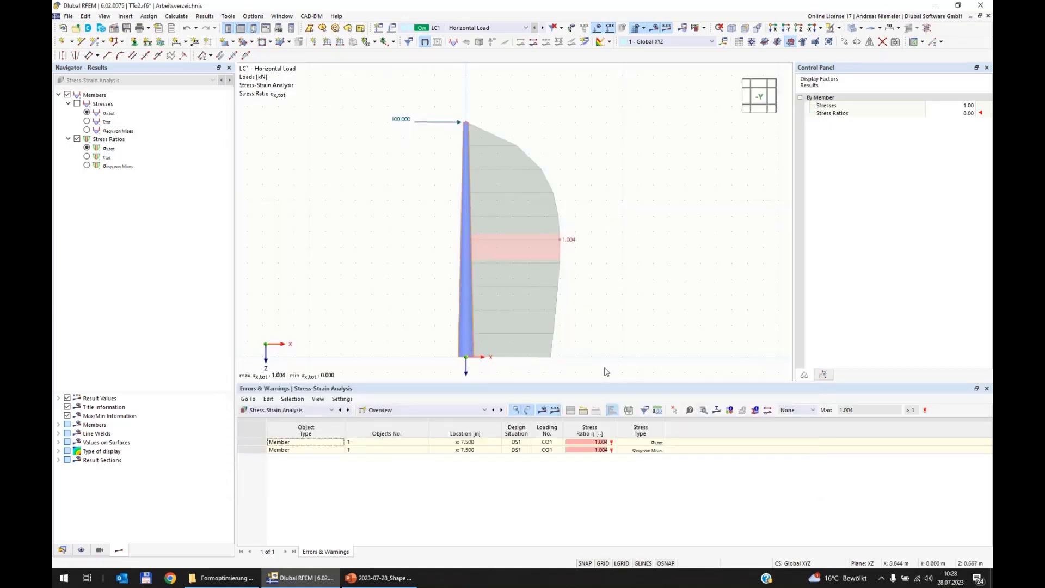
- Delete the tapered beam with its load and draw a vertical line from the origin up to Z -15 m
left_click_drag(605, 371, 413, 193)
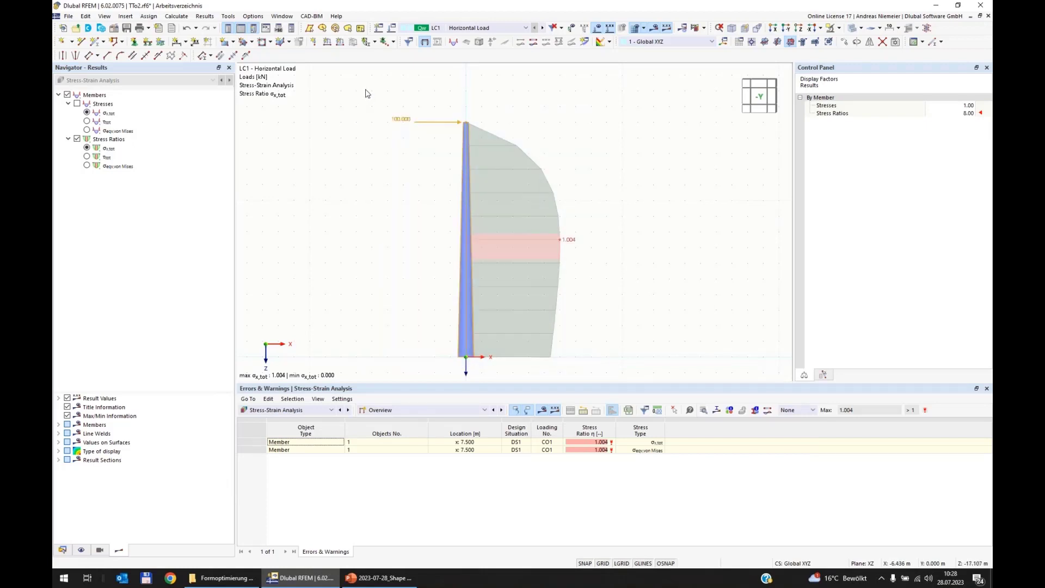
key("Delete")
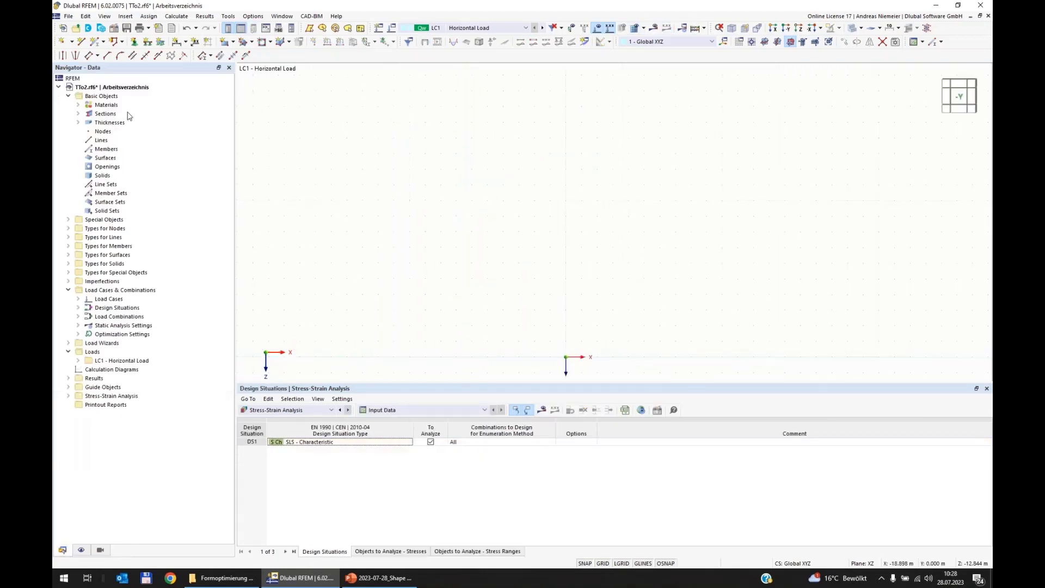
left_click(82, 42)
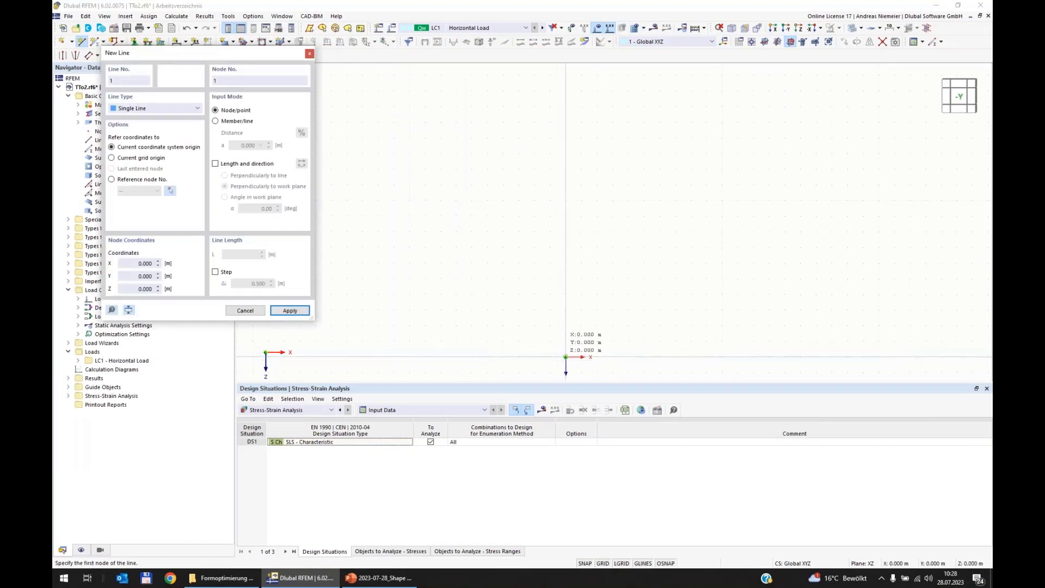
left_click(566, 358)
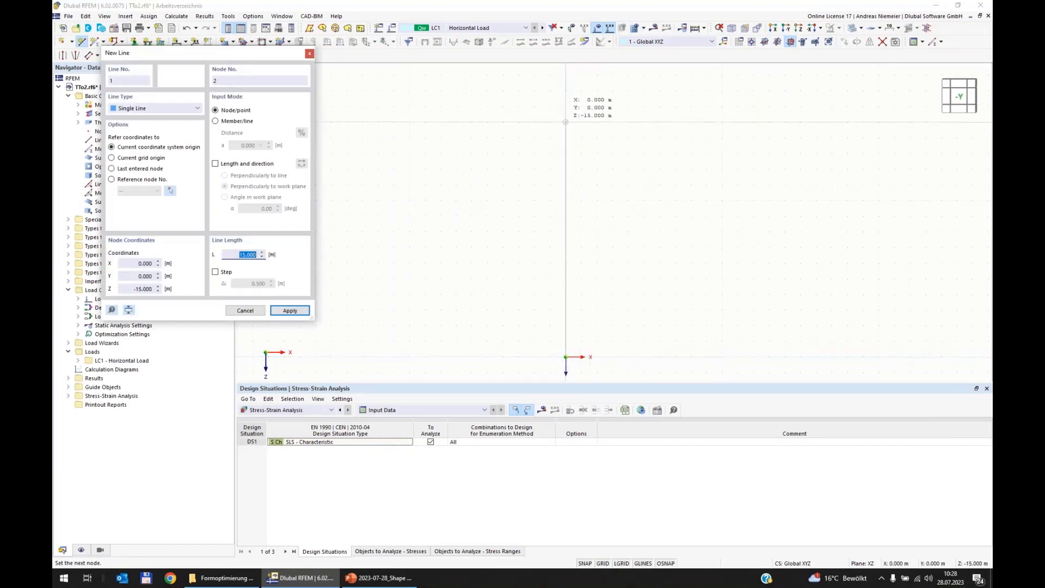
left_click(567, 122)
right_click(616, 180)
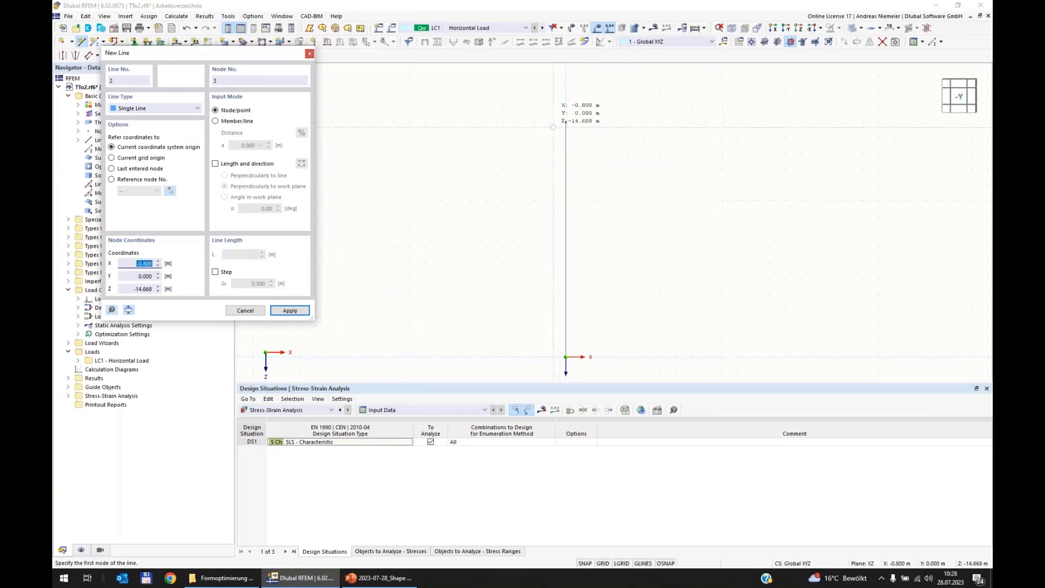
- Draw a sloping line beside the vertical one from X -1, Z -15 m down to X -2, Z 0 m
left_click(550, 122)
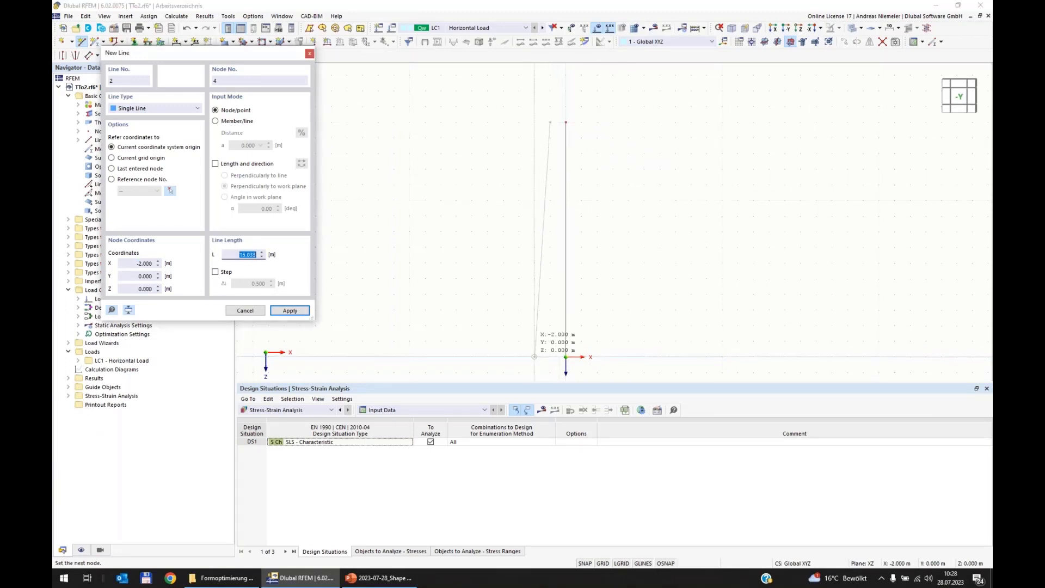
left_click(534, 357)
right_click(534, 123)
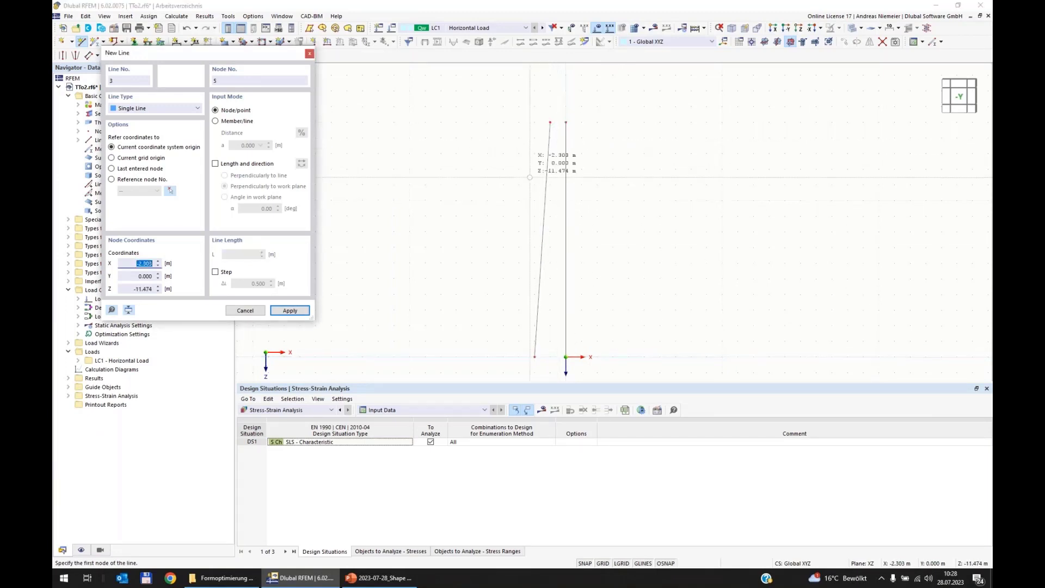
right_click(536, 181)
- Start a rotated surface and give it a new uniform thickness of 6 mm in S355
middle_click_drag(628, 220, 613, 215)
middle_click_drag(538, 333, 532, 332, "ctrl")
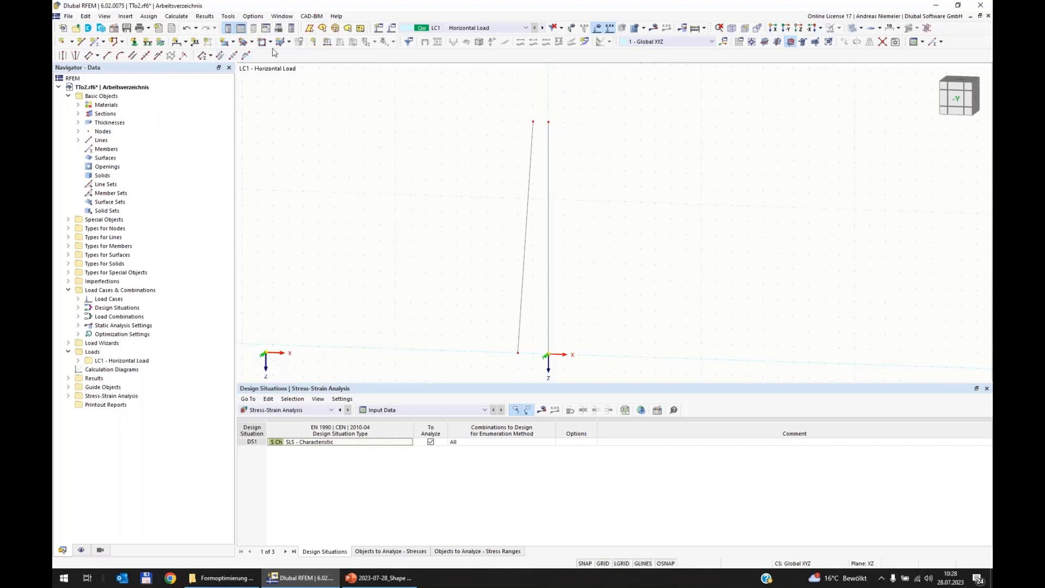
left_click(251, 42)
left_click(266, 76)
left_click(314, 183)
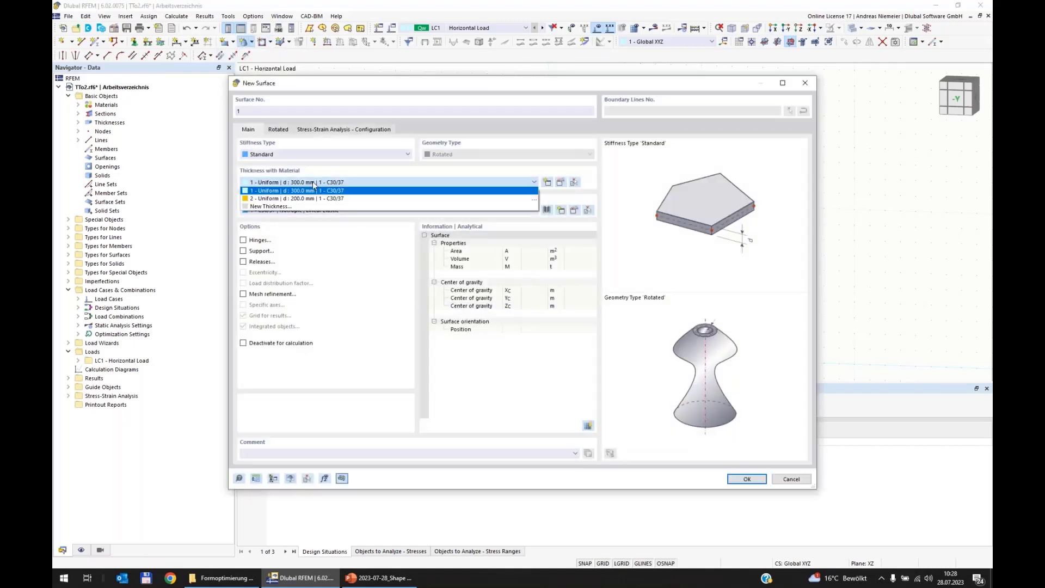
left_click(302, 205)
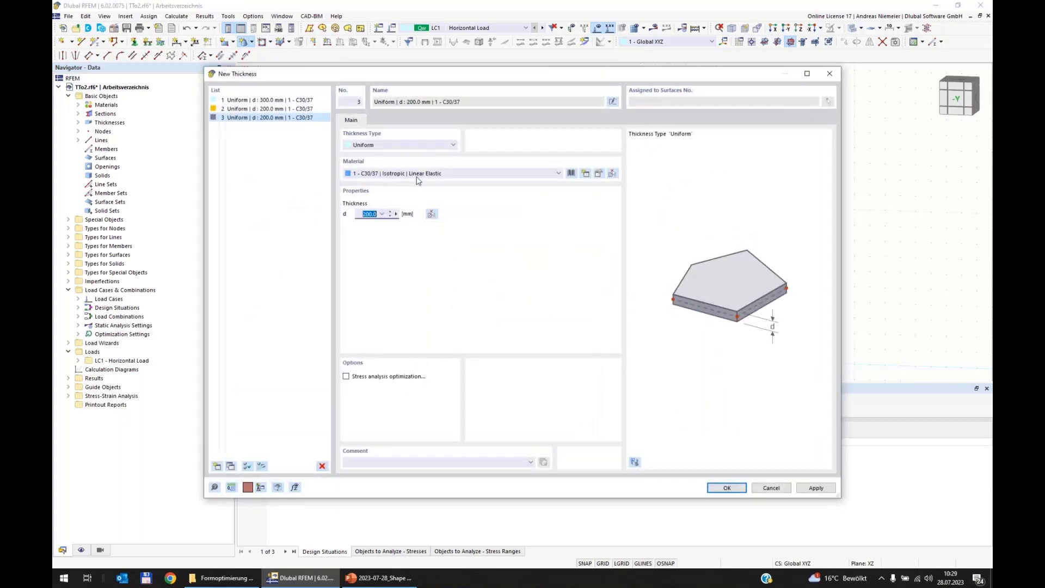
left_click(416, 179)
left_click(409, 198)
type("6")
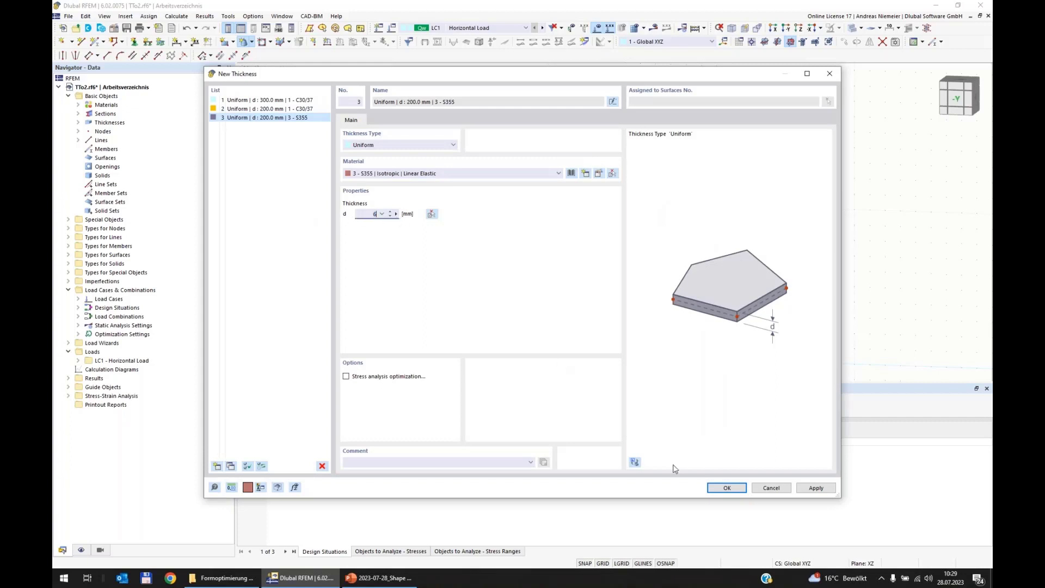
left_click(717, 488)
- Create the surface by rotating the sloping line 360° about the vertical axis through the origin
left_click(279, 130)
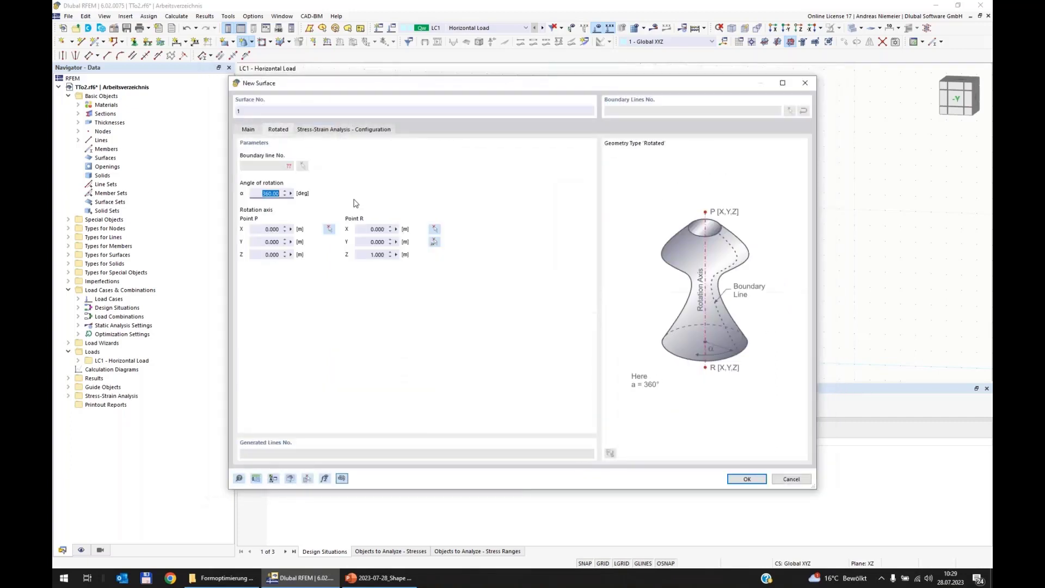
left_click(746, 479)
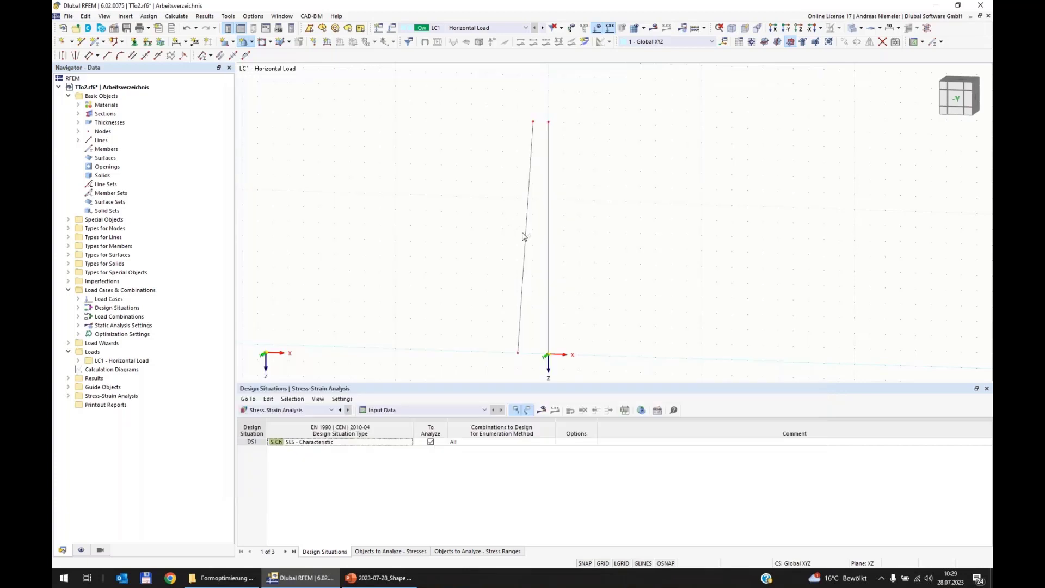
left_click(614, 284)
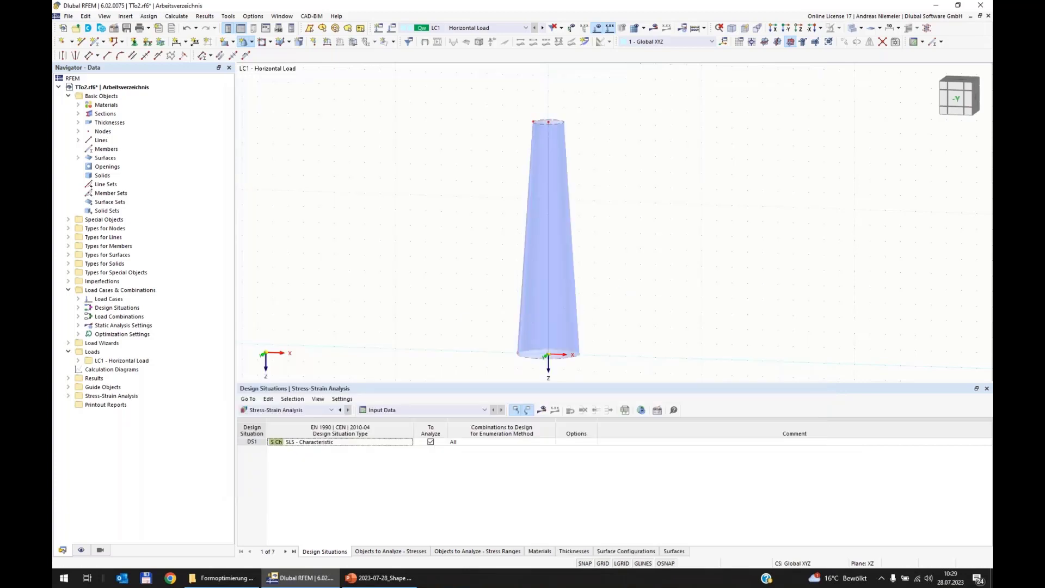
- Change the sloping line that generates the rotated surface from a polyline to a NURBS line
mouse_move(451, 218)
middle_mouse_down("ctrl")
mouse_move(416, 266)
mouse_move(474, 165)
mouse_move(447, 215)
middle_mouse_up("ctrl")
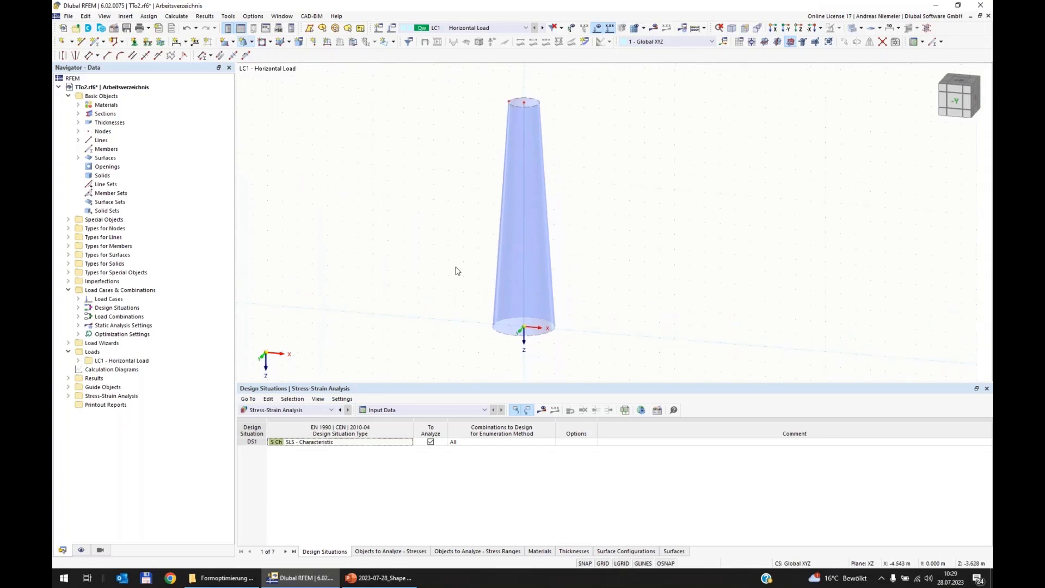
scroll(438, 270, "up", 2)
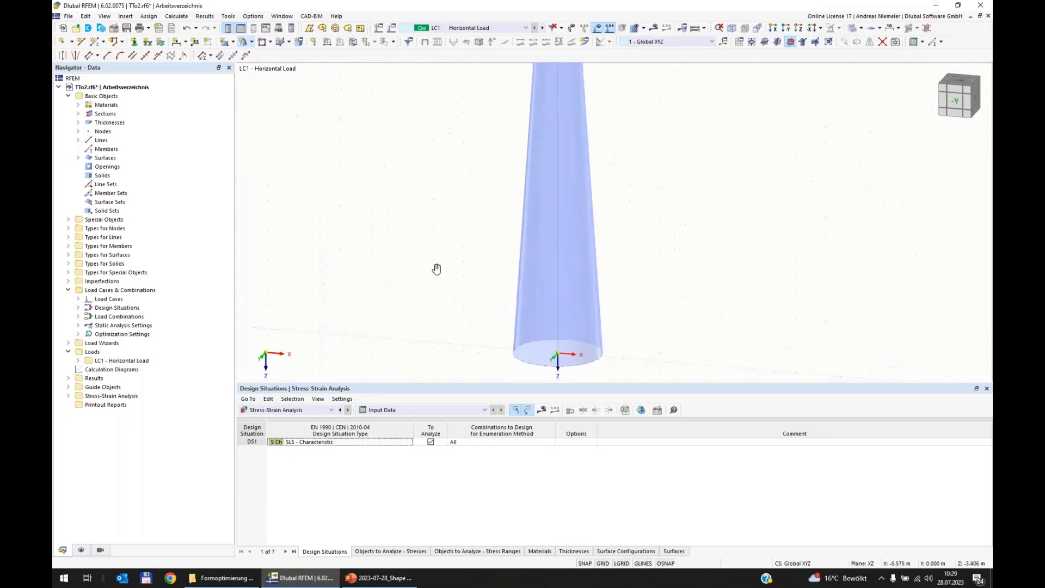
scroll(437, 268, "down", 2)
middle_click_drag(471, 261, 514, 272, "ctrl")
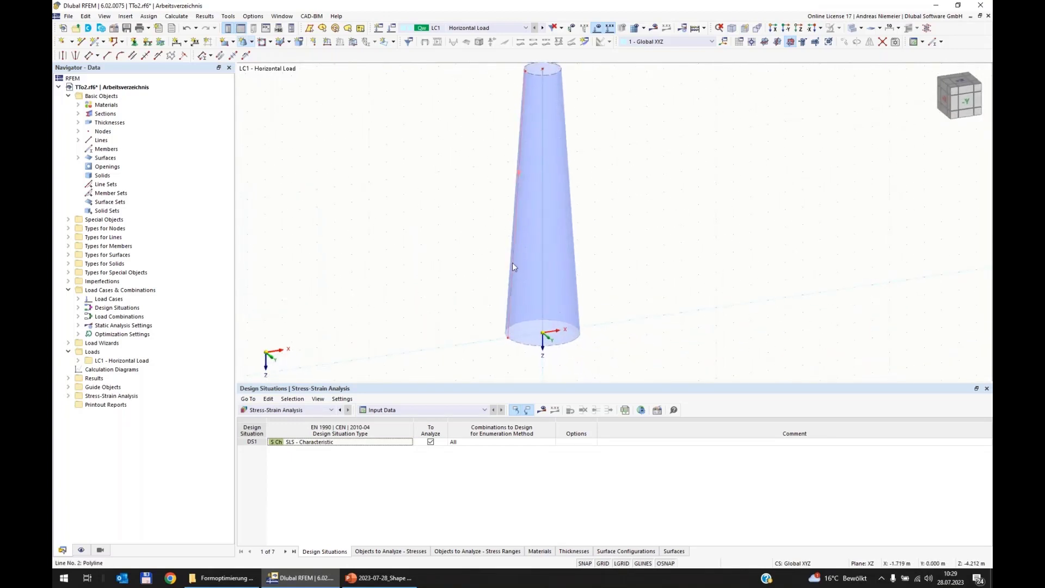
right_click(513, 266)
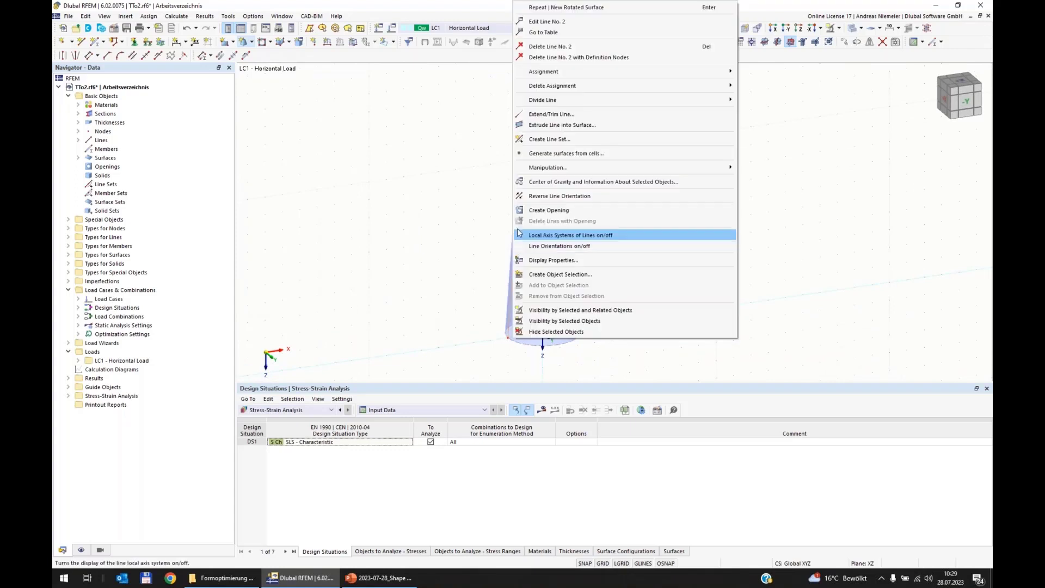
left_click(568, 22)
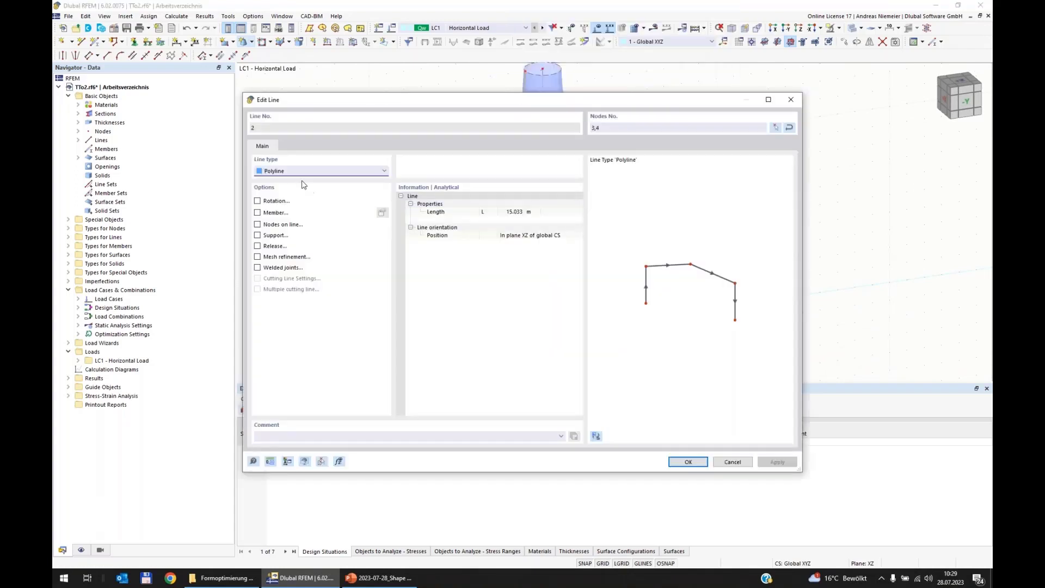
left_click(320, 171)
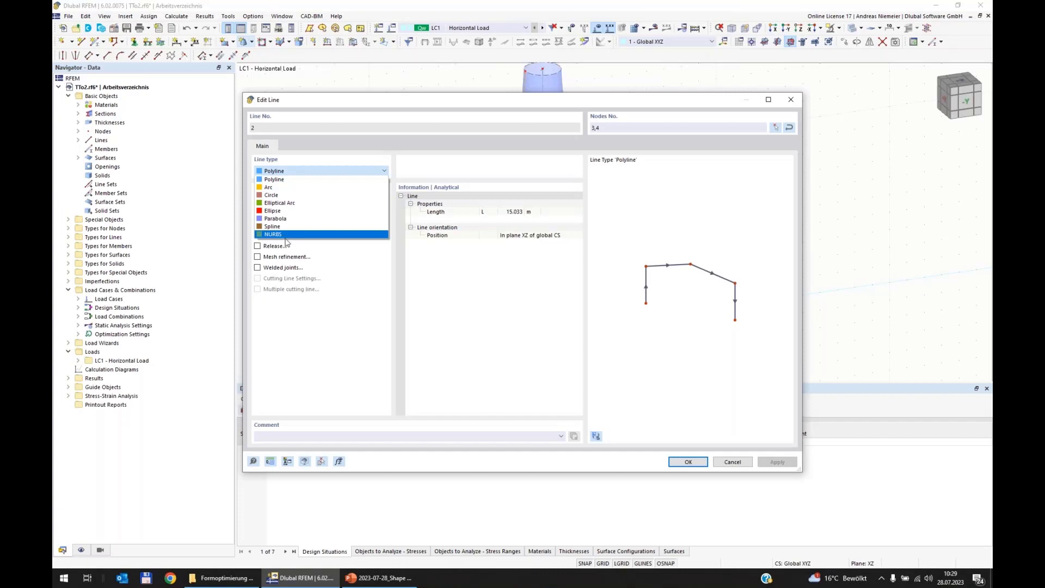
left_click(286, 235)
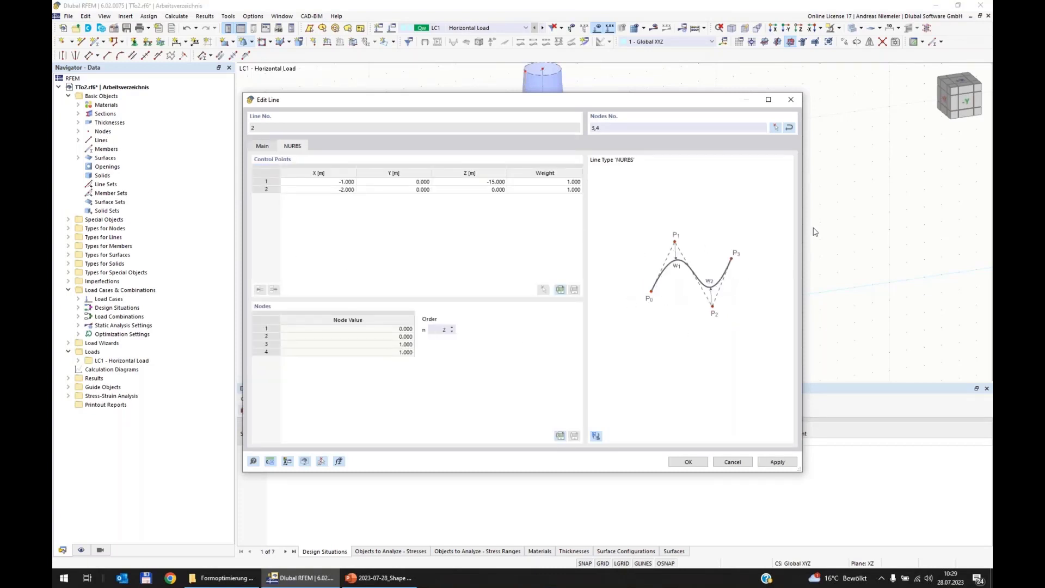
left_click(698, 464)
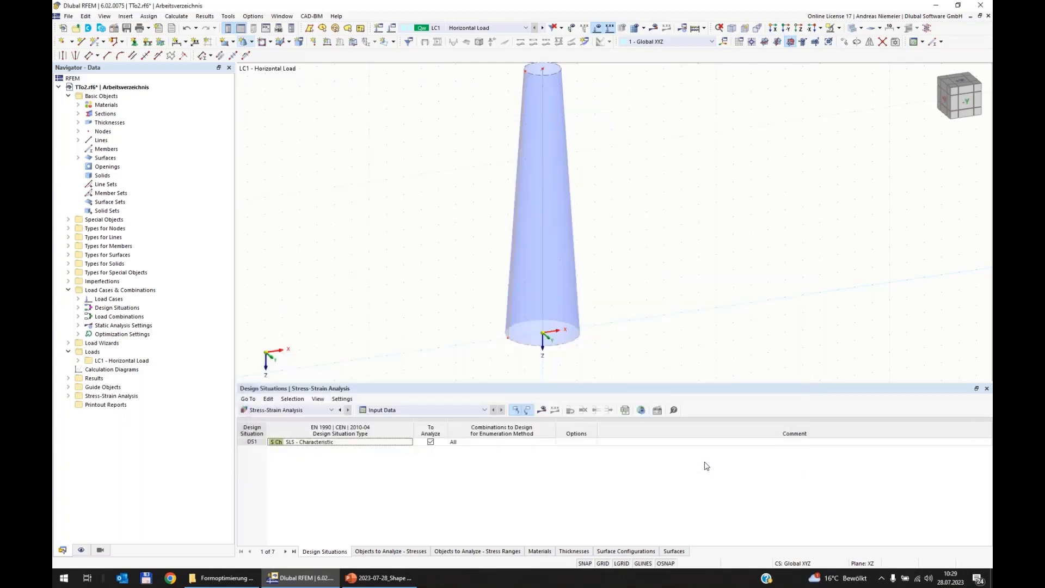
- Add a middle control point at X 0, Y 0, Z -7.5 m to the NURBS line and set its order to 3
double_click(509, 317)
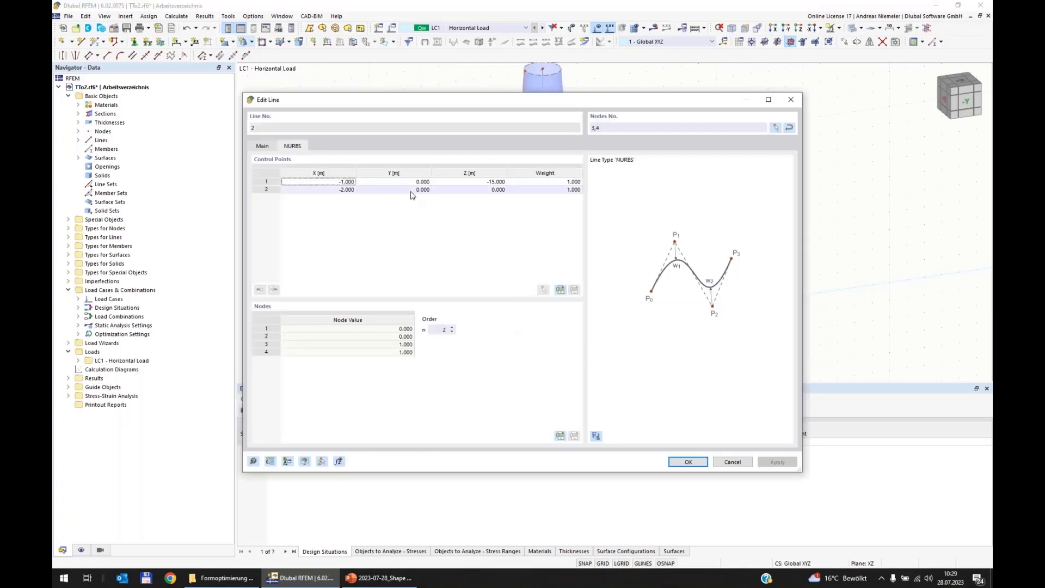
key("Tab")
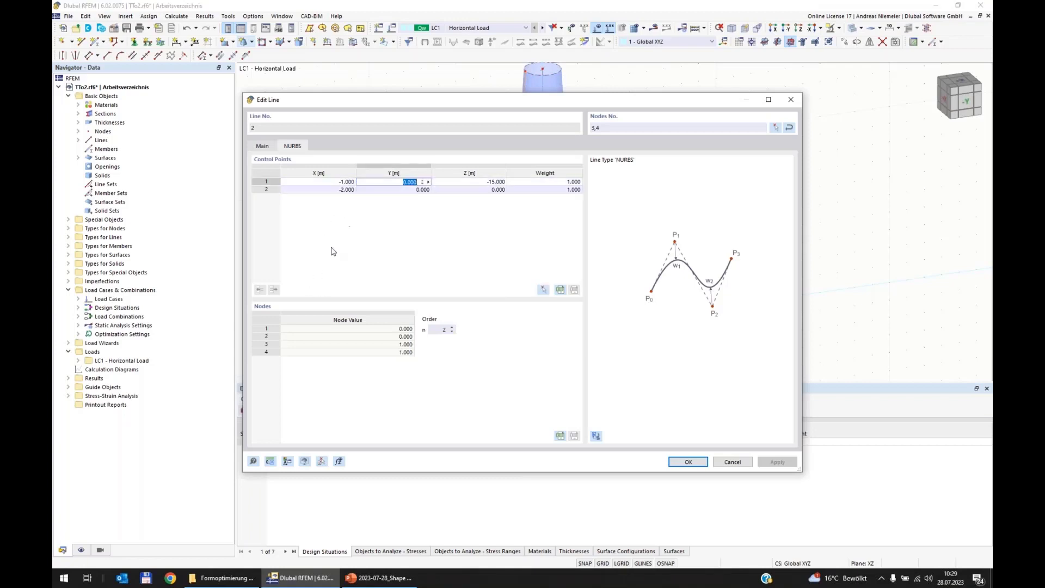
key("Return")
left_click(260, 289)
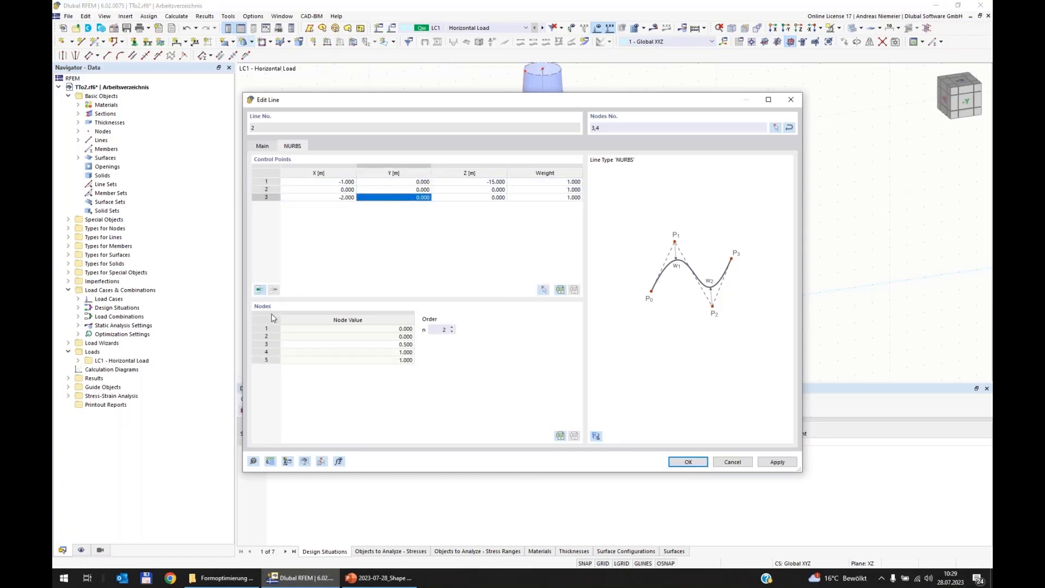
left_click(452, 327)
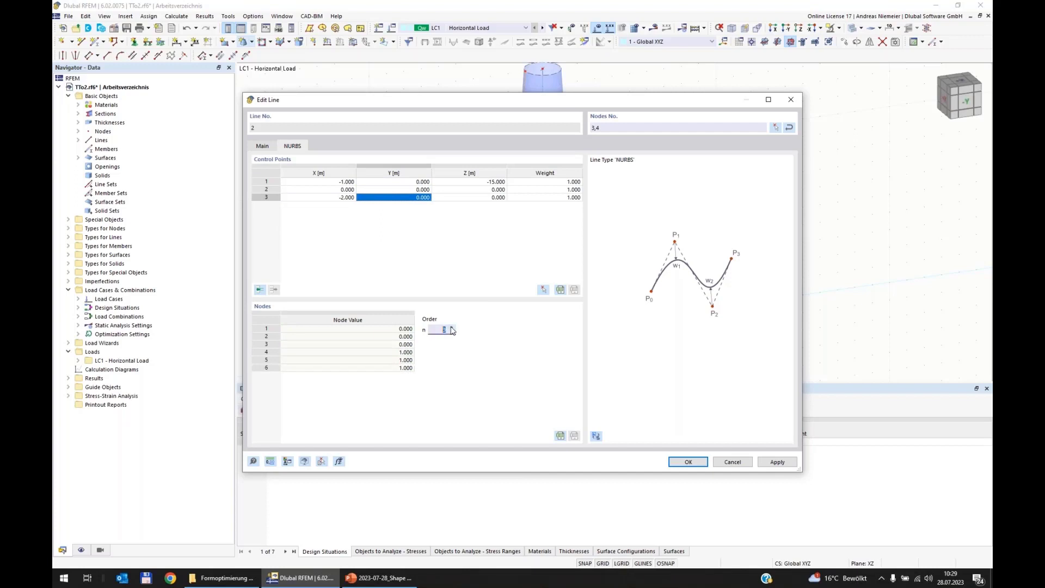
left_click(495, 190)
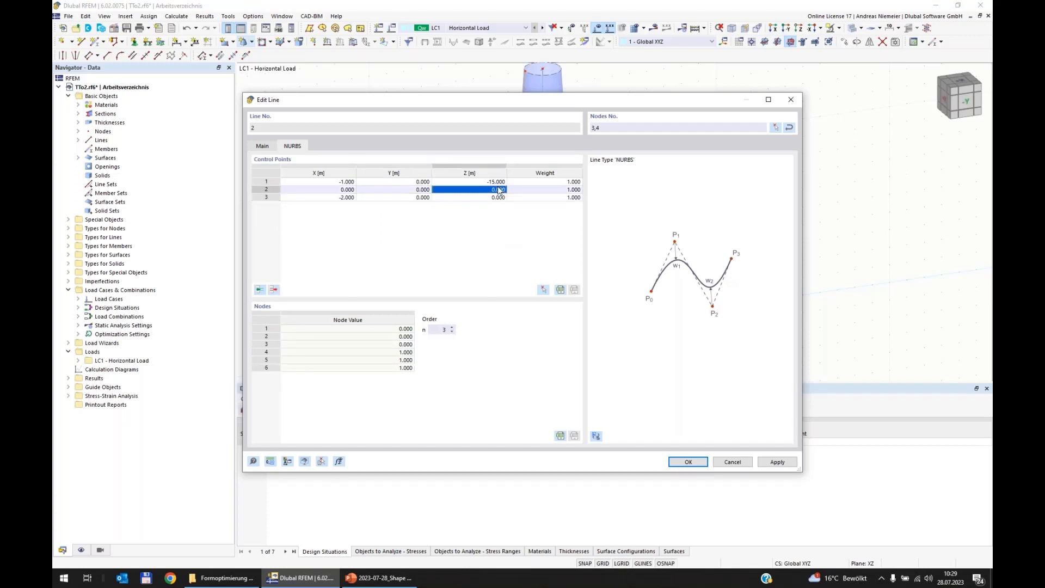
type("-7")
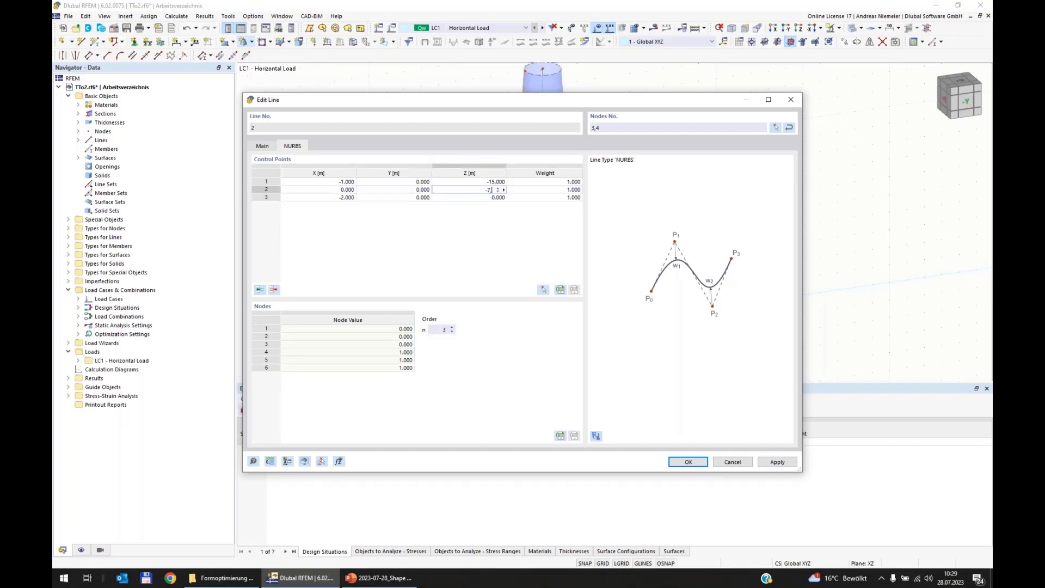
type(",5")
key("Return")
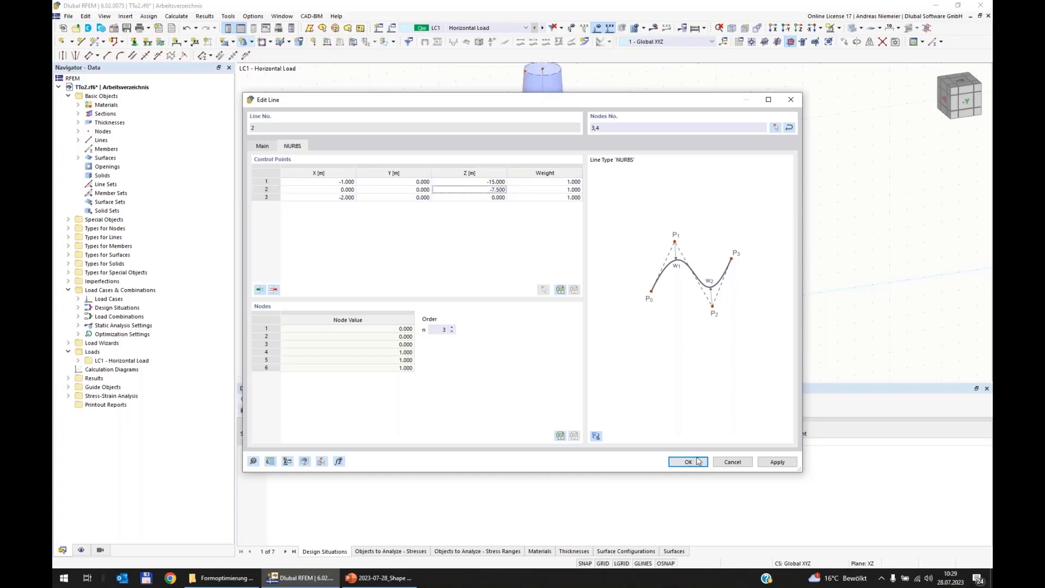
left_click(688, 462)
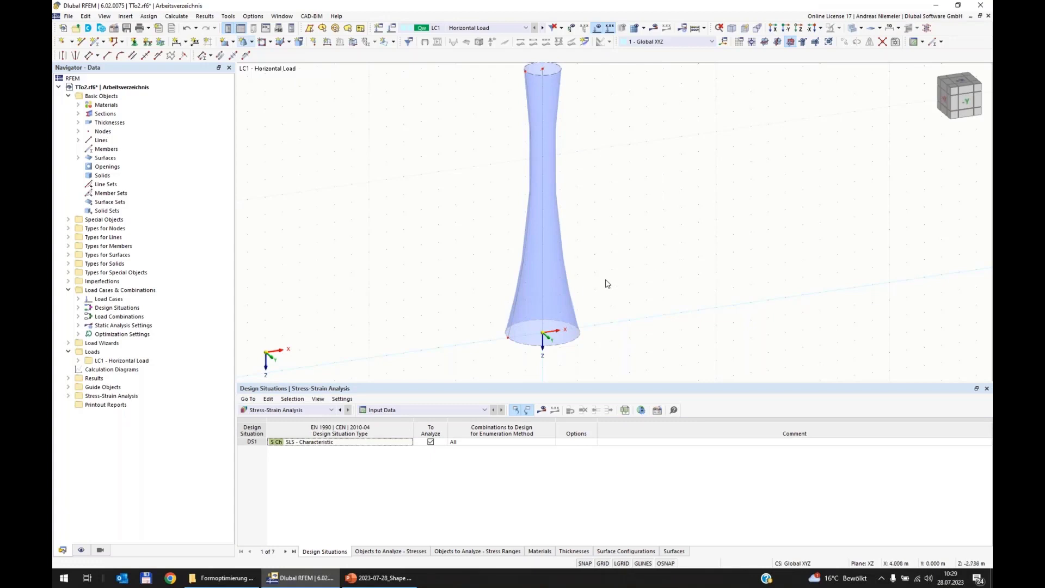
- Move the NURBS line's middle control point downward, outward and back in to try bulged and flared shapes of the rotated surface
scroll(606, 284, "down", 2)
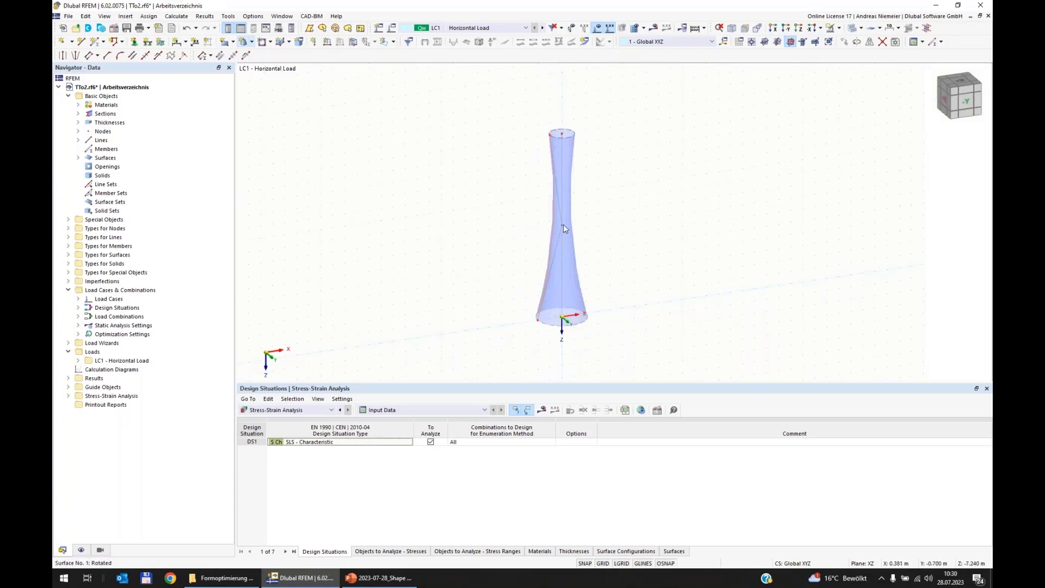
left_click_drag(563, 225, 595, 350)
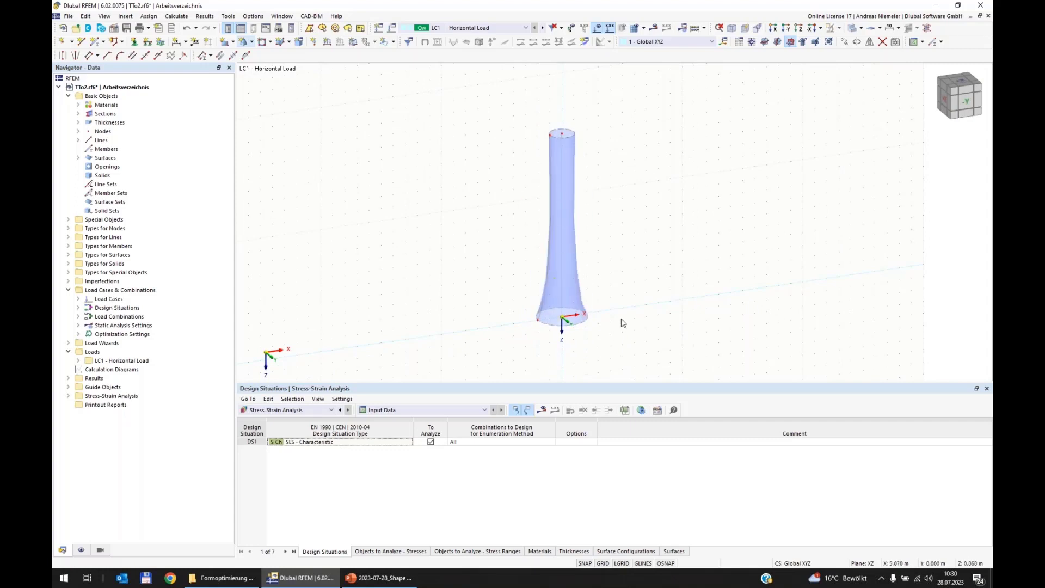
scroll(566, 301, "up", 4)
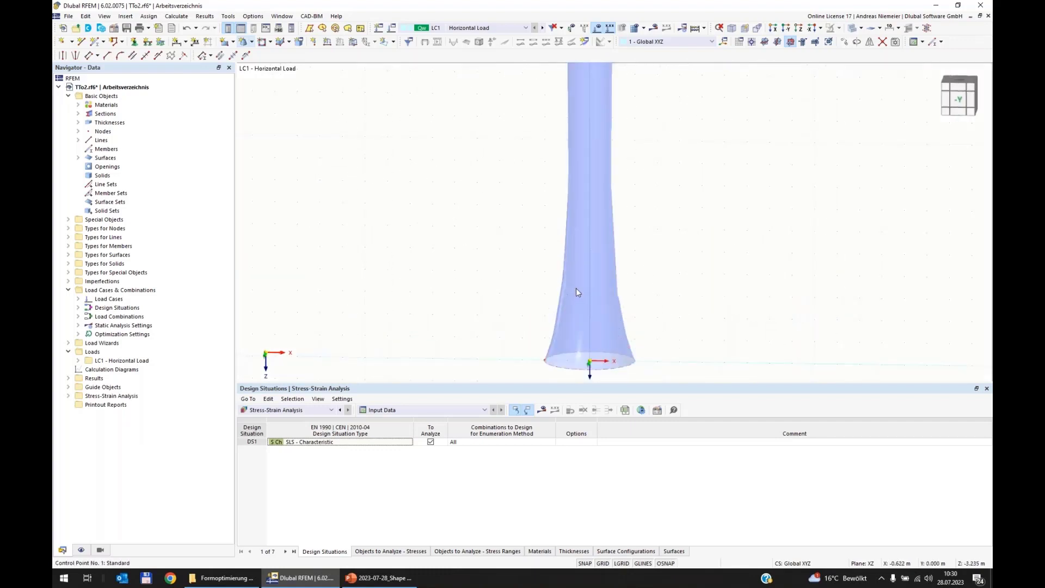
left_click_drag(581, 215, 588, 266)
left_click_drag(580, 230, 585, 336)
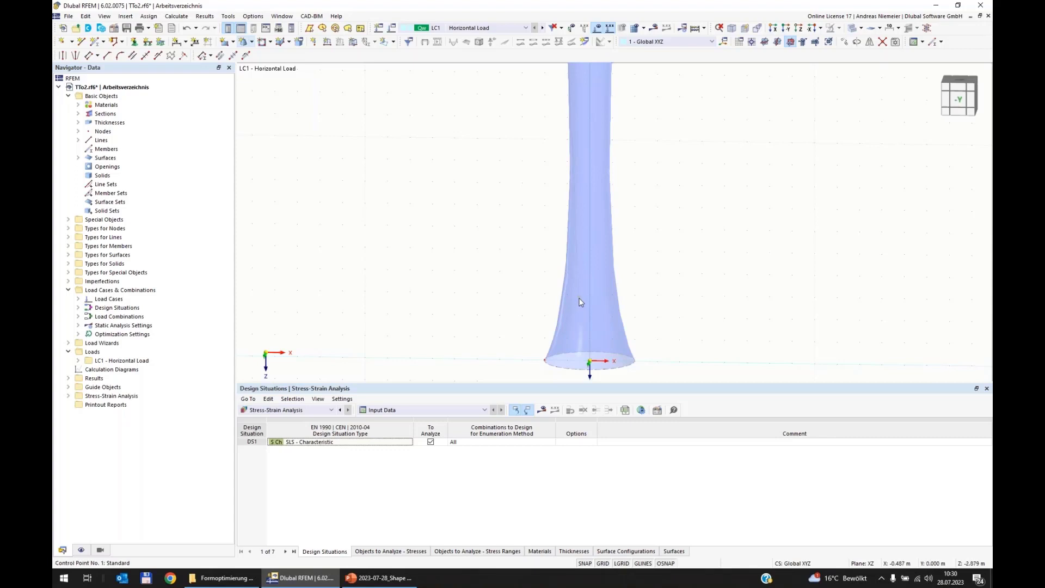
left_click_drag(577, 298, 521, 354)
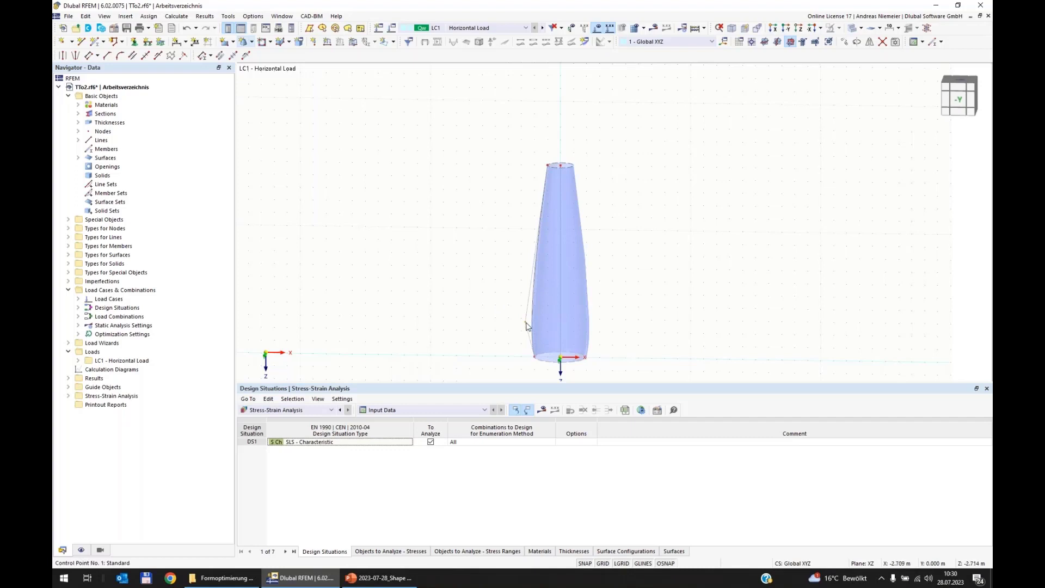
left_click_drag(526, 326, 555, 334)
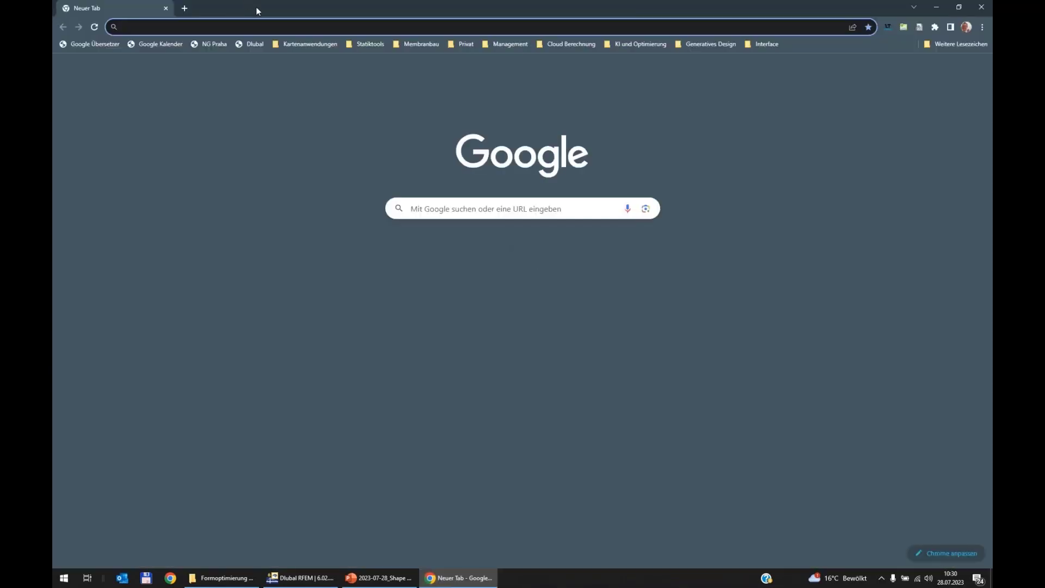
left_click_drag(256, 7, 52, 62)
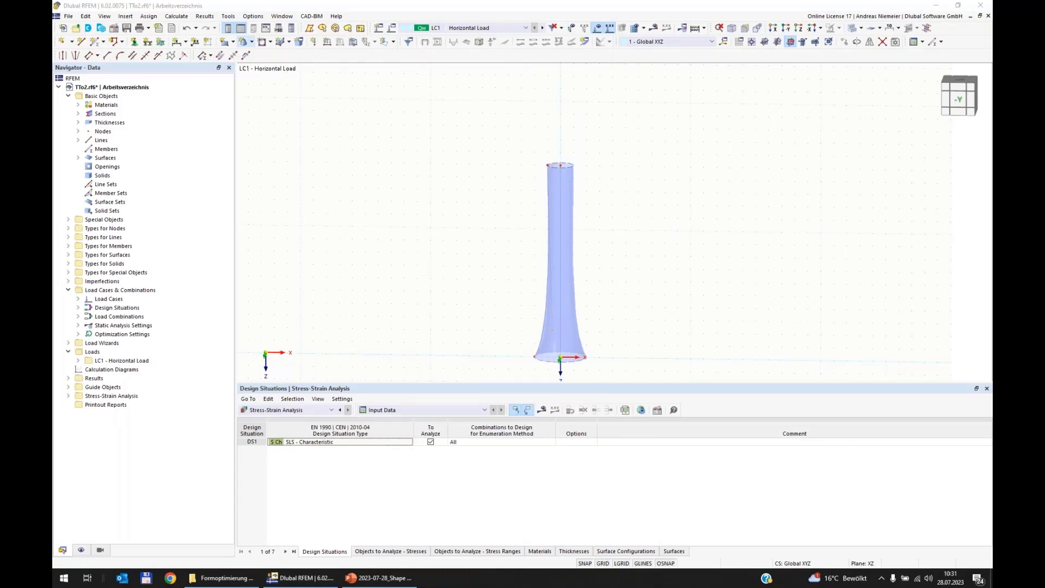
- Move the middle control point outside the surface's edge, a short way above the base, to bulge the lower part
scroll(551, 333, "up", 1)
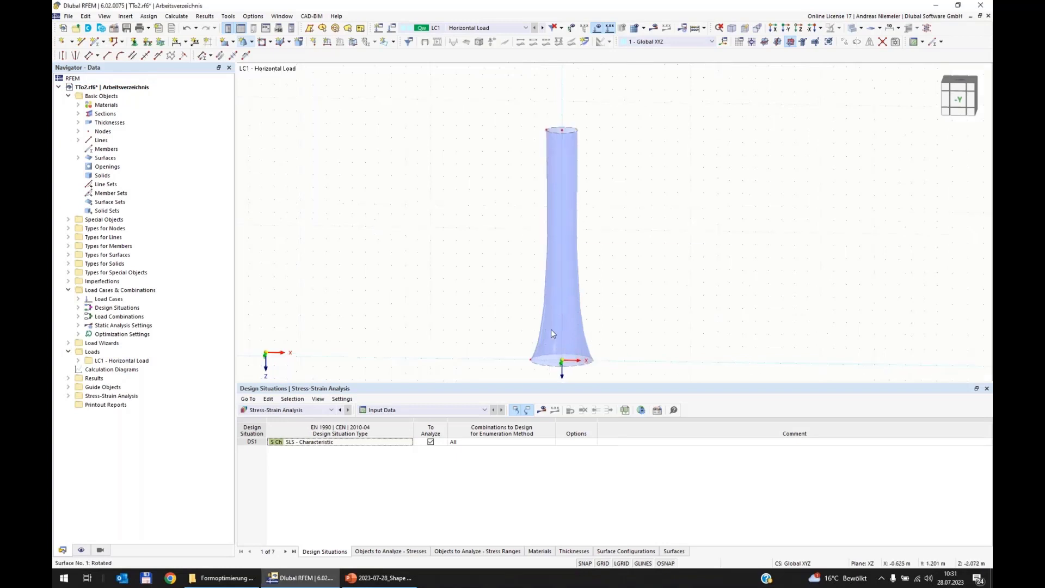
scroll(551, 329, "up", 1)
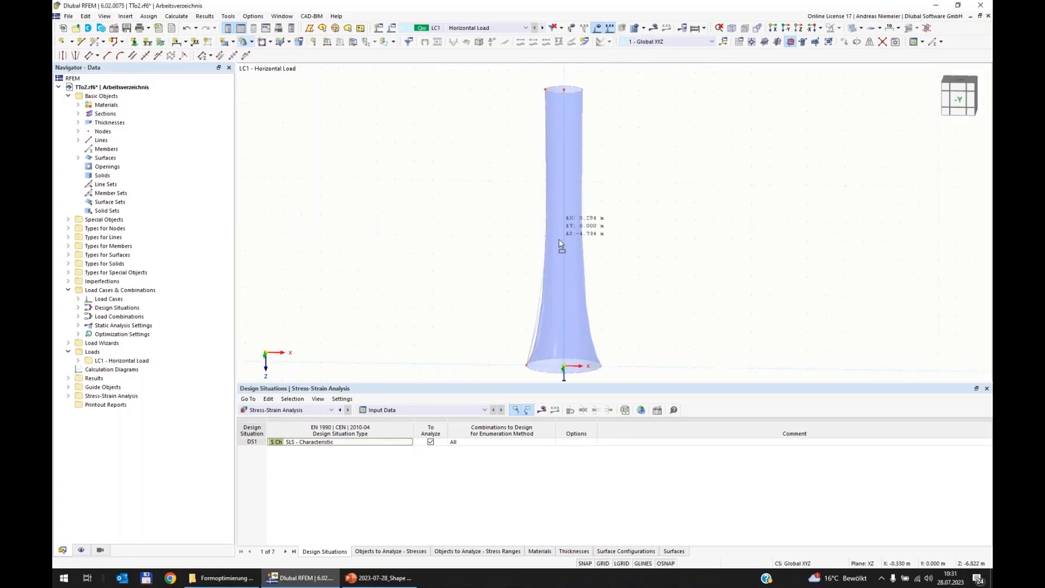
left_click_drag(560, 244, 513, 329)
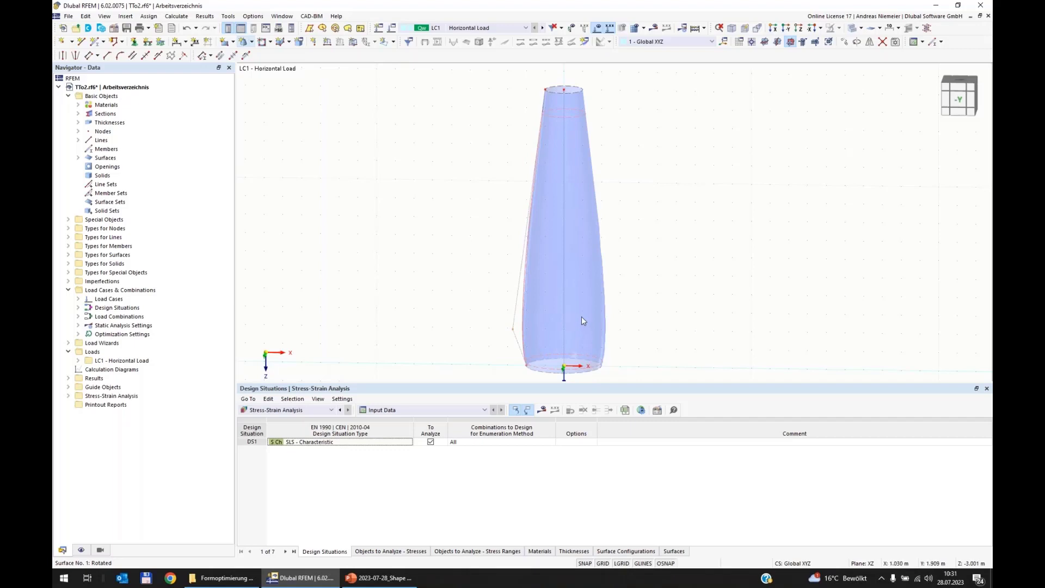
left_click_drag(512, 334, 510, 303)
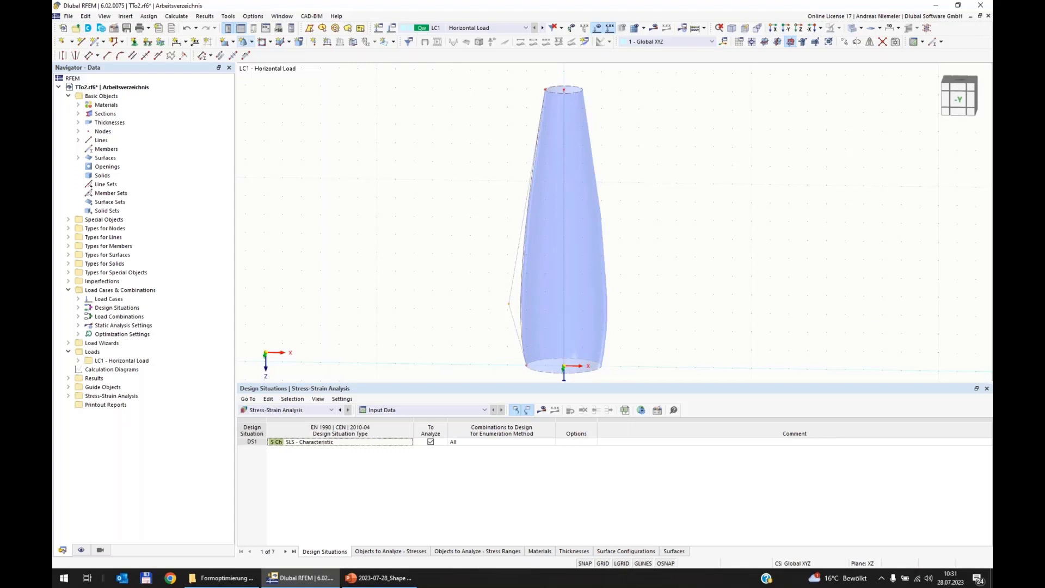
- Close the stress-strain analysis table and delete the whole rotated surface with its lines
left_click(987, 389)
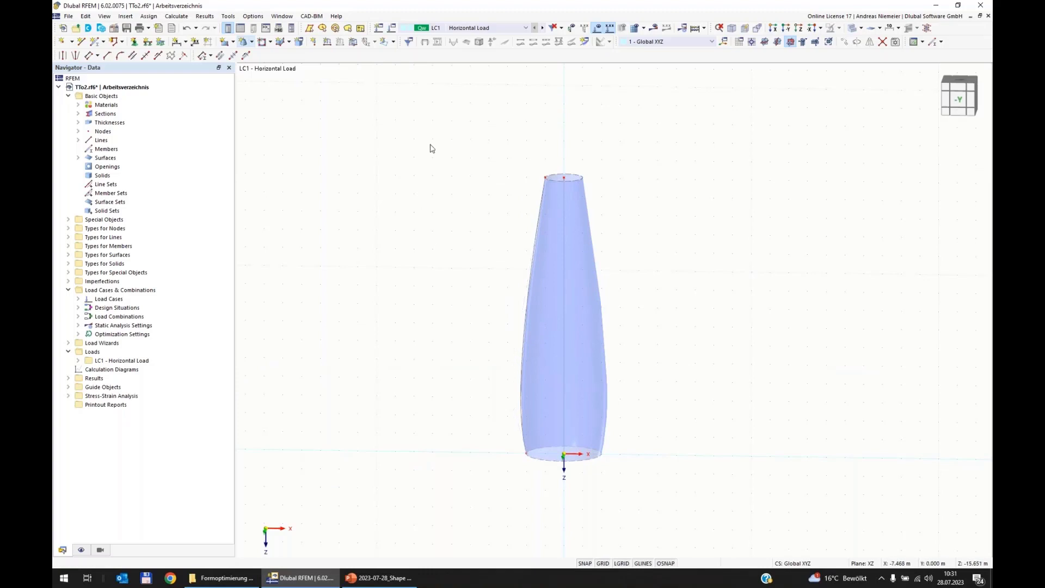
left_click_drag(431, 139, 717, 512)
key("Delete")
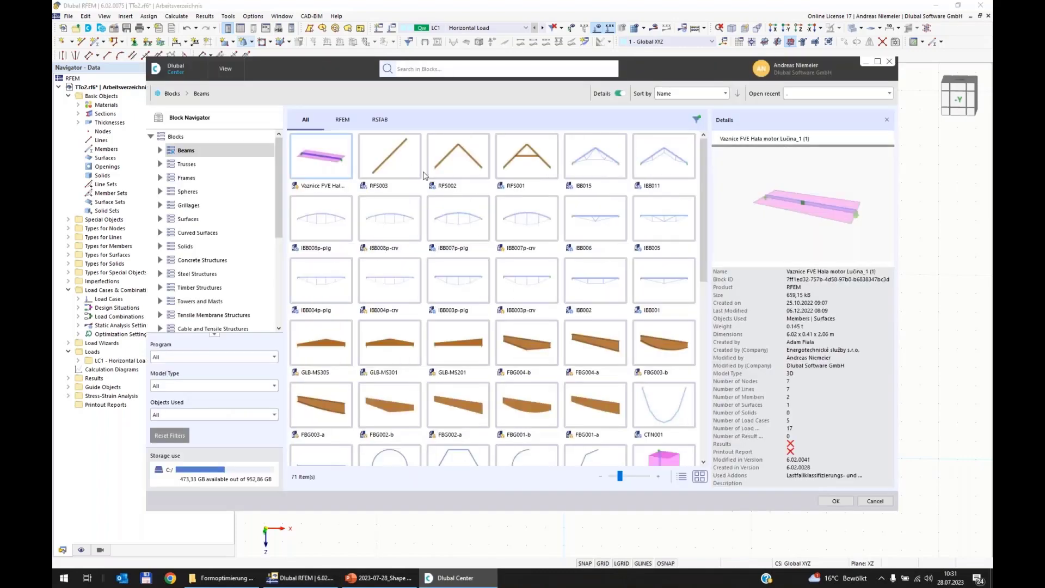
- Load the Formopti v12 block from the library's Others, General category and inspect the flared foot in its preview
scroll(171, 315, "down", 4)
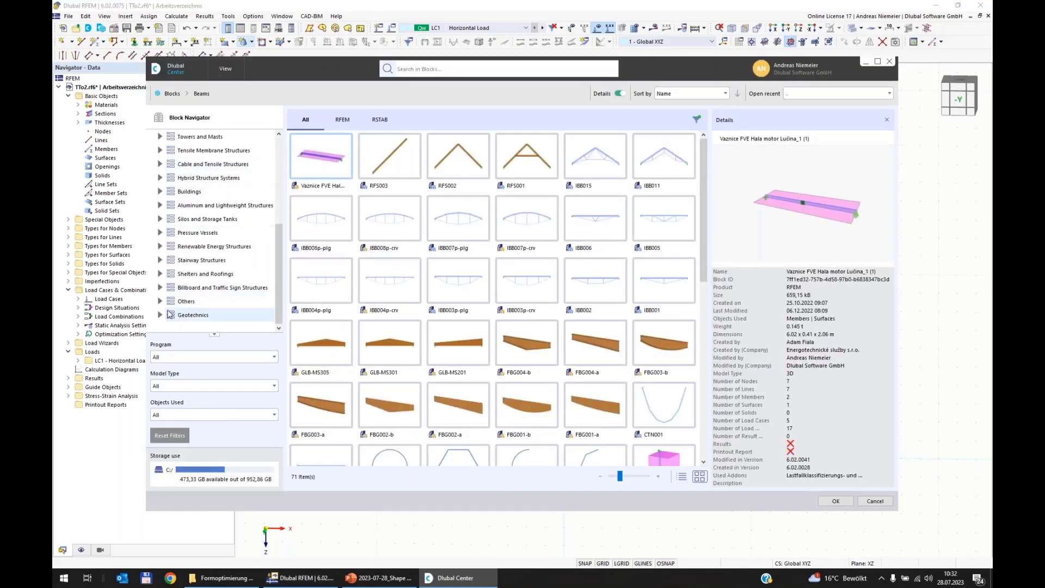
left_click(160, 301)
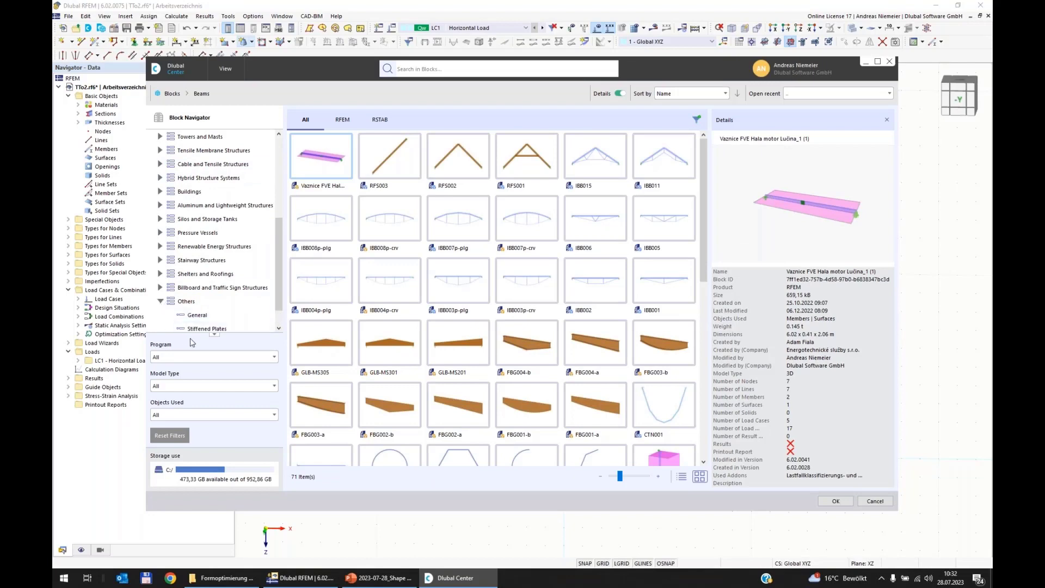
left_click(199, 316)
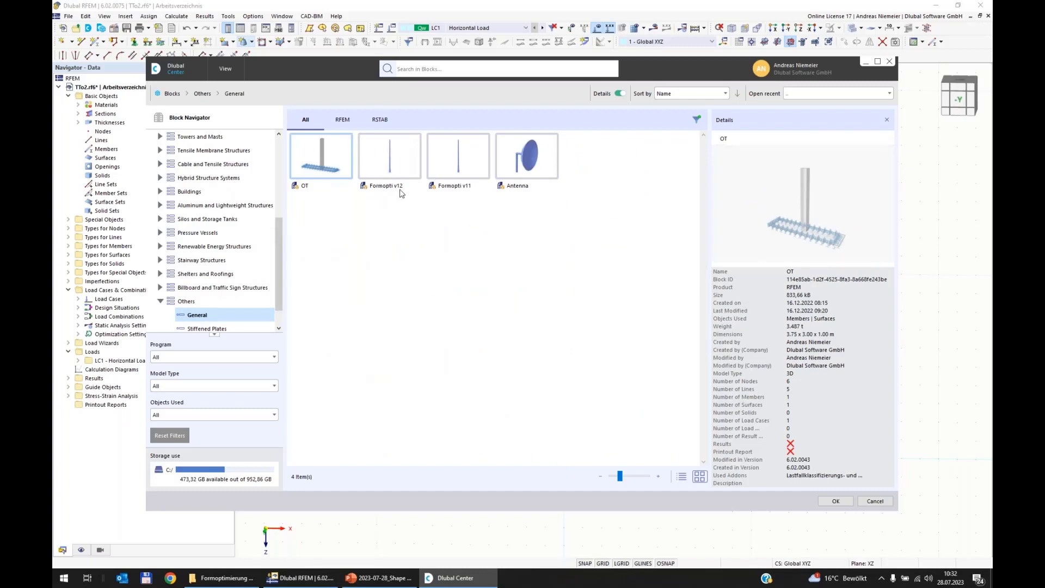
left_click(403, 167)
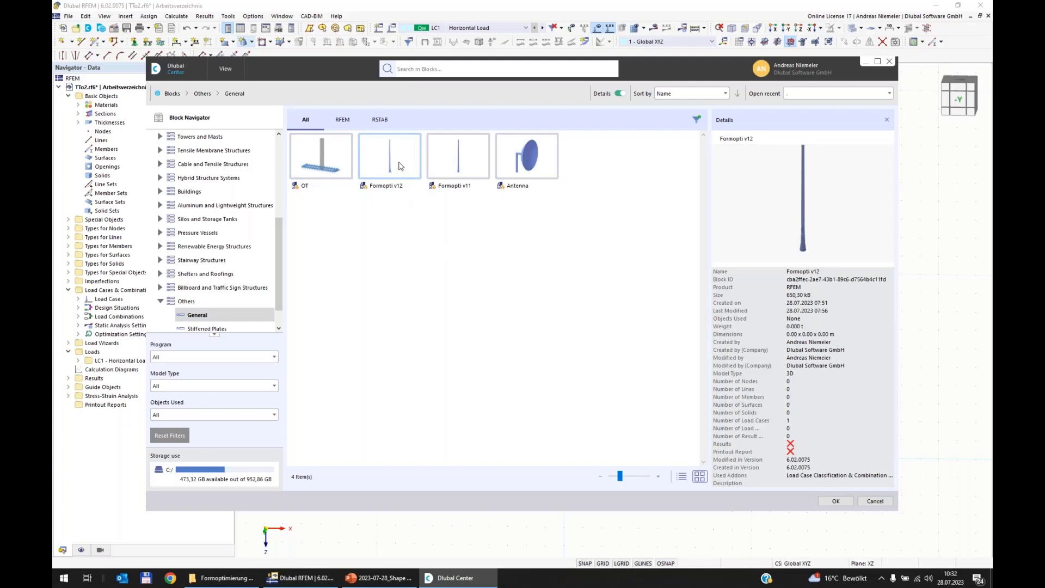
double_click(401, 166)
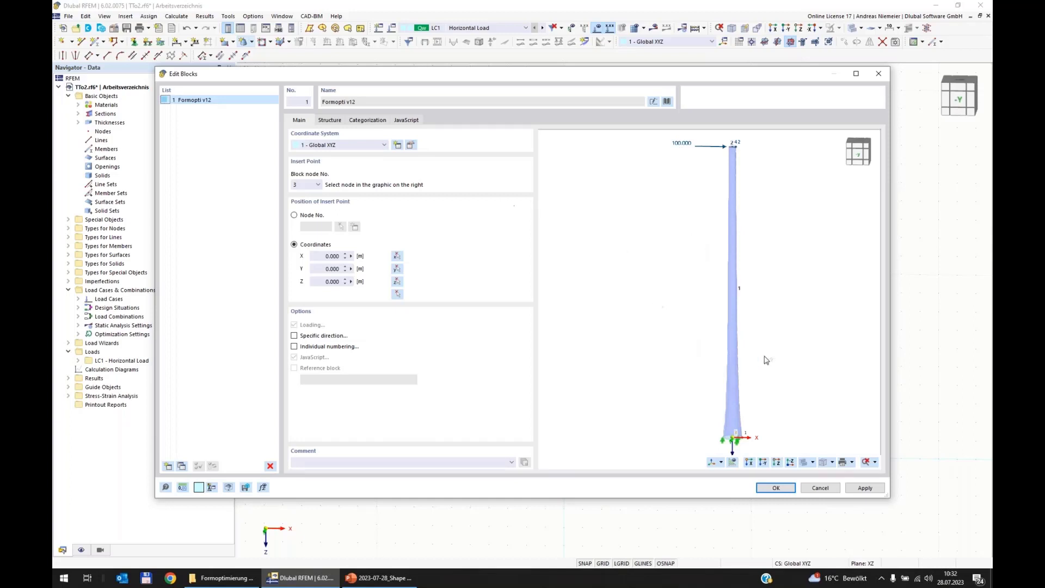
middle_click_drag(762, 357, 658, 394)
scroll(659, 399, "up", 4)
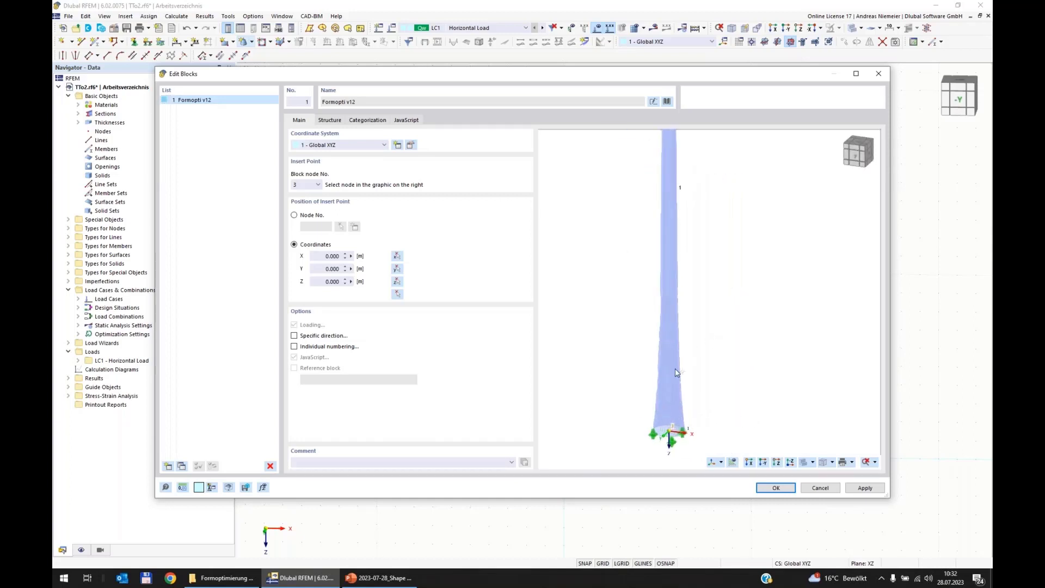
- Inspect the Formopti v12 block in the preview, from the supported flared base to the loaded top
scroll(677, 312, "down", 5)
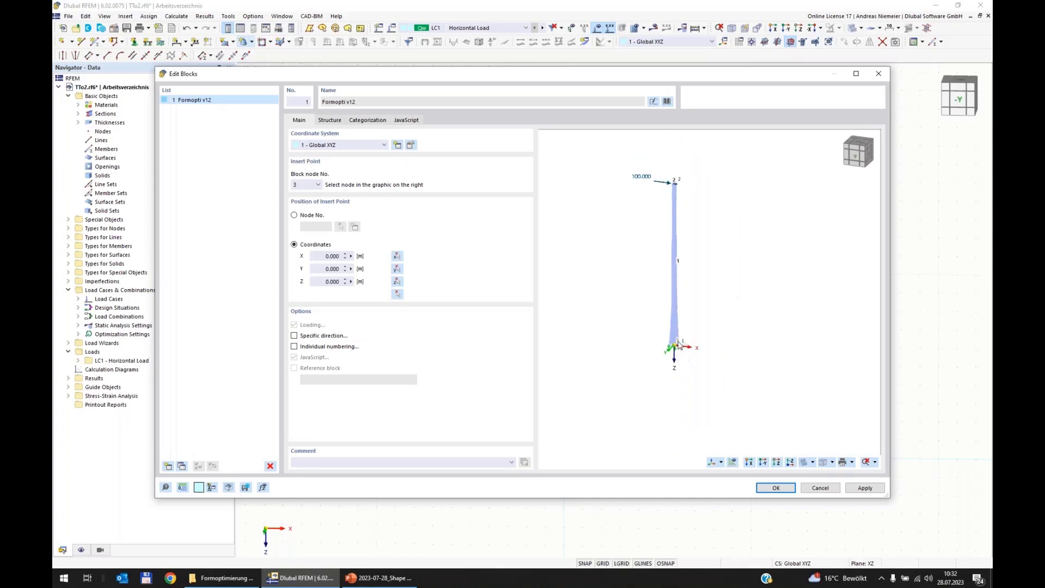
scroll(674, 358, "up", 3)
scroll(674, 358, "up", 1)
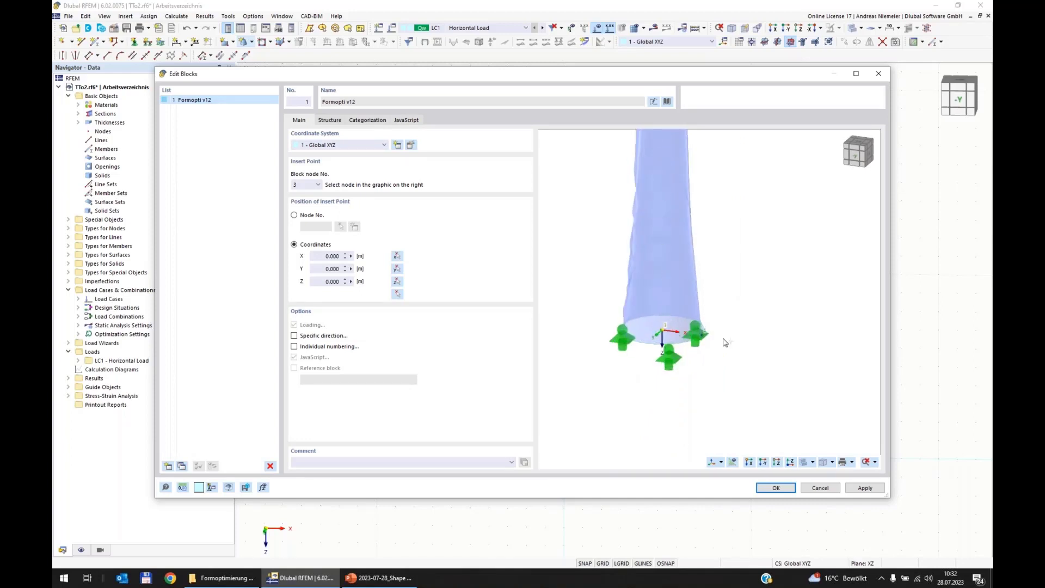
scroll(701, 422, "down", 8)
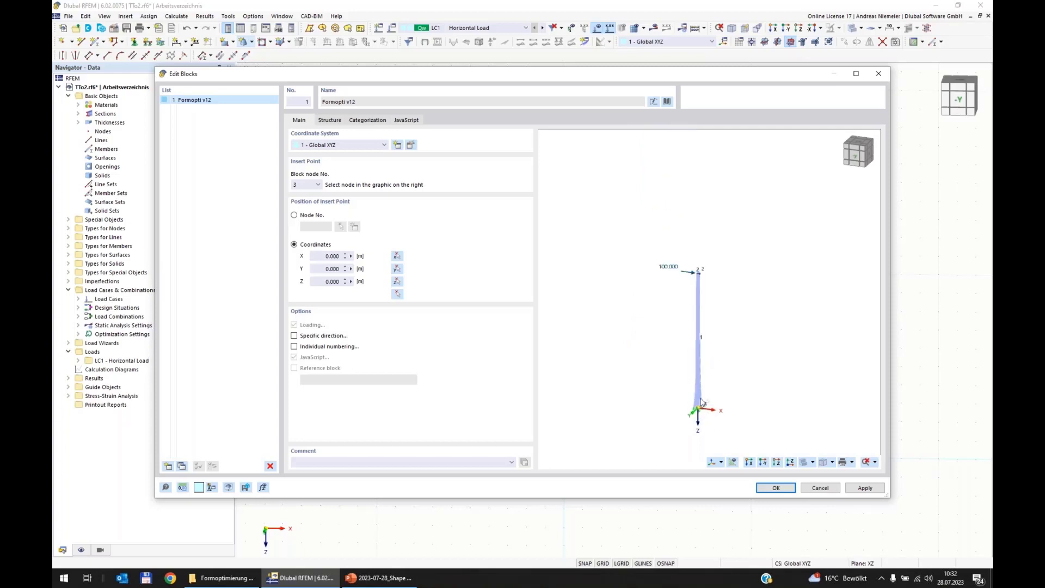
scroll(696, 302, "up", 4)
scroll(699, 216, "up", 3)
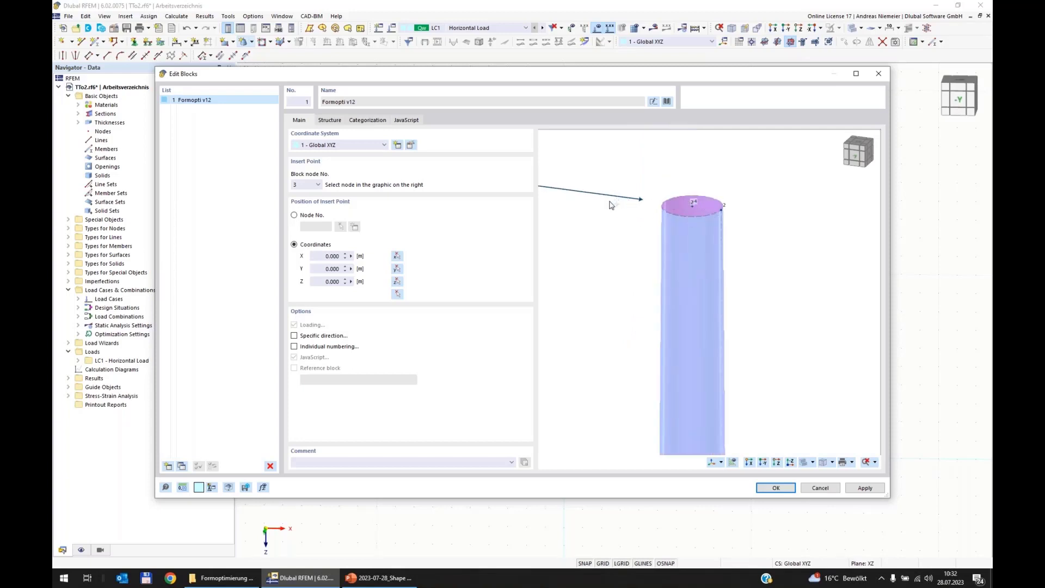
scroll(613, 206, "down", 5)
scroll(626, 215, "up", 3)
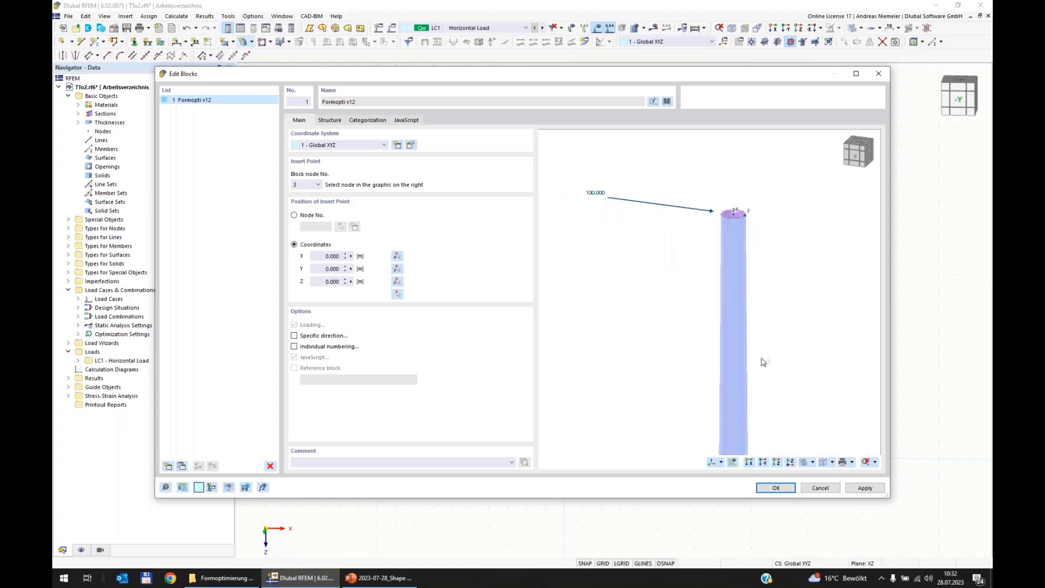
scroll(668, 226, "down", 3)
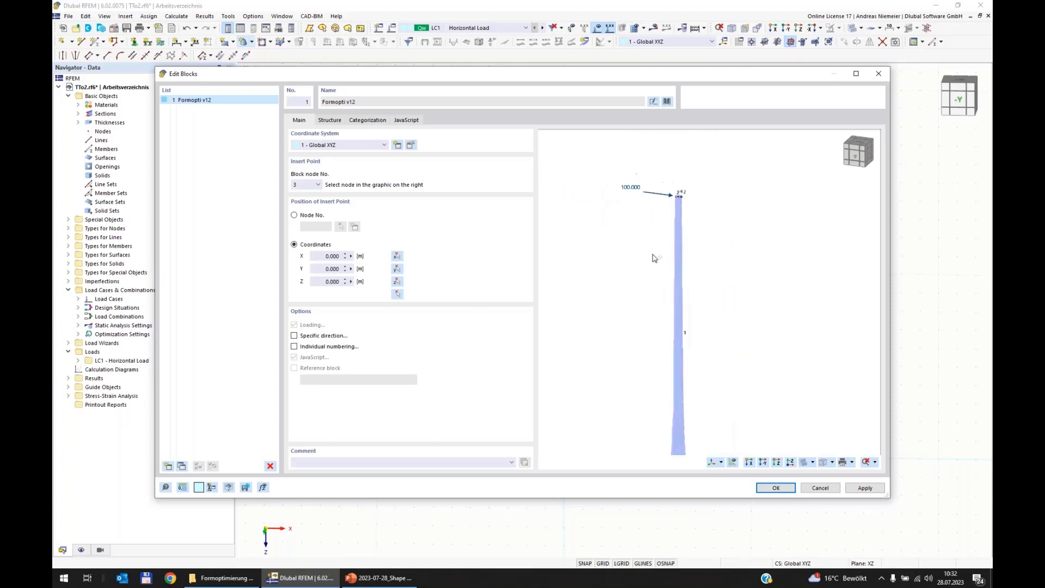
scroll(654, 258, "down", 3)
middle_click_drag(678, 273, 705, 327)
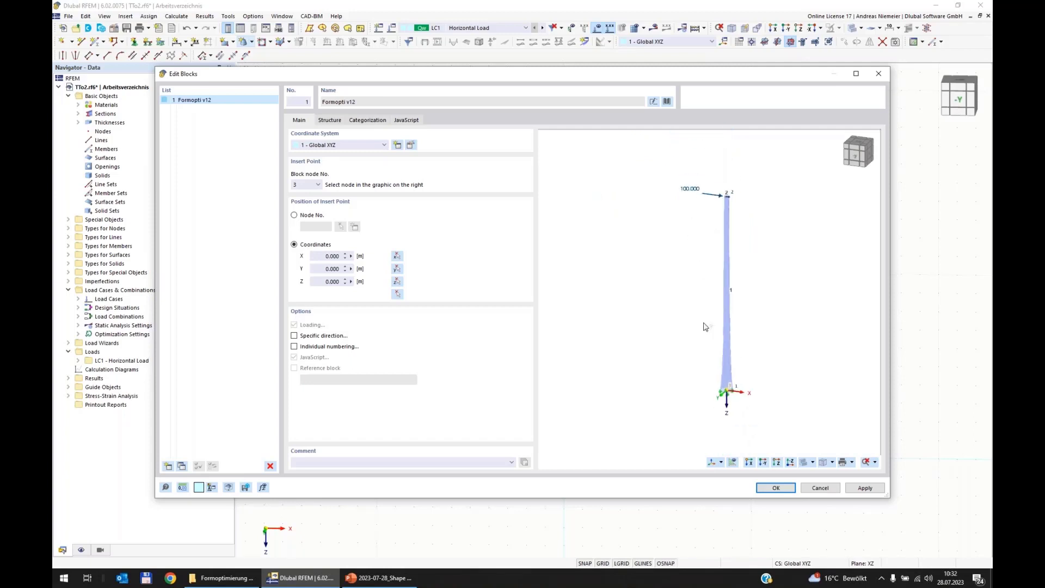
- Check the block's available insert node numbers and the supported base where the block is inserted
left_click(318, 185)
left_click(318, 185)
scroll(726, 428, "up", 5)
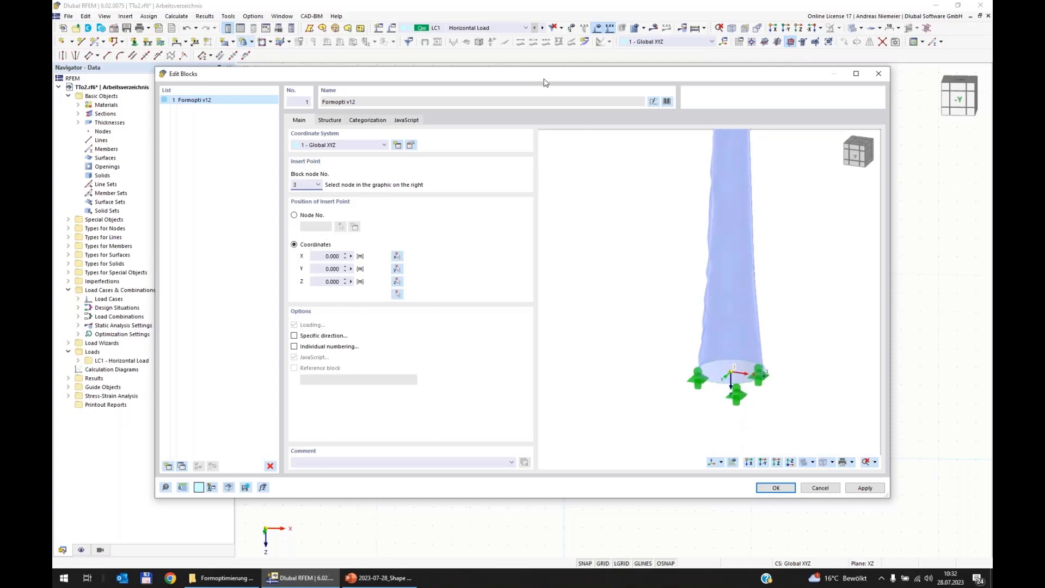
left_click_drag(546, 79, 550, 54)
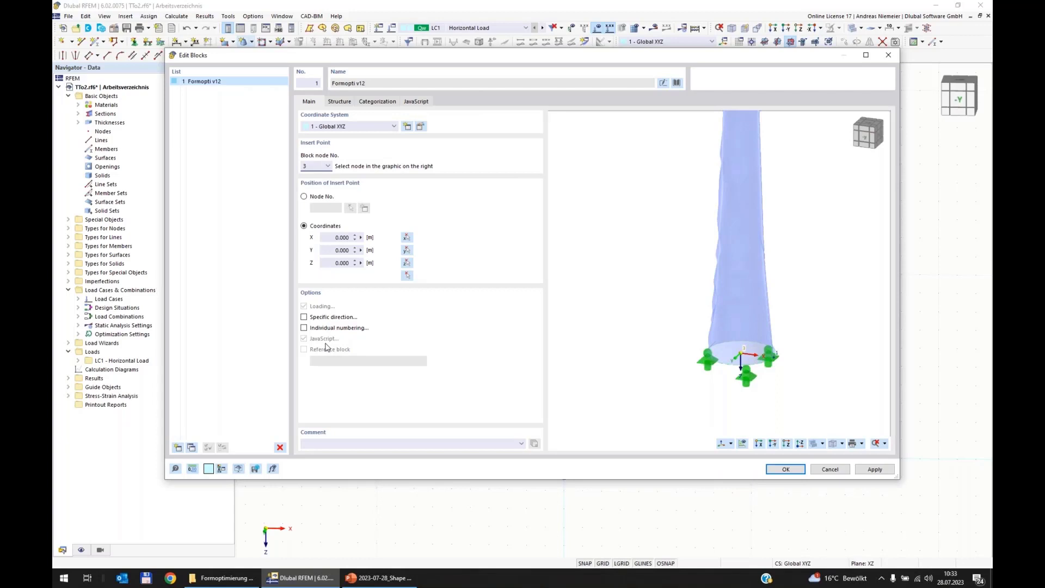
- Review the block's geometry parameters in its structure settings, including bottom diameter, height, constriction height and wall thickness
left_click(340, 102)
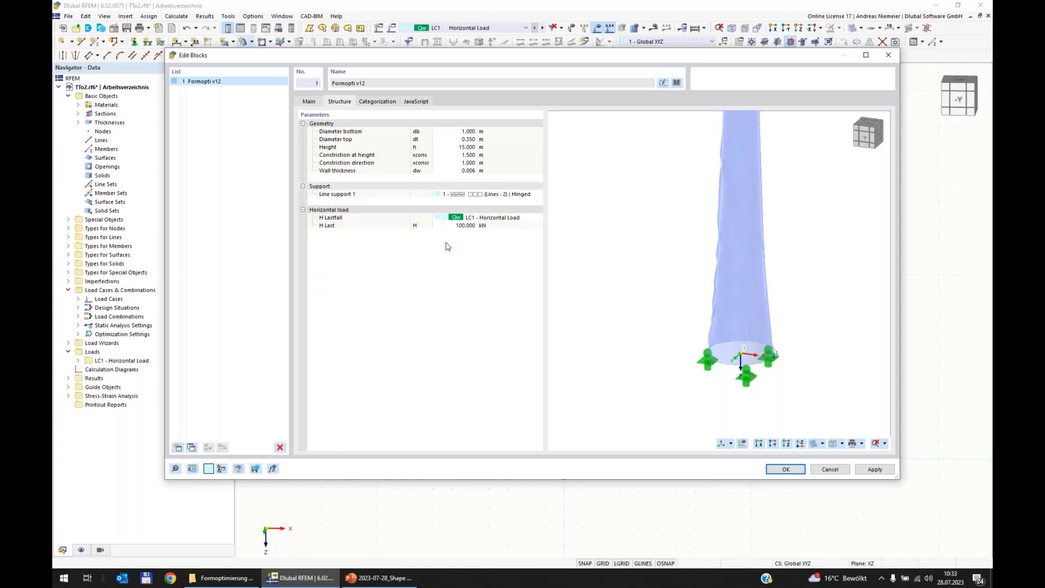
left_click(364, 132)
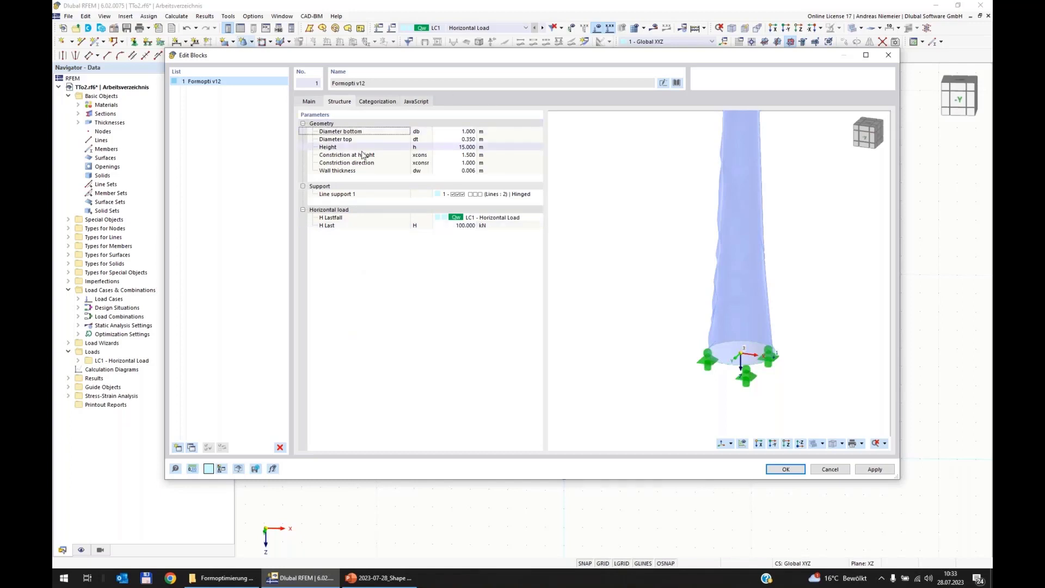
left_click(357, 146)
left_click(348, 158)
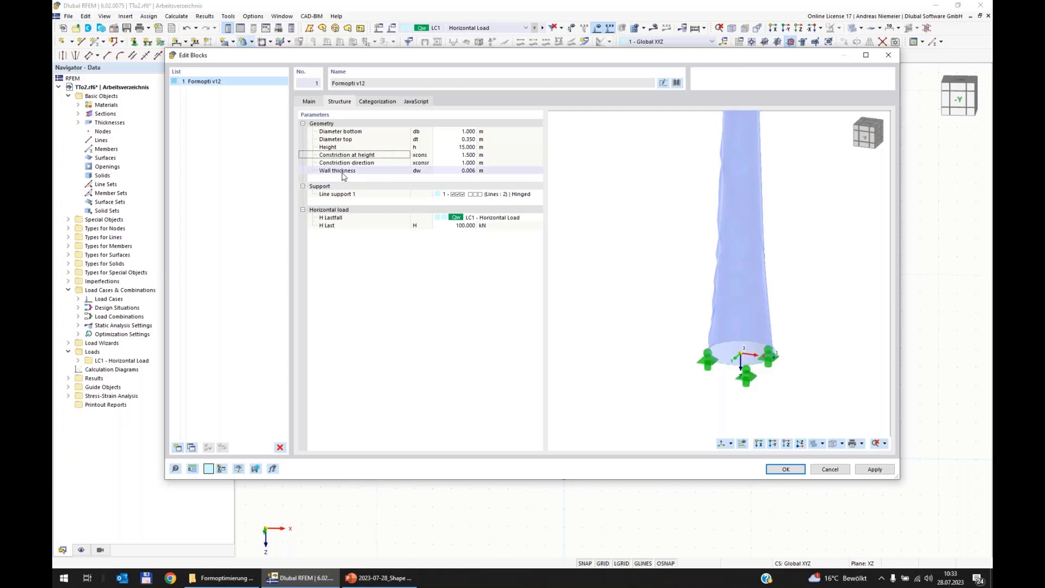
left_click(345, 172)
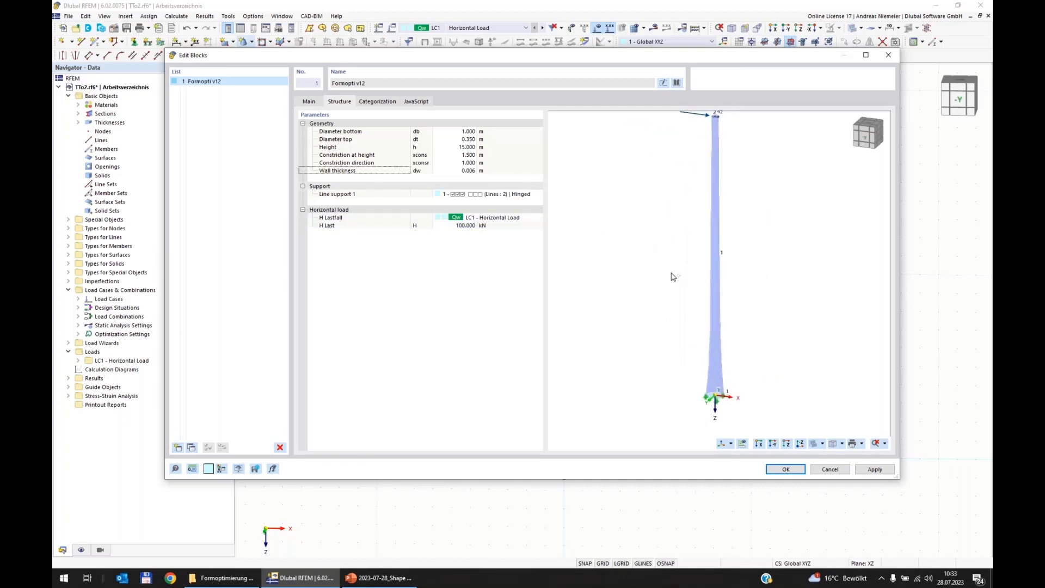
- Set the block's bottom diameter to 2 m
left_click(452, 131)
left_click(451, 131)
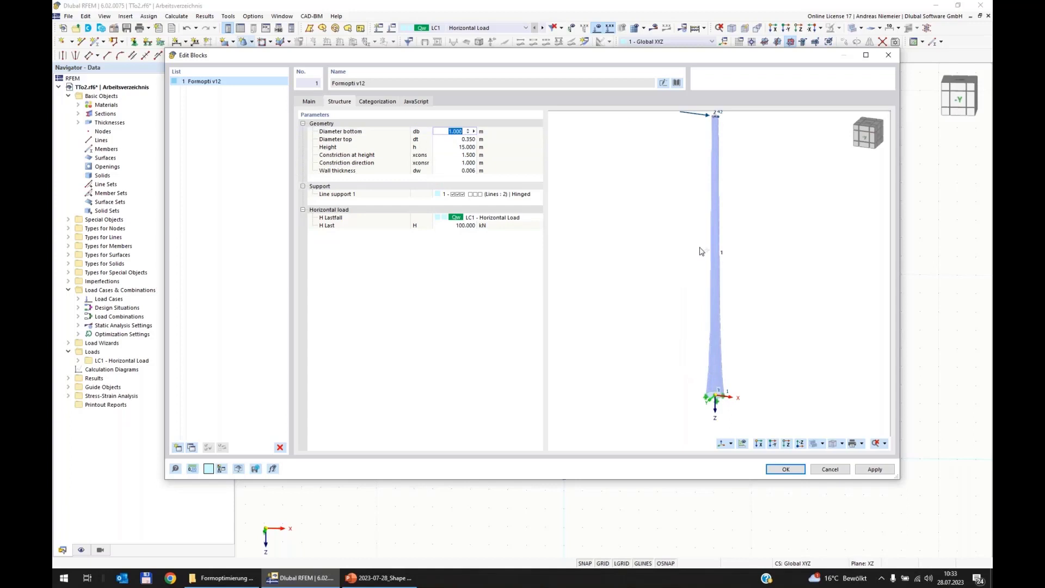
type("2")
key("Tab")
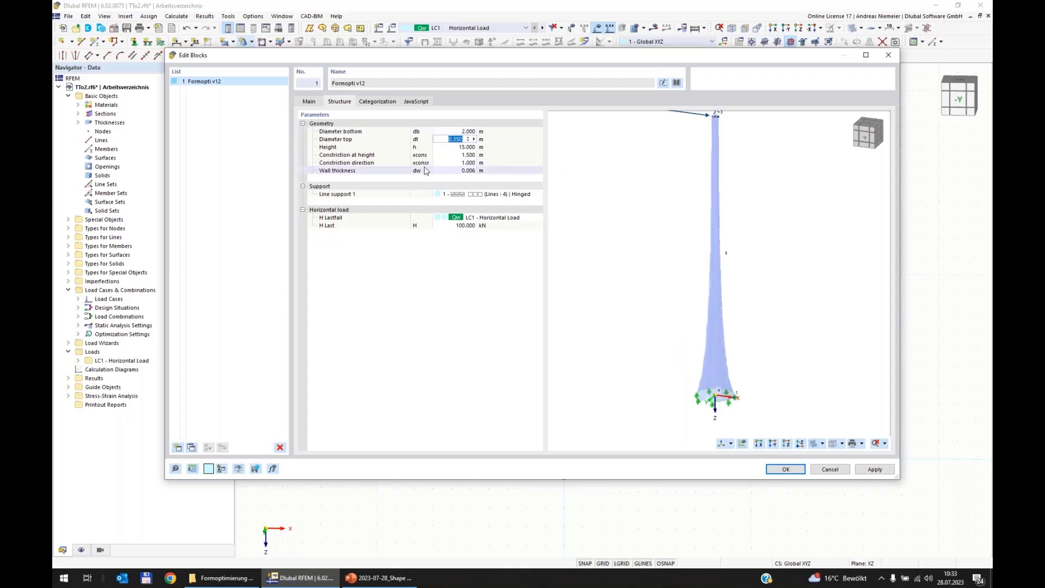
- Set the block's constriction height to 5 m and its constriction direction to -1 m
left_click(449, 157)
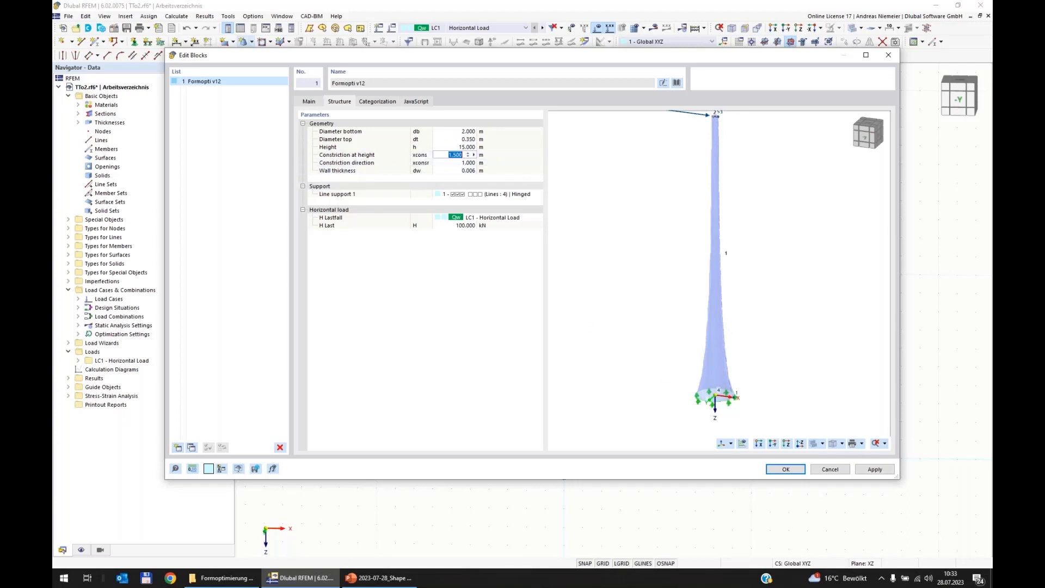
type("5")
key("Tab")
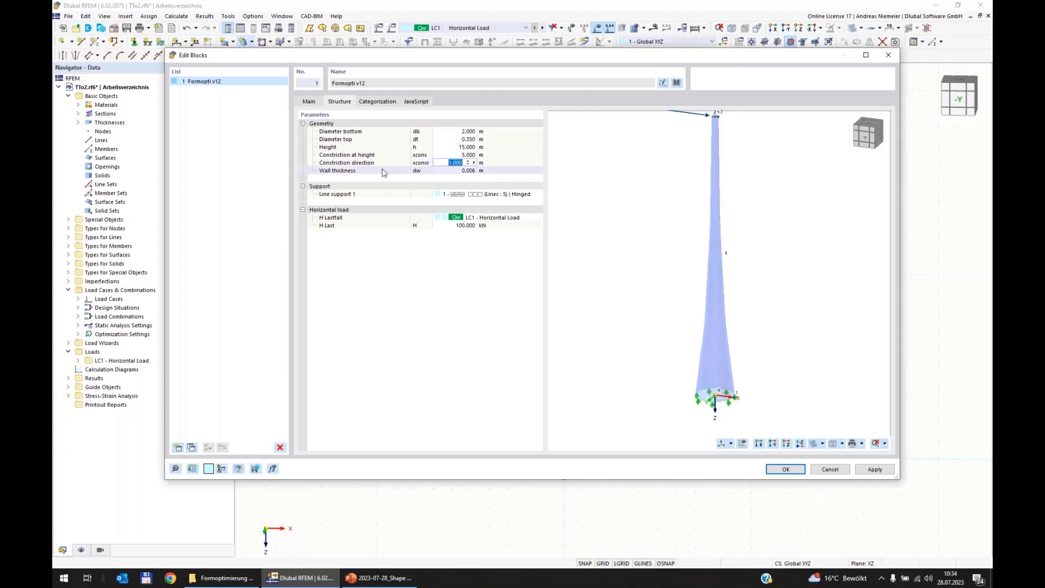
type("-1")
key("Tab")
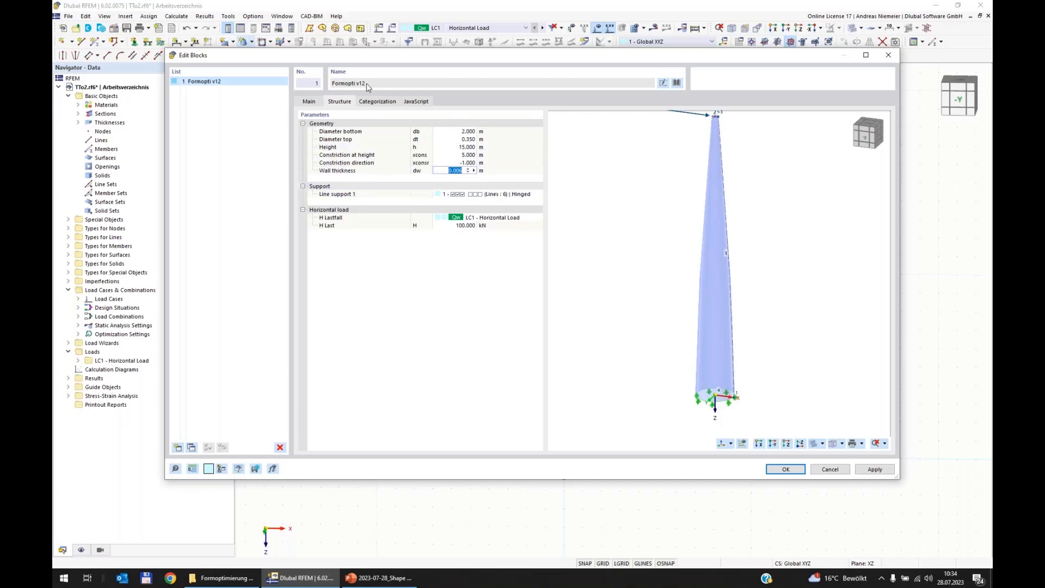
- Unlock the block's JavaScript for editing, make a trial entry of 2323 at the node geometry comment and remove it
left_click(416, 101)
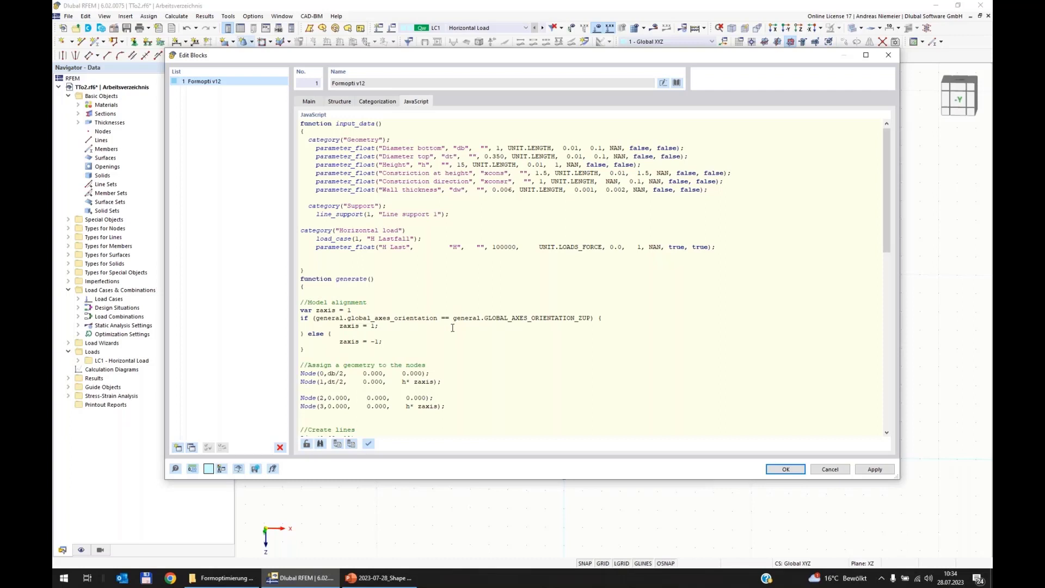
left_click(307, 443)
left_click(445, 369)
type("2323")
key("BackSpace")
key("BackSpace")
key("BackSpace")
scroll(424, 247, "down", 5)
scroll(398, 252, "up", 5)
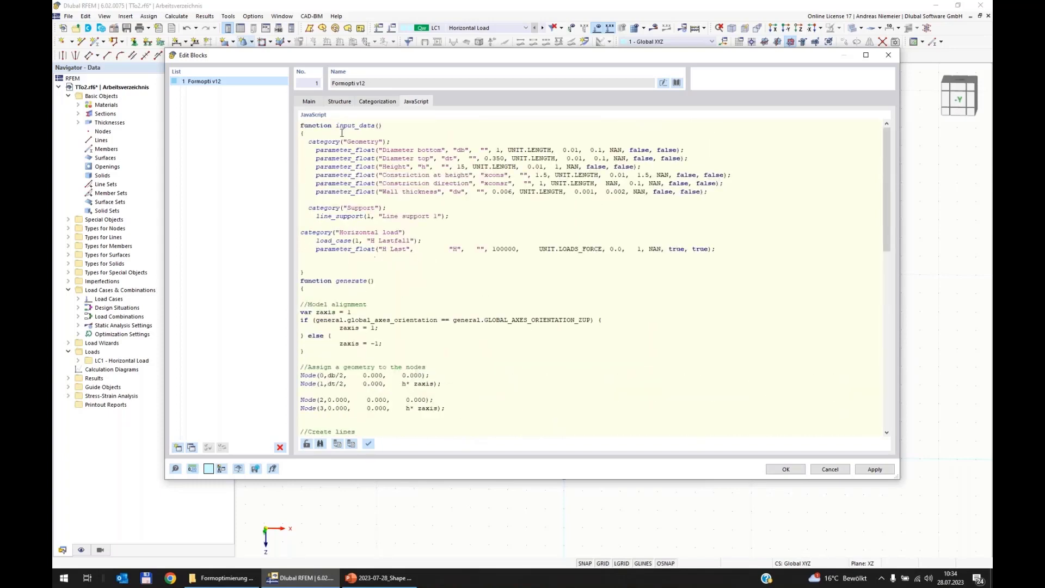
- Examine the input_data function's Geometry category in the script and compare its parameters with the block's structure parameters
left_click_drag(340, 125, 380, 126)
left_click_drag(310, 289, 300, 125)
left_click(494, 259)
left_click_drag(313, 141, 362, 142)
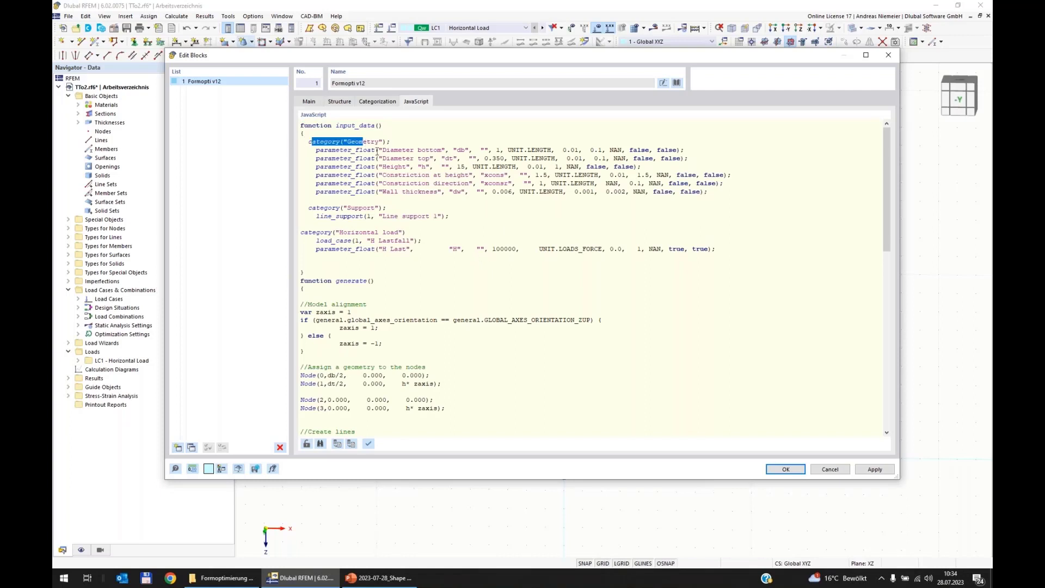
left_click(404, 147)
left_click_drag(397, 175, 403, 174)
left_click(339, 102)
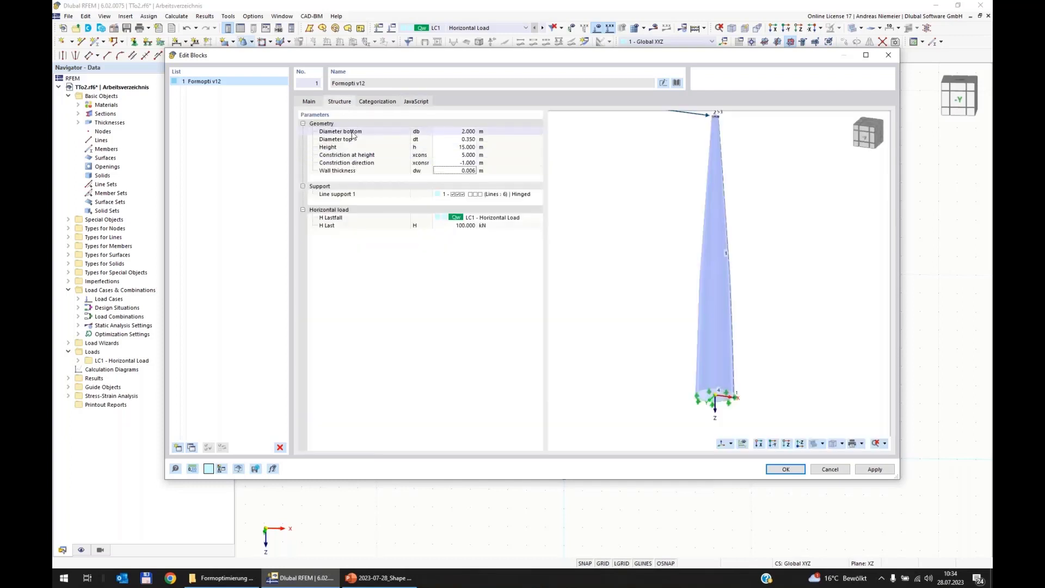
left_click(416, 101)
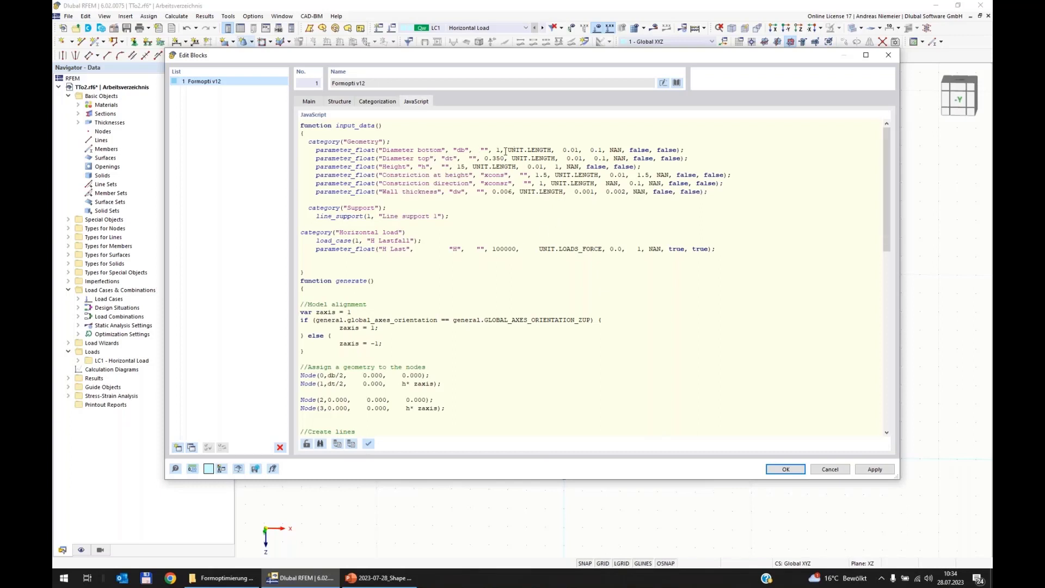
- Examine the block script's input parameter definitions for geometry, support and horizontal load, and the start of its generate function
mouse_move(579, 151)
left_mouse_down()
mouse_move(561, 151)
mouse_move(595, 151)
left_mouse_up()
left_click(618, 148)
left_click_drag(540, 148, 523, 150)
left_click(492, 198)
scroll(406, 280, "down", 2)
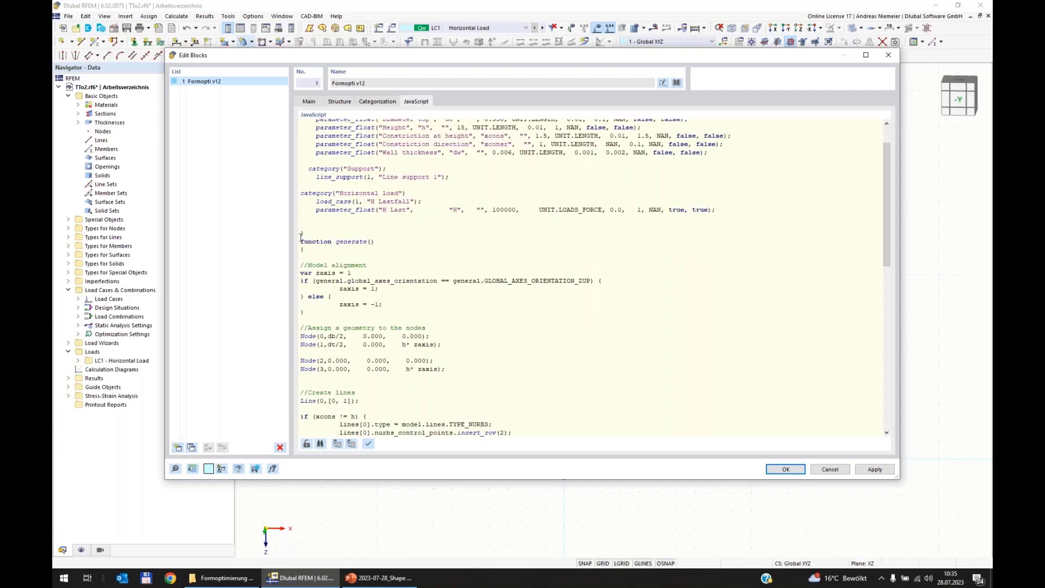
left_click_drag(302, 236, 420, 480)
left_click(544, 272)
scroll(497, 301, "up", 10)
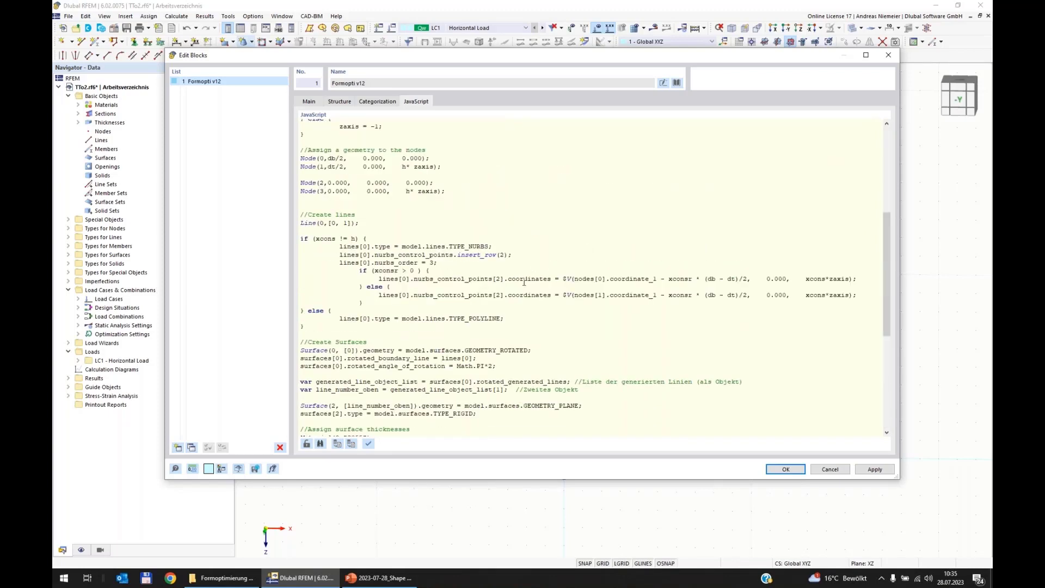
scroll(428, 310, "up", 3)
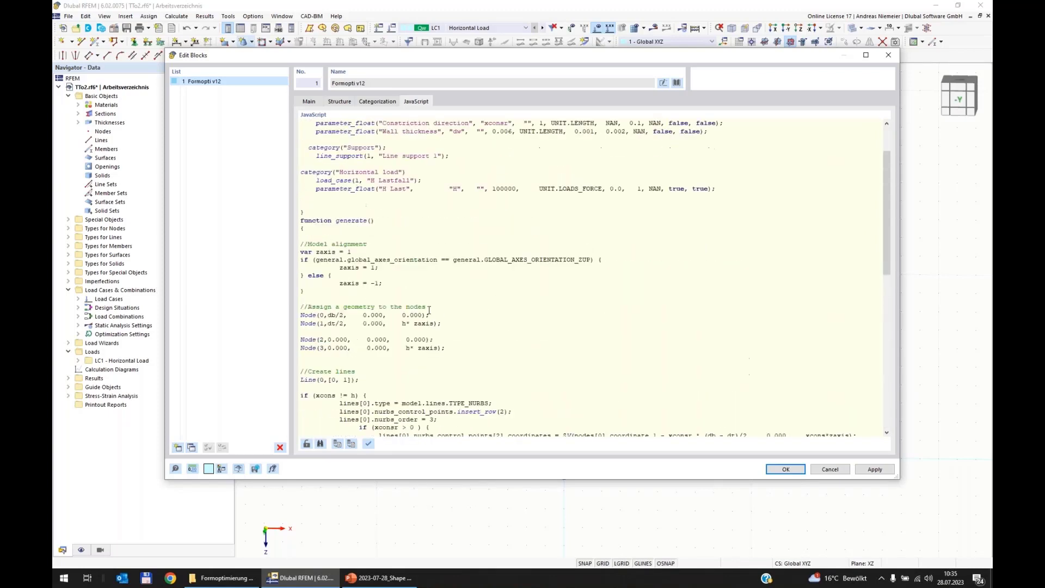
- Review how the script sets the model alignment, assigns node geometry and creates the NURBS or polyline boundary line
left_click_drag(390, 284, 297, 248)
left_click(396, 283)
scroll(381, 304, "down", 3)
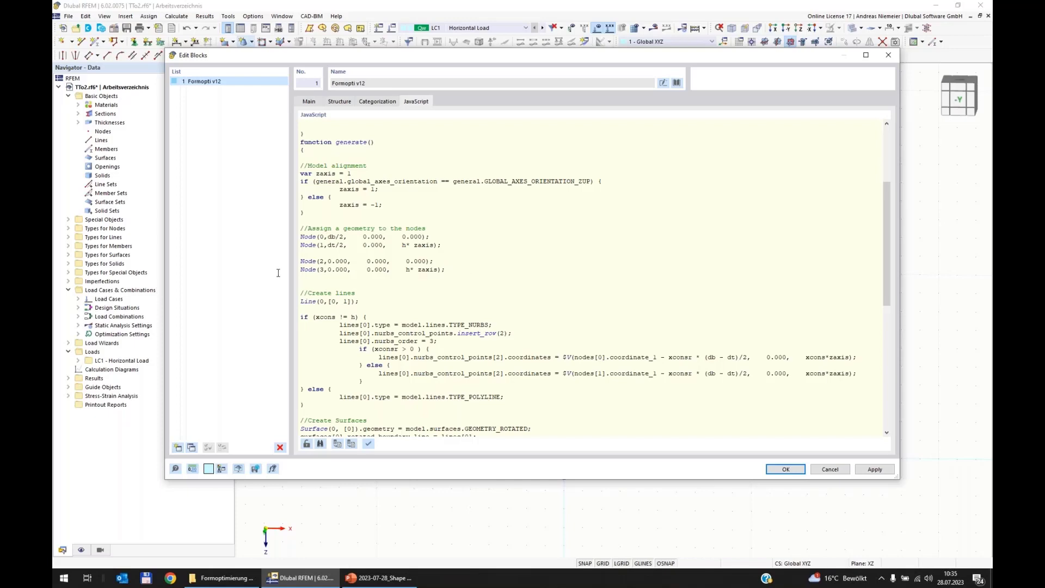
scroll(381, 250, "down", 4)
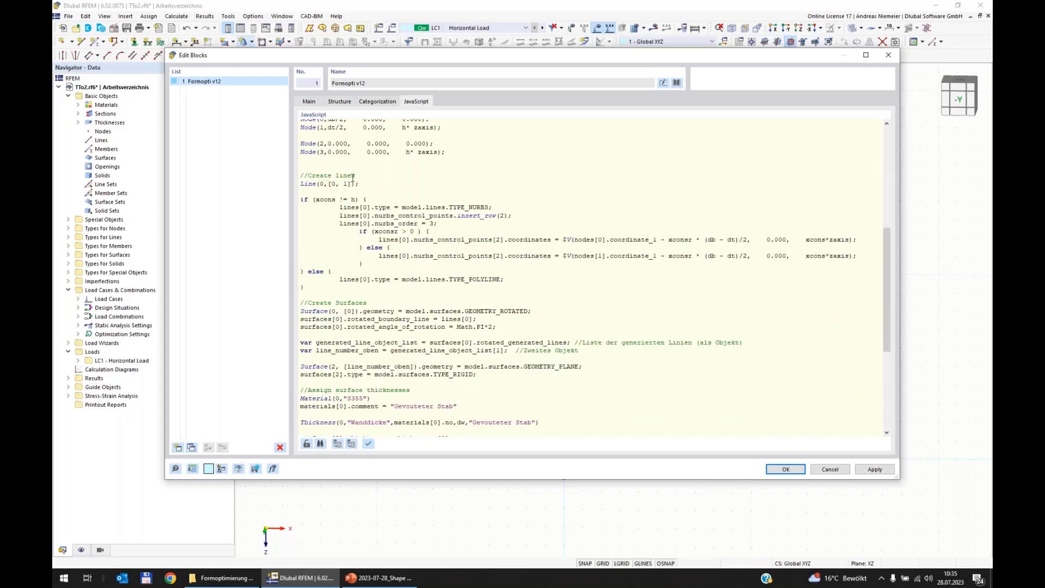
scroll(362, 261, "up", 3)
left_click_drag(357, 255, 340, 255)
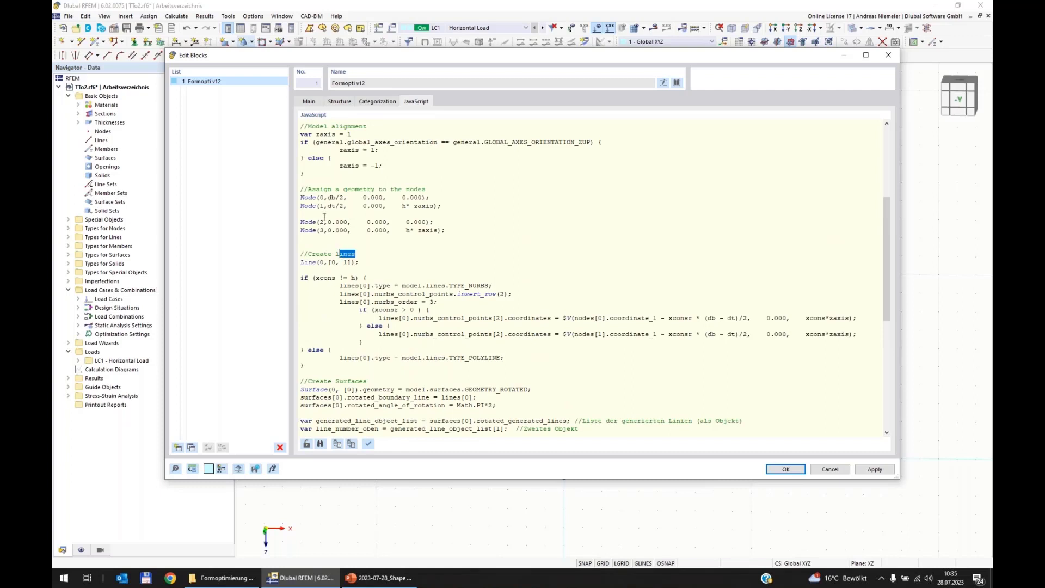
left_click(322, 198)
scroll(456, 302, "up", 5)
scroll(456, 302, "down", 3)
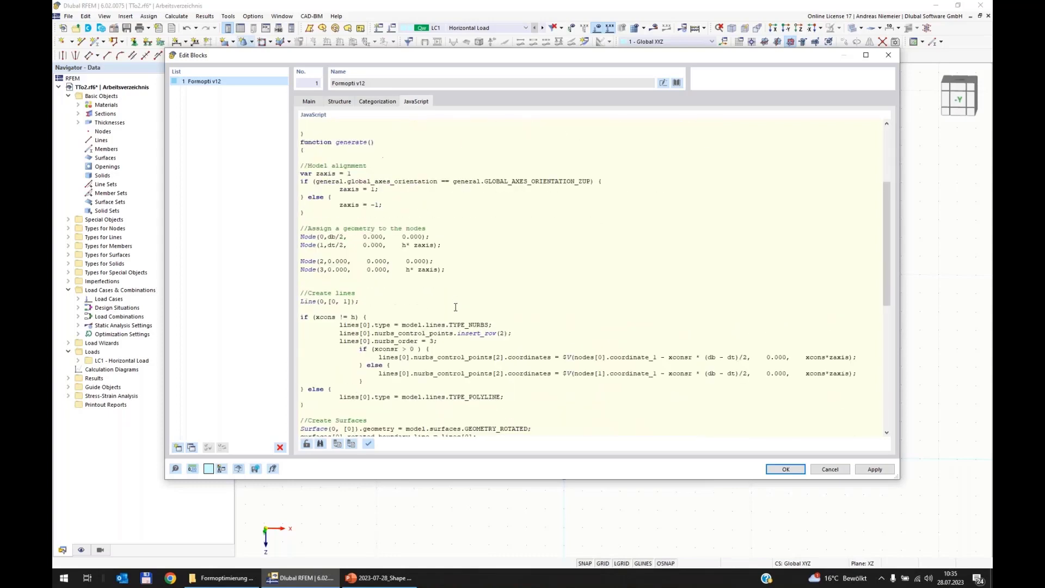
scroll(456, 307, "down", 3)
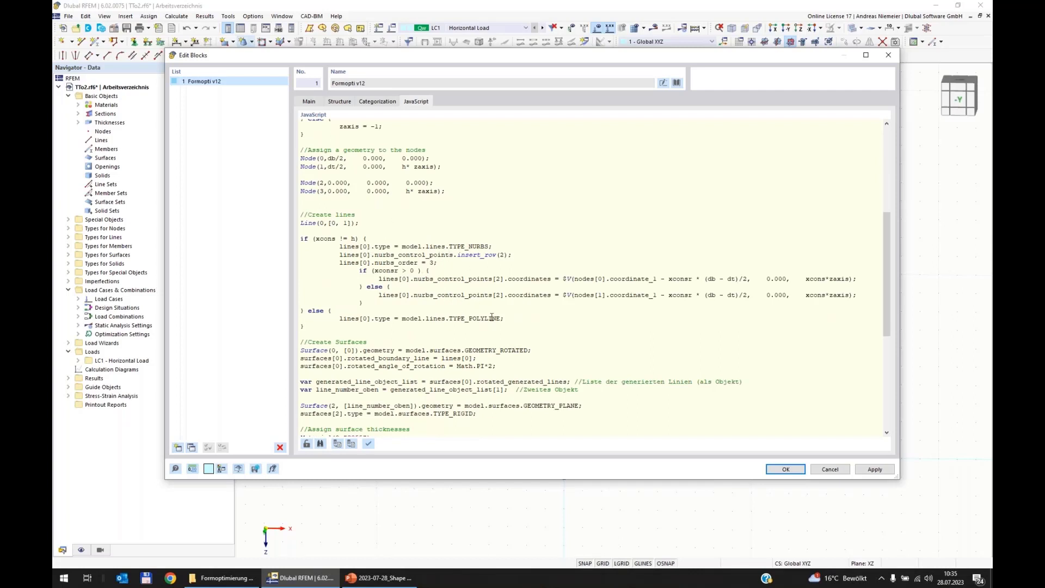
left_click_drag(492, 318, 477, 318)
- Review the script sections that create surfaces and assign the thickness, line support and horizontal nodal load
scroll(489, 403, "down", 5)
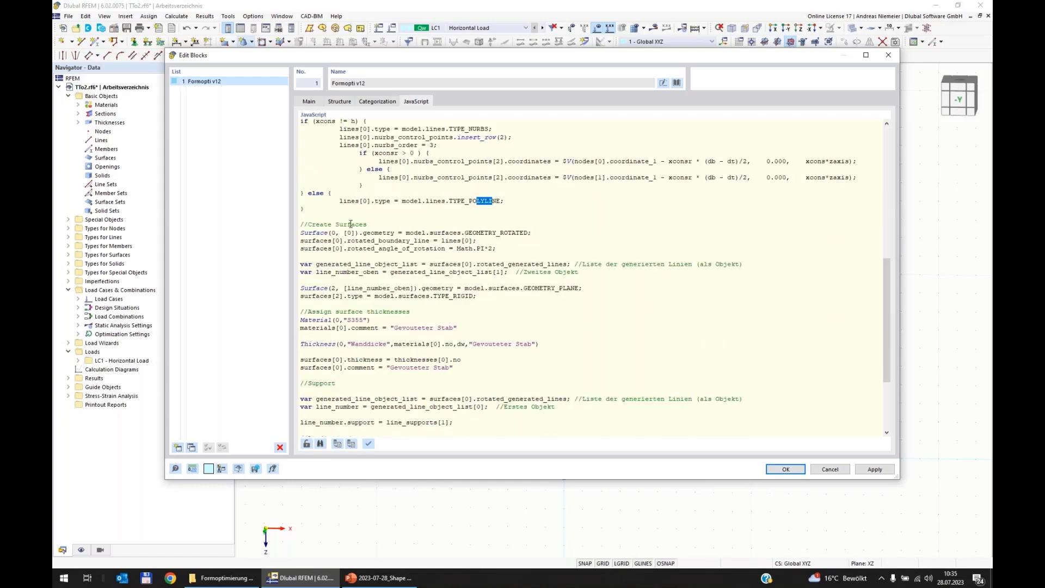
left_click_drag(351, 225, 343, 225)
left_click_drag(472, 297, 301, 281)
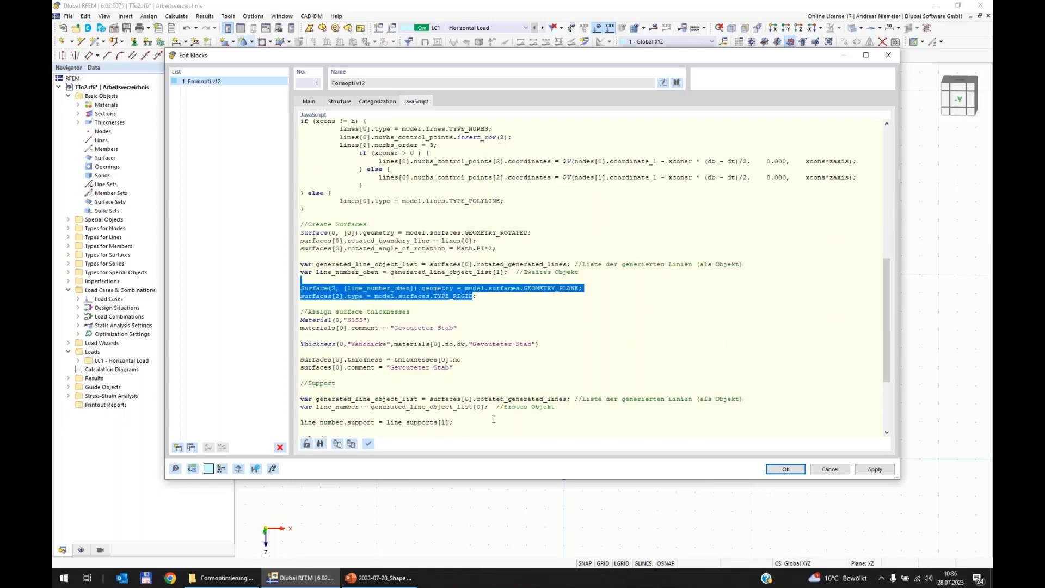
scroll(494, 419, "down", 3)
left_click(364, 245)
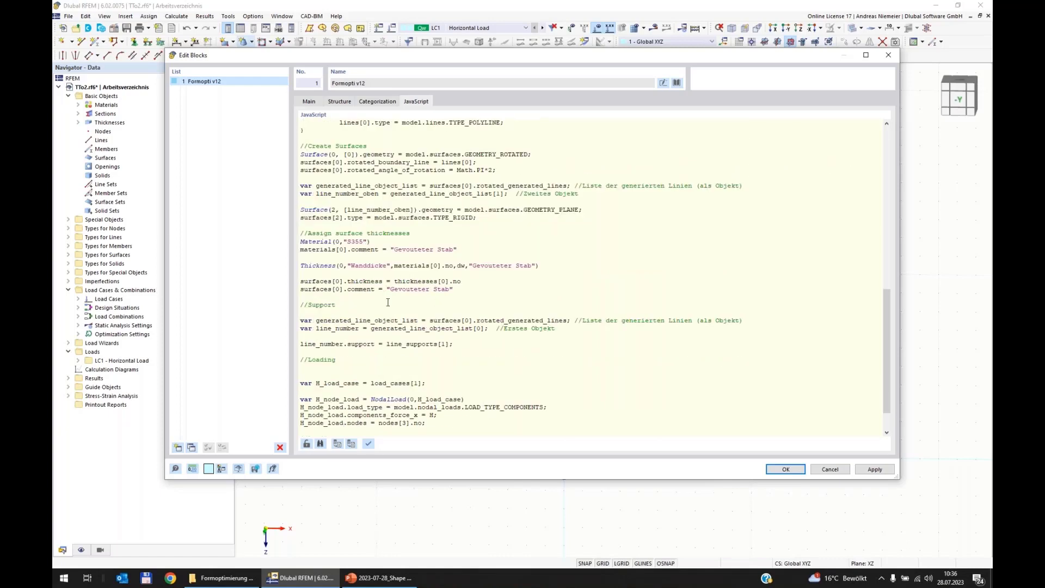
scroll(382, 367, "down", 2)
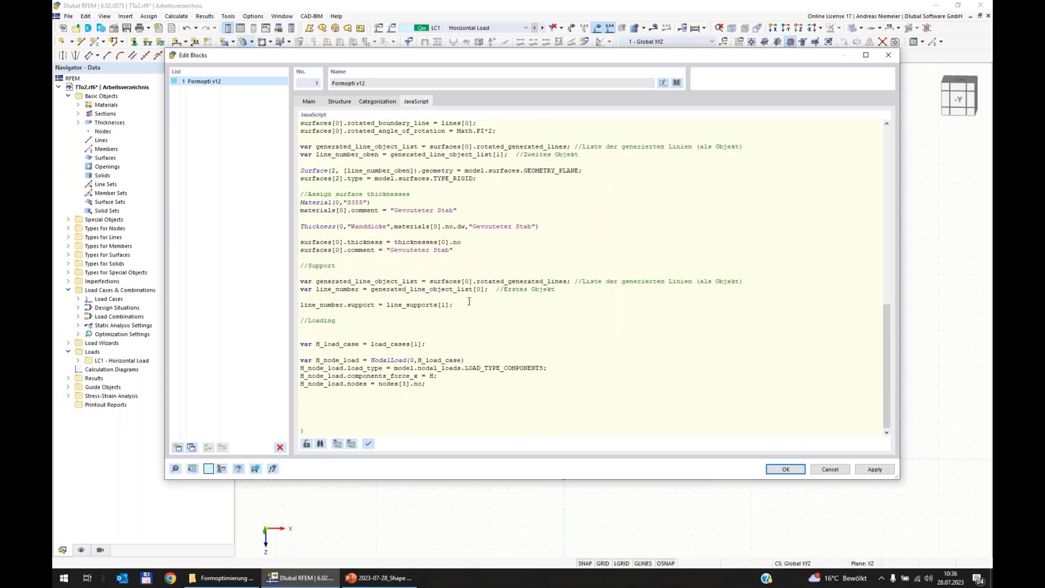
left_click_drag(470, 301, 398, 282)
left_click_drag(436, 384, 322, 360)
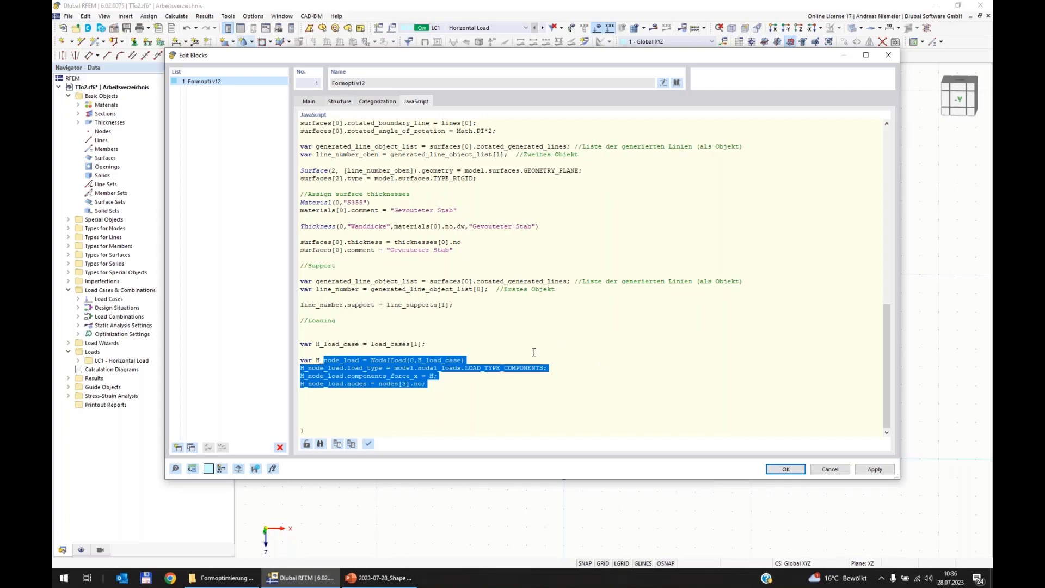
- Set the block's bottom diameter to 1 m in its structure parameters
left_click(339, 102)
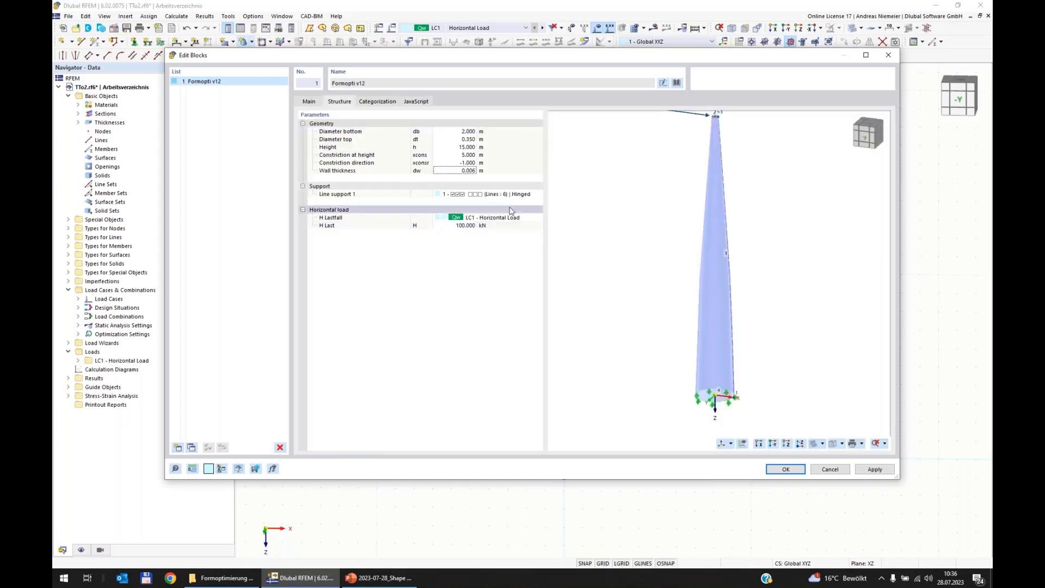
key("Up")
key("Up")
key("Up")
key("Up")
key("Up")
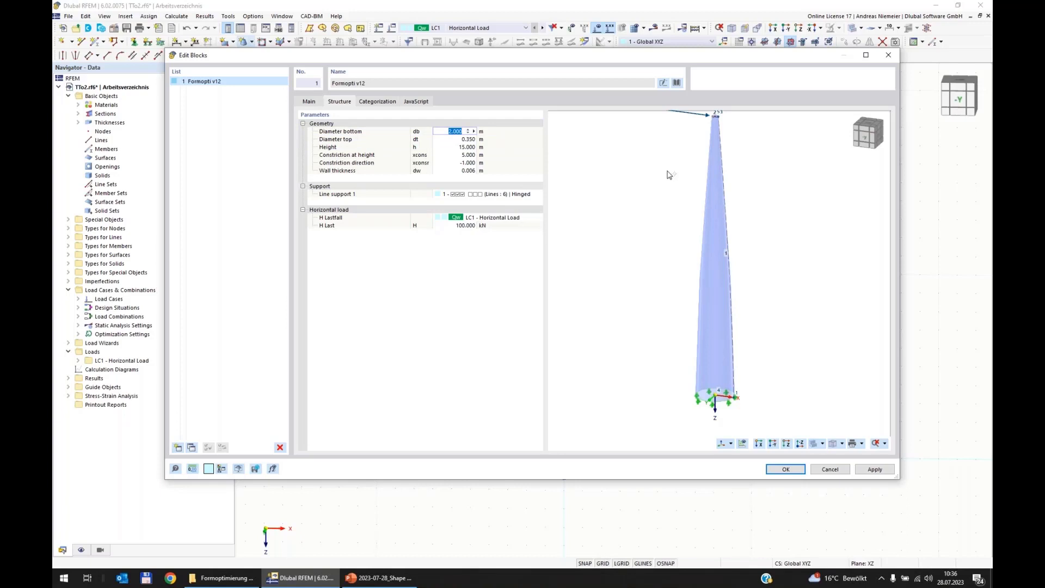
type("1")
key("Down")
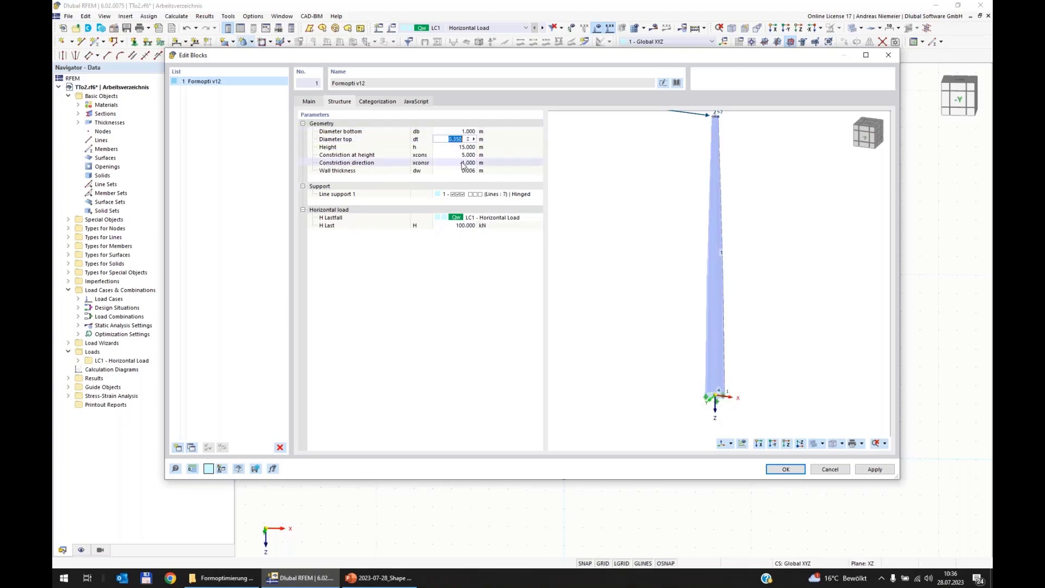
- Set the constriction height to 15 m and the constriction direction to 1 m, and apply the block to the model
key("Down")
key("Down")
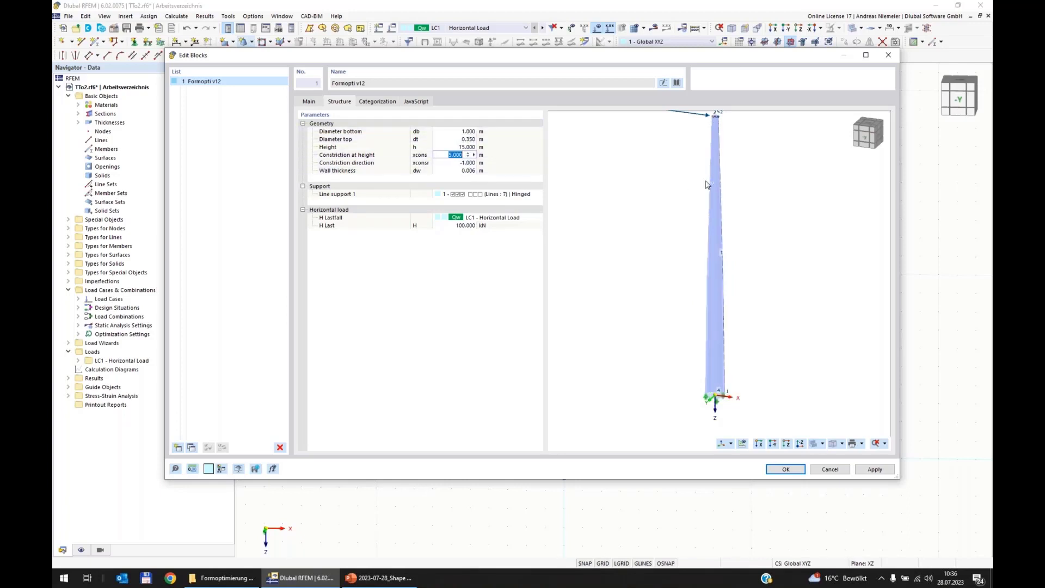
type("15")
key("Down")
type("1")
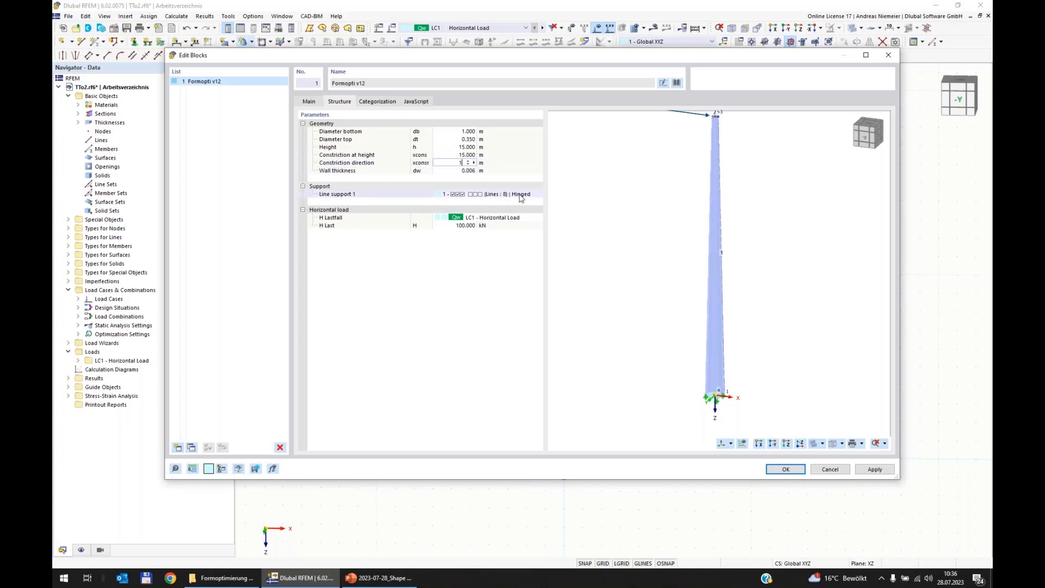
key("Down")
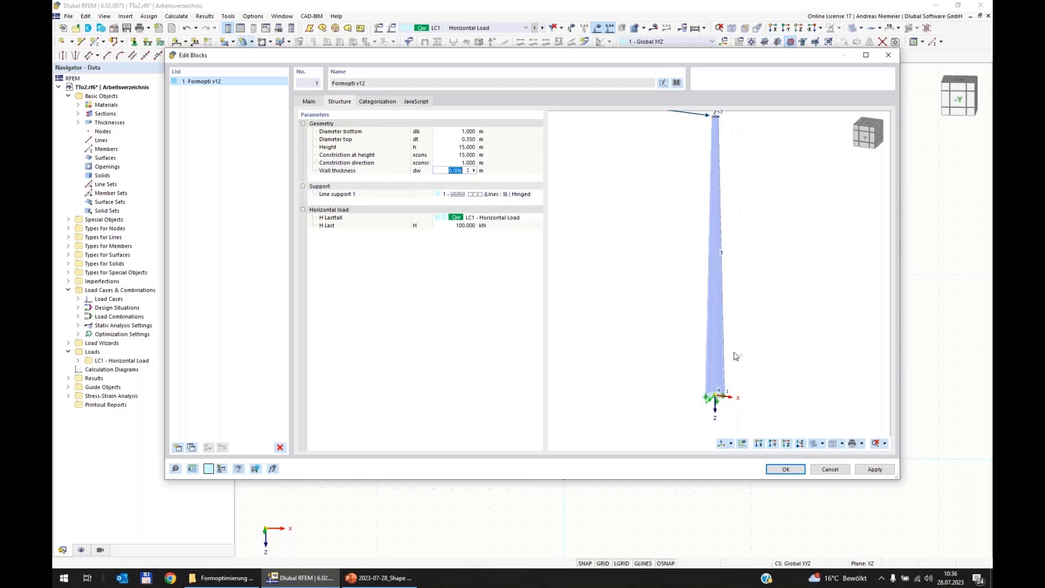
left_click(788, 470)
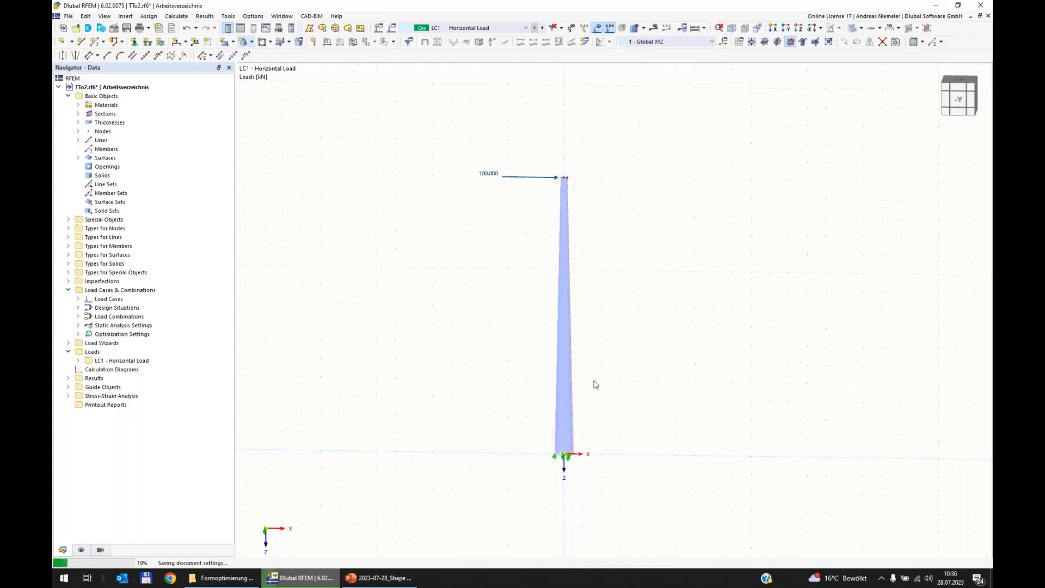
- Reopen the tapered column block for editing and set its bottom diameter to 1.5 m
scroll(593, 383, "up", 1)
double_click(567, 401)
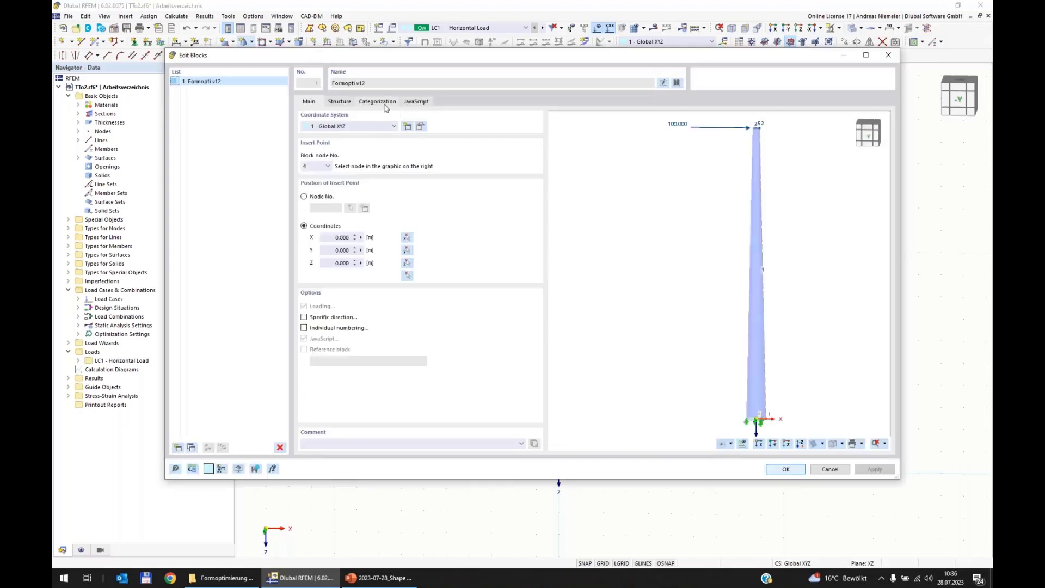
left_click(424, 103)
left_click(340, 103)
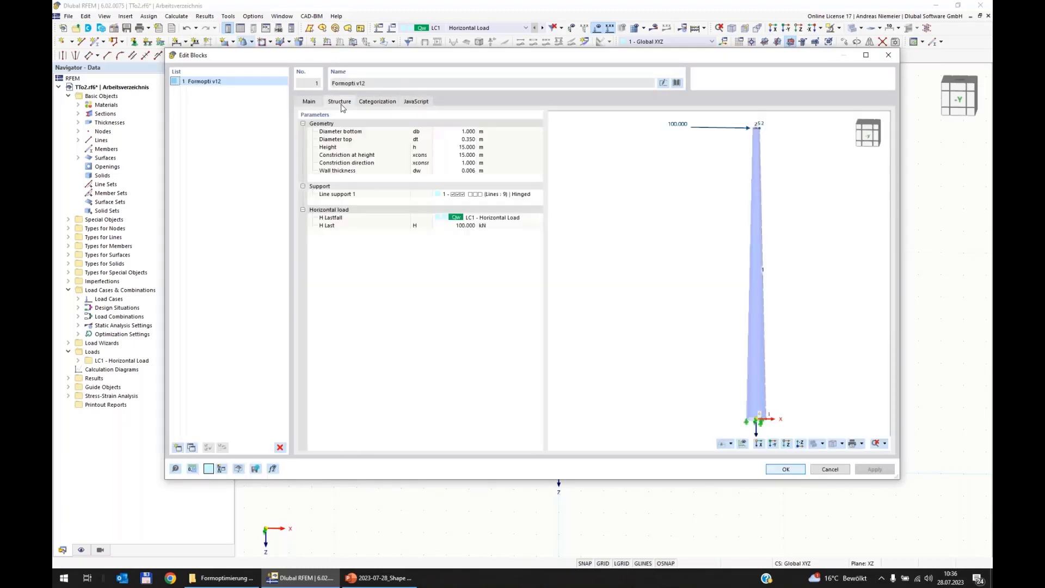
double_click(460, 131)
type(",5")
key("Tab")
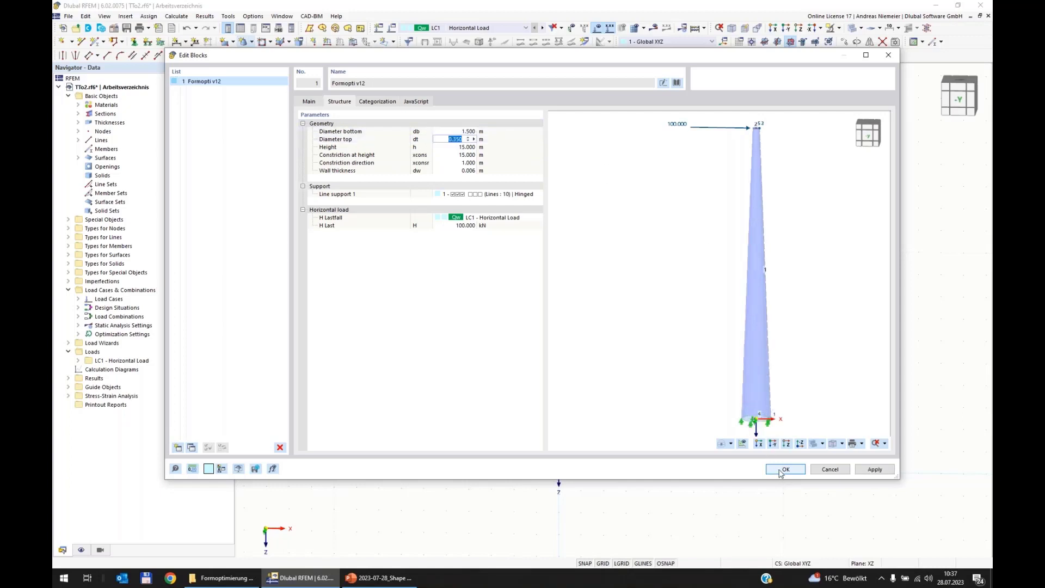
left_click(783, 470)
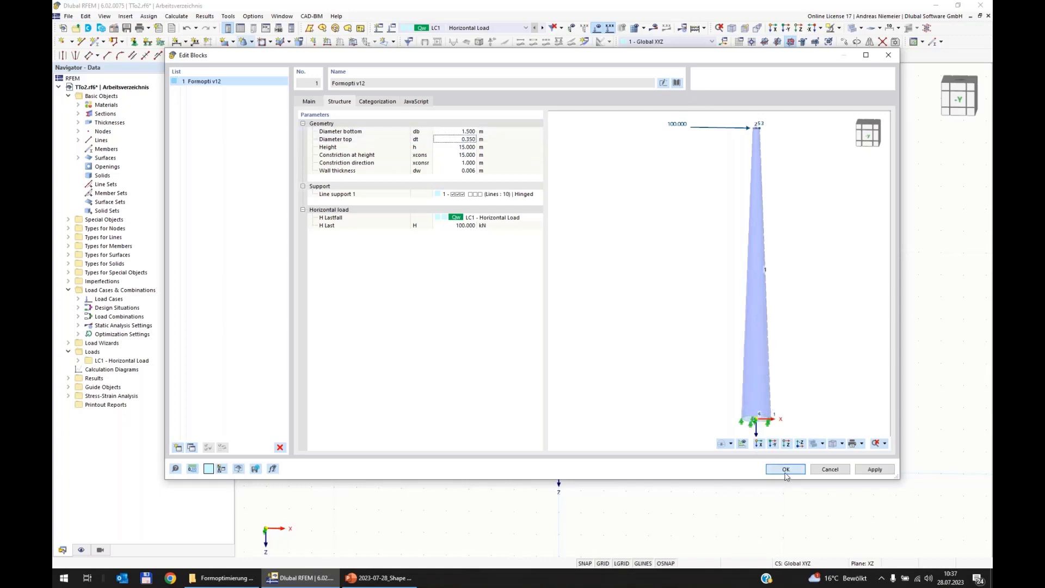
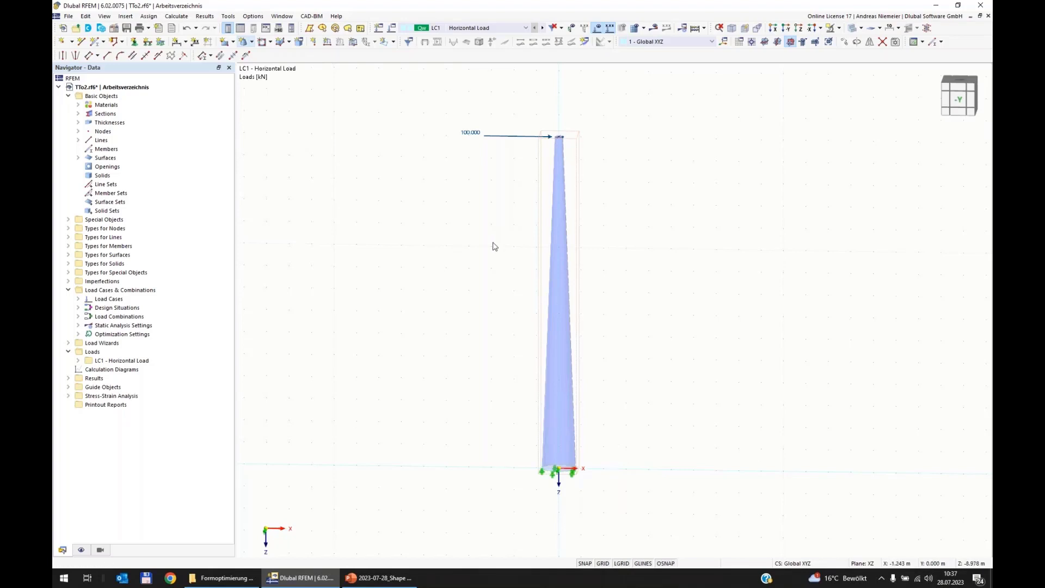
- Open the global parameters and add a length parameter "dt" with the comment "Diameter top"
left_click(86, 15)
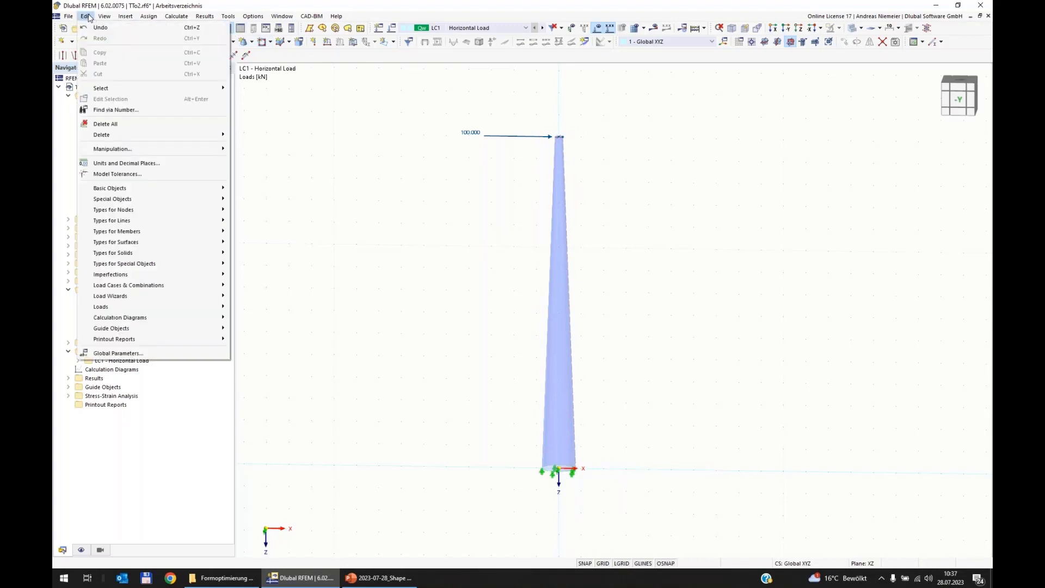
left_click(119, 354)
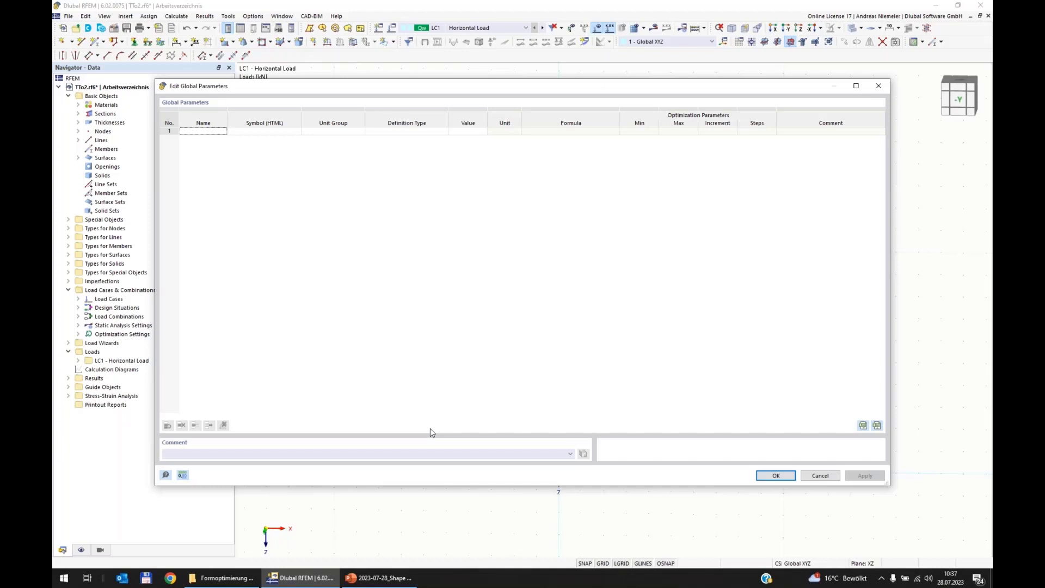
left_click(203, 131)
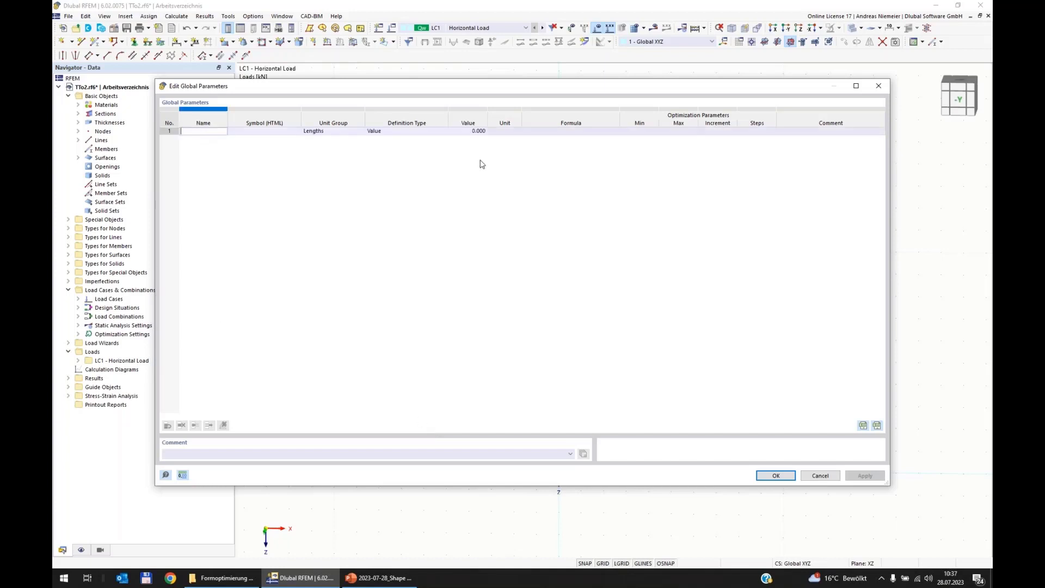
type("dt")
key("Return")
left_click(789, 133)
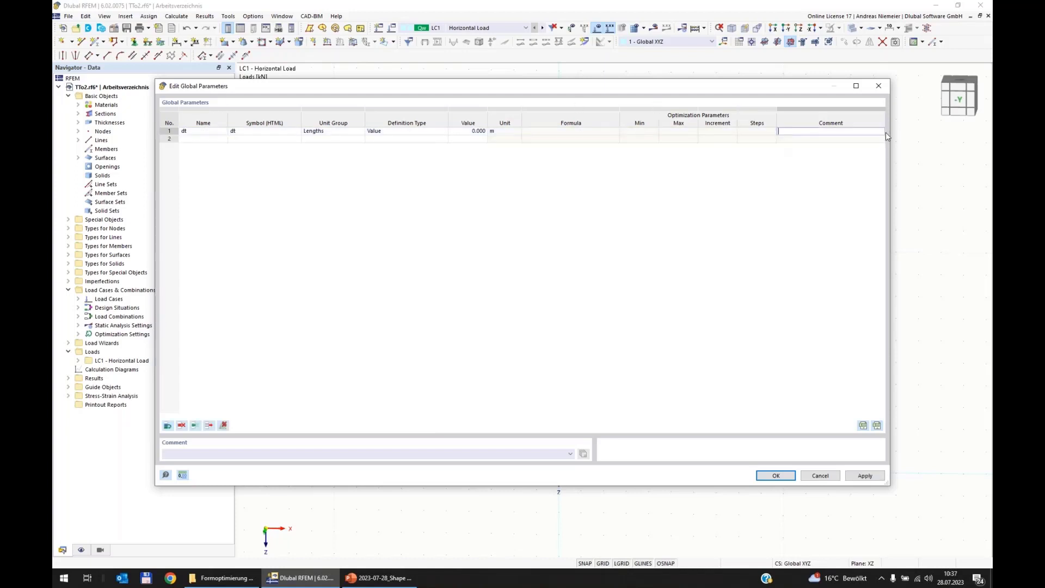
type("Diameter top")
- Add a second global length parameter "db" with the comment "Diameter bottom"
left_click(197, 139)
type("db")
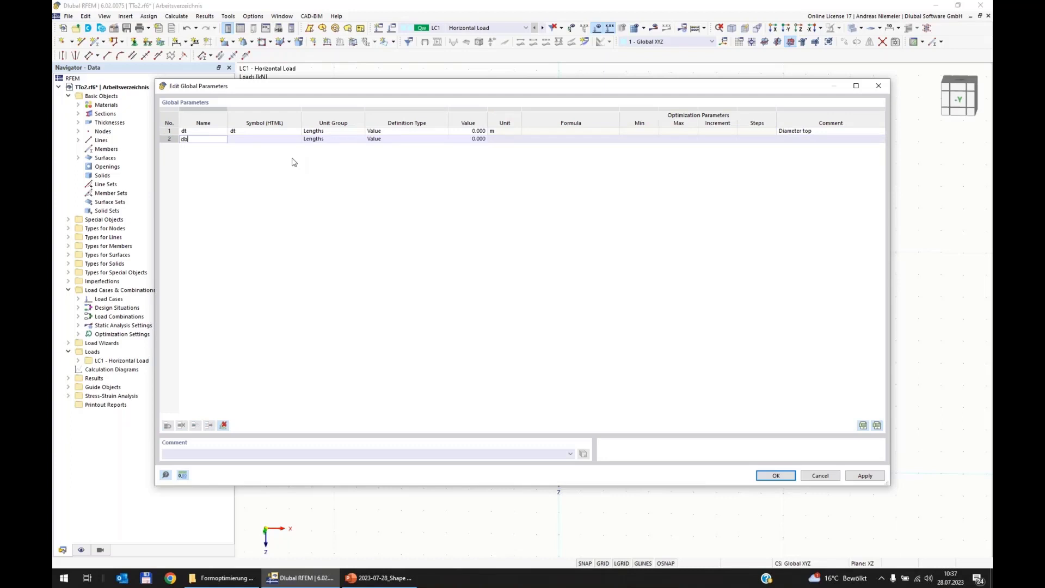
left_click(804, 140)
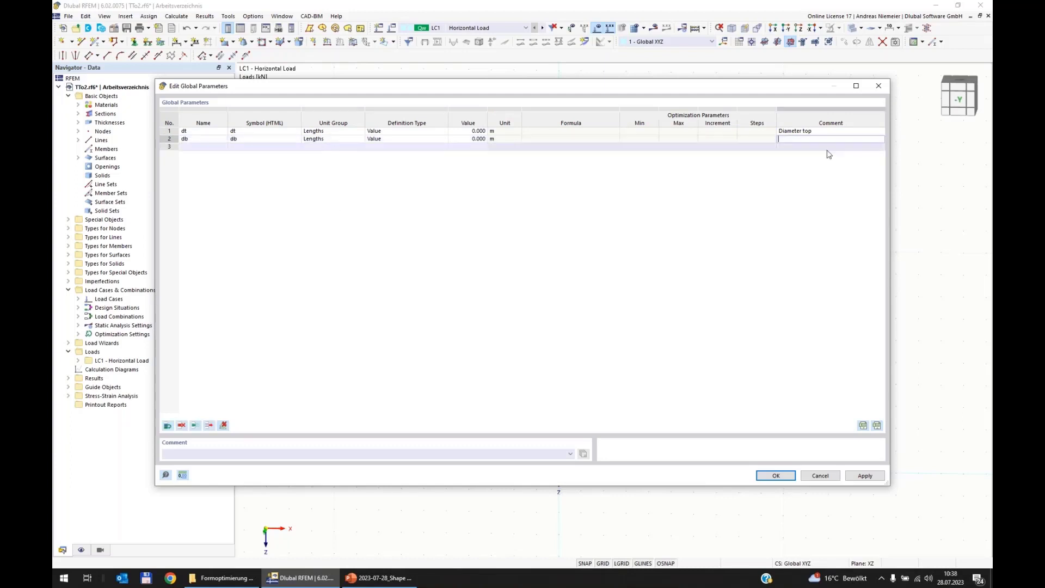
type("Diameter bottom")
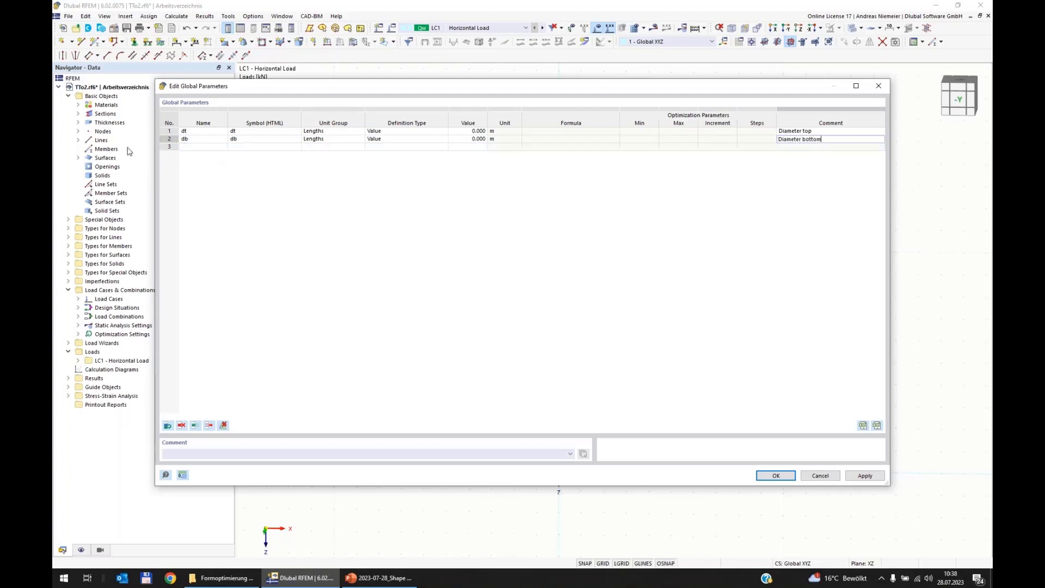
- Add a third global length parameter "dw" with the comment "Wall thickness"
left_click(199, 146)
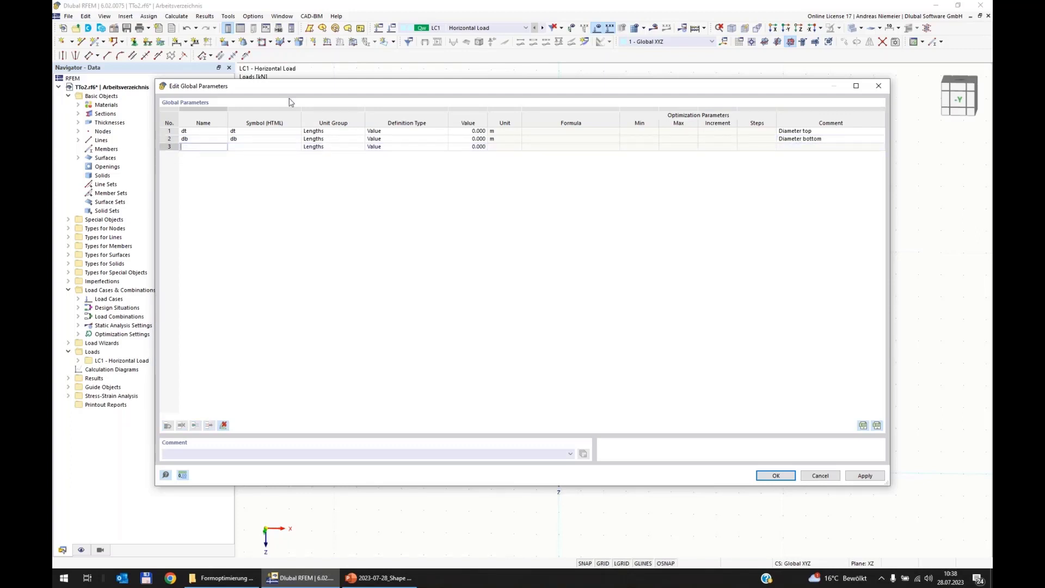
type("dw")
left_click(786, 147)
type("Wall t")
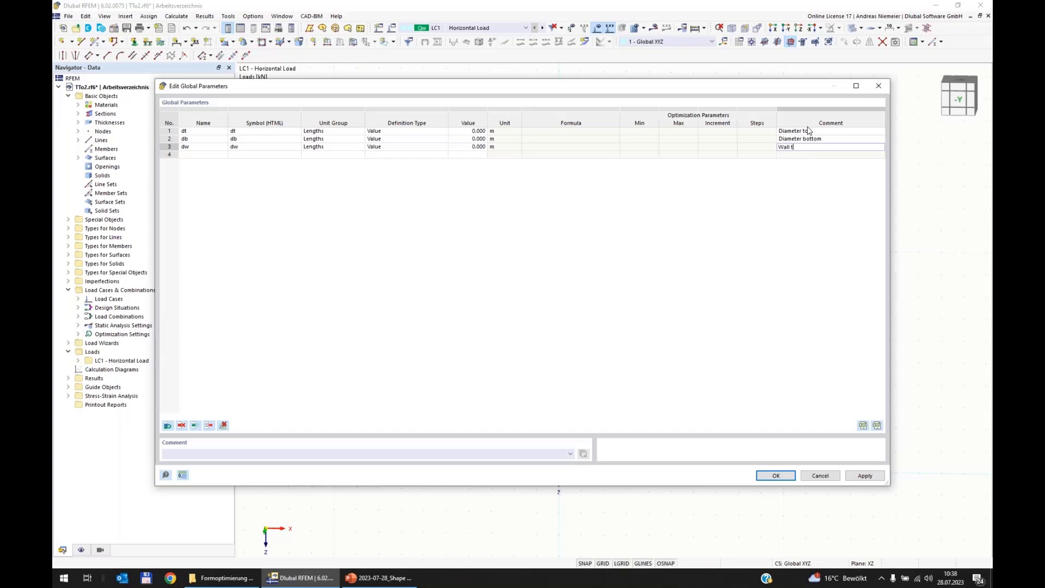
type("hickness")
left_click(212, 159)
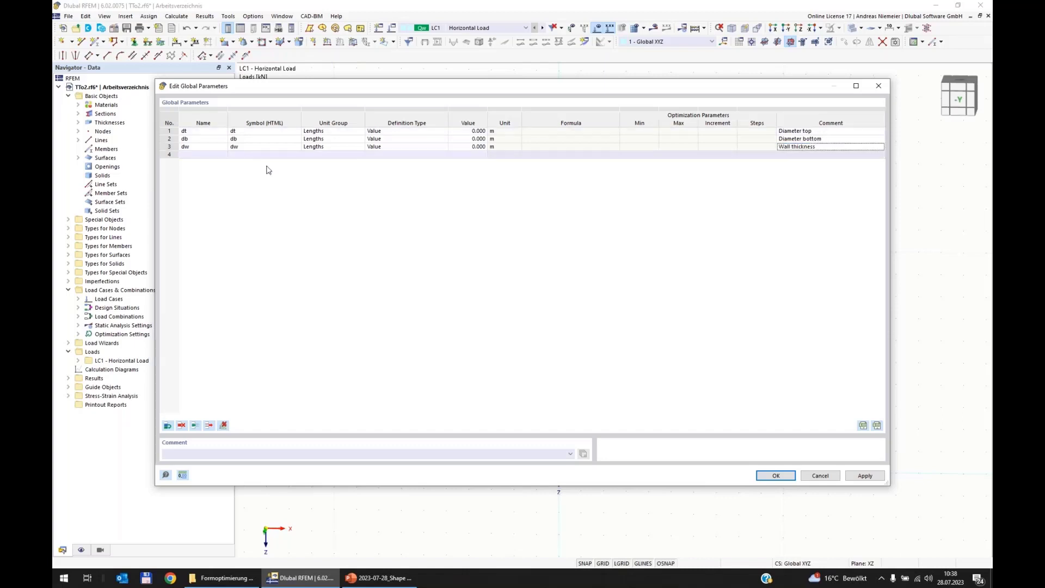
- Add a fourth global length parameter "xcons" with the comment "X Place constriction"
left_click(213, 156)
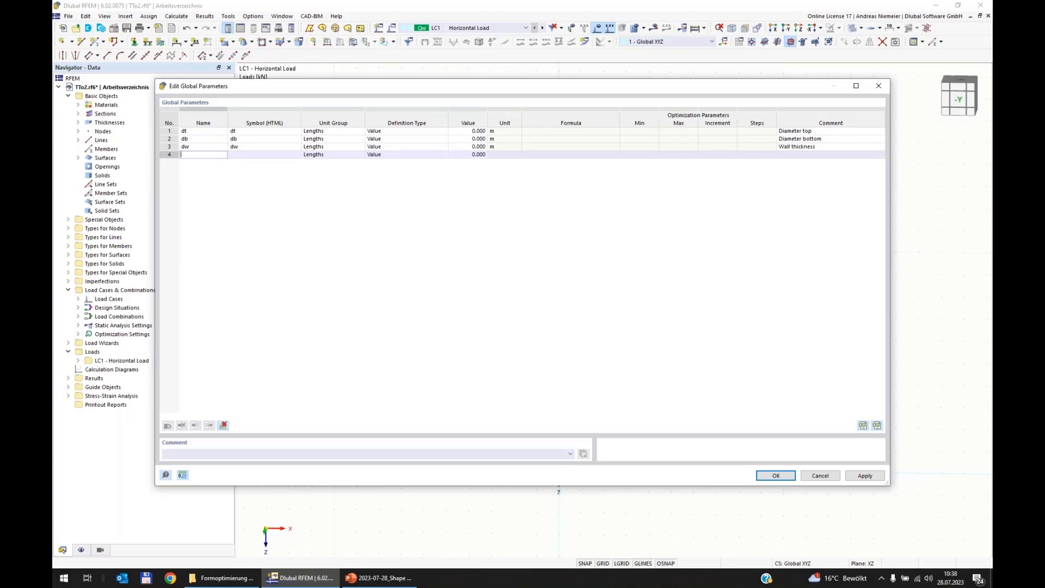
type("xcons")
key("Return")
left_click(816, 154)
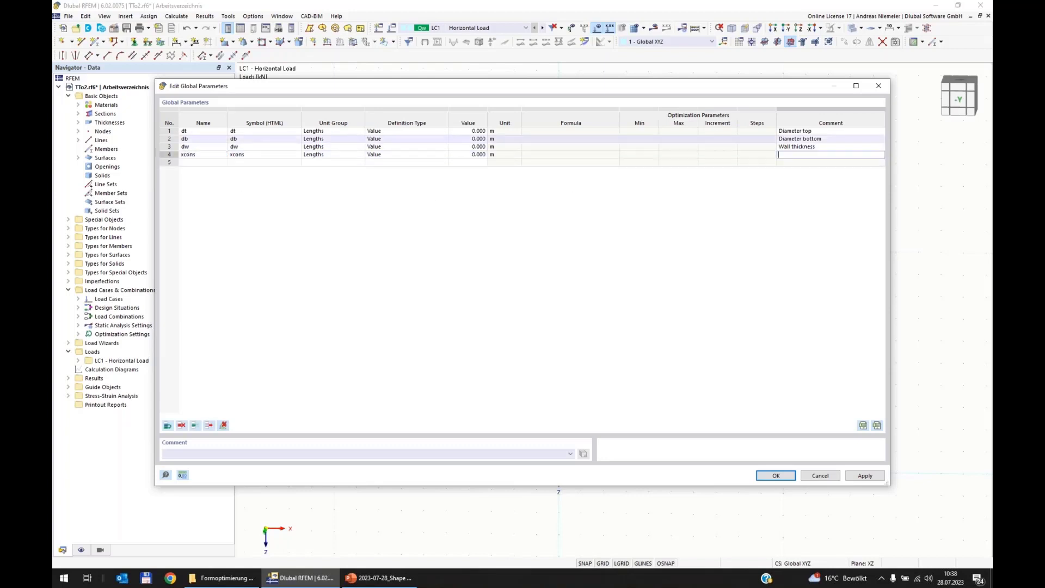
type("X Place constriction")
- Add a fifth global length parameter "dcons" with the comment "Direction constriction" and accept the global parameters
left_click(215, 163)
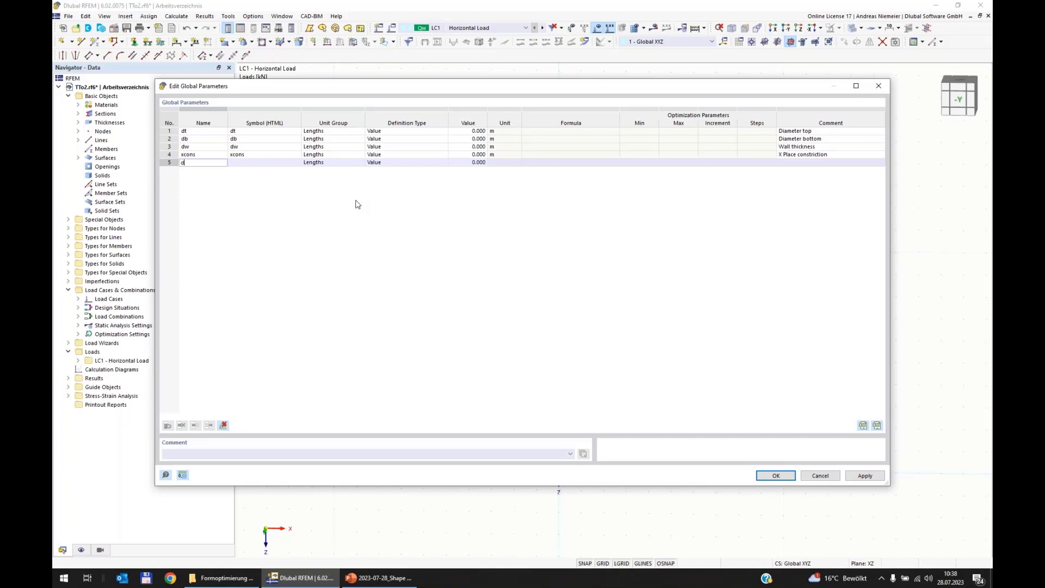
type("dcons")
left_click(800, 162)
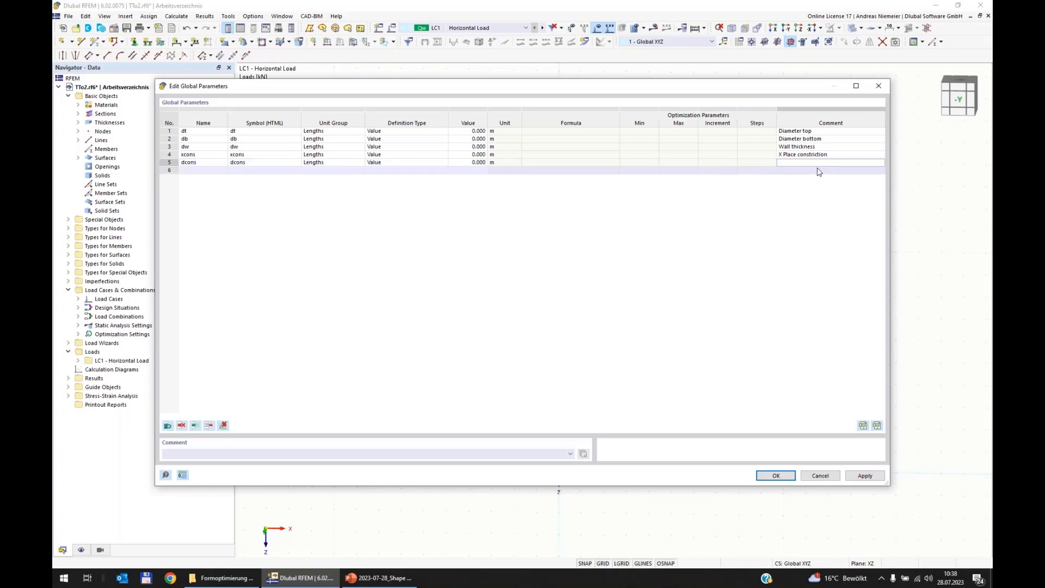
type("Direction constriction")
left_click(775, 477)
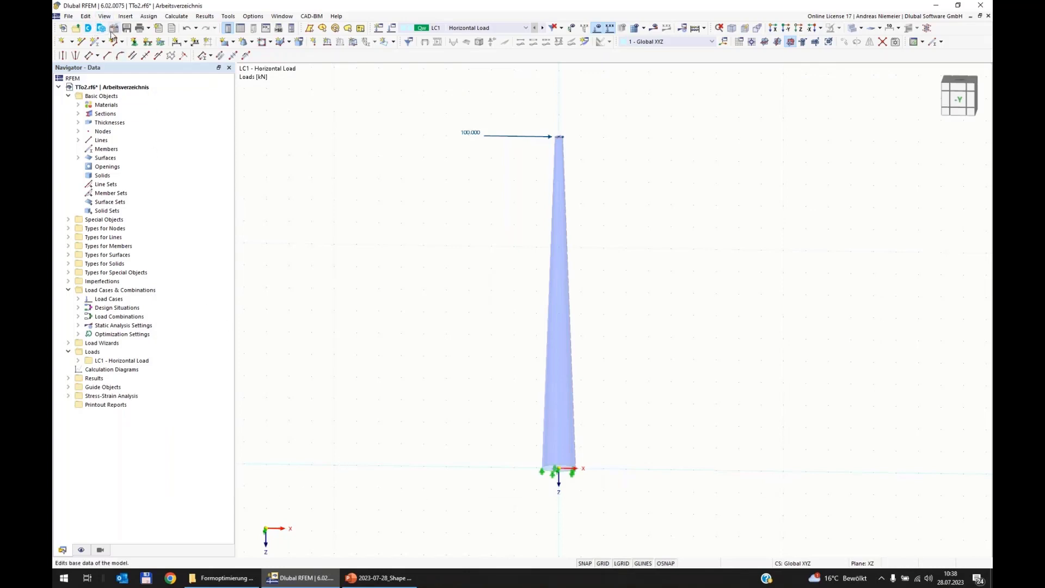
- Check the global parameter list, and review the structure parameters of the Formopti v12 block
left_click(85, 16)
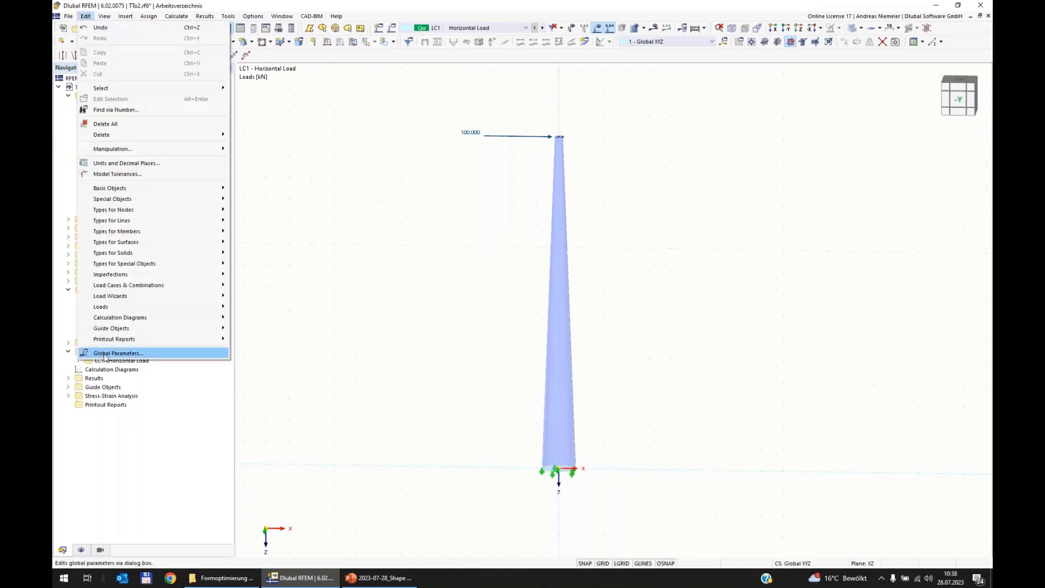
left_click(112, 353)
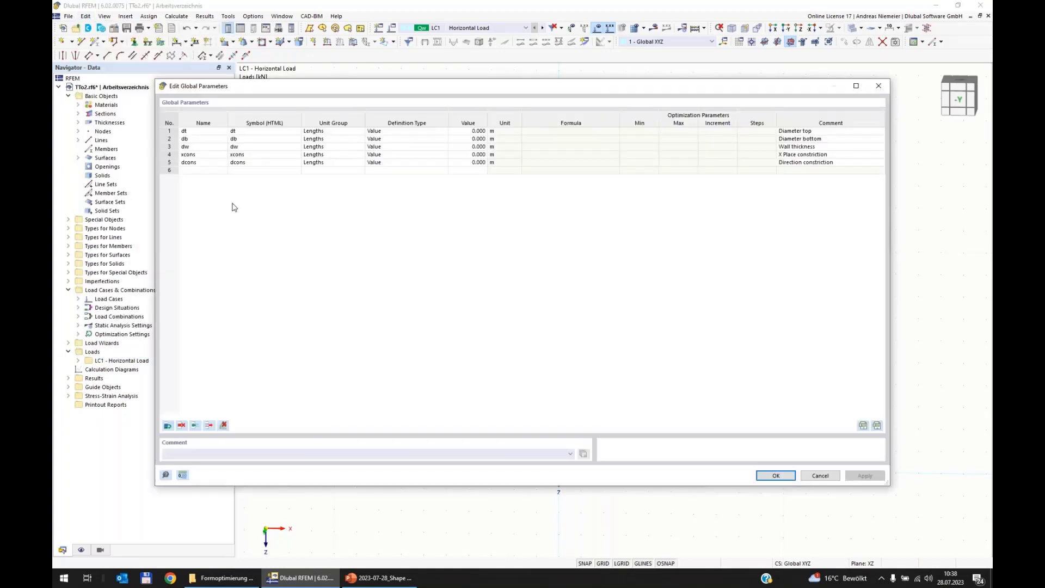
left_click(821, 476)
left_click(68, 220)
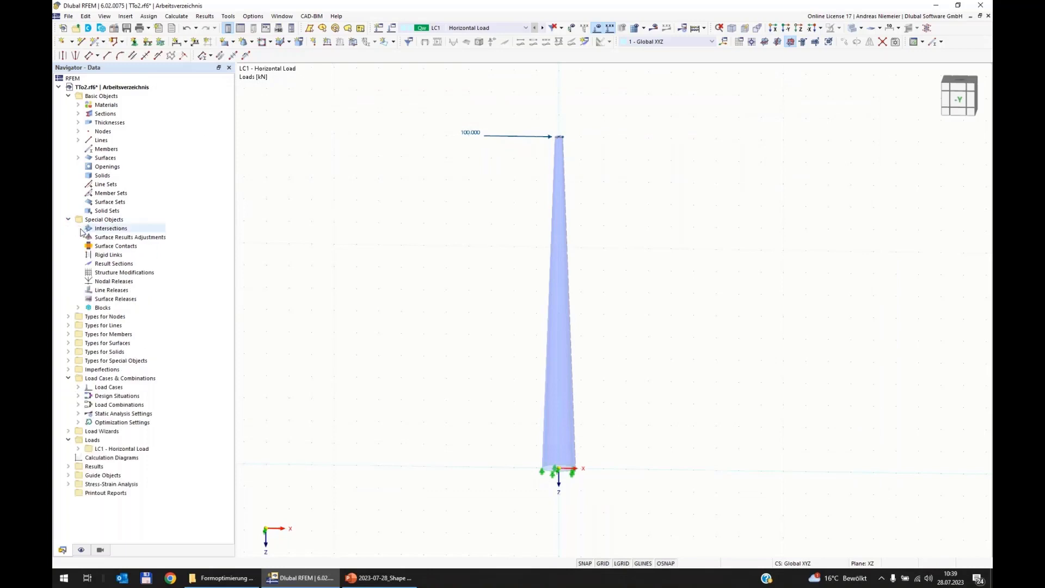
left_click(78, 308)
double_click(109, 316)
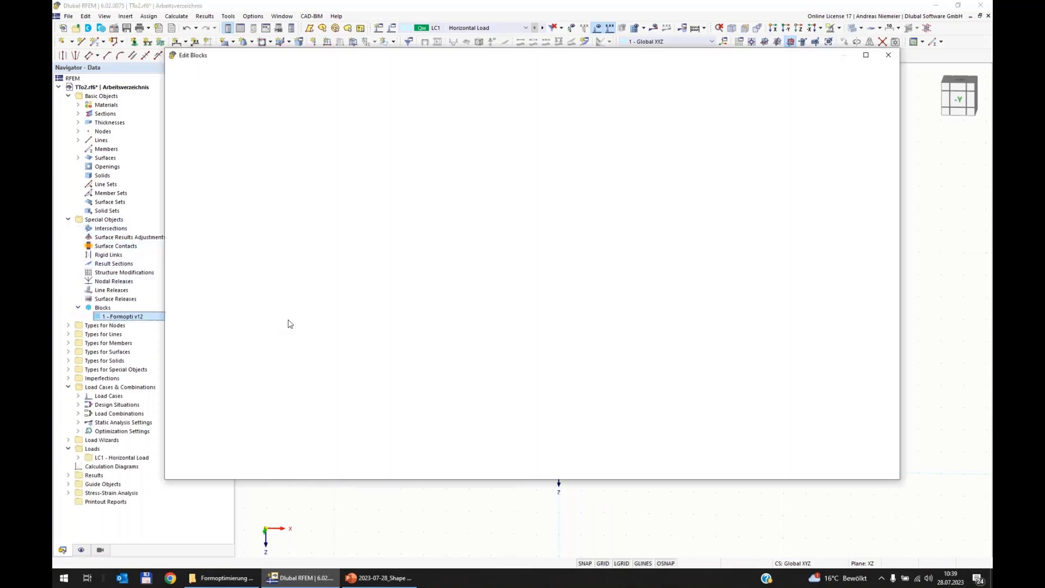
left_click(338, 105)
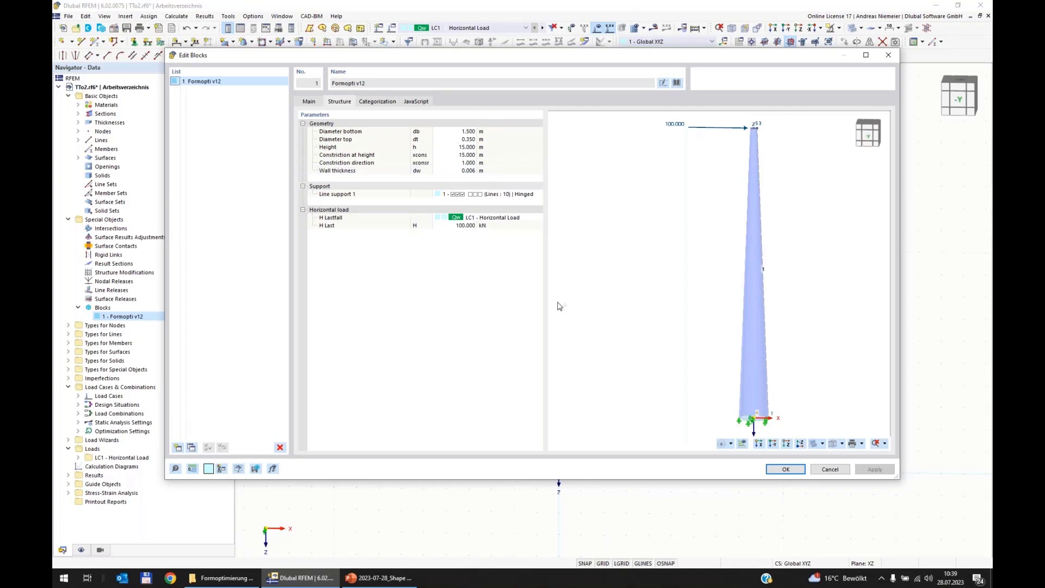
left_click(839, 472)
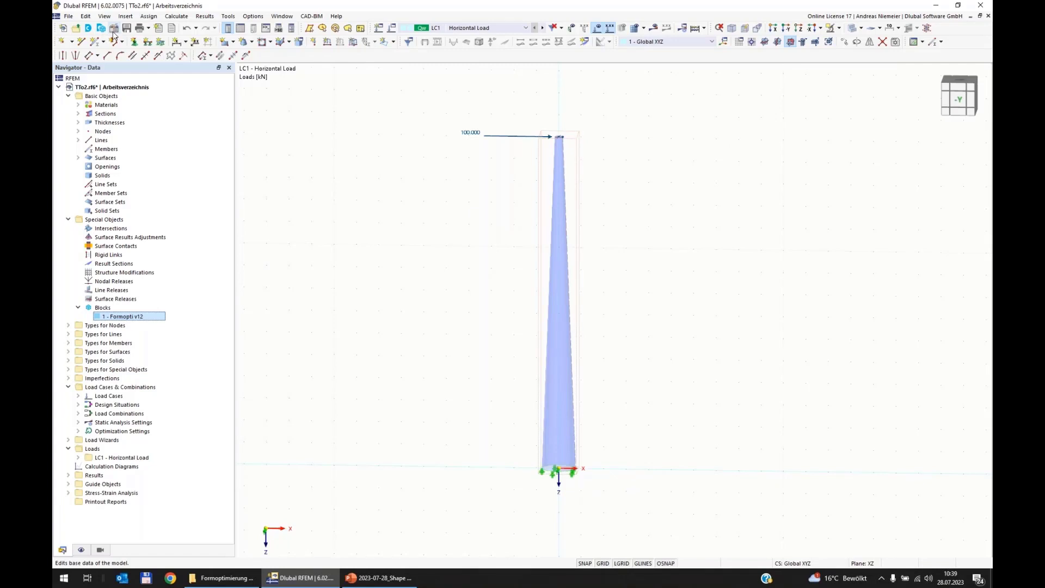
- Reopen the global parameters and set "dt" to the Optimization definition type with a value of 0.35 m
left_click(85, 16)
left_click(131, 359)
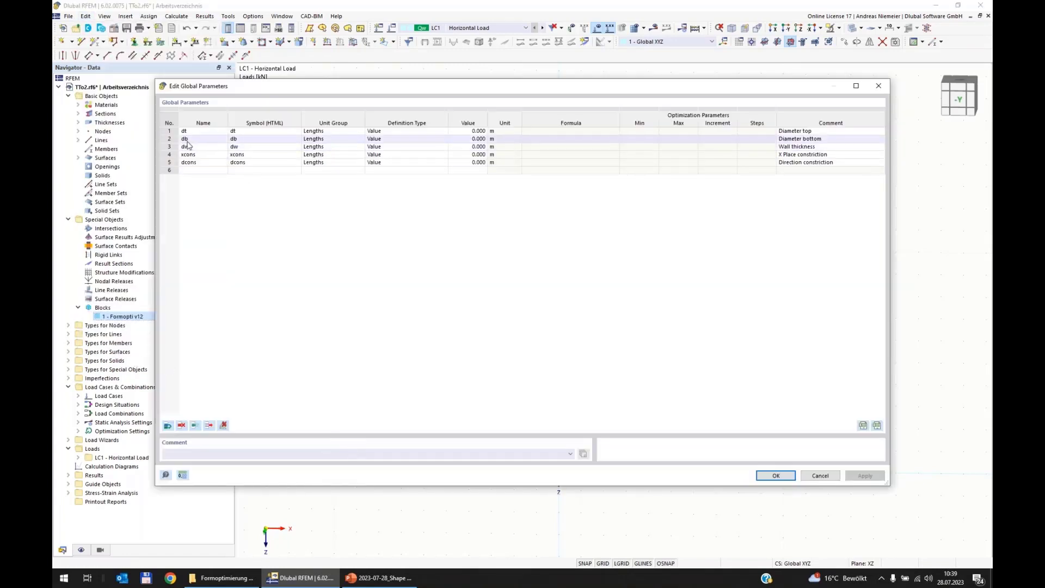
left_click(411, 132)
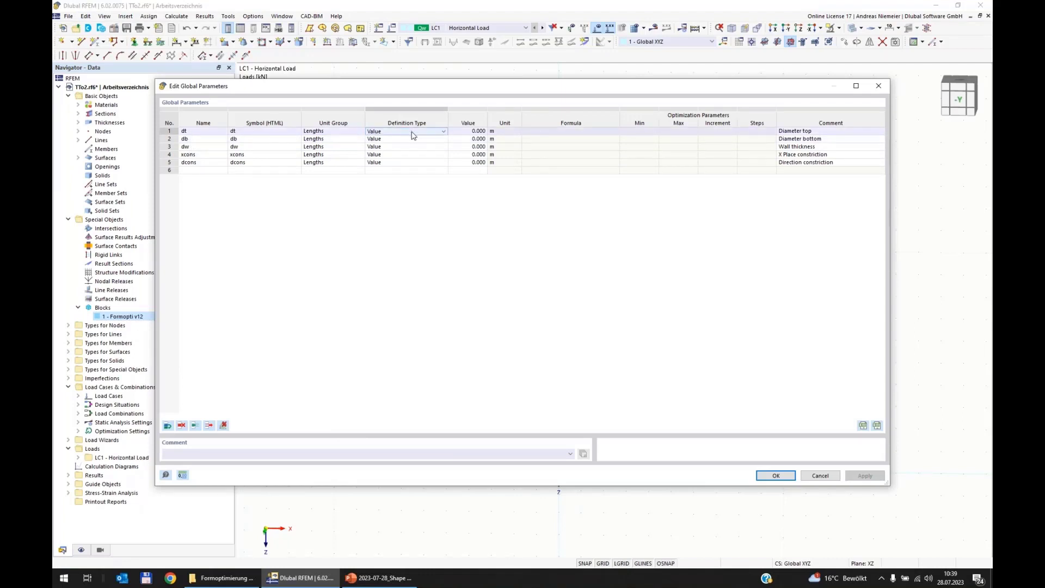
left_click(412, 134)
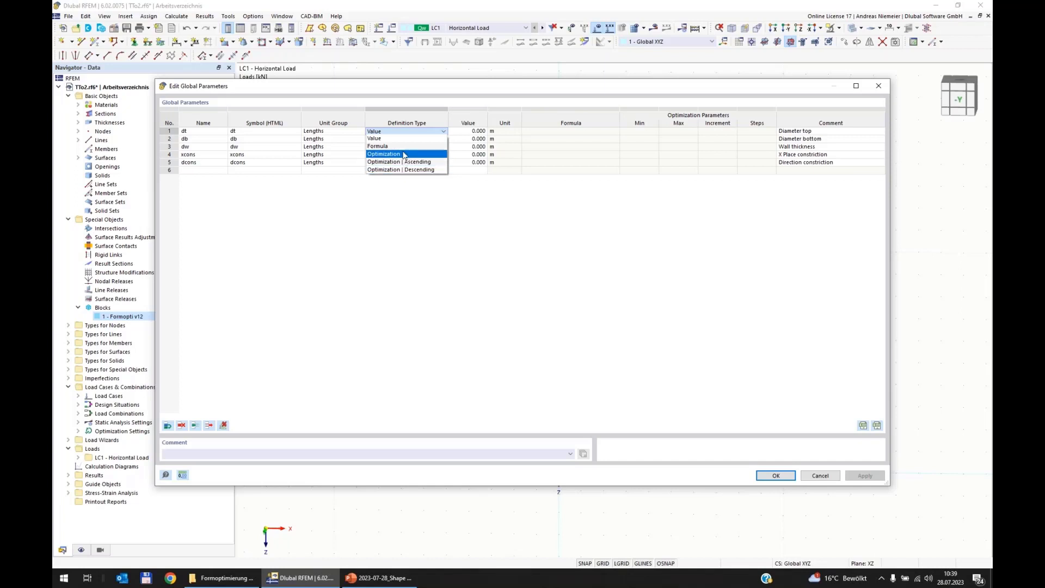
left_click(400, 155)
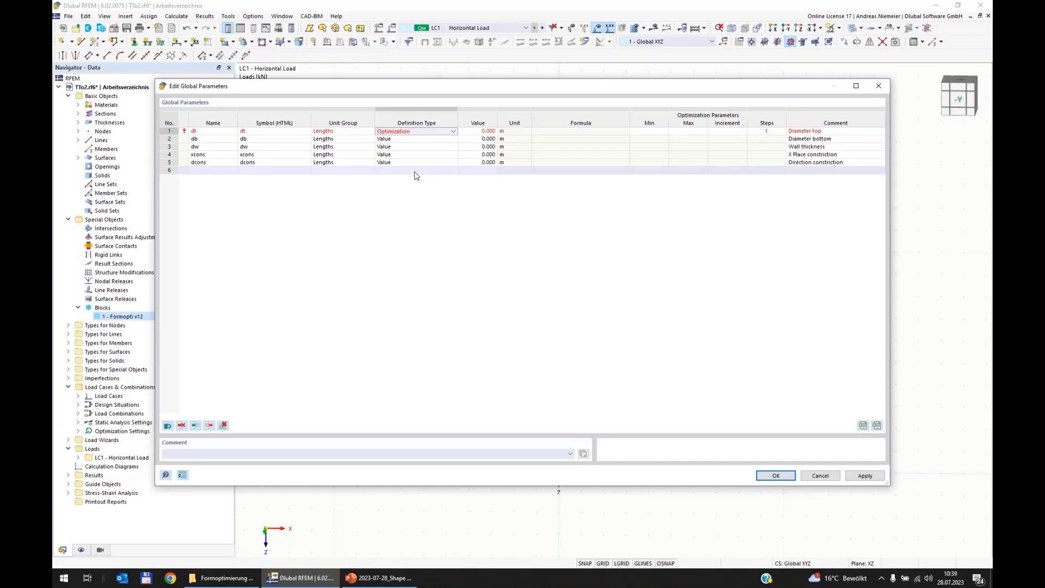
left_click(474, 131)
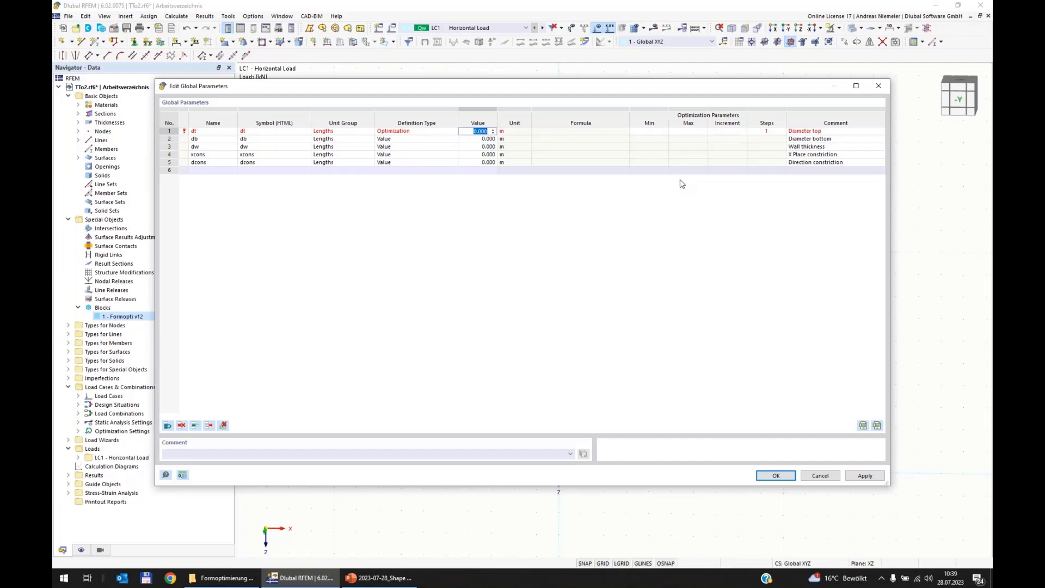
type("0,35")
- Set the optimization range of "dt" to minimum 0.1 m, maximum 0.6 m and increment 0.1 m
left_click_drag(658, 169, 655, 162)
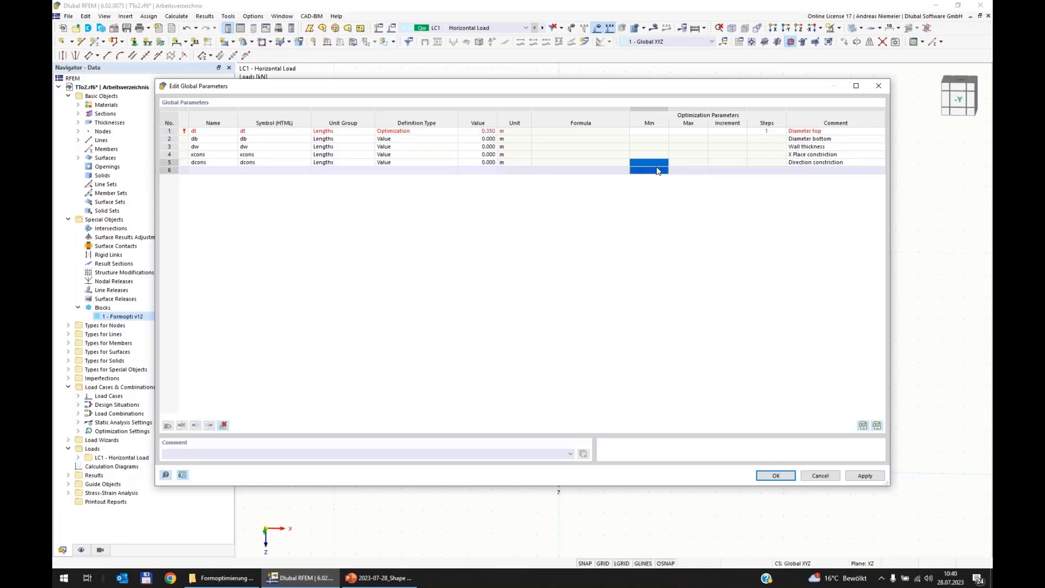
left_click(656, 132)
type("0,1")
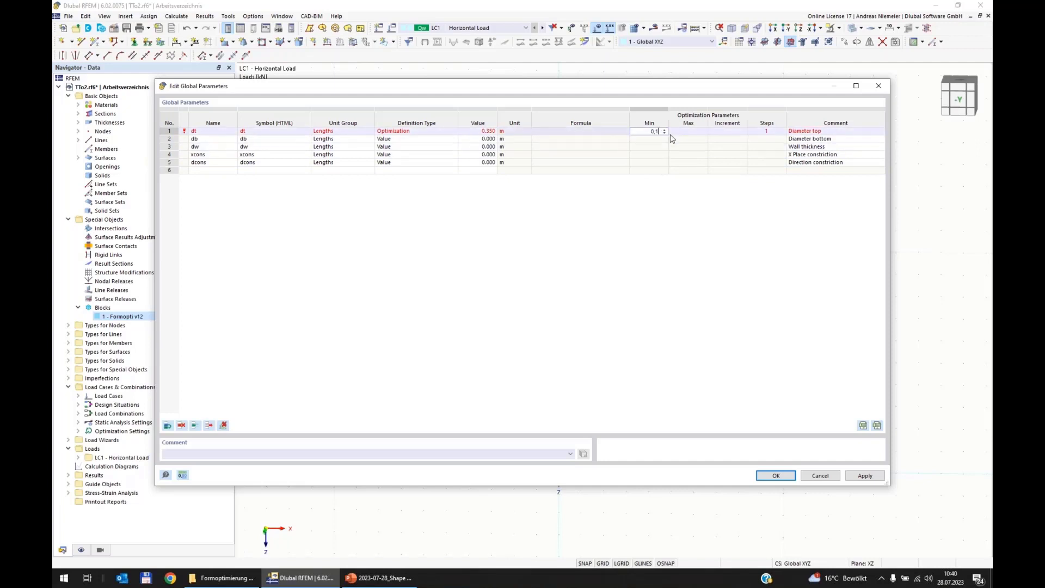
key("Tab")
type("0.")
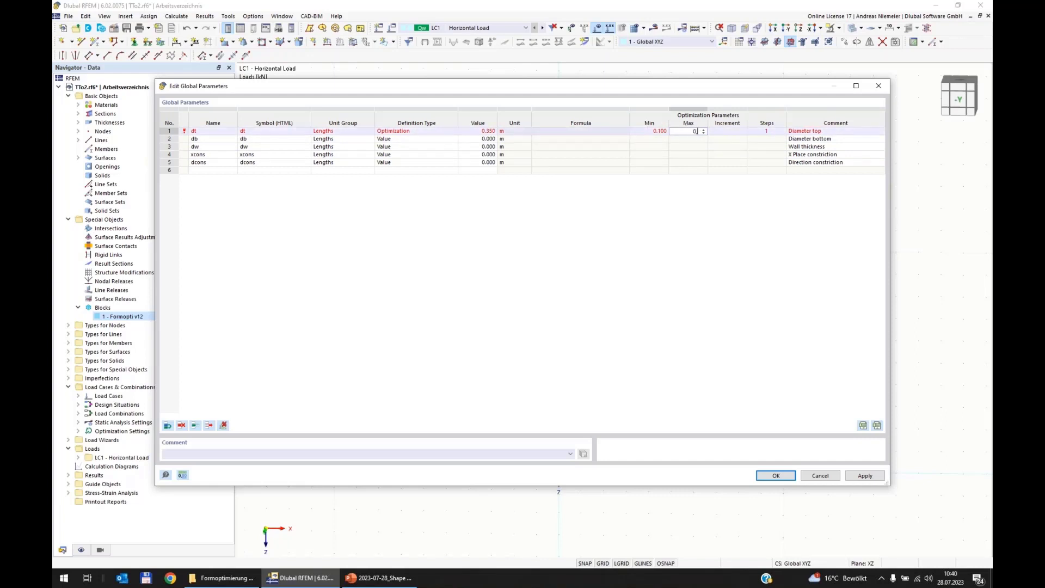
type("6")
key("Tab")
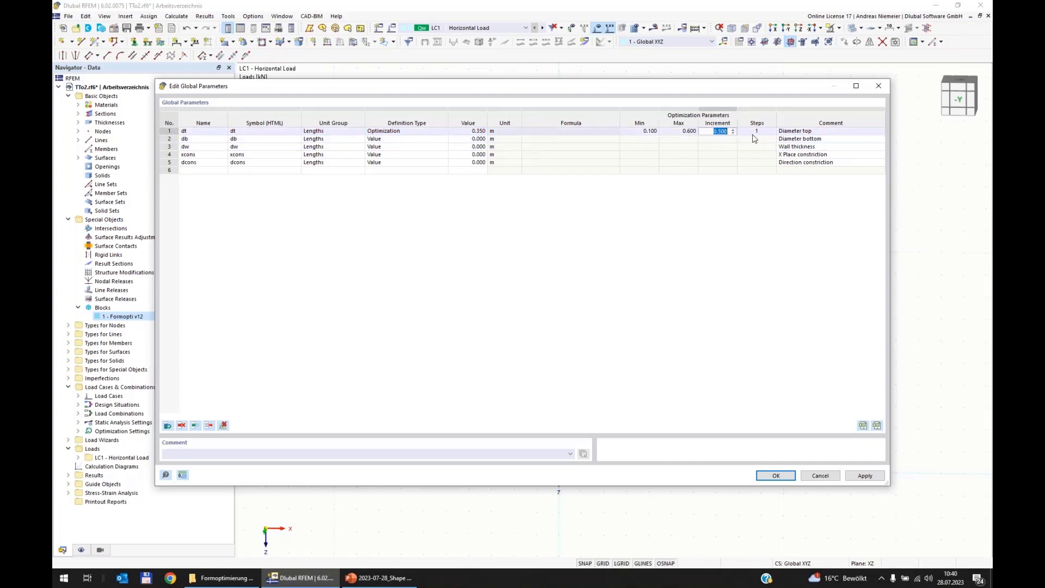
type("0,1")
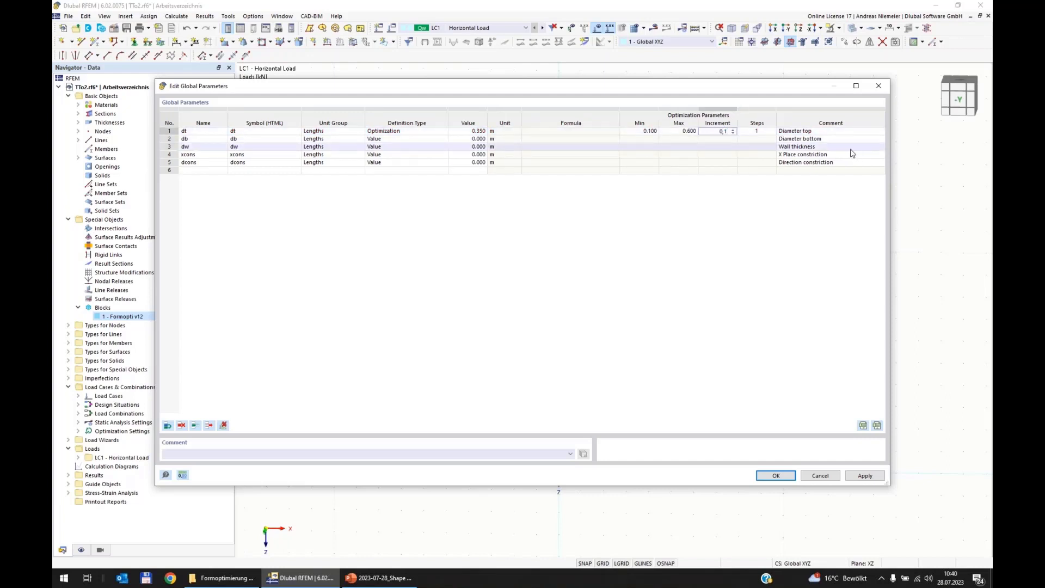
left_click(717, 154)
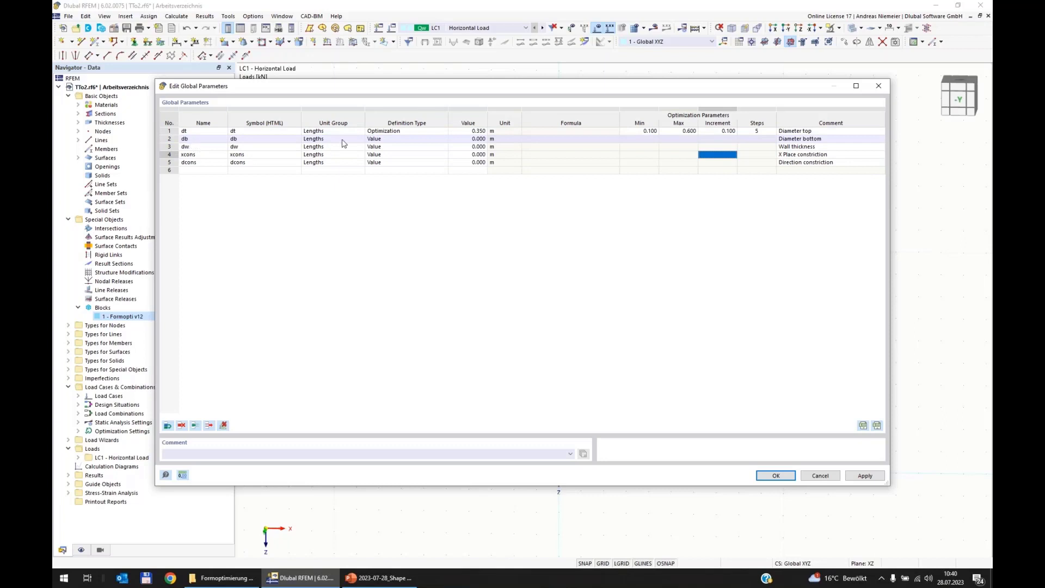
- Set "db" to the Optimization definition type with a value of 1 m
left_click(406, 139)
left_click(405, 139)
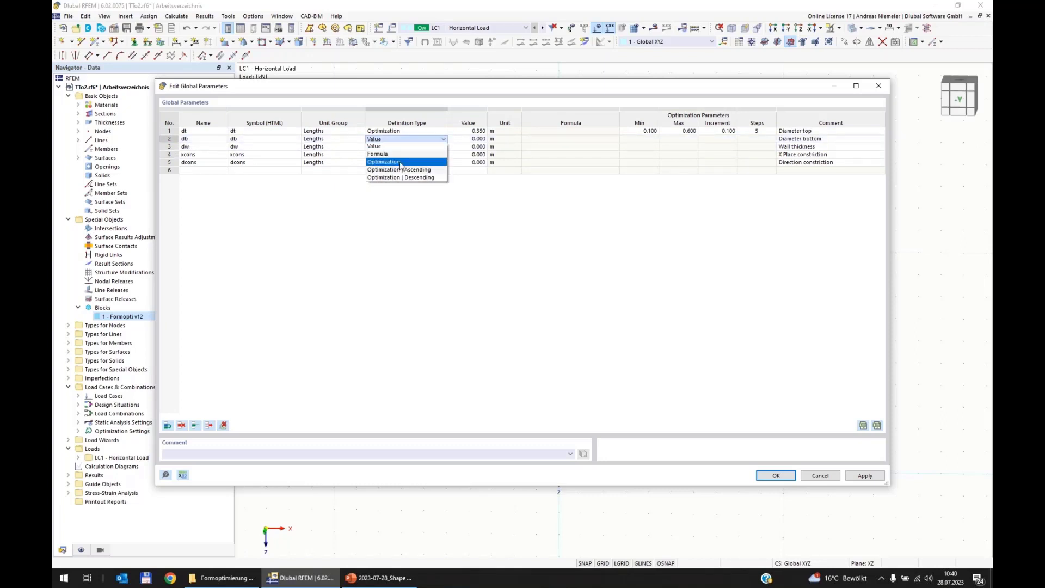
left_click(401, 163)
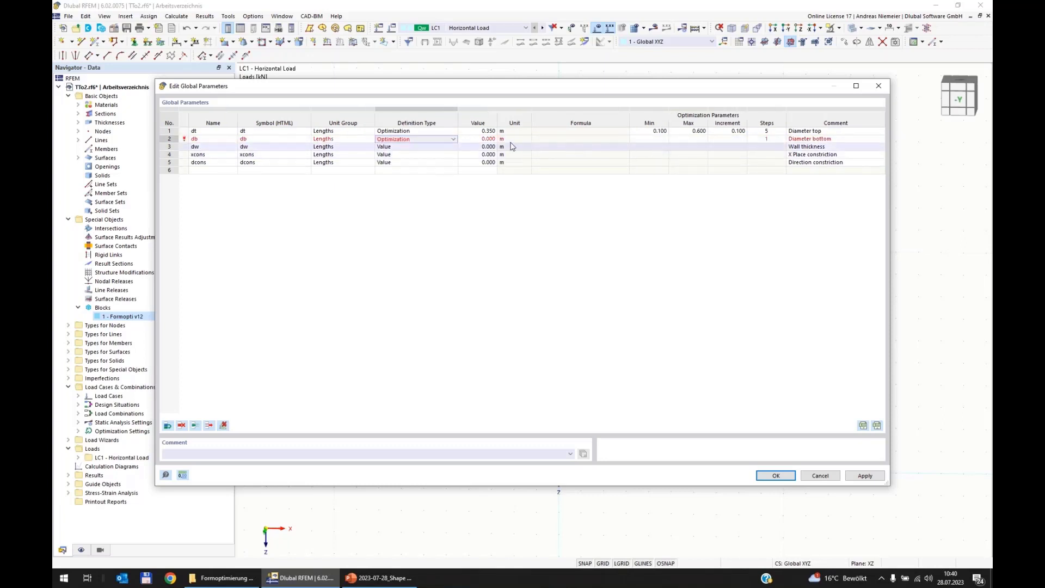
left_click(490, 138)
type("1")
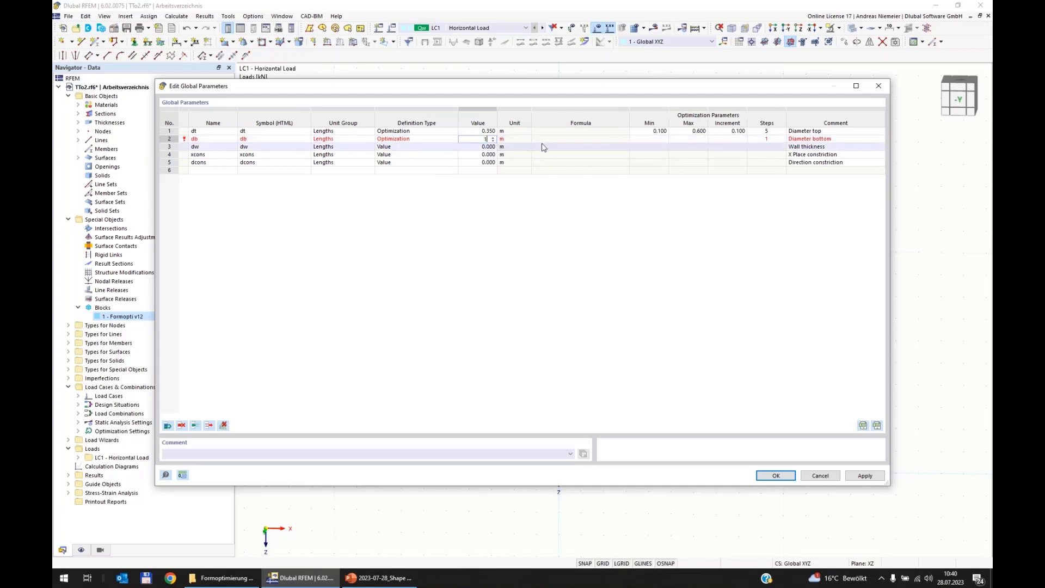
- Set the optimization range of "db" to minimum 1 m, maximum 1.5 m and increment 0.1 m
left_click(649, 139)
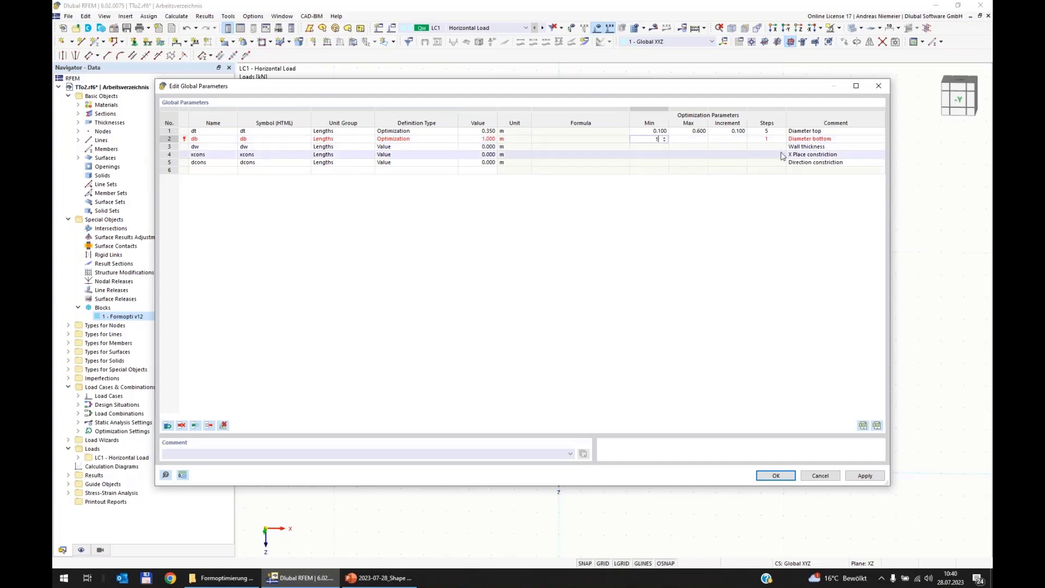
key("Tab")
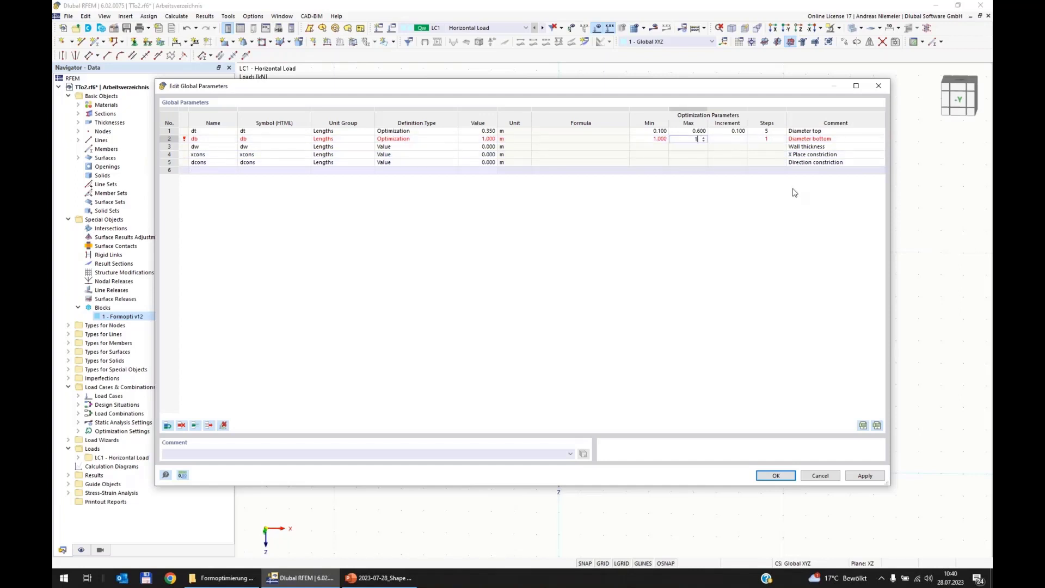
type("1,5")
left_click(719, 163)
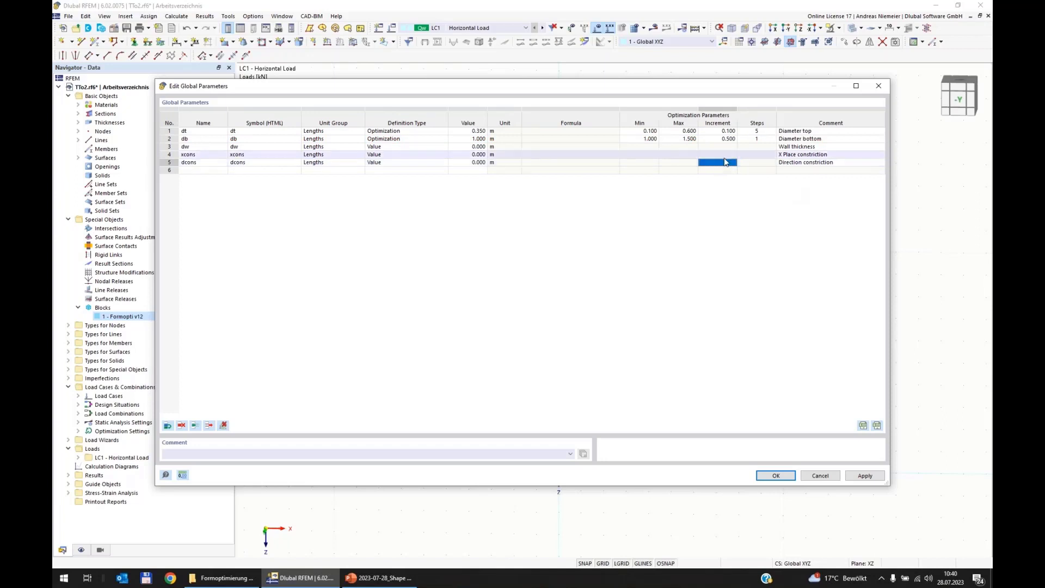
double_click(720, 139)
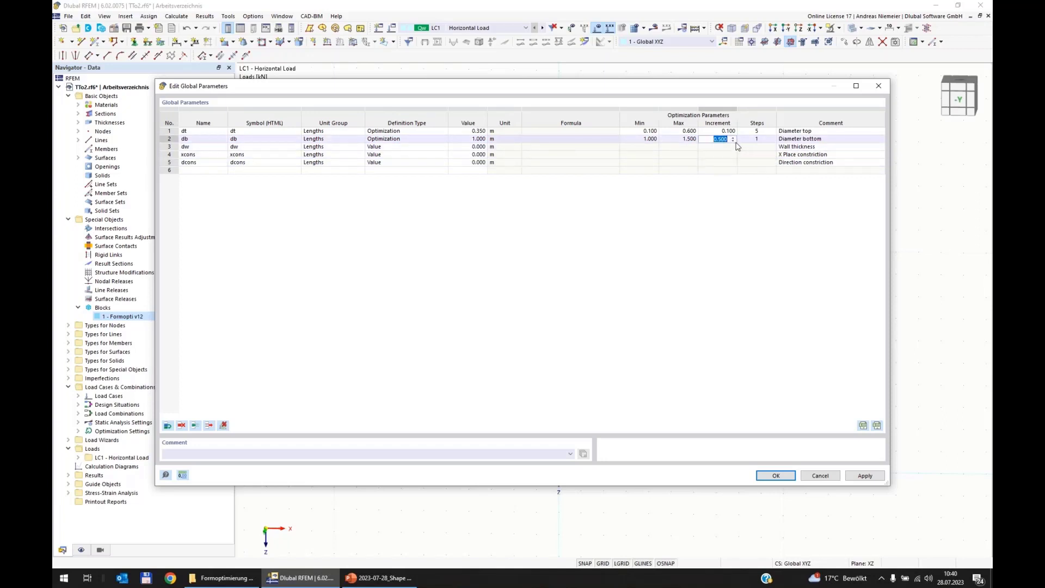
type("0,1")
left_click(719, 163)
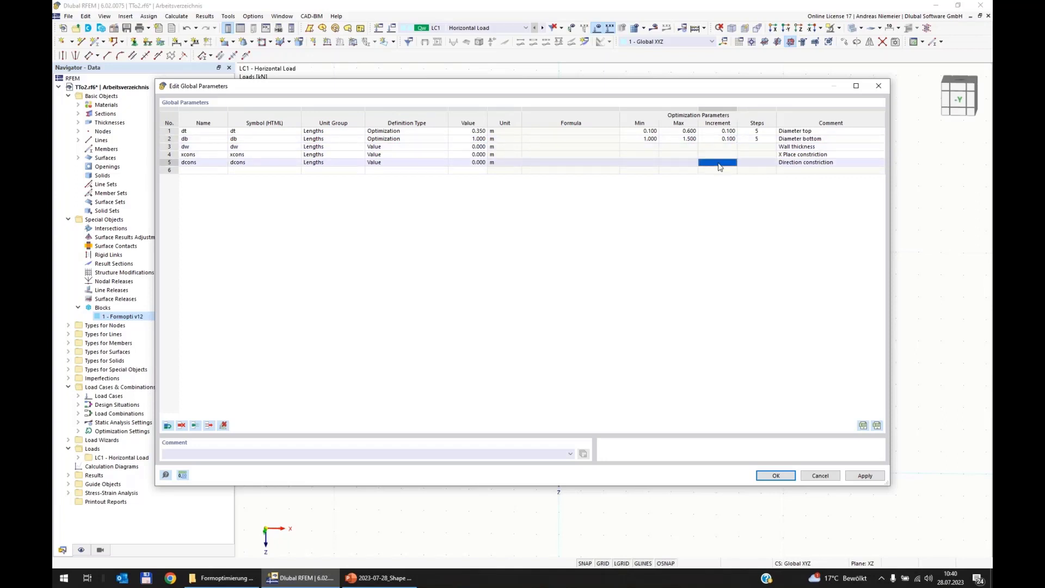
- Set "dw" to the Optimization definition type with a value of 0.006 m
left_click(422, 148)
left_click(422, 148)
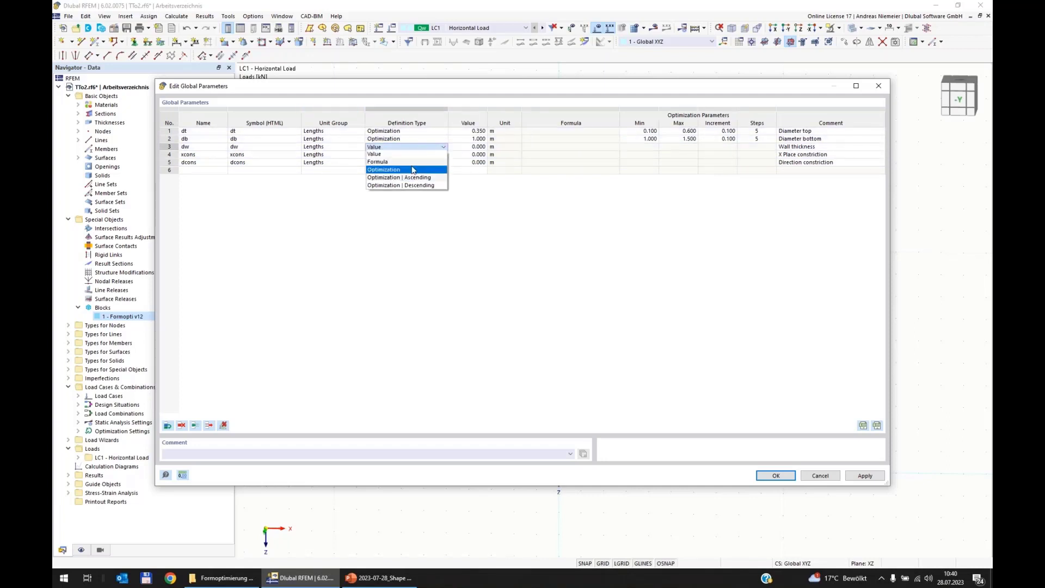
left_click(411, 170)
key("Tab")
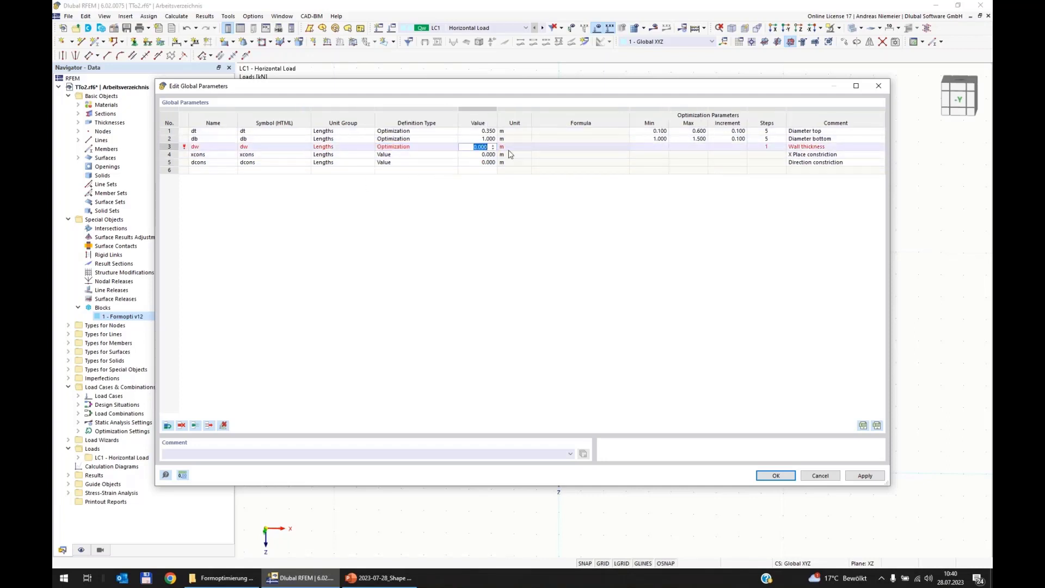
type("0,006")
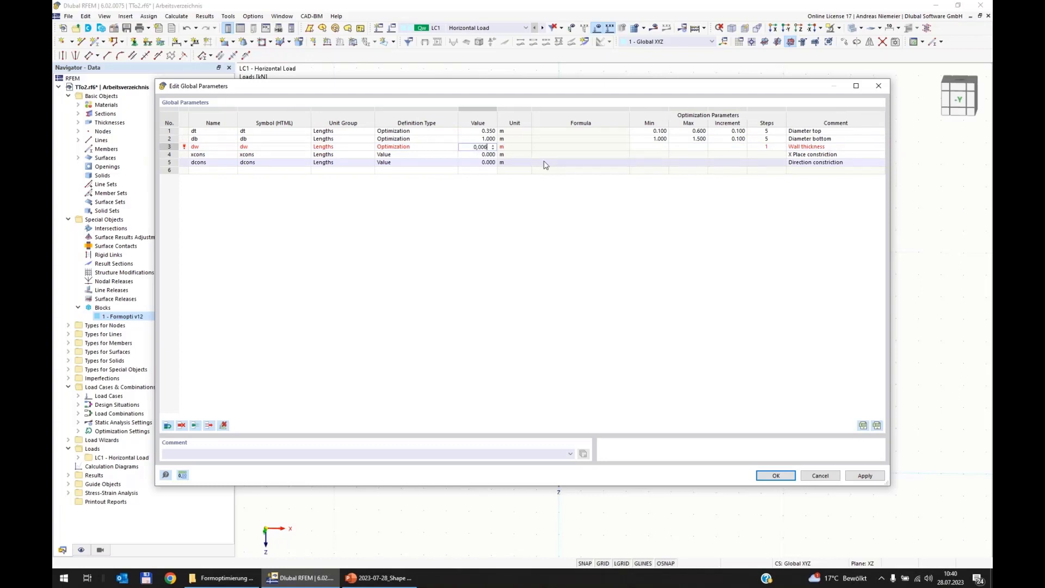
- Set the optimization range of "dw" to minimum 0.004 m, maximum 0.010 m and increment 0.002 m
left_click(649, 147)
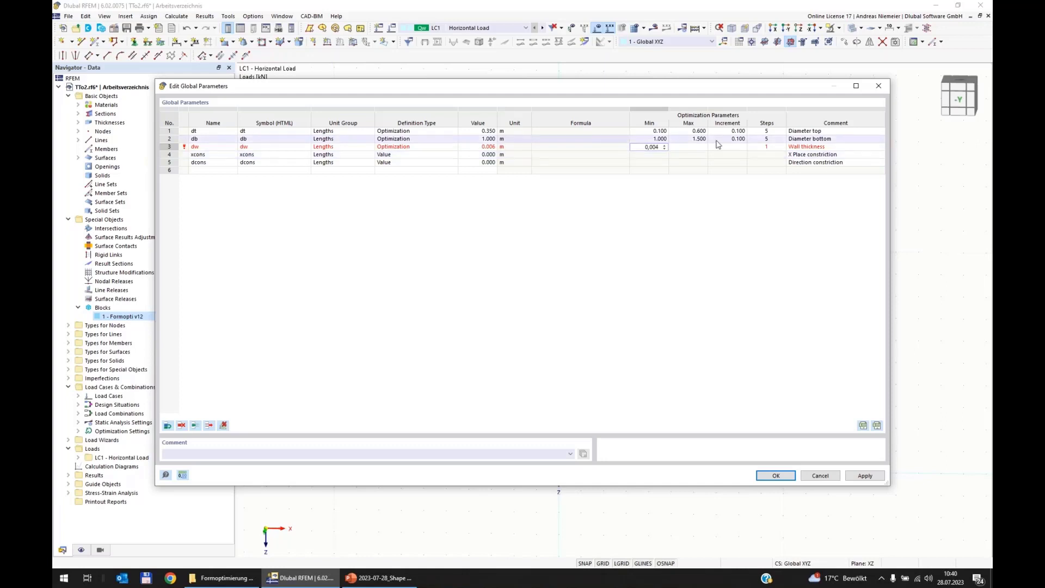
key("Tab")
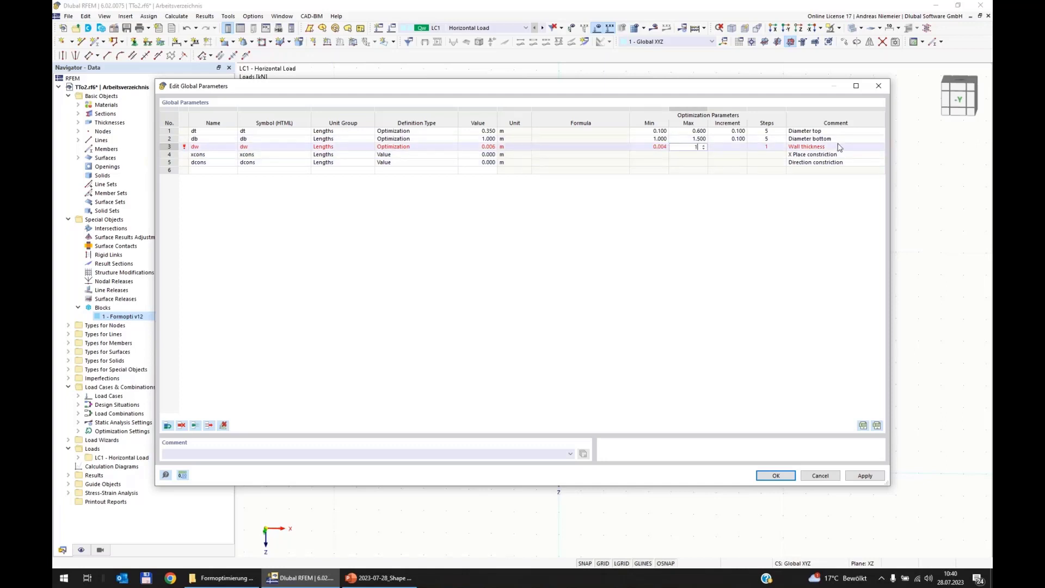
type("0.010")
key("Tab")
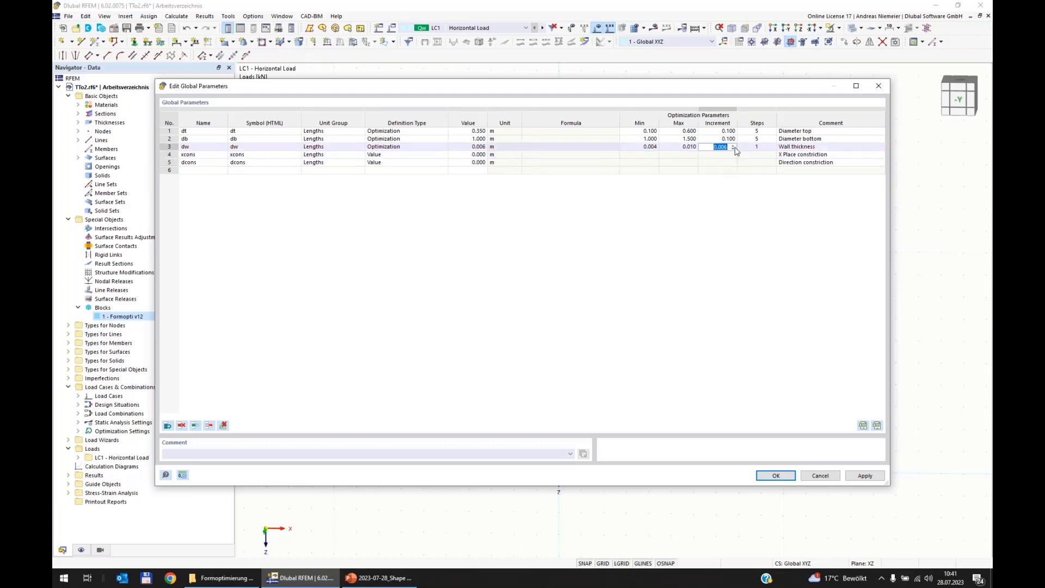
type("0.")
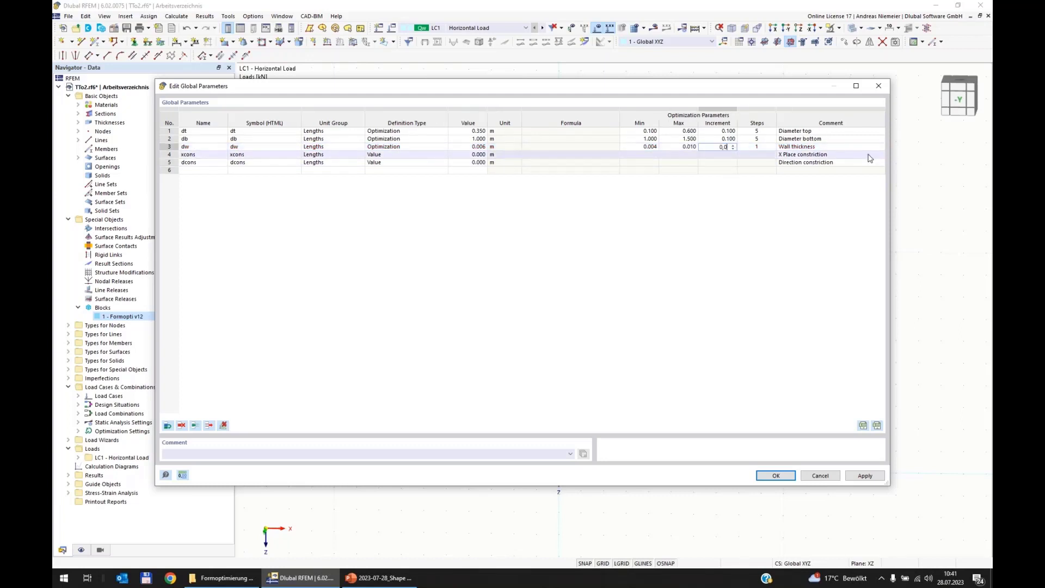
type("002")
key("Tab")
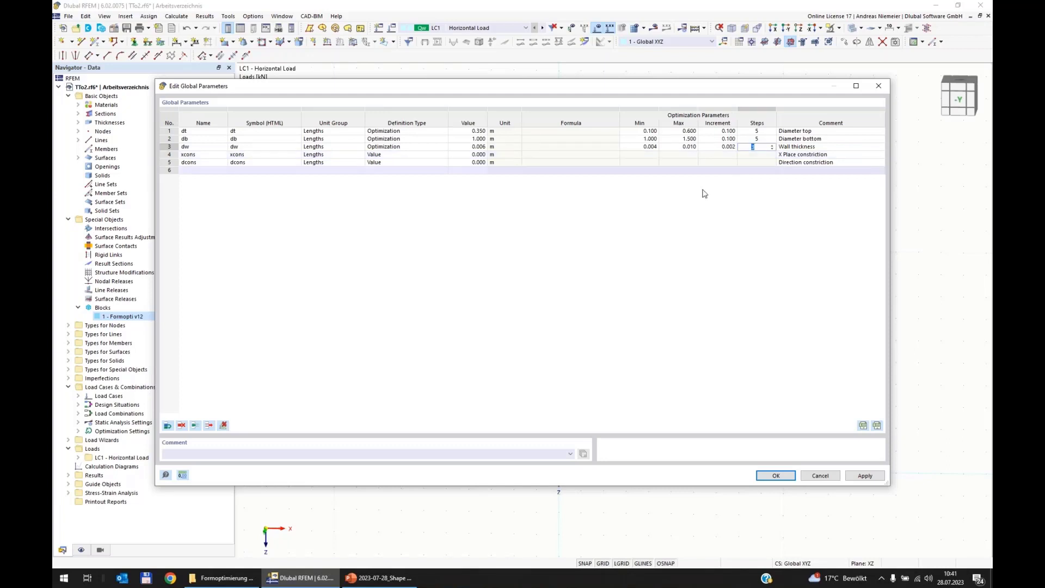
left_click(626, 171)
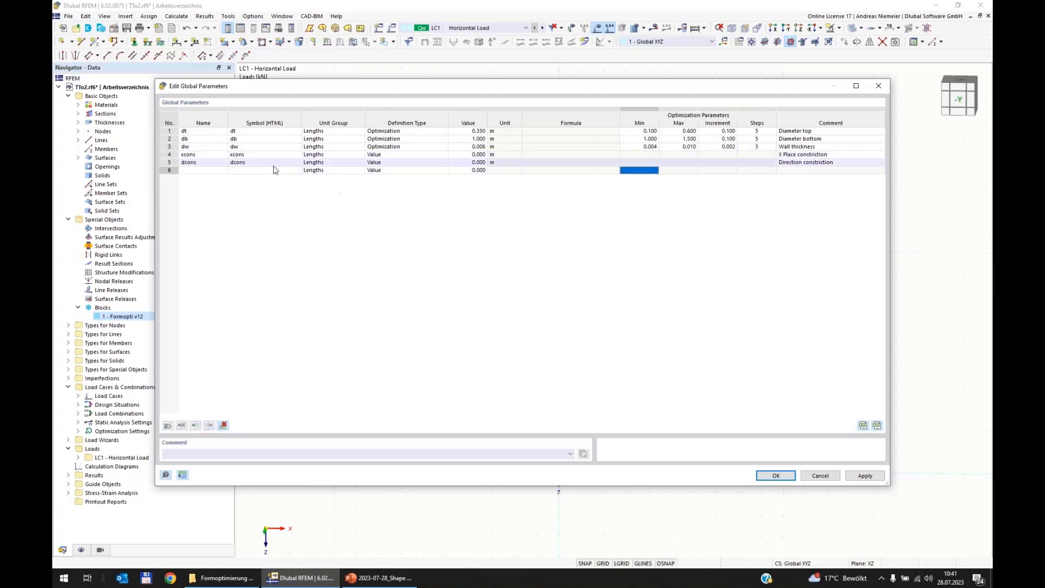
- Give "xcons" a value of 1.5 m and set its definition type to Optimization
double_click(468, 155)
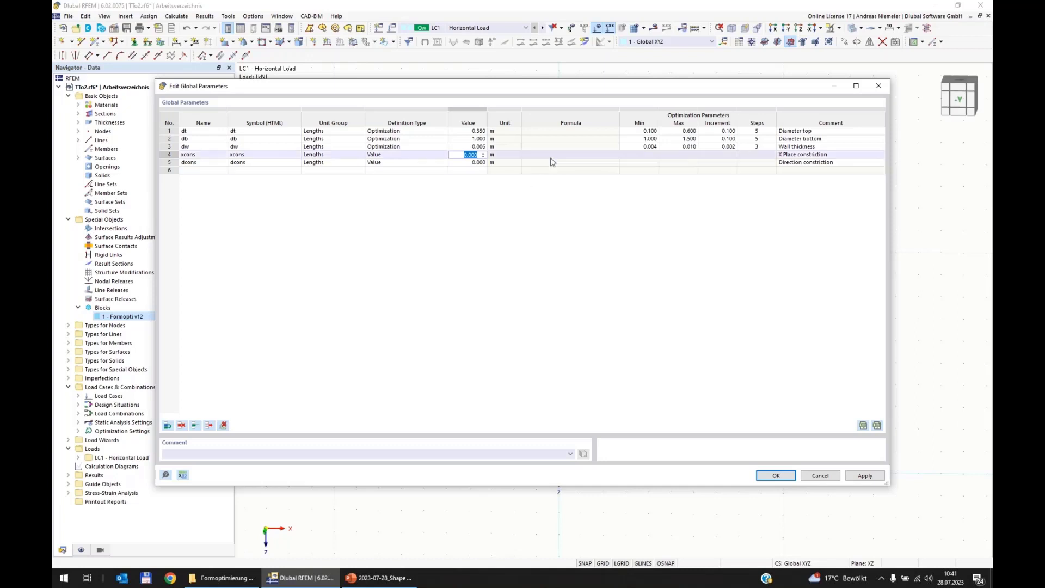
type("1,5")
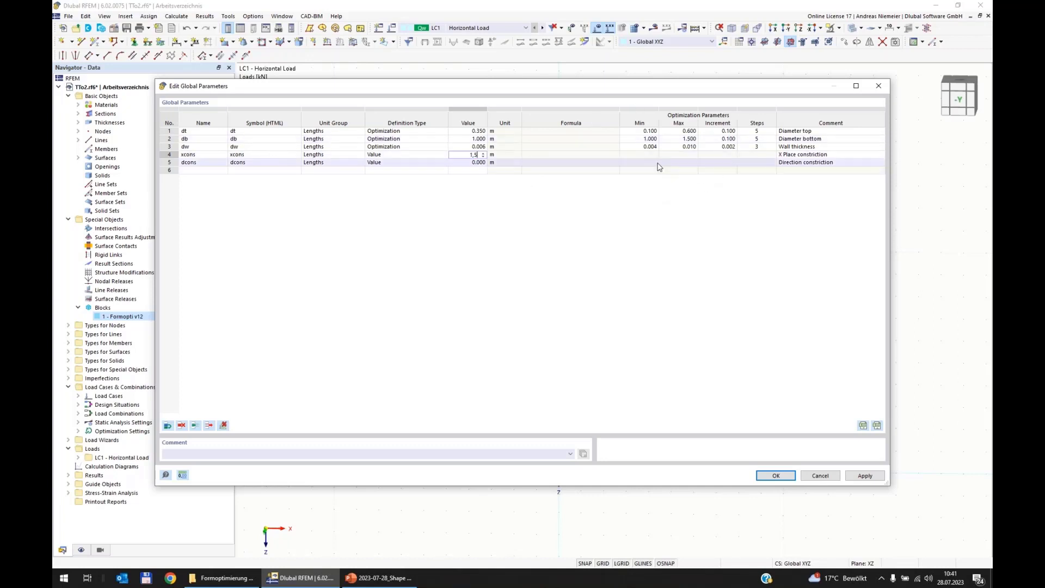
left_click(440, 162)
left_click(426, 155)
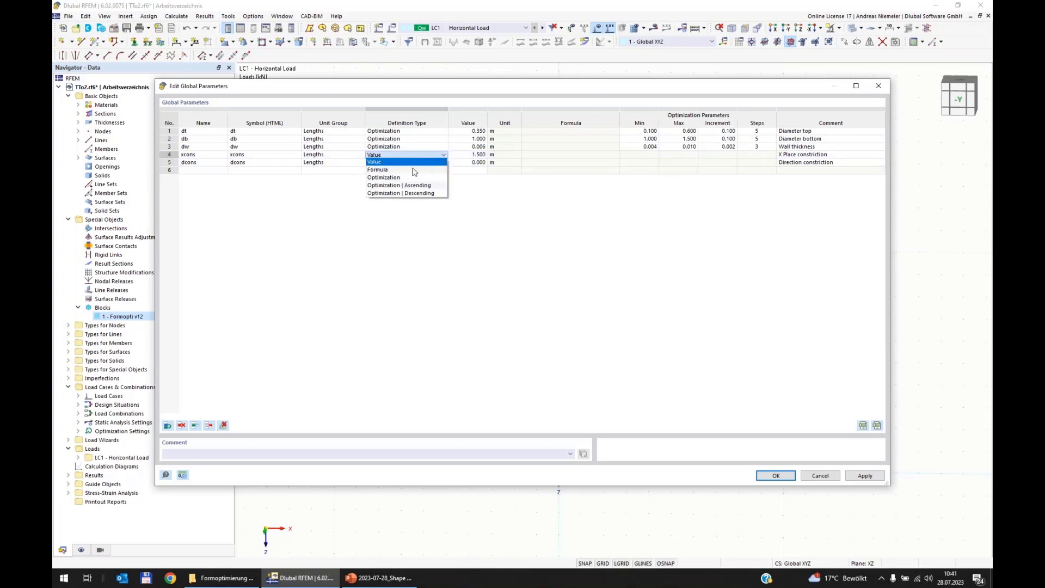
left_click(412, 182)
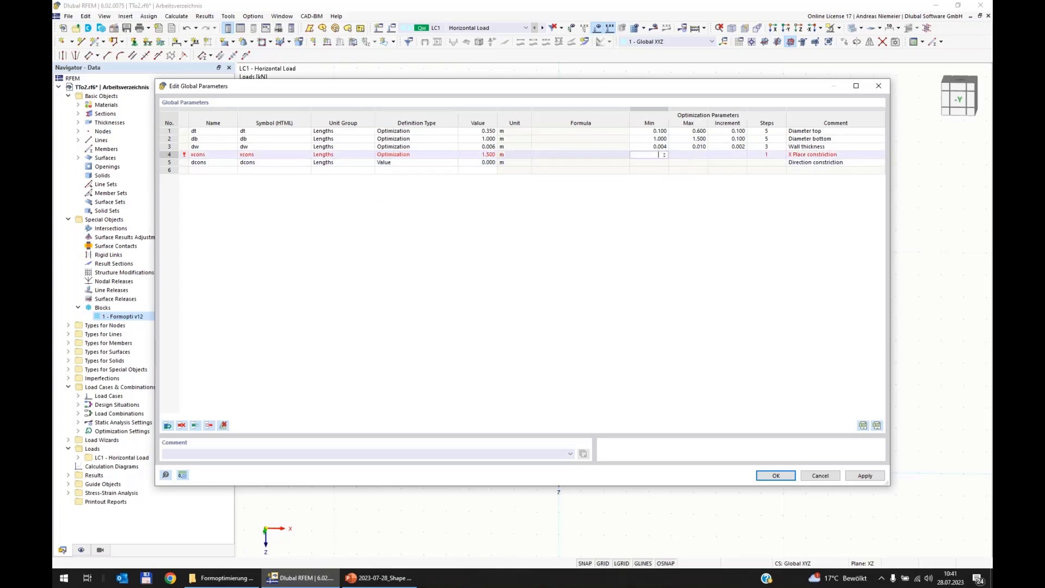
- Set the optimization range of "xcons" to minimum 1.5 m, maximum 15 m and increment 1.5 m
left_click(648, 155)
key("Tab")
key("Tab")
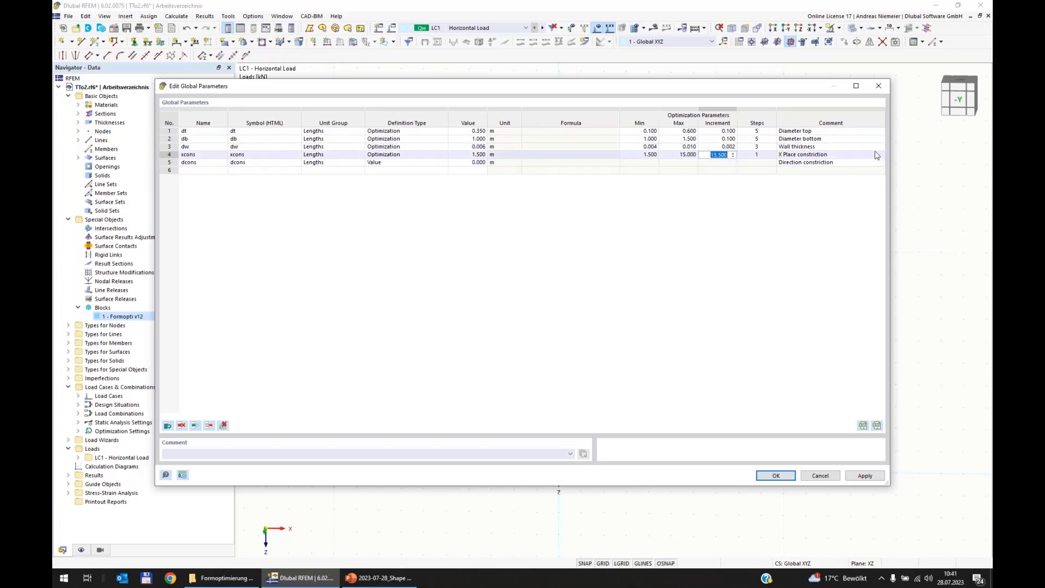
type("1,5")
left_click(699, 198)
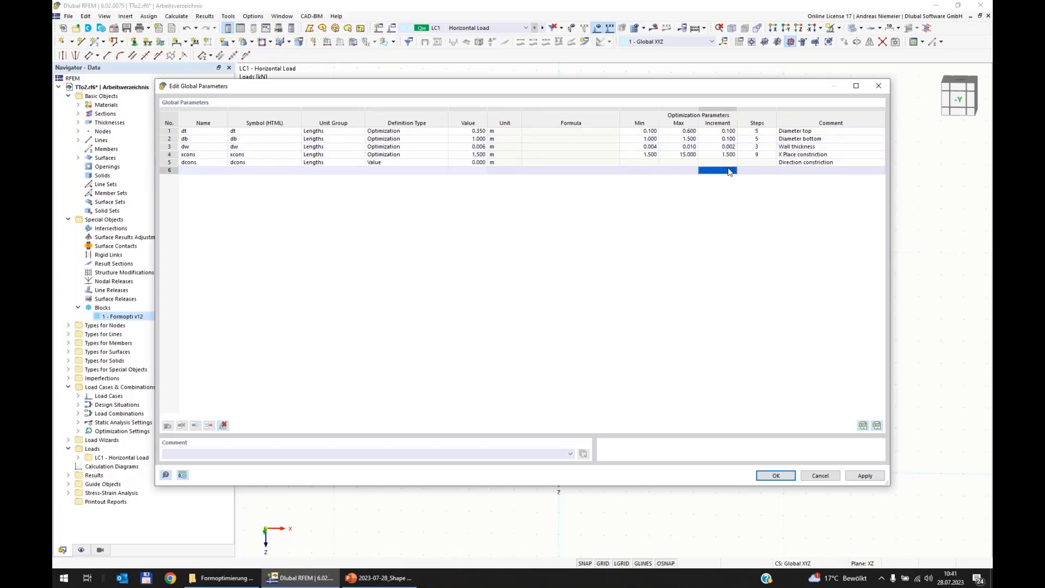
- Set "dcons" to the Optimization definition type with a value of 1 m
left_click(414, 163)
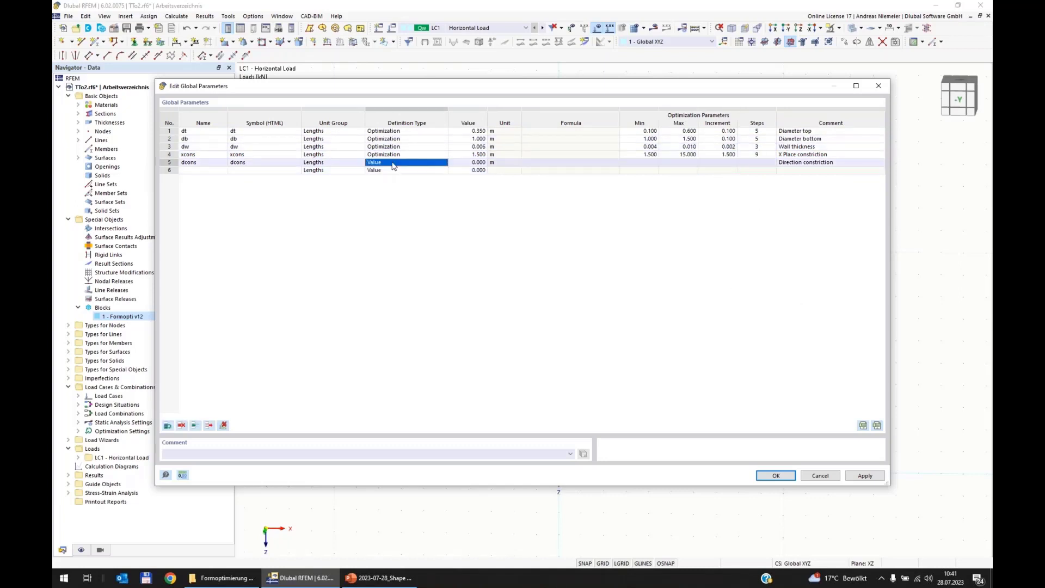
left_click(420, 163)
left_click(420, 167)
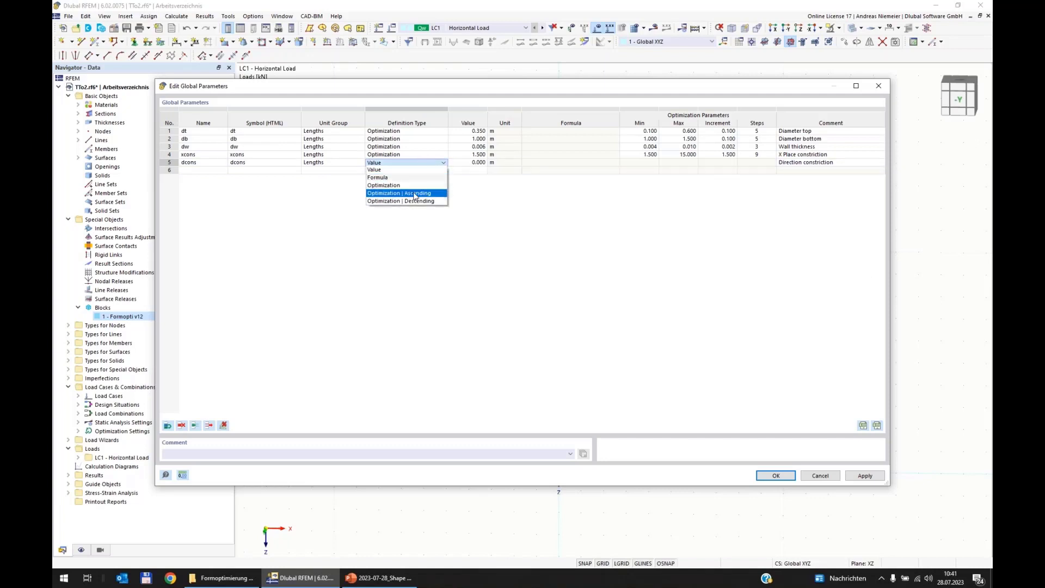
left_click(417, 191)
left_click(484, 162)
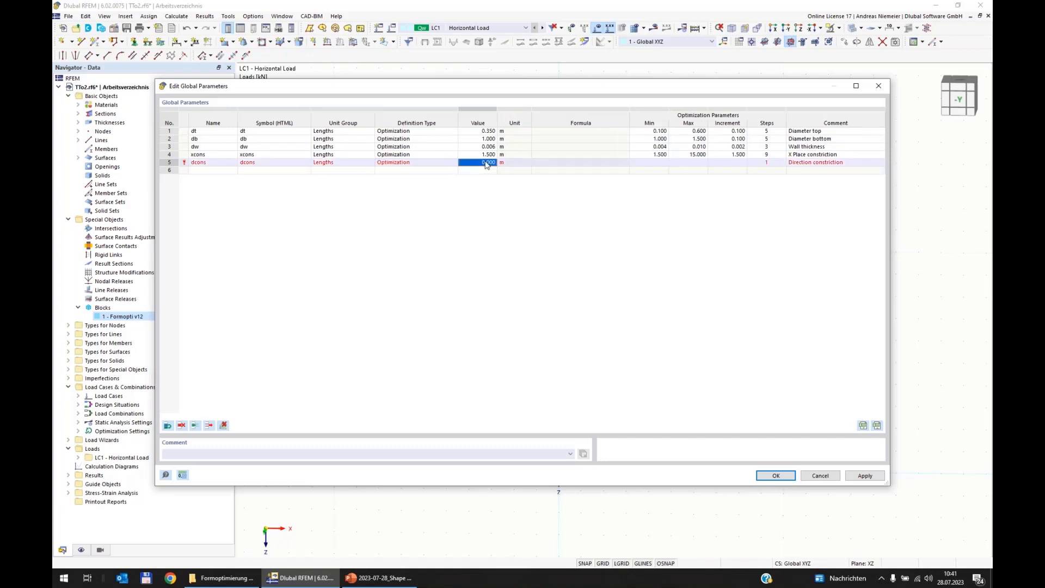
type("1")
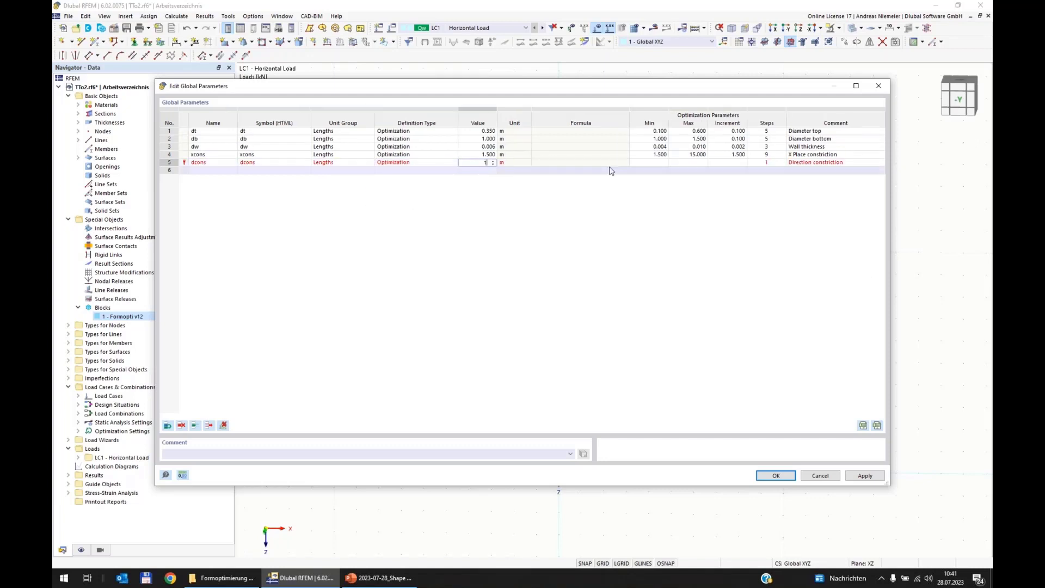
- Set the optimization range of "dcons" to minimum -1 m and maximum 1 m, and accept the global parameters
left_click(653, 162)
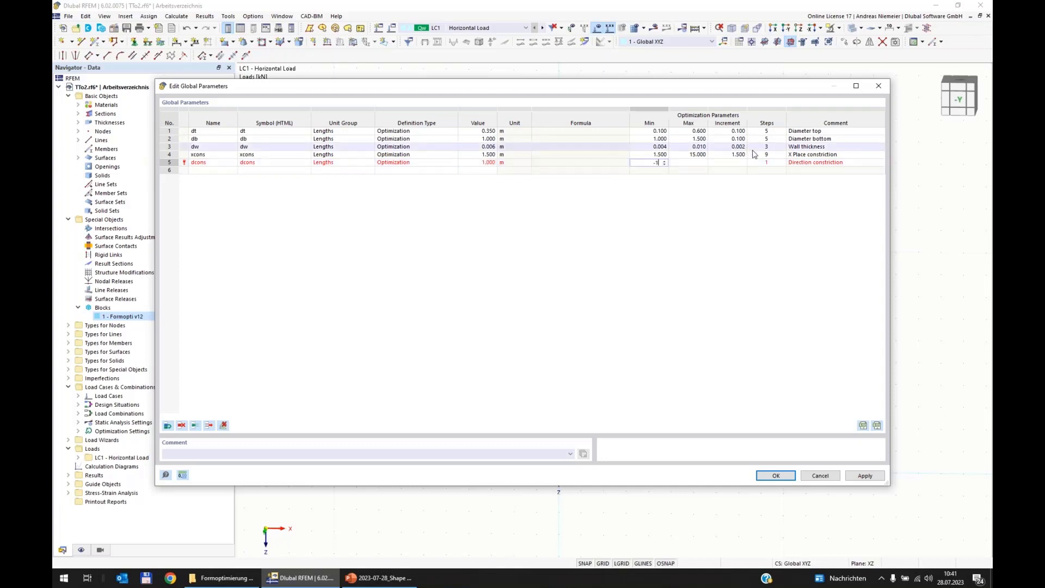
type("-1")
key("Tab")
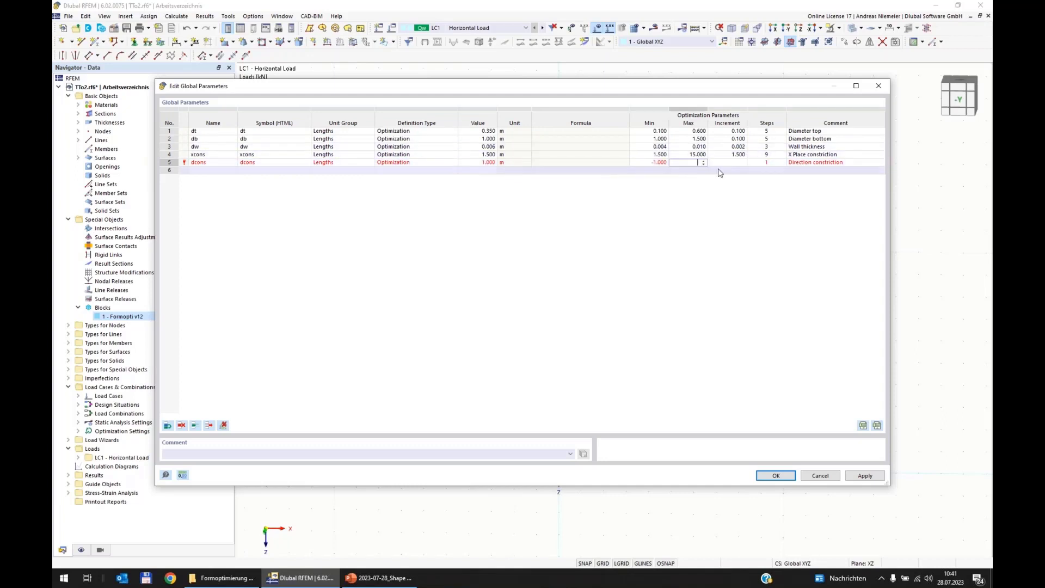
type("1")
key("Tab")
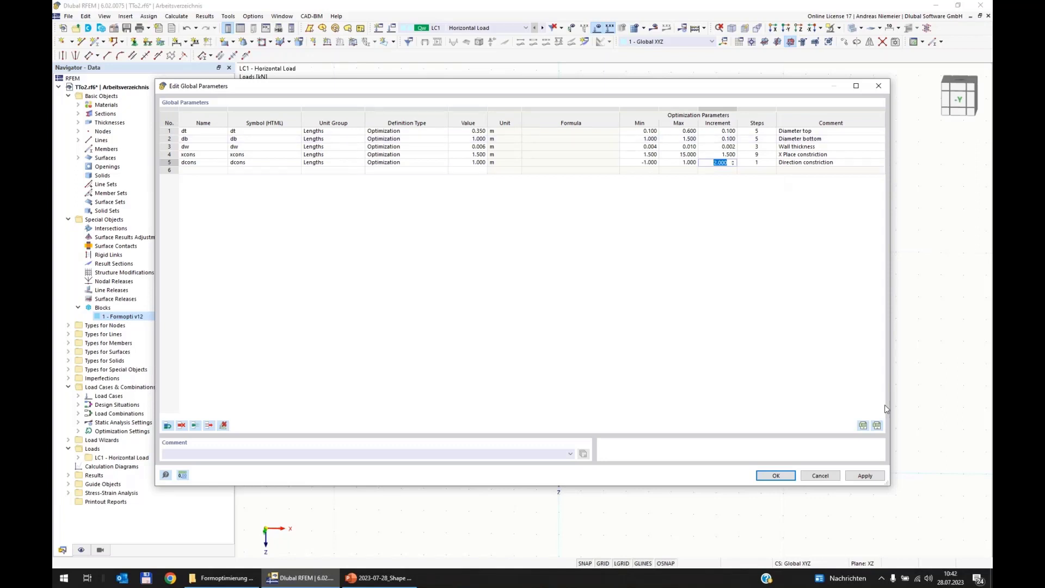
left_click(784, 474)
left_click(787, 476)
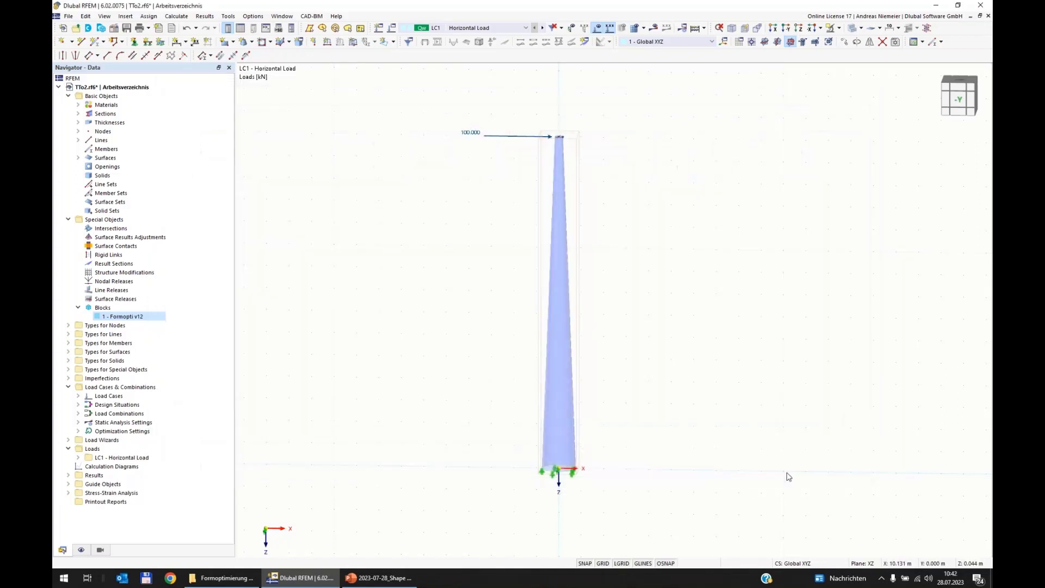
- Open the structure parameters of the Formopti v12 block and link its bottom diameter to "=db" and top diameter to "=dt"
double_click(117, 318)
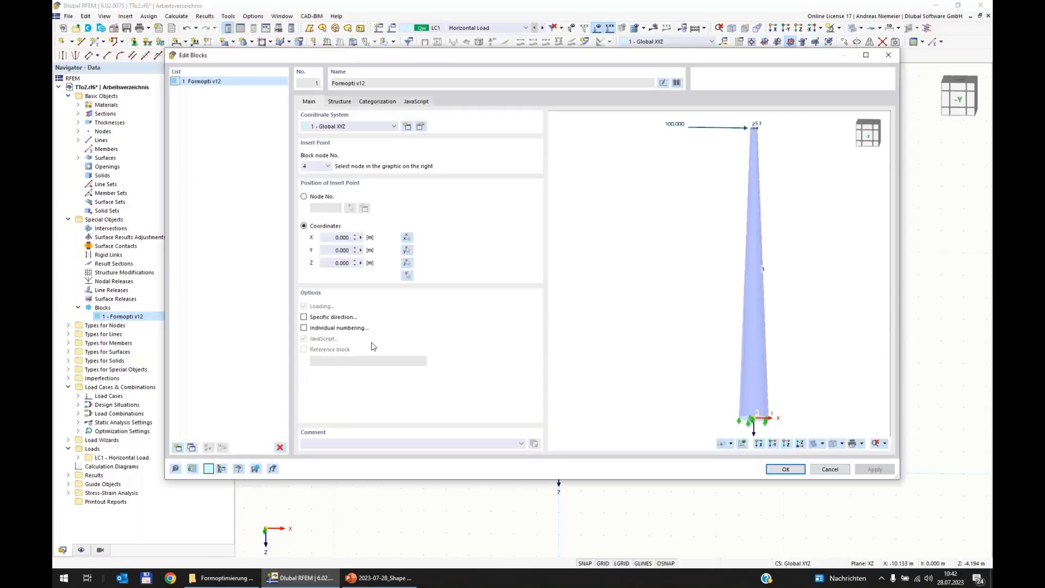
left_click(339, 101)
left_click(460, 131)
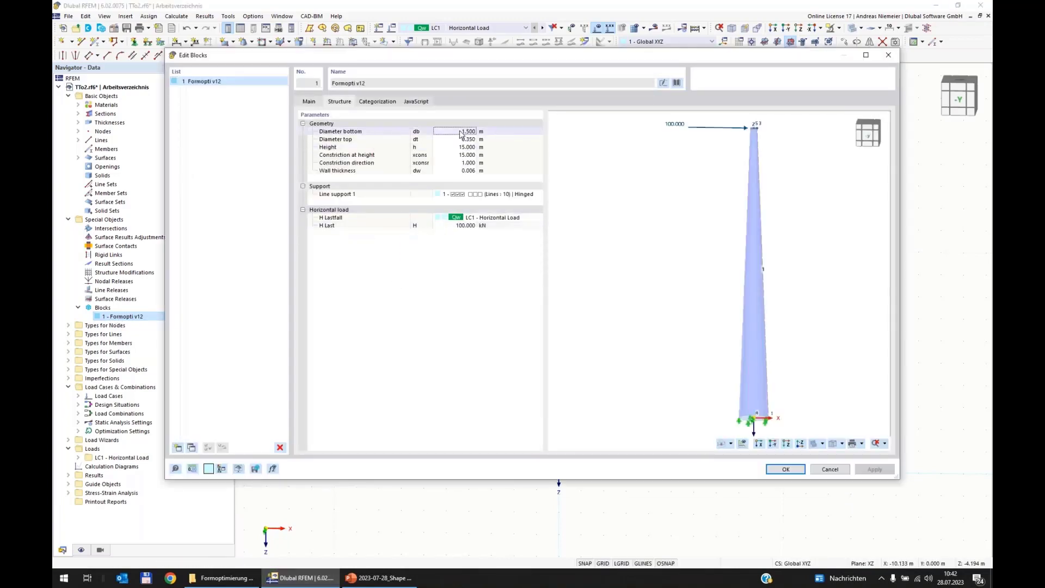
type("=")
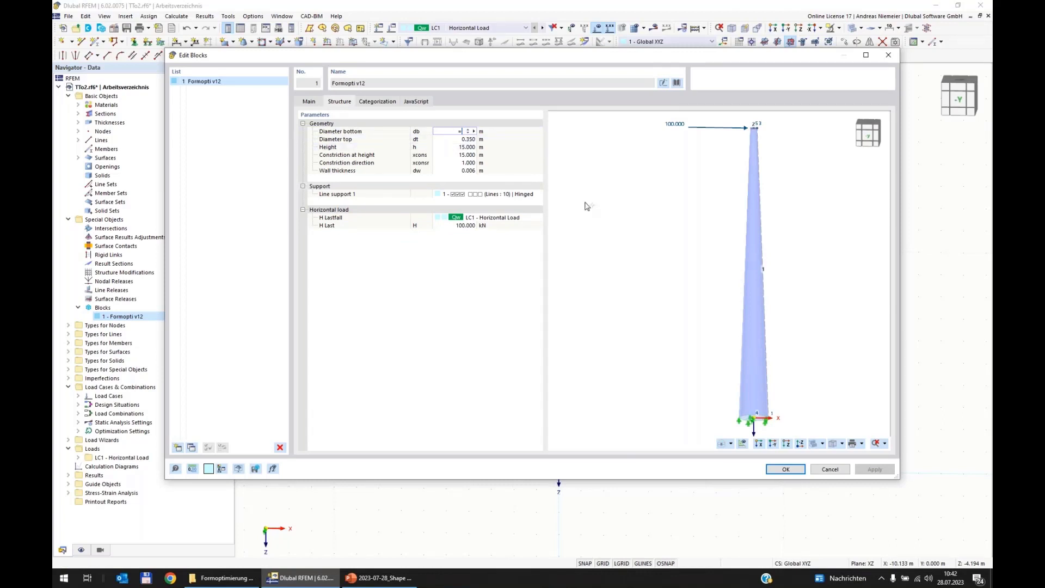
type("db")
key("Return")
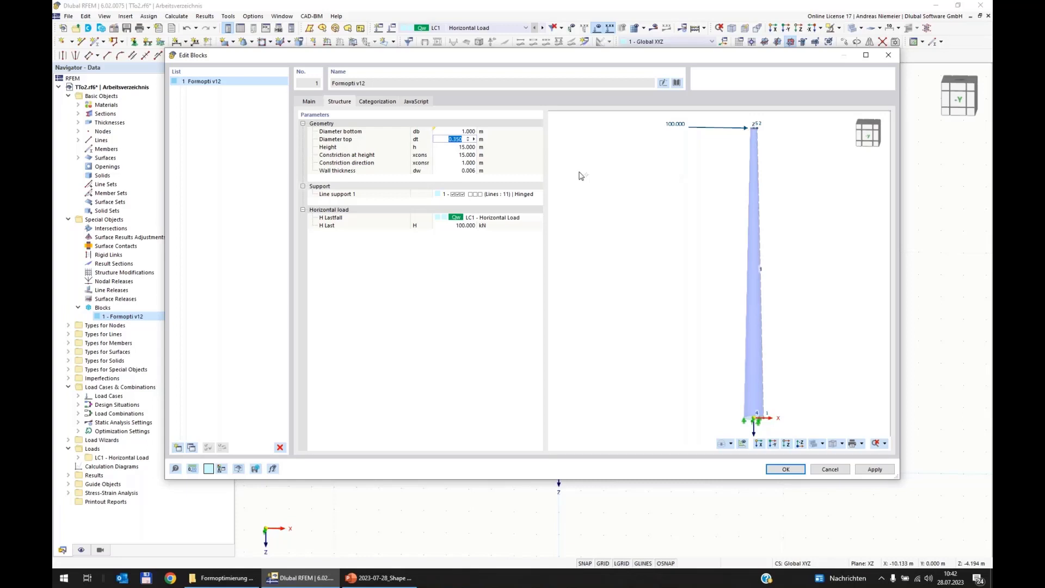
type("=dt")
key("Return")
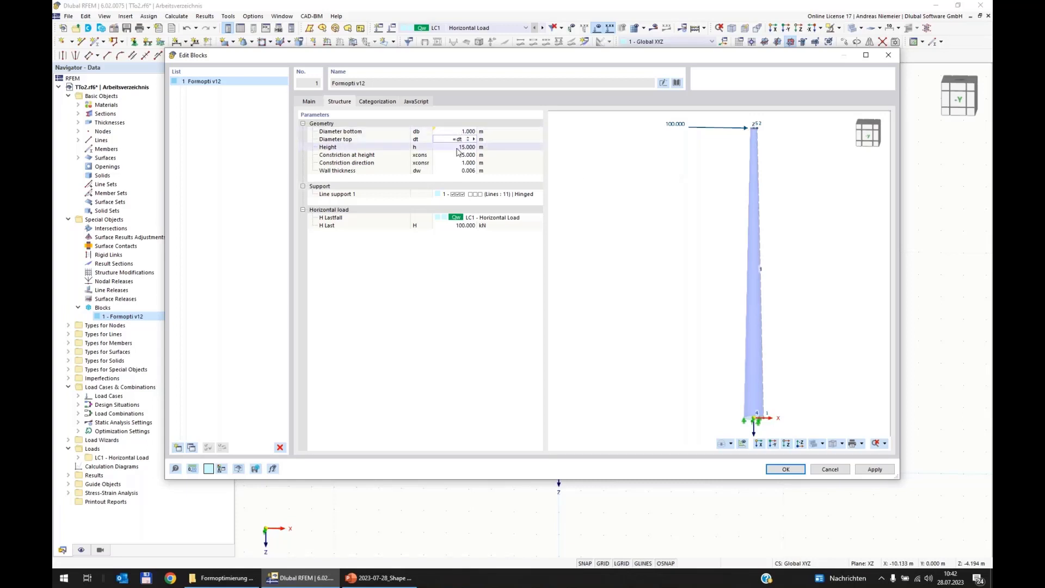
- Link the block's constriction height to "=xcons" and its constriction direction to "=dcons"
key("Return")
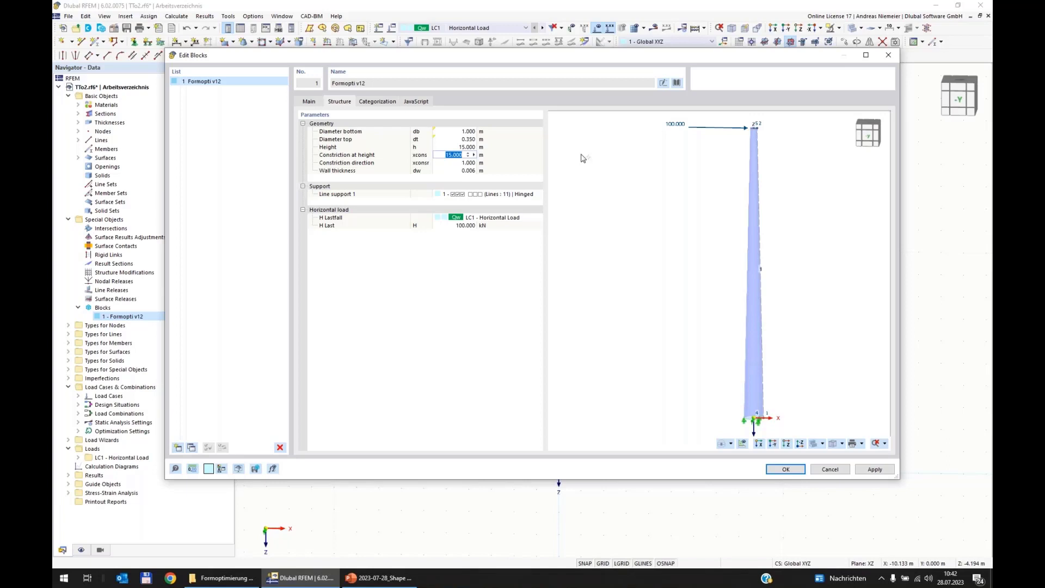
type("=xcons")
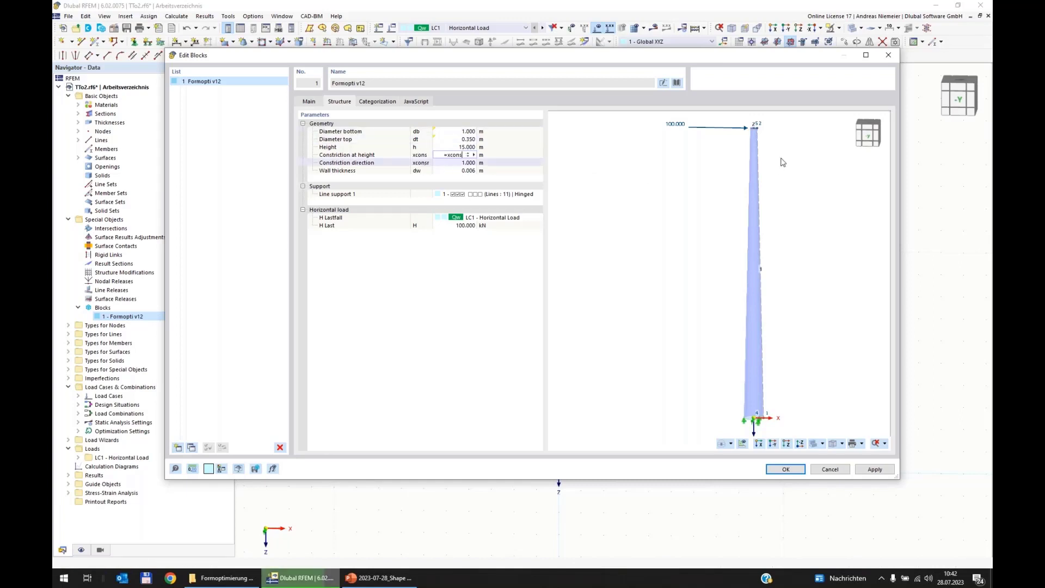
key("Return")
type("=")
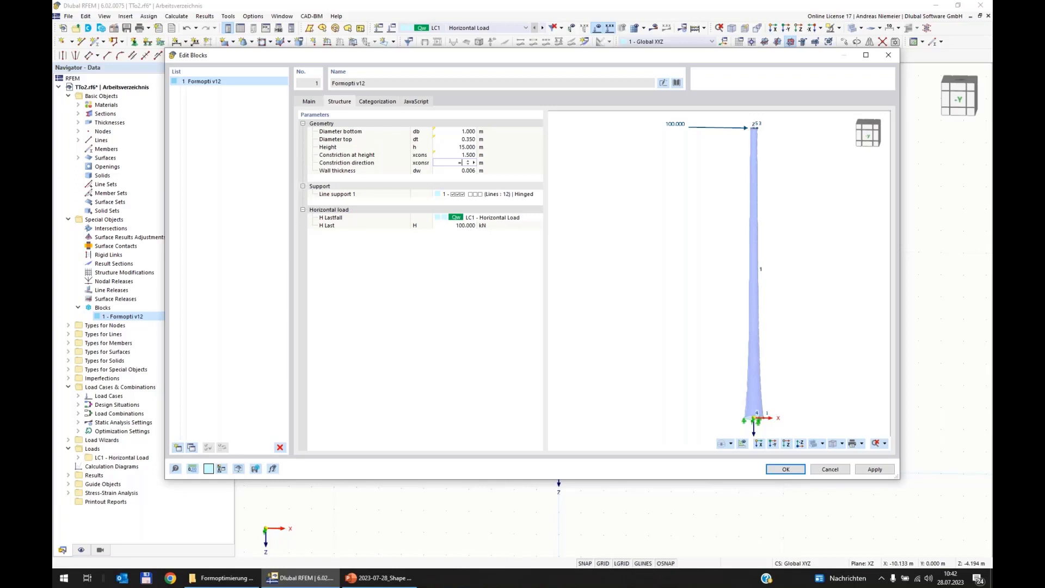
type("dcons")
key("Return")
- Link the block's wall thickness to "=dw" and accept the block changes
type("=dw")
key("Return")
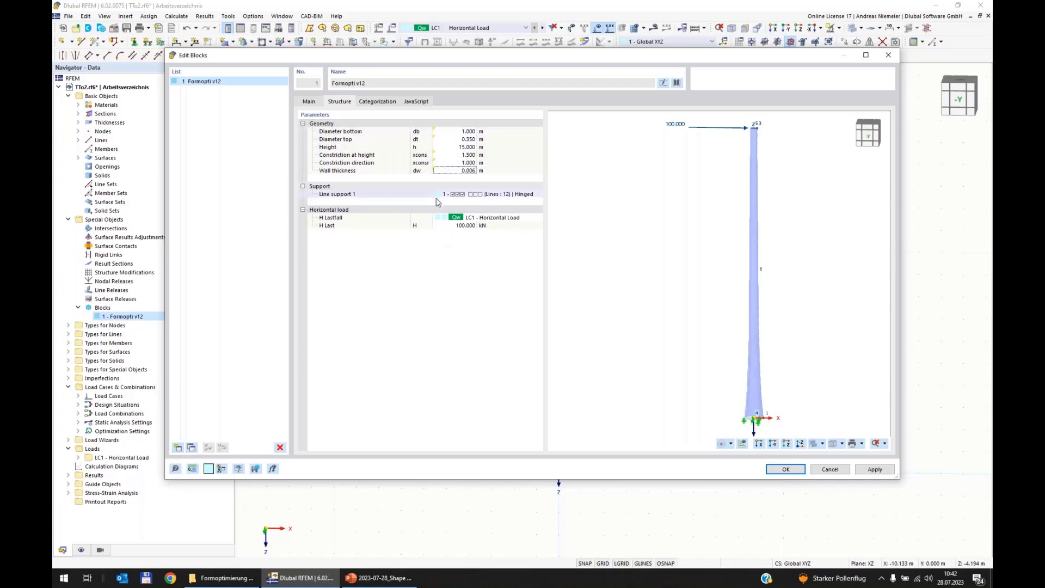
left_click(790, 472)
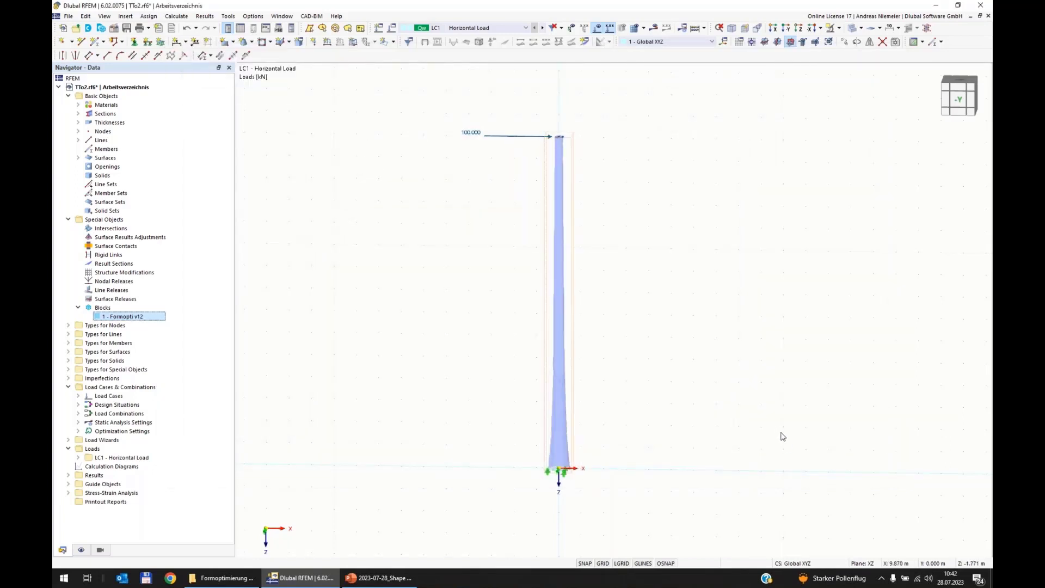
- Open the global parameters, set the value of "db" to 1.5 m, check the column's shape, and accept the parameters
left_click(87, 17)
left_click(103, 350)
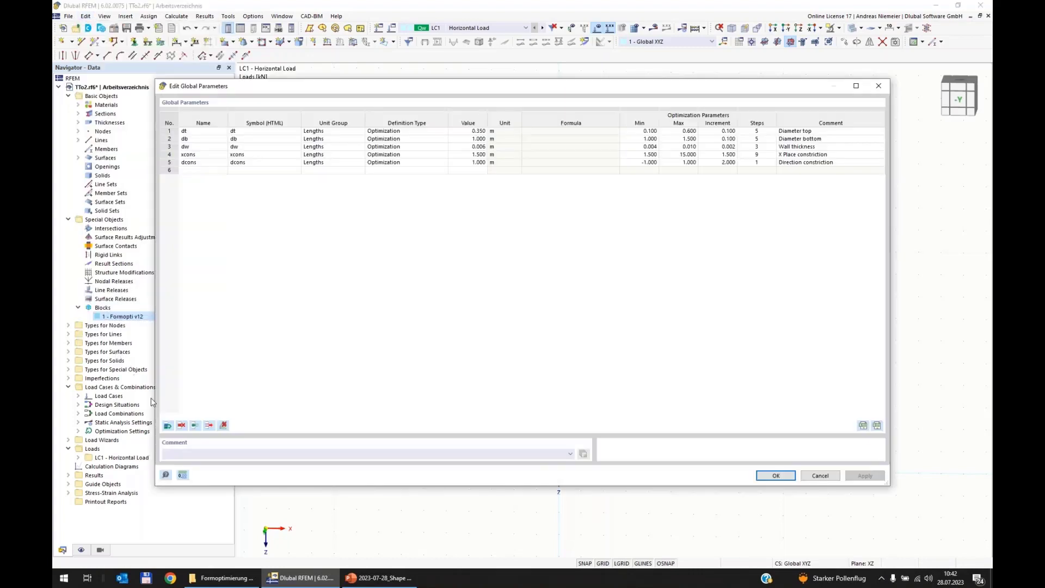
left_click(471, 139)
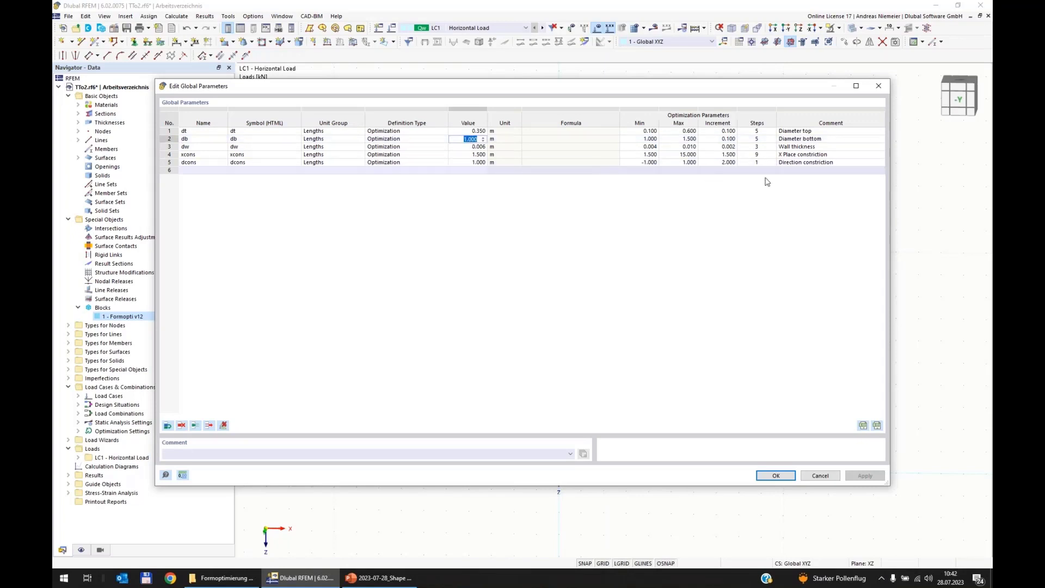
type("1,5")
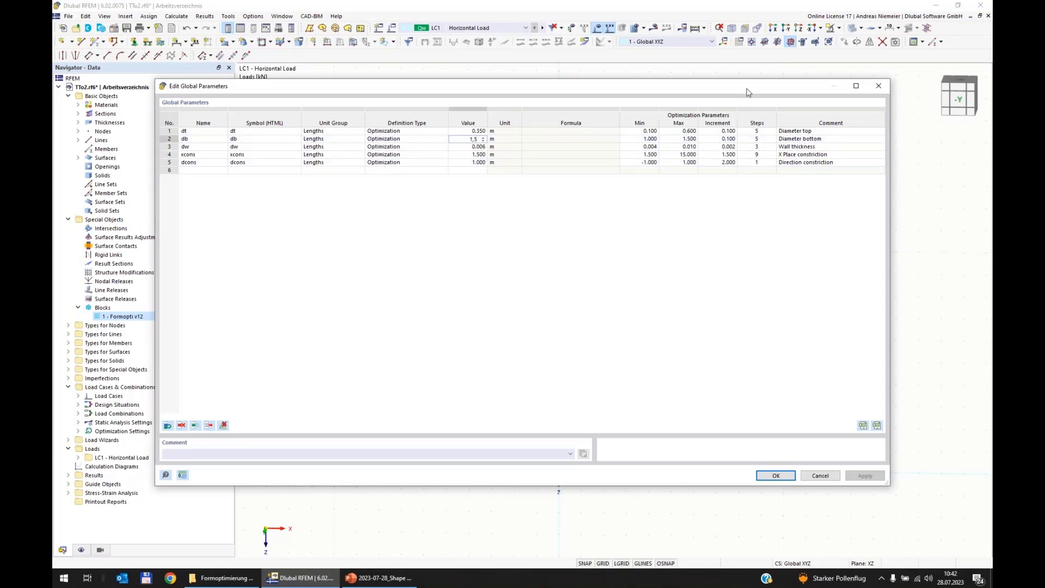
left_click_drag(626, 86, 191, 101)
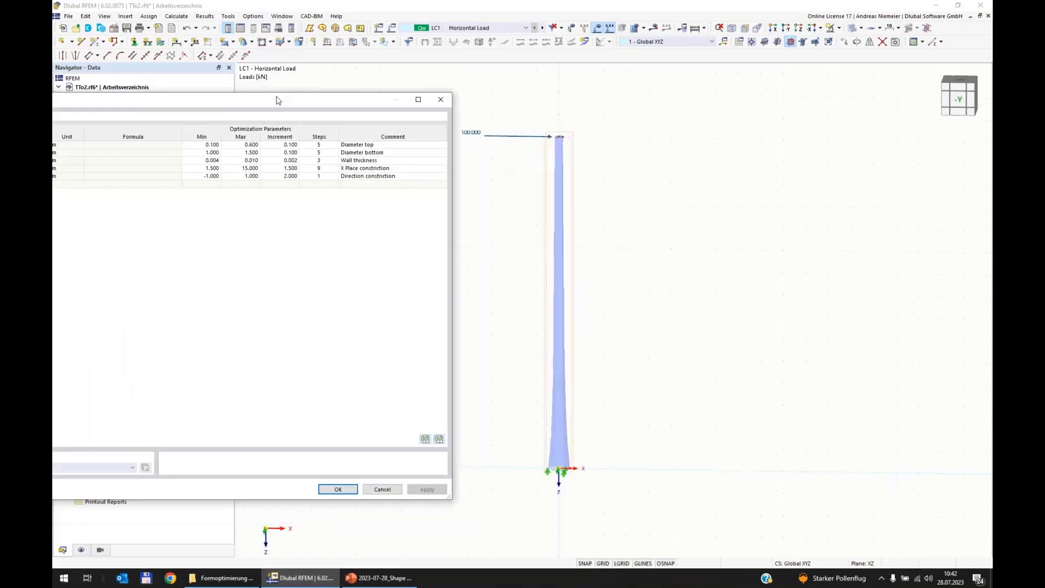
left_click(428, 167)
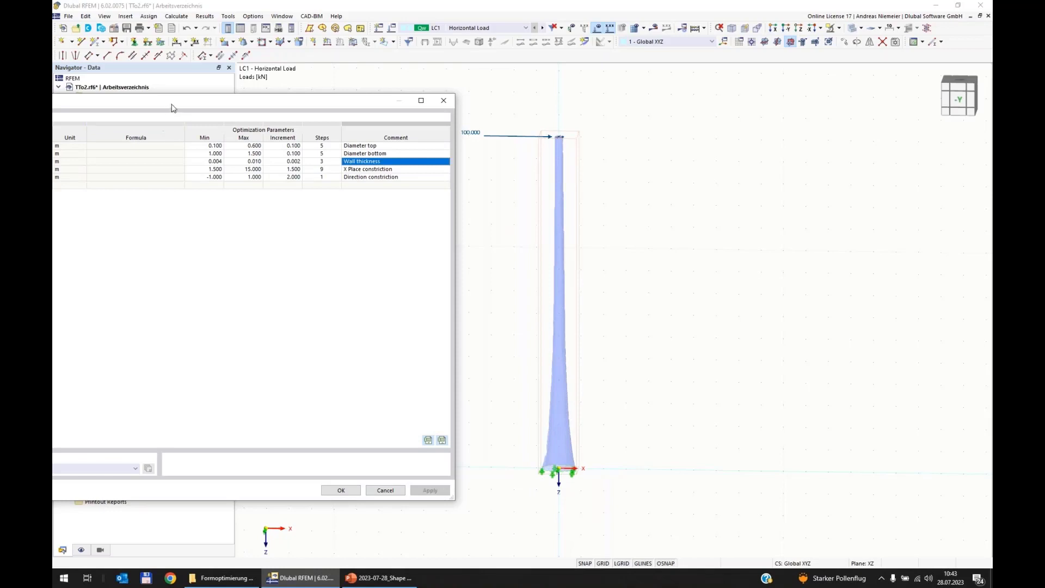
left_click_drag(170, 103, 553, 56)
left_click(720, 441)
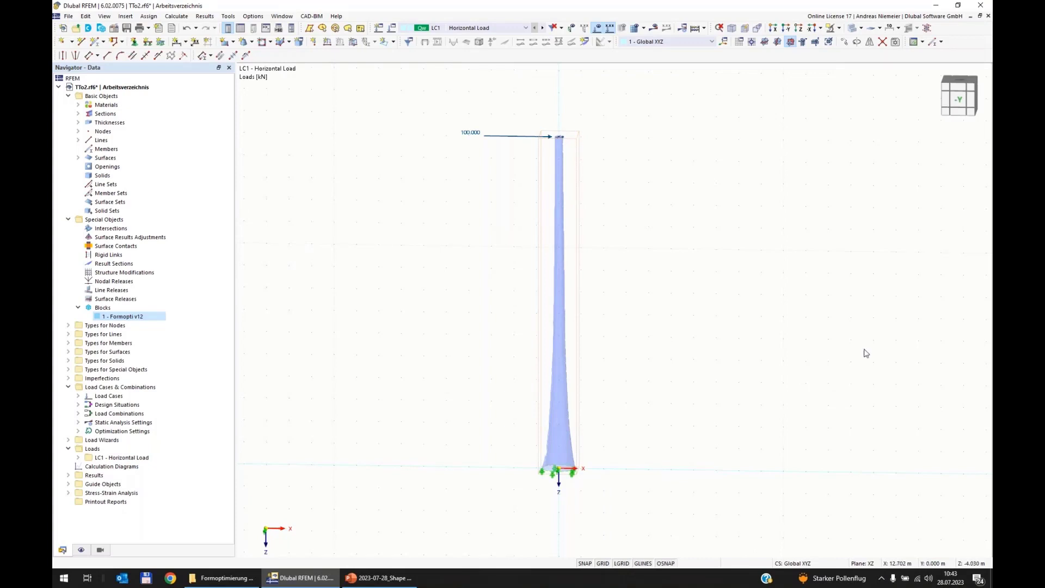
- Open the optimization settings and examine the values to optimize, the number of kept mutations and the available target values
left_click(176, 15)
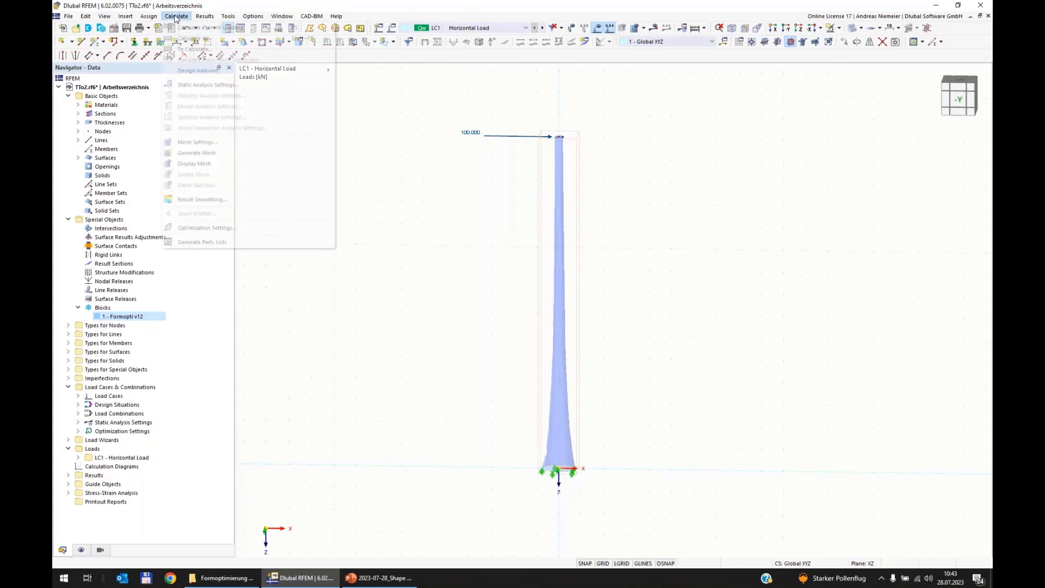
left_click(229, 228)
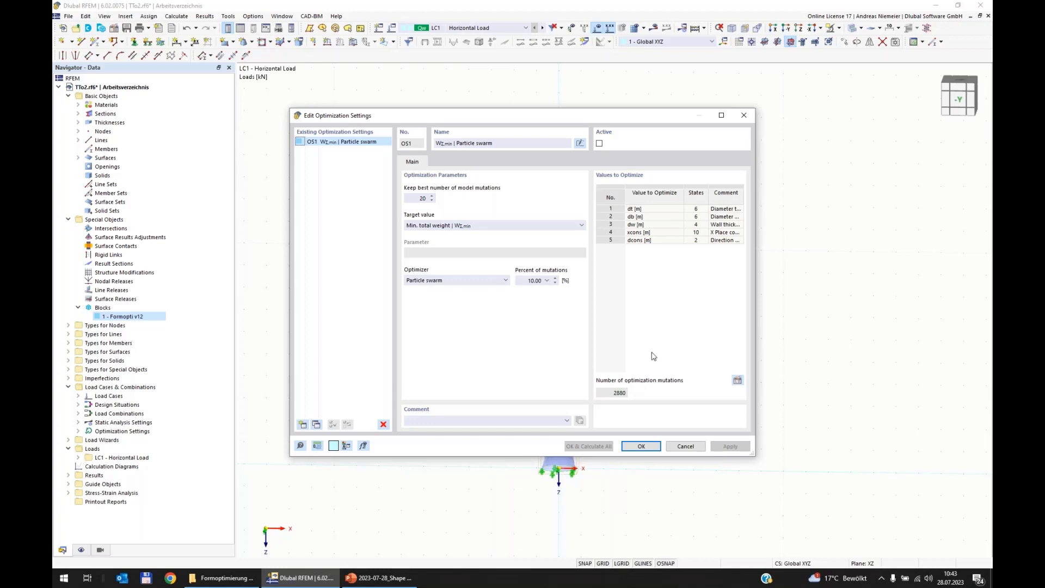
left_click(642, 210)
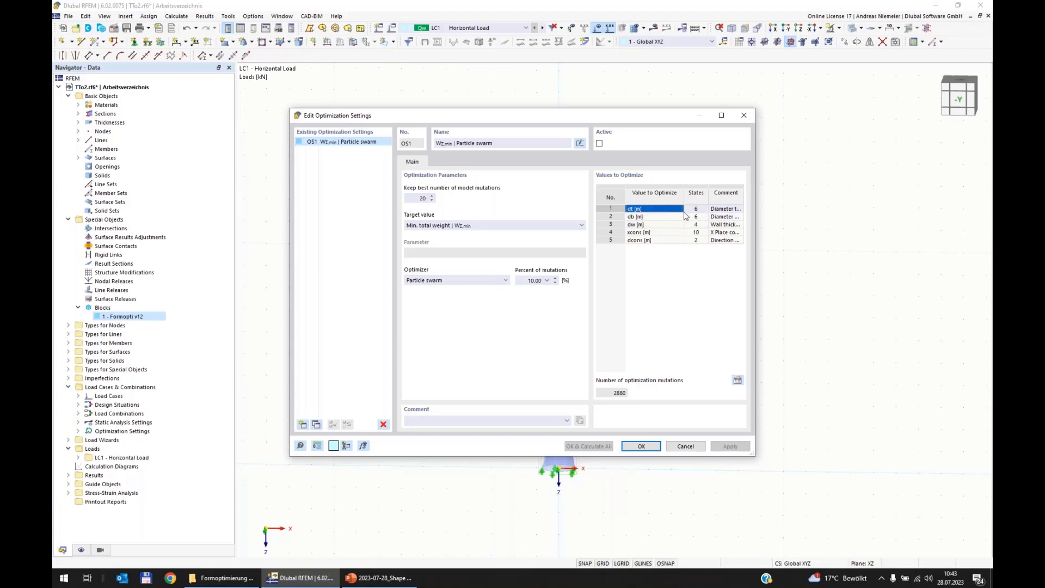
left_click(658, 225)
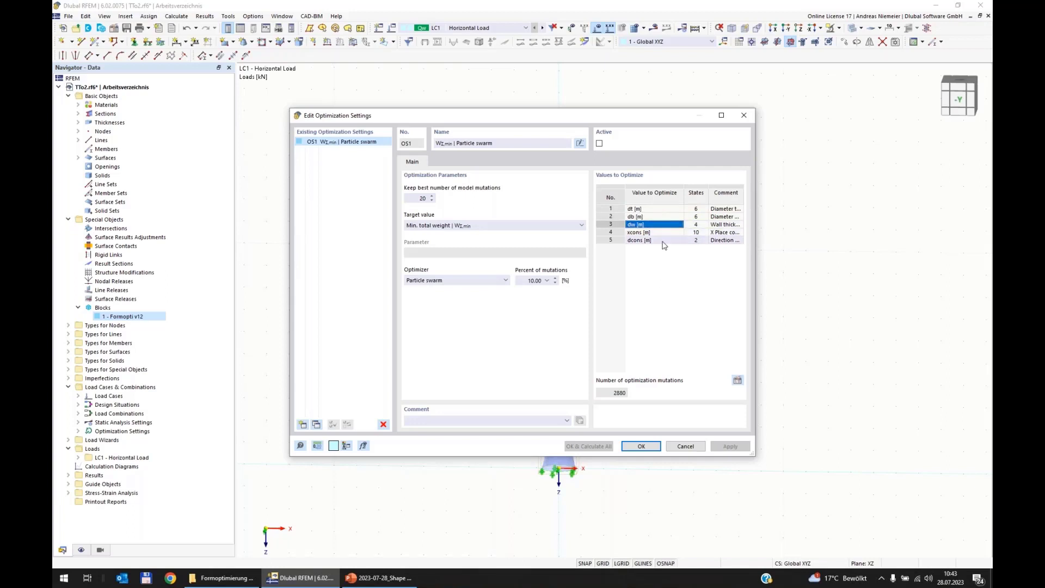
left_click(663, 233)
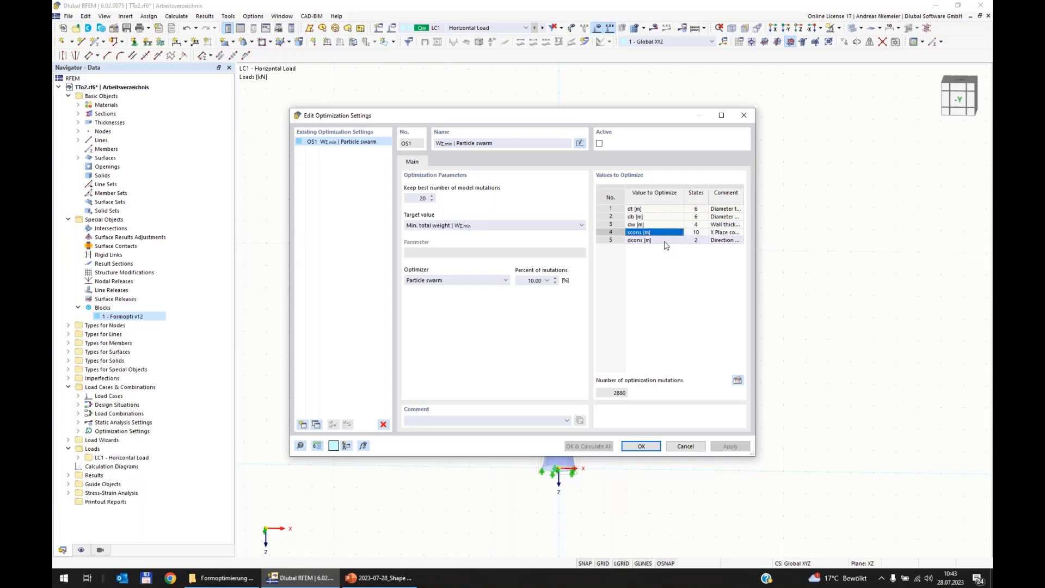
left_click(665, 242)
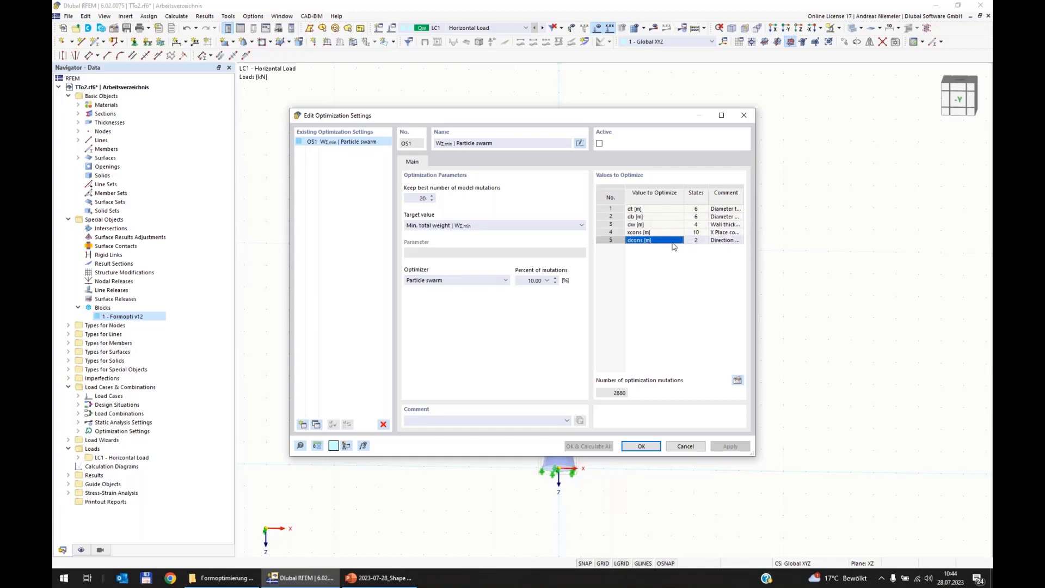
left_click(664, 210)
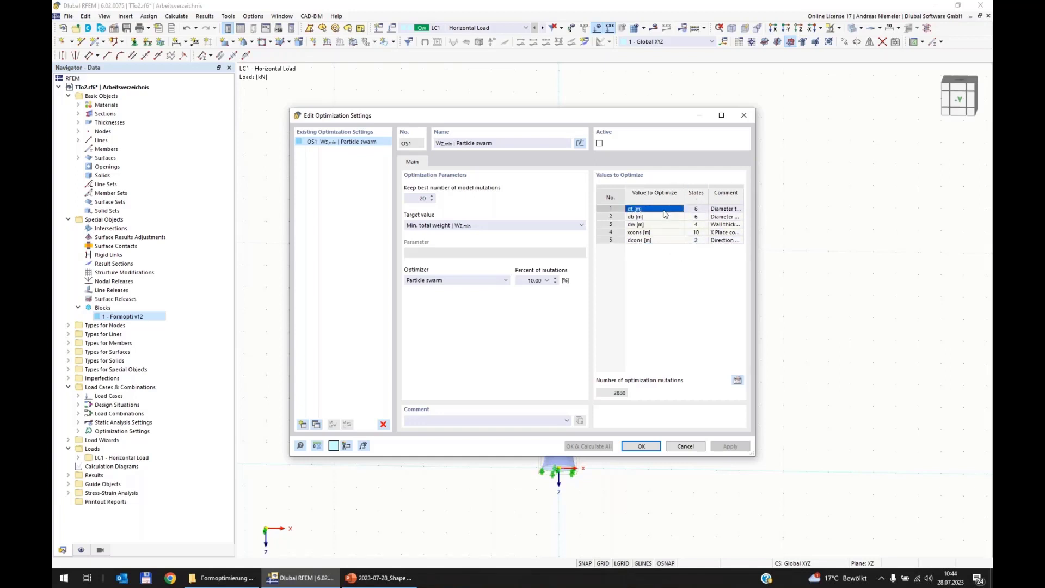
left_click(663, 218)
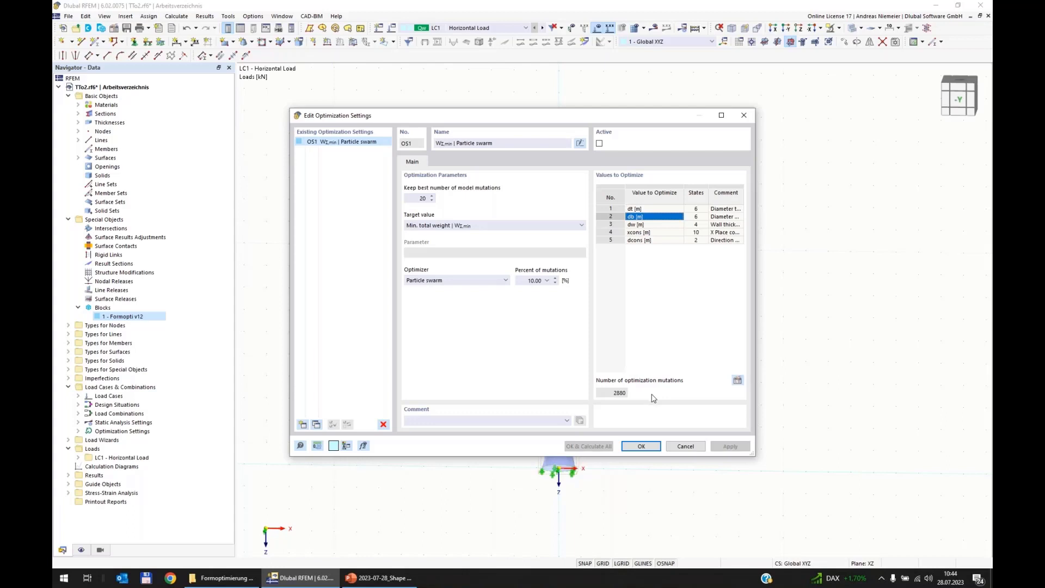
double_click(409, 198)
left_click(500, 225)
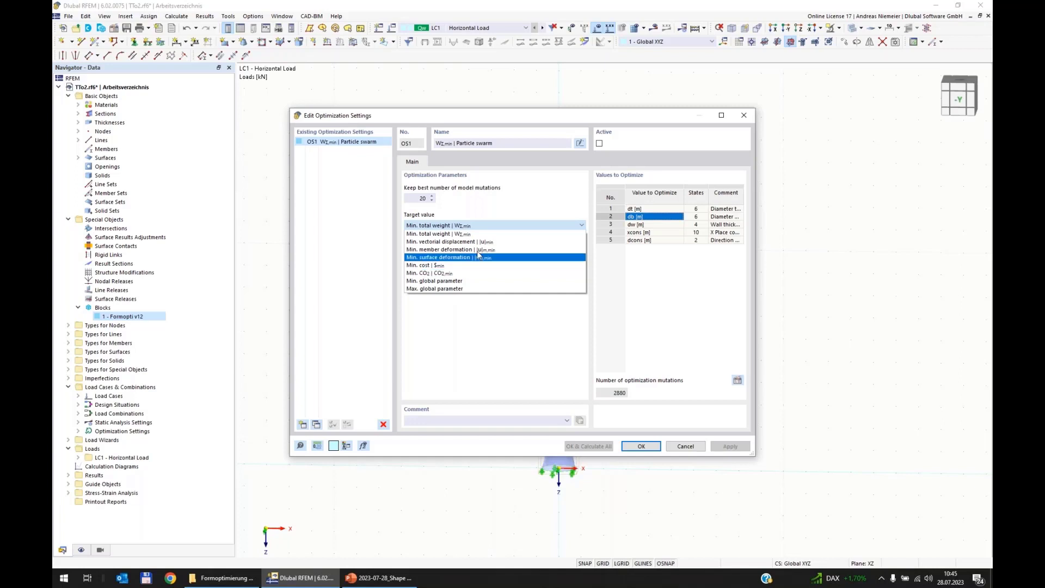
left_click(535, 225)
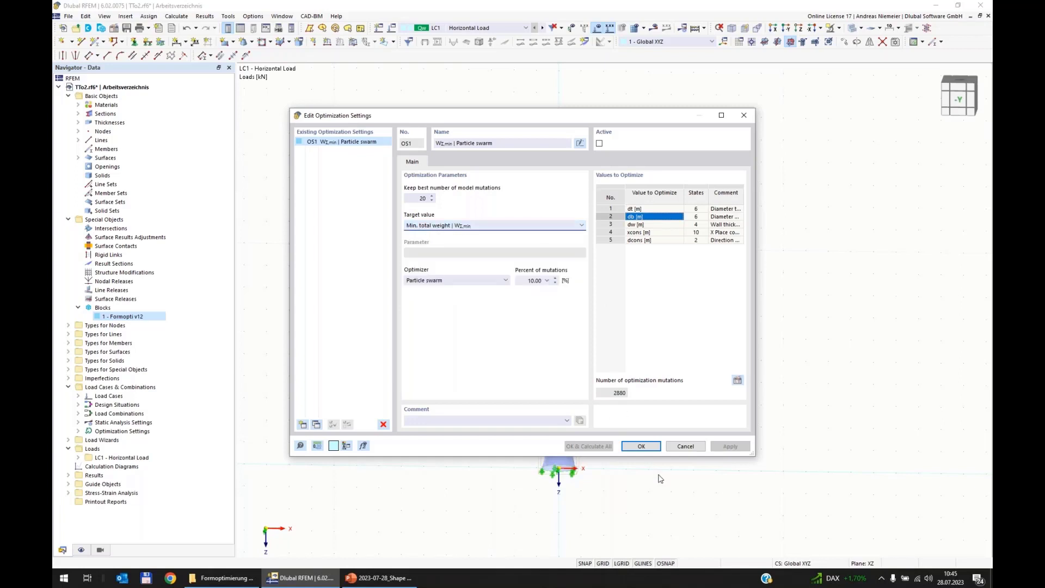
left_click(645, 447)
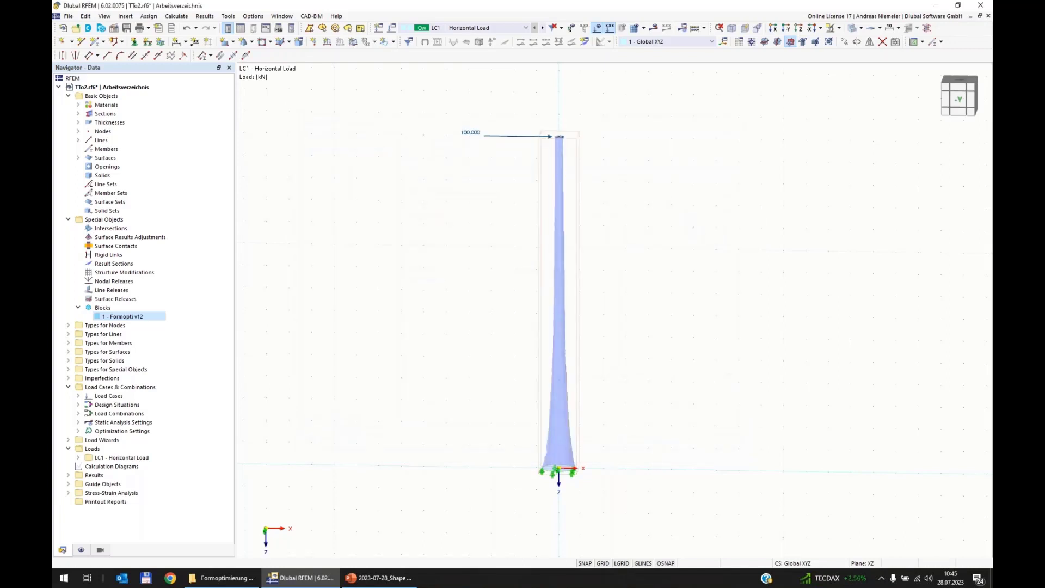
- Enable cost estimation for material 4 (S355, Gevouteter Stab) and set its surface weight unit cost to 1500 €/kg
left_click(79, 106)
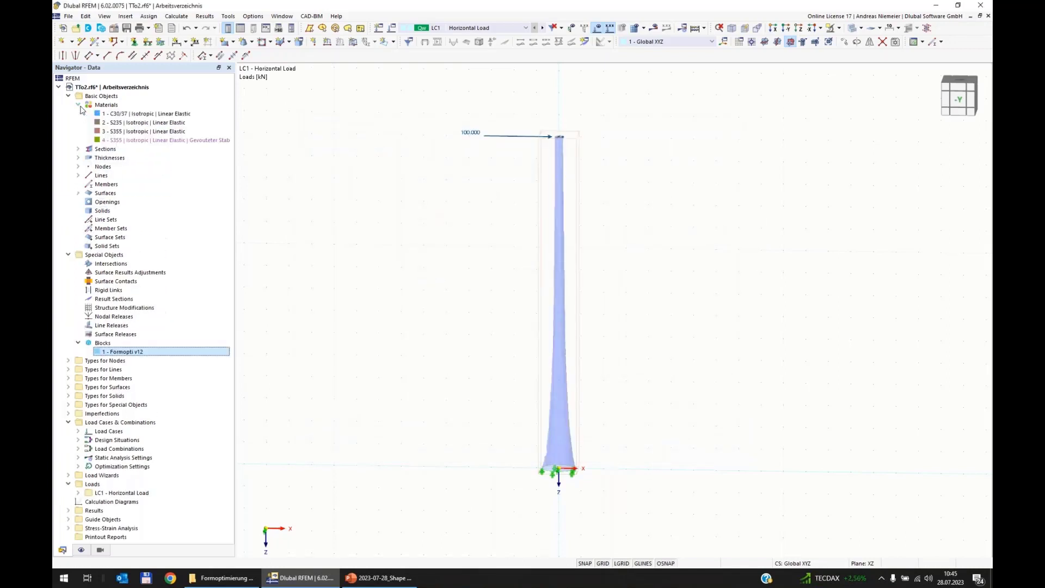
left_click(122, 140)
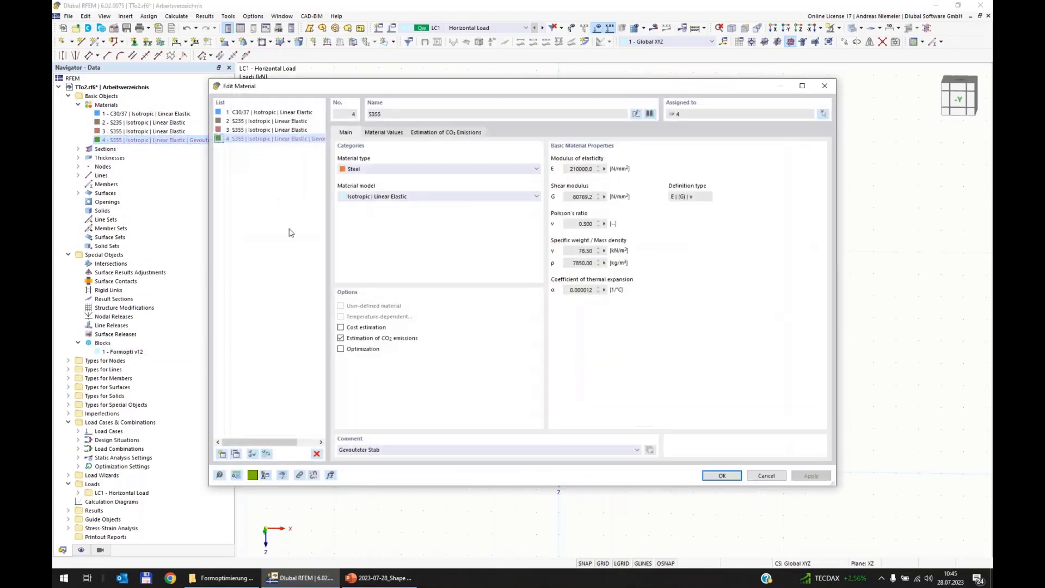
left_click(341, 328)
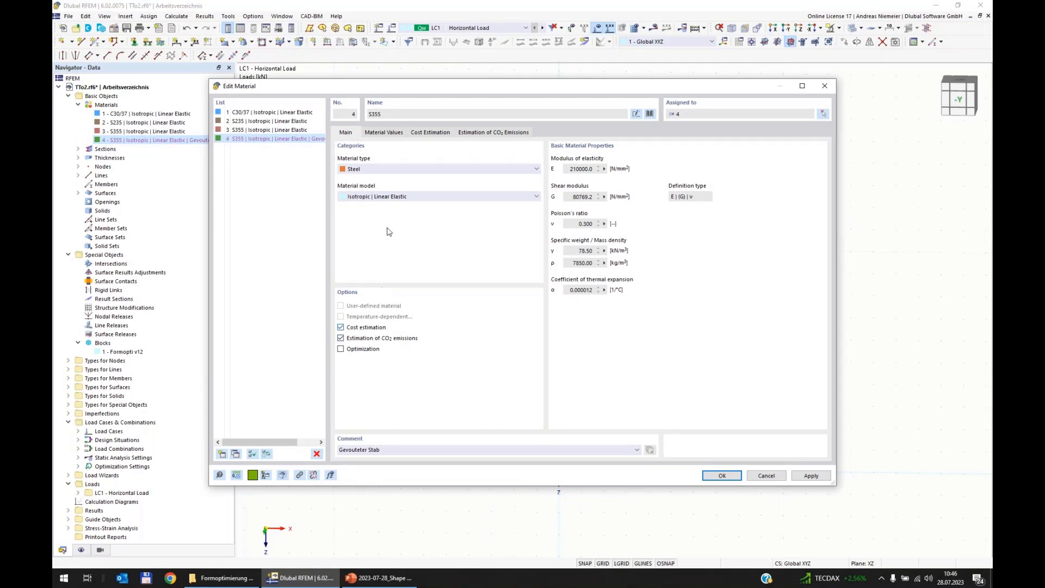
left_click(430, 132)
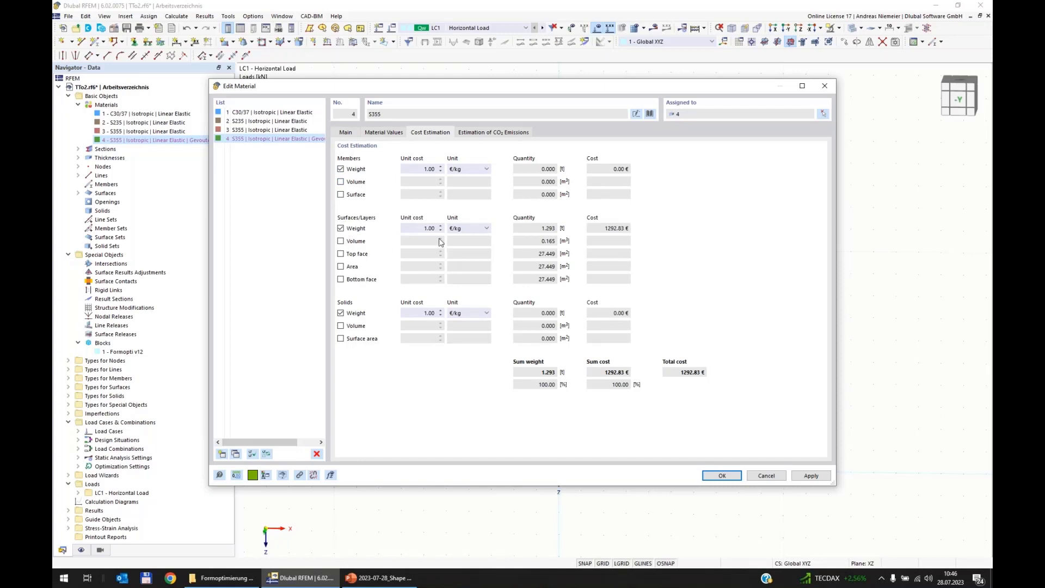
double_click(430, 228)
type("1500")
left_click(559, 231)
left_click(687, 374)
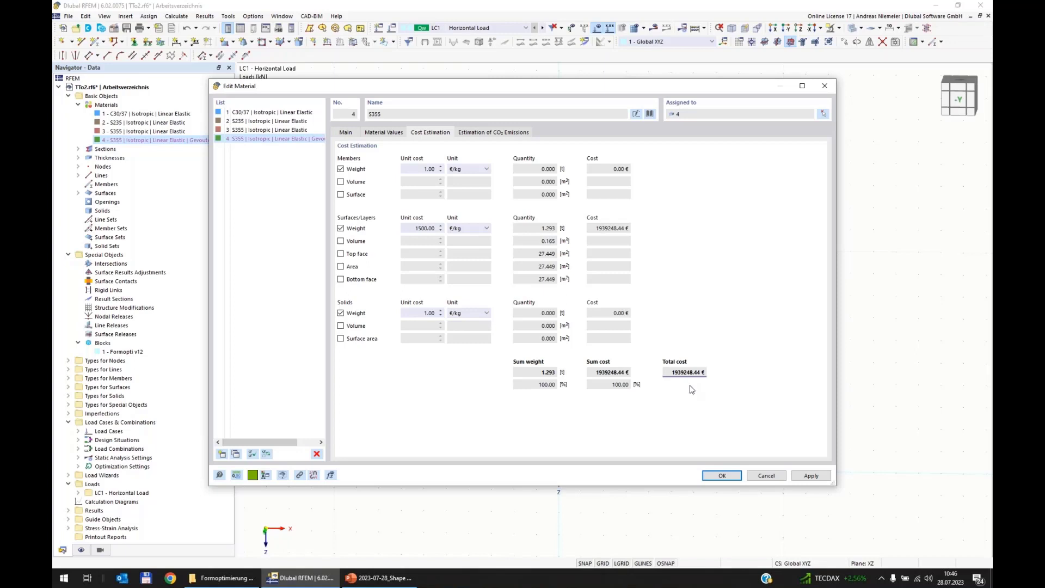
- Add an area-based surface cost of 20 €/m² and set the surface weight unit cost to 1495 €/kg
left_click(422, 226)
left_click(341, 266)
double_click(427, 266)
type("20")
left_click(430, 228)
left_click(440, 230)
left_click(440, 230)
left_click(441, 230)
left_click(441, 230)
left_click(441, 230)
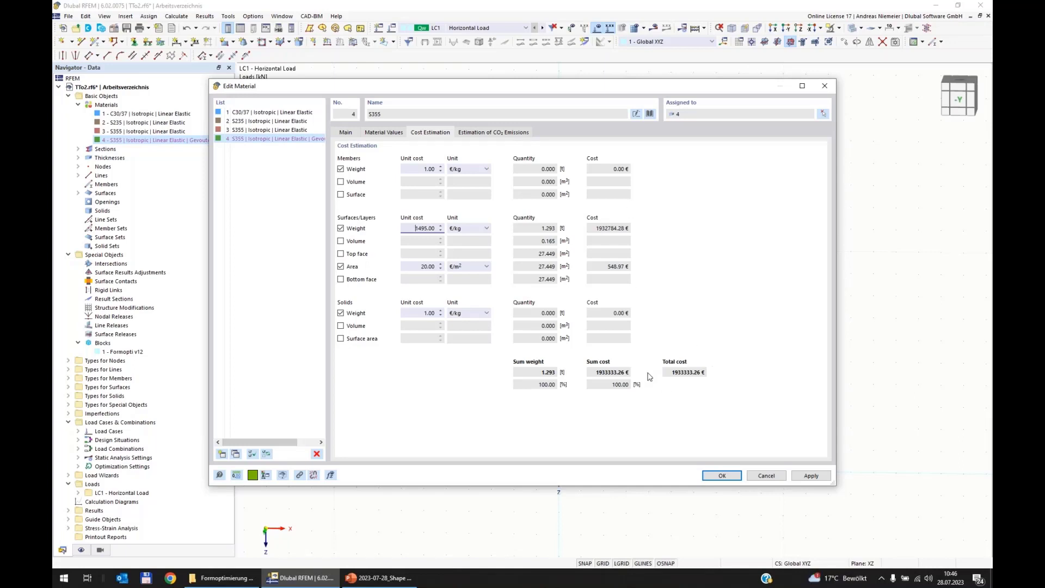
- Review the material's CO₂ emission estimation by surface weight and discard the material changes
left_click(493, 132)
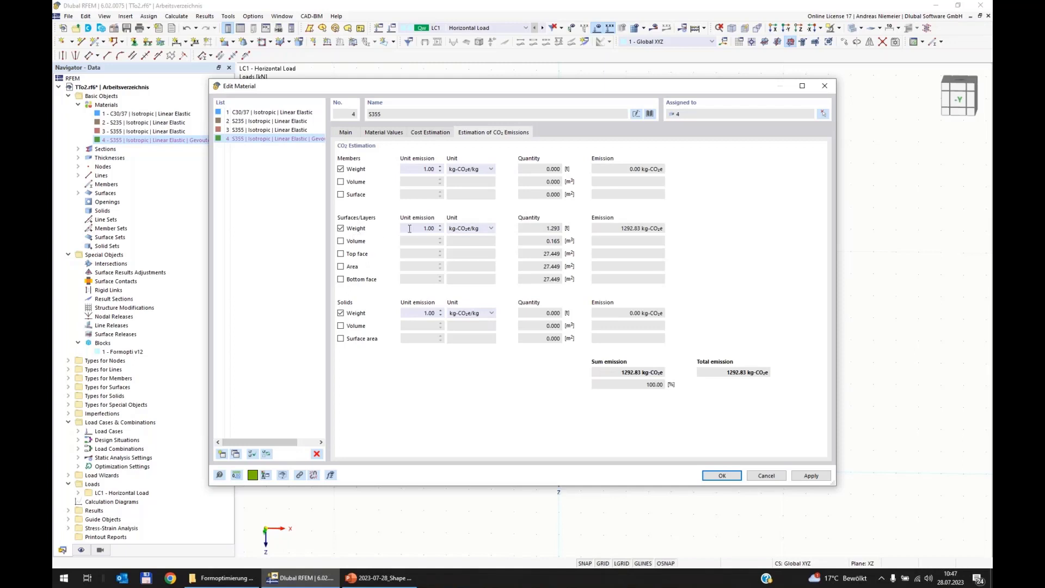
left_click_drag(410, 228, 474, 235)
left_click(769, 475)
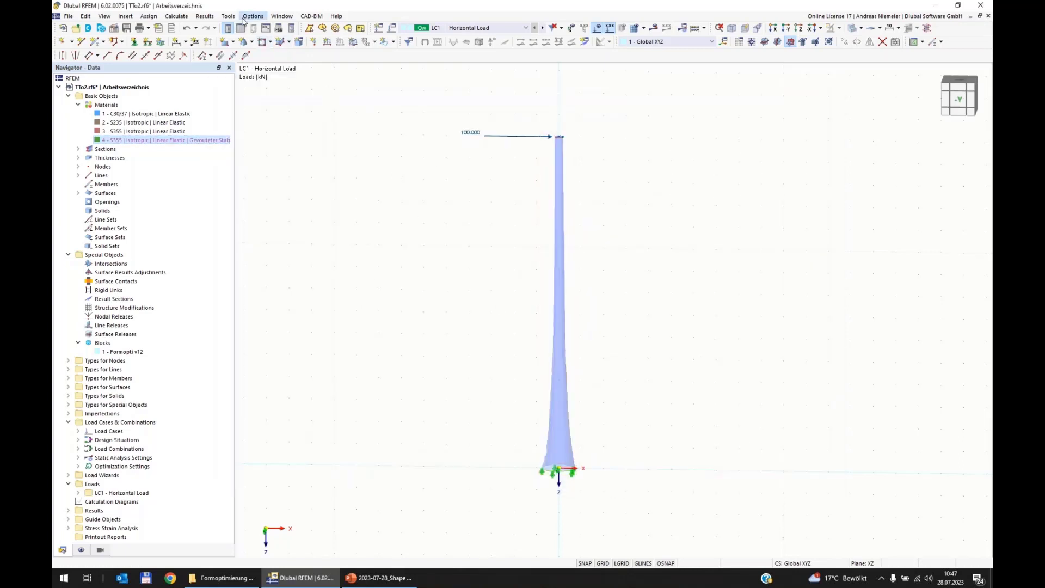
- Open the optimization settings and choose the minimum total weight as the target value
left_click(179, 18)
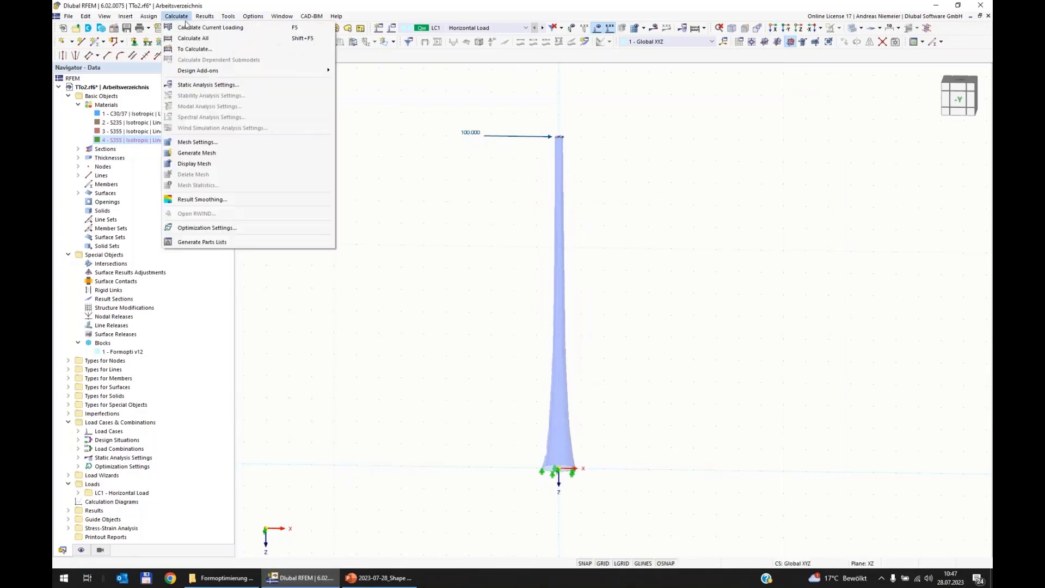
left_click(206, 228)
left_click(430, 226)
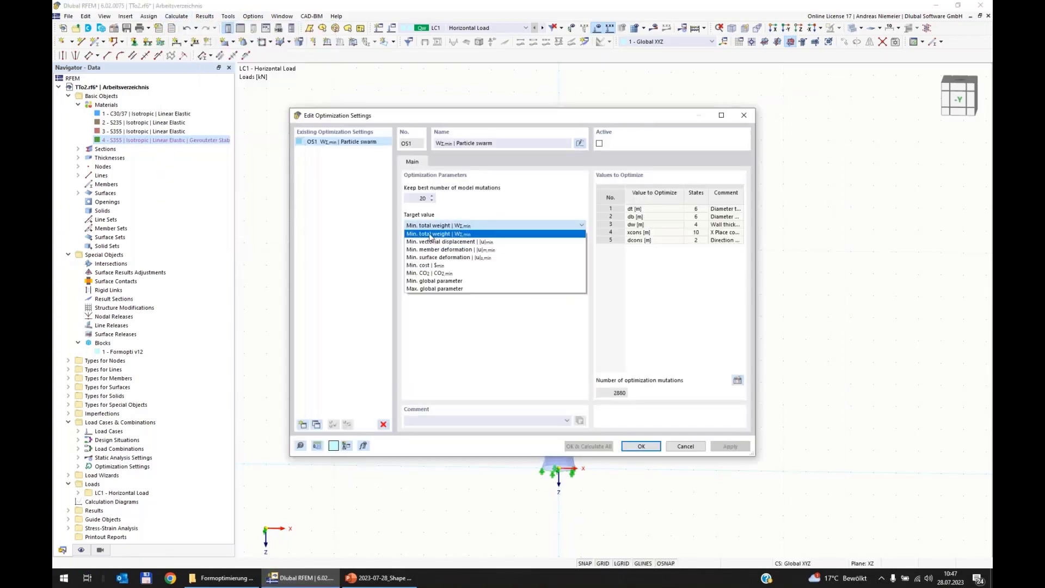
left_click(430, 234)
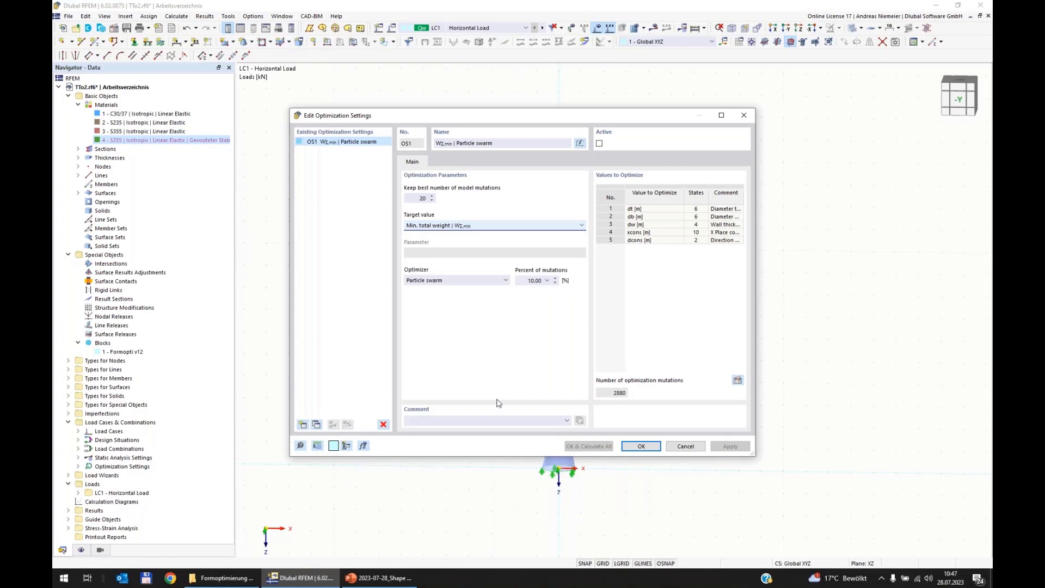
- Try the "All mutations" optimizer and check the number of kept mutations against the number of optimization mutations
left_click(465, 281)
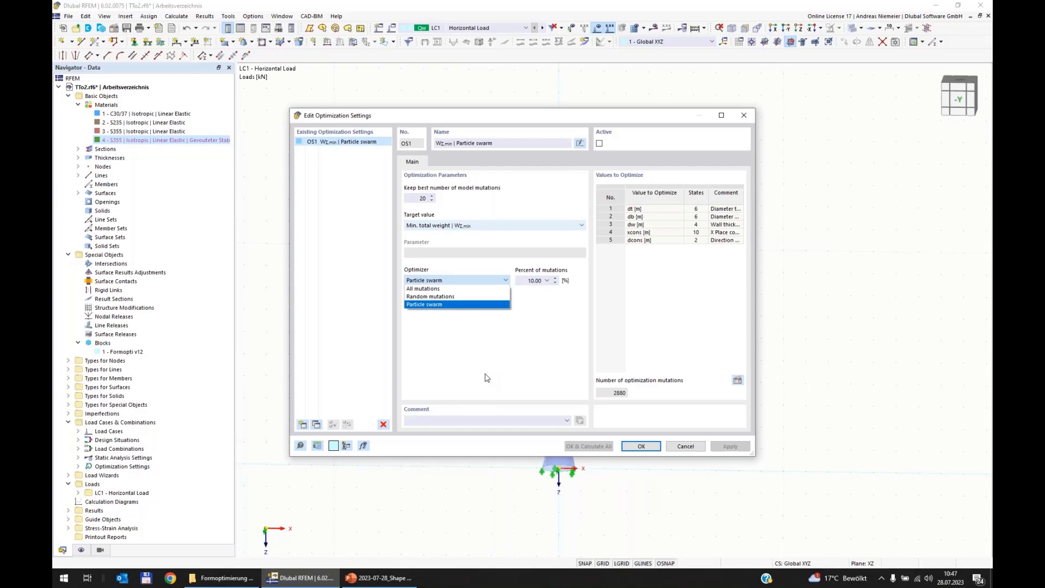
left_click(440, 291)
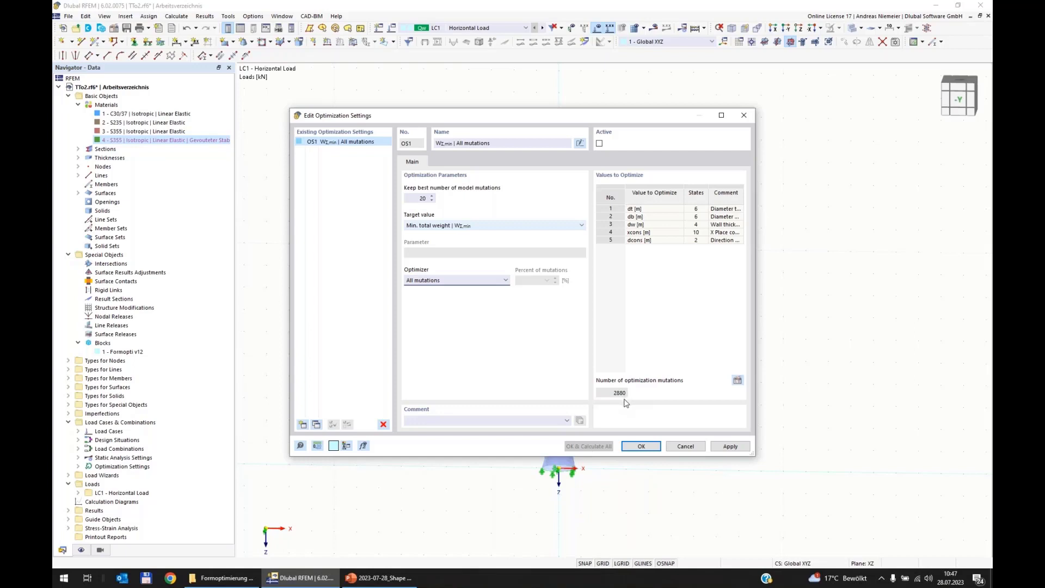
left_click(415, 197)
double_click(415, 197)
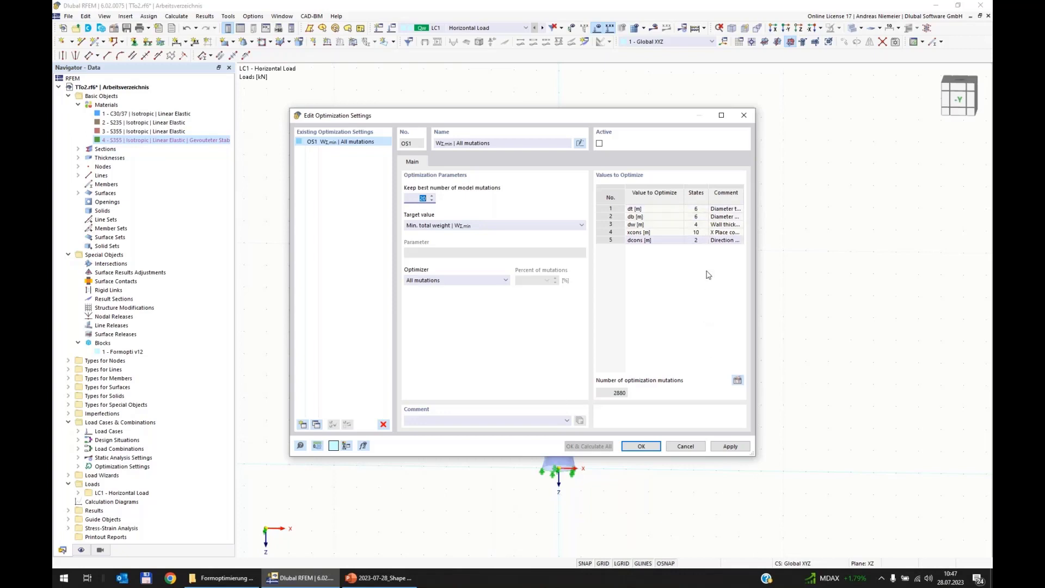
double_click(613, 393)
- Try the "Random mutations" optimizer and check its percentage of mutations
left_click(434, 281)
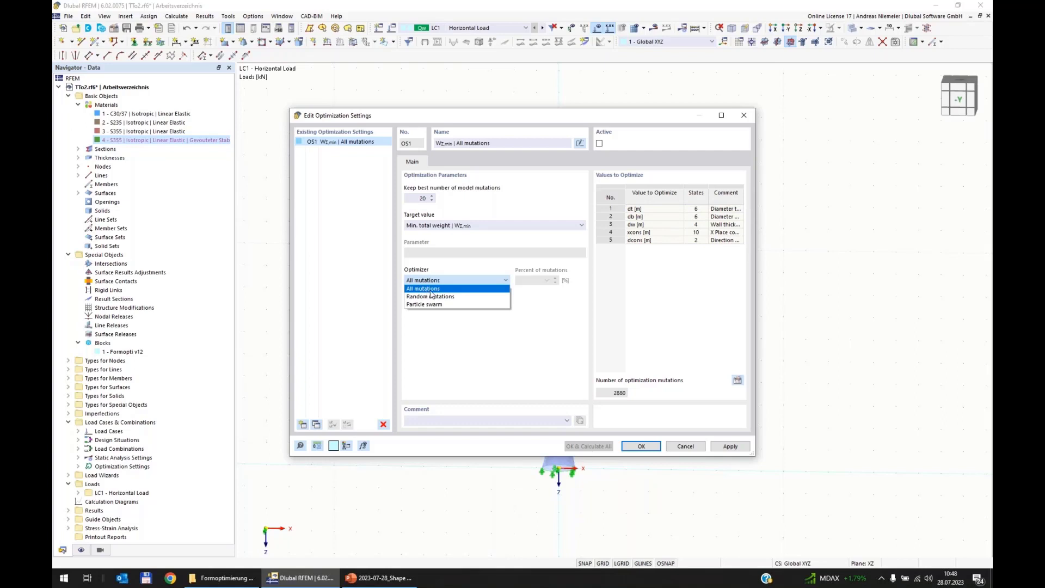
left_click(432, 297)
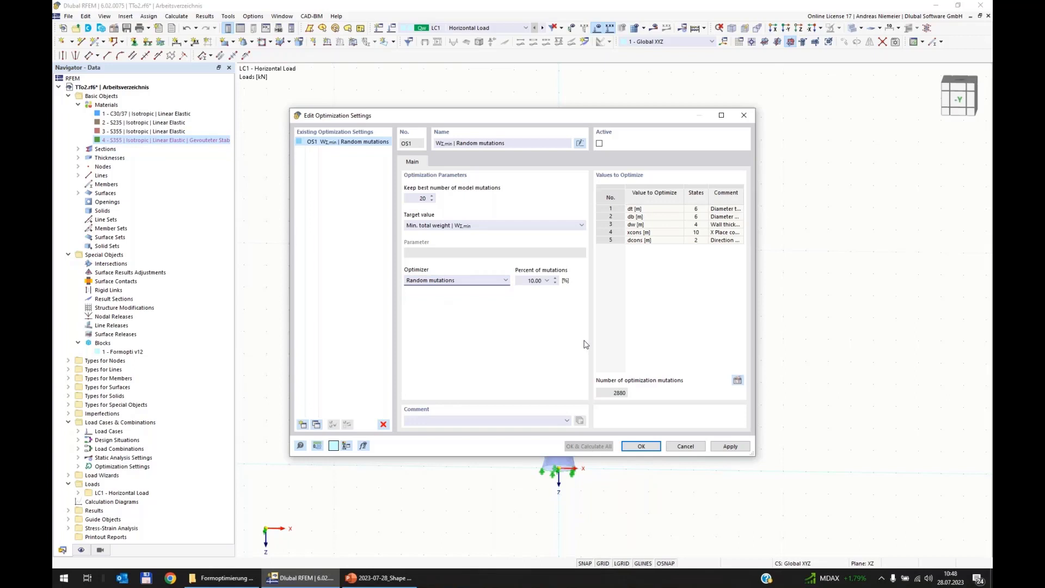
left_click(528, 280)
left_click(674, 240)
- Set the optimizer of the optimization settings to "Particle swarm"
left_click(465, 281)
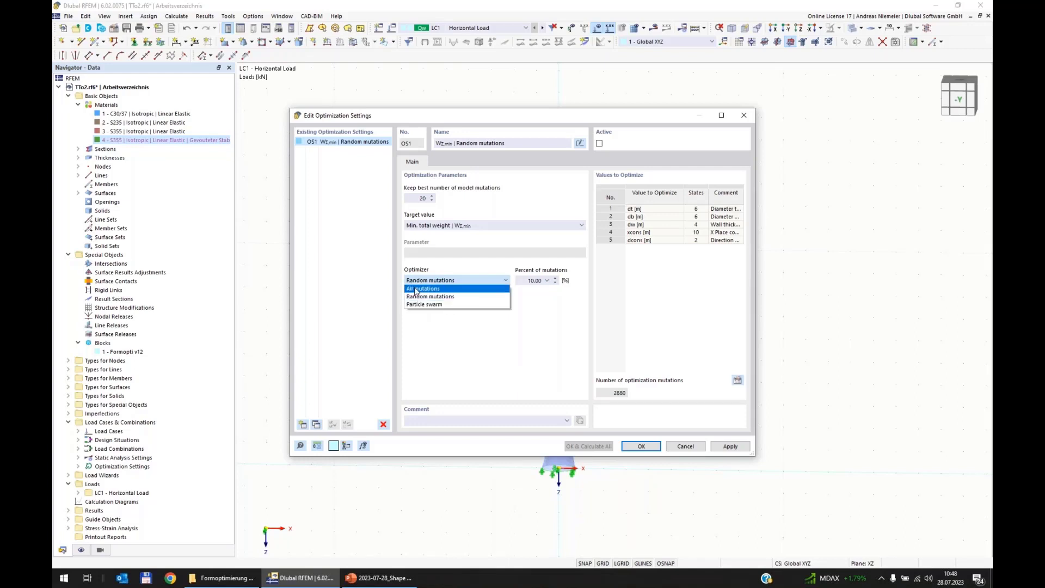
left_click(418, 305)
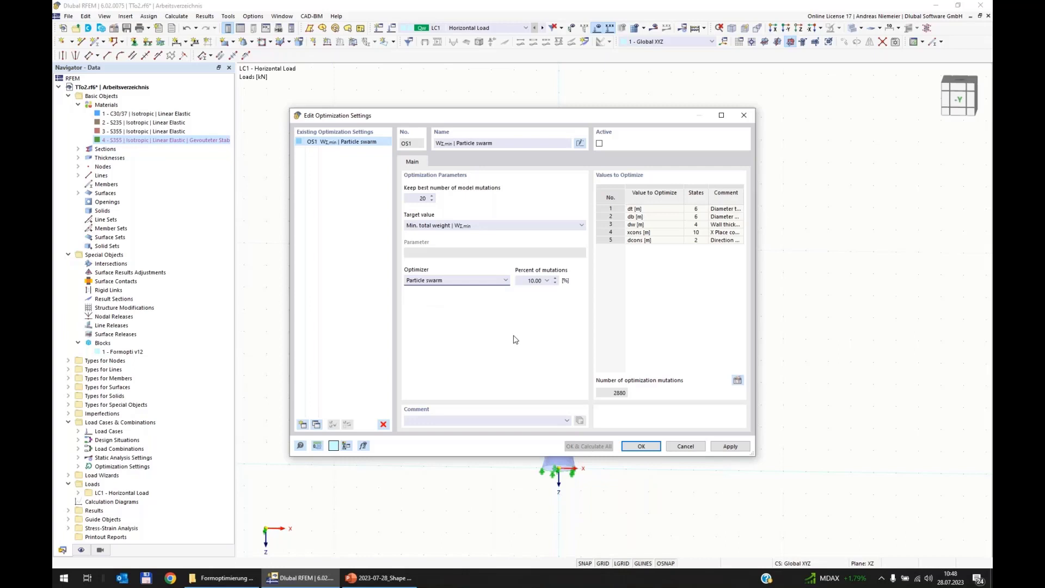
- Switch to File Explorer and open "Partikel blanko enu.snag" in Snagit Editor
left_click(525, 281)
left_click(207, 581)
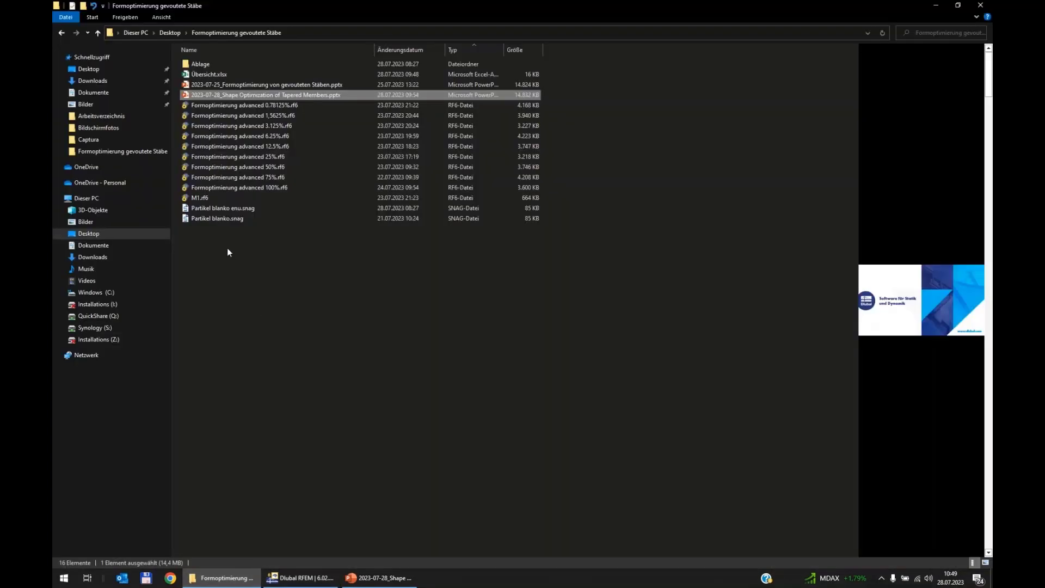
right_click(231, 208)
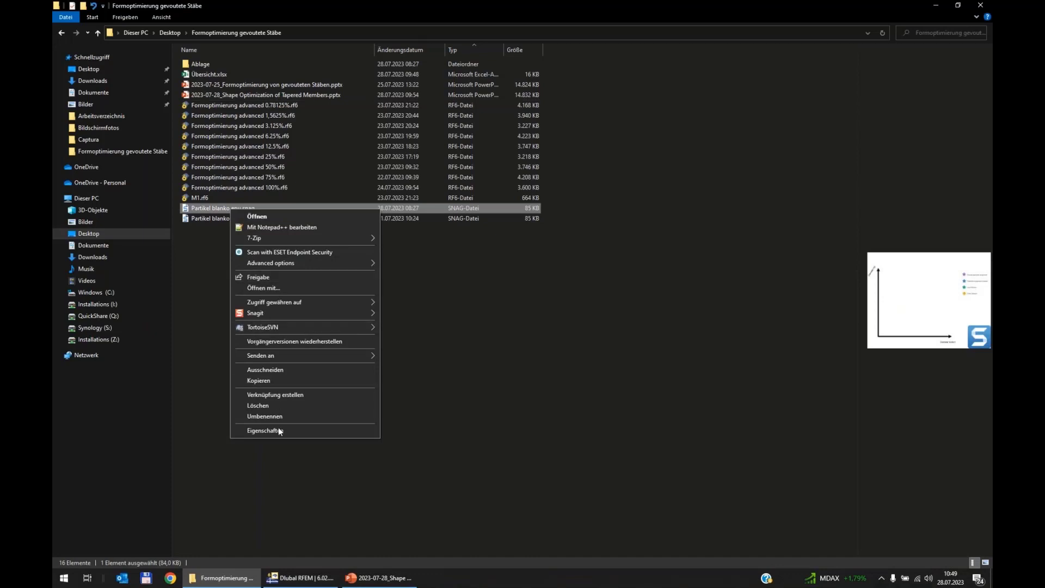
left_click(207, 208)
double_click(207, 208)
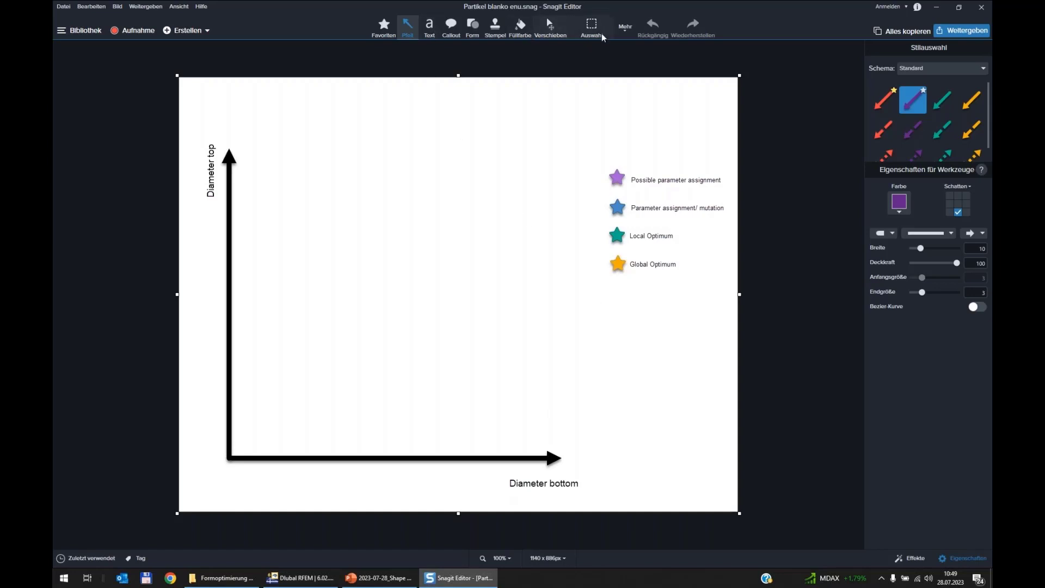
- Stamp two blue parameter assignment stars into the diameter diagram and adjust the position of the lower one
left_click(499, 31)
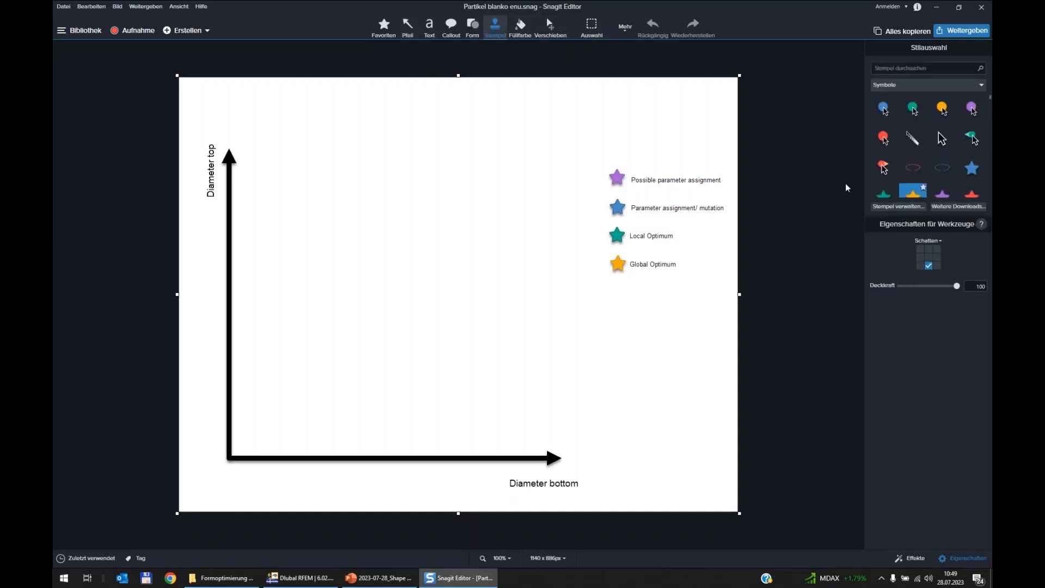
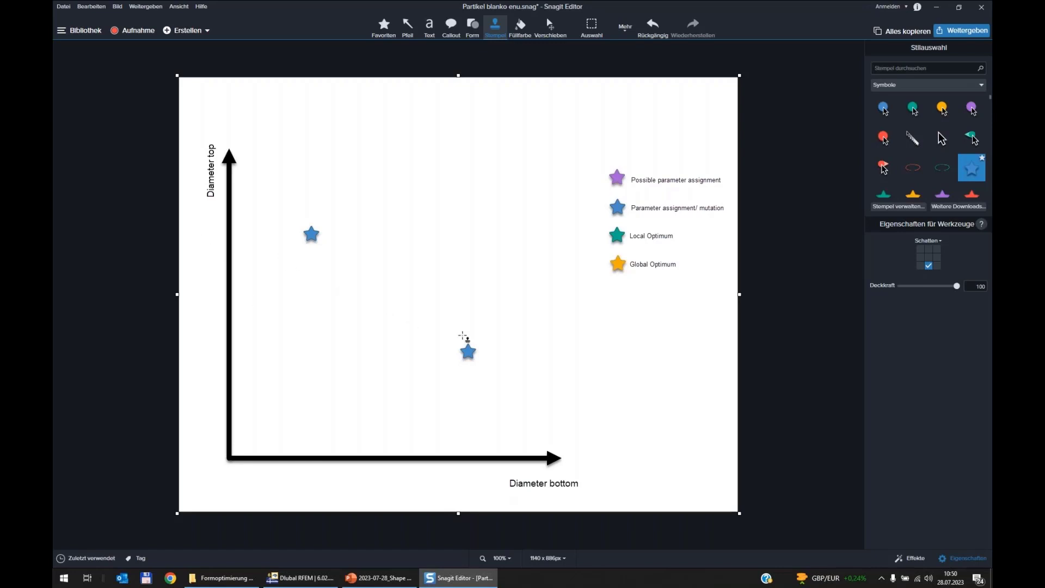
left_click(471, 357)
left_click_drag(470, 353, 460, 327)
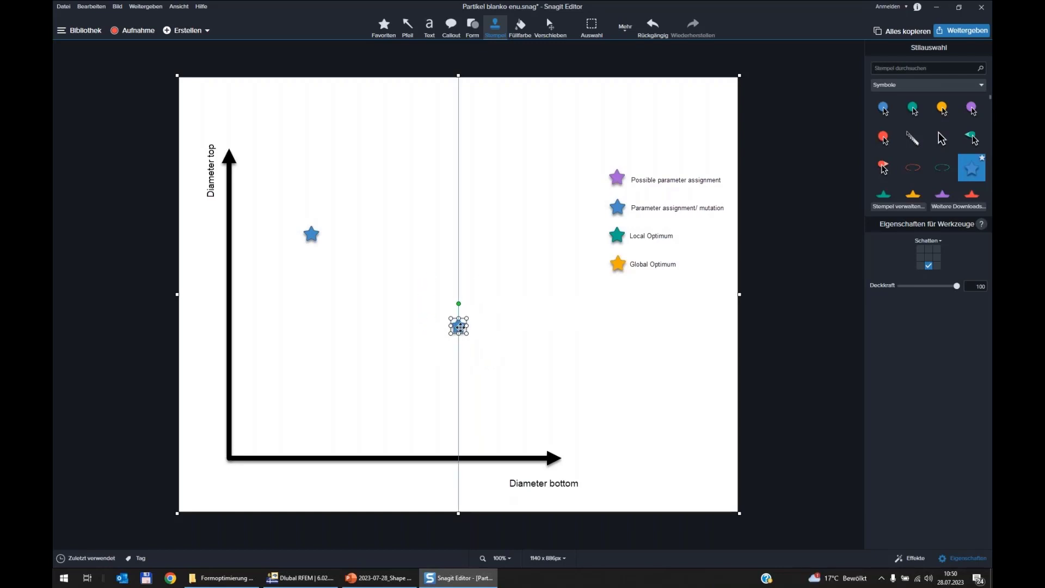
mouse_move(460, 328)
left_mouse_down()
mouse_move(445, 332)
mouse_move(453, 339)
left_mouse_up()
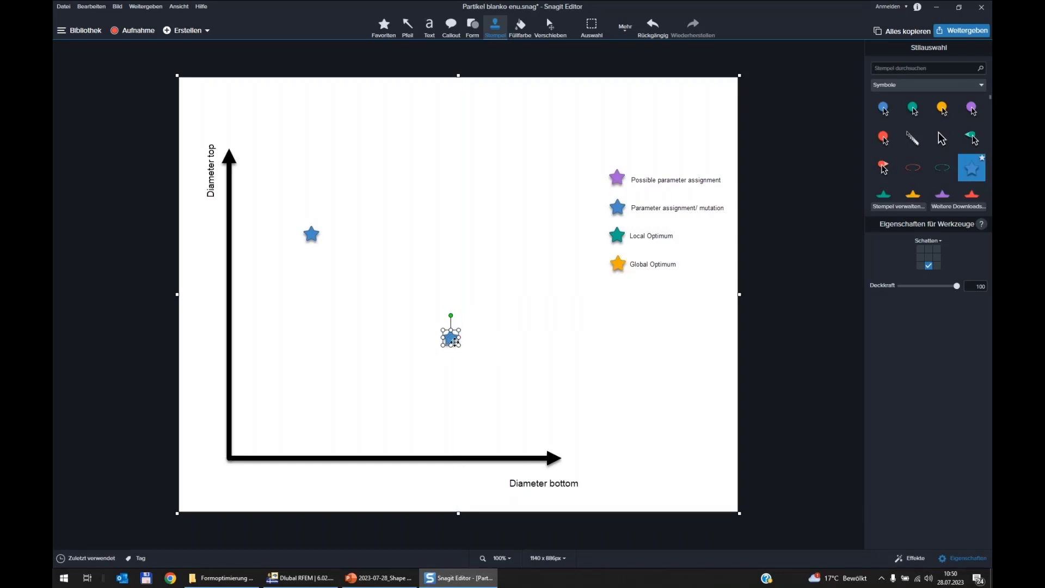
mouse_move(454, 341)
left_mouse_down()
mouse_move(445, 329)
mouse_move(800, 311)
mouse_move(481, 351)
mouse_move(448, 311)
mouse_move(428, 333)
mouse_move(504, 345)
mouse_move(317, 305)
mouse_move(320, 233)
mouse_move(459, 355)
left_mouse_up()
left_click_drag(453, 351, 466, 331)
- Draw purple arrows from the two blue stars, the lower one pointing down-left and the upper one pointing right
left_click(408, 28)
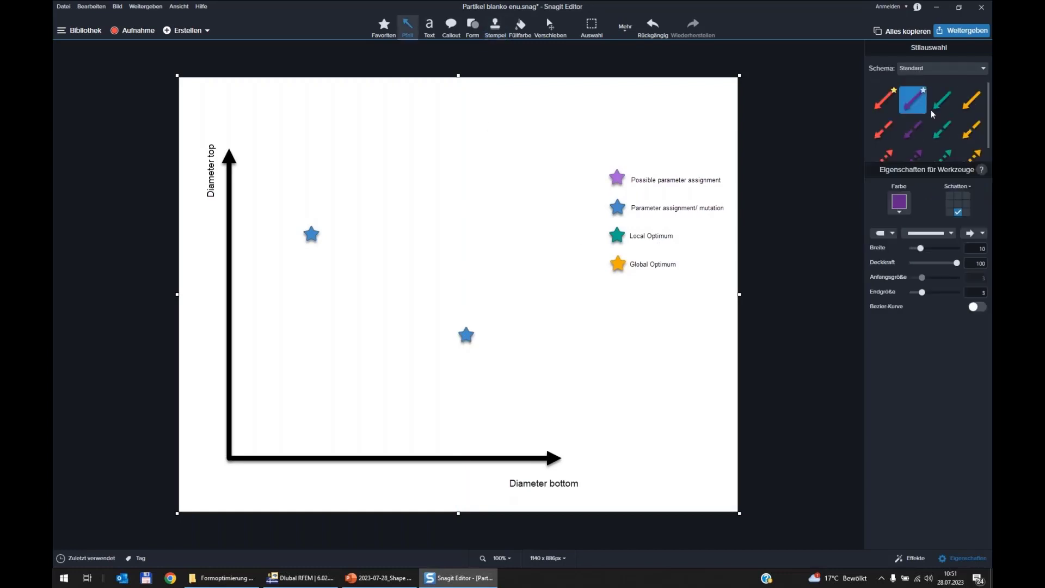
left_click_drag(466, 335, 436, 386)
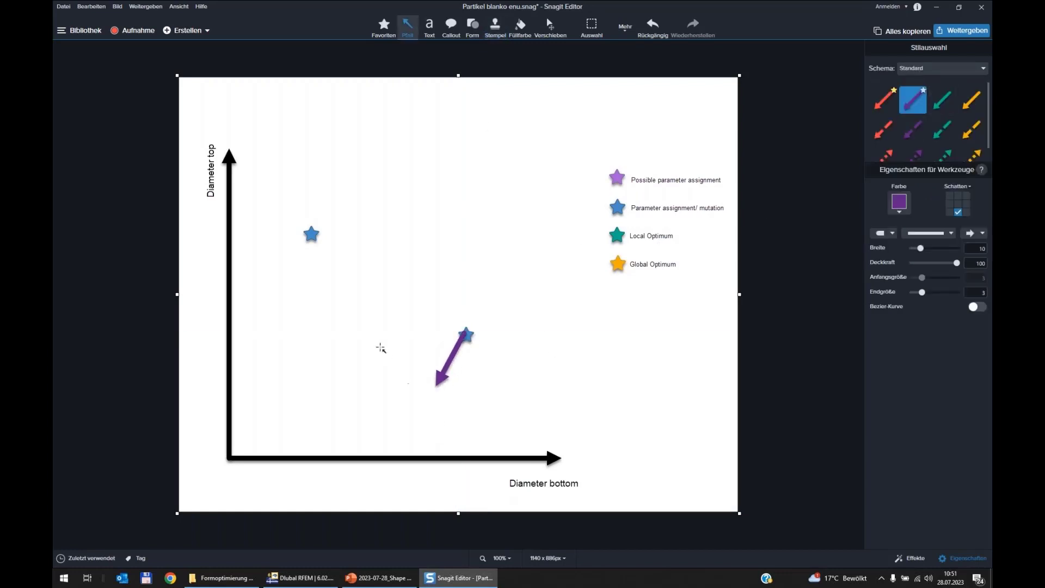
left_click_drag(312, 235, 363, 228)
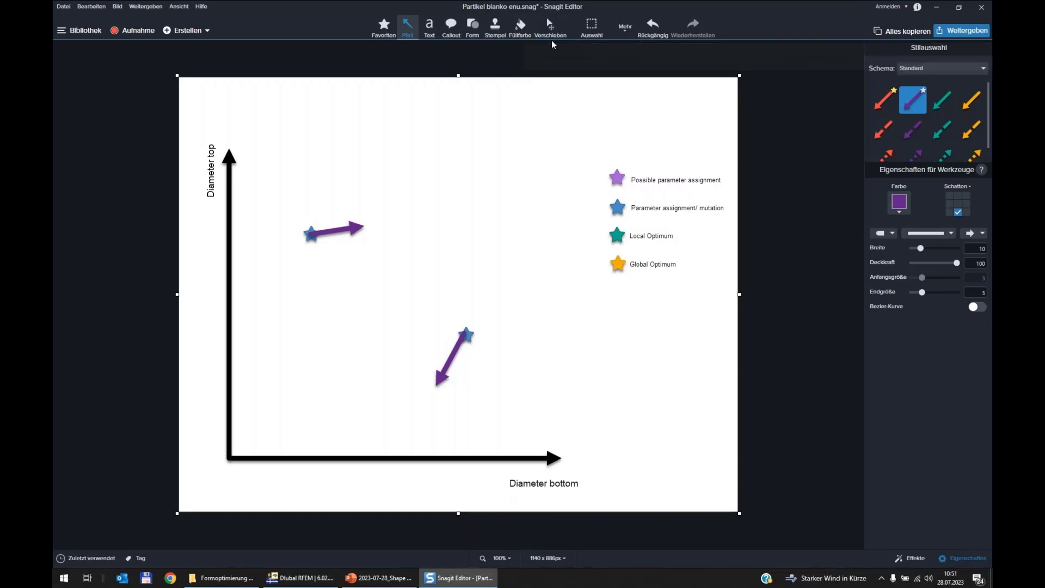
- Stamp a green ellipse into the diagram and move it just below the upper arrow
left_click(497, 31)
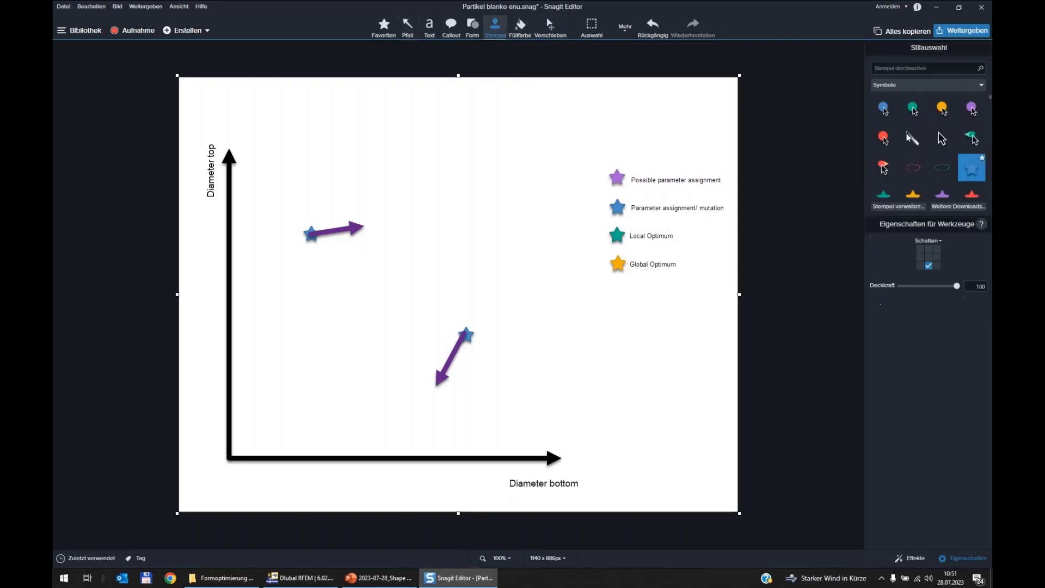
left_click(948, 168)
left_click(430, 301)
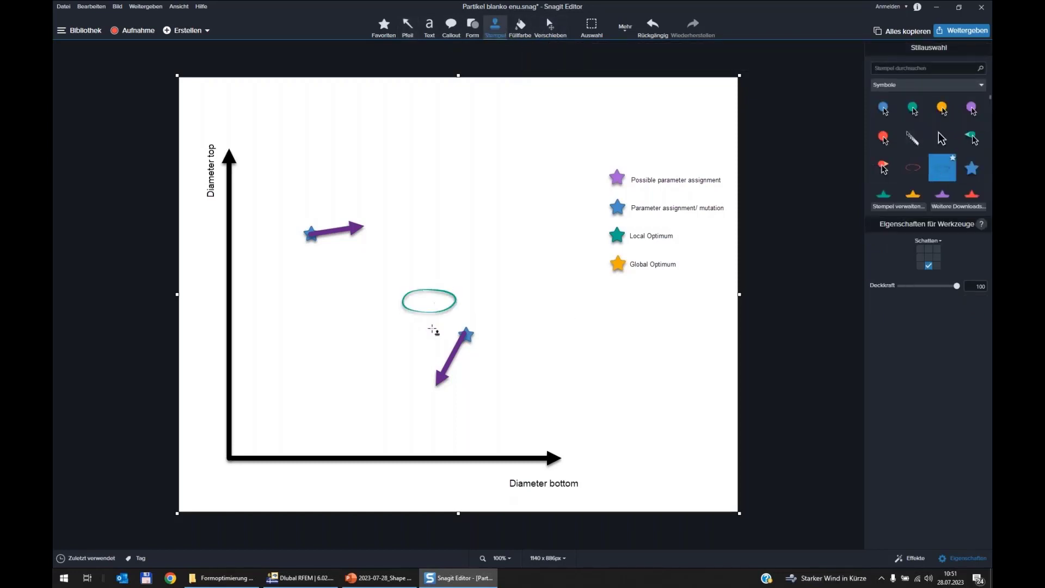
left_click_drag(422, 311, 347, 306)
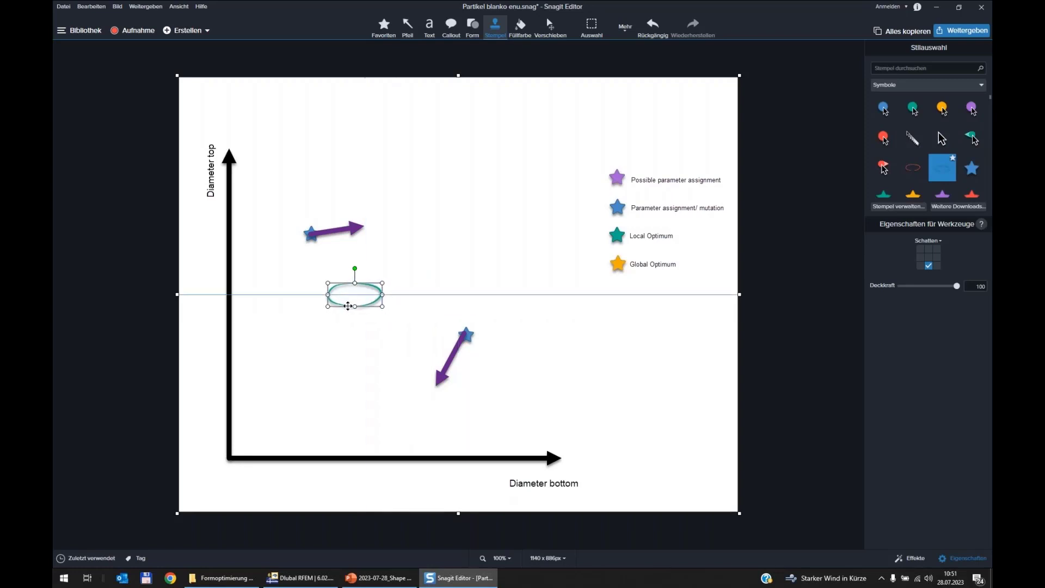
left_click(377, 404)
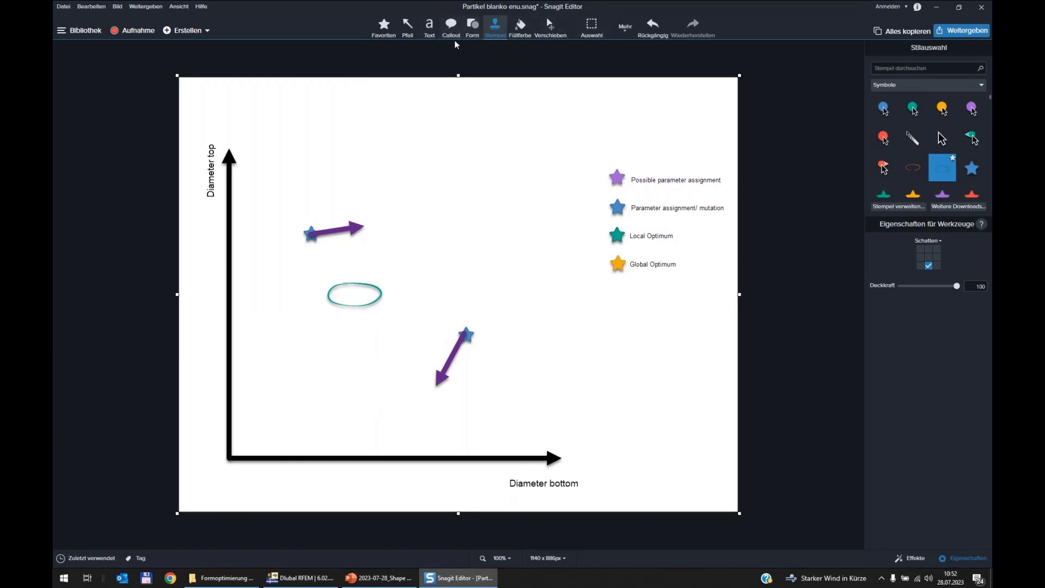
- Stamp a blue parameter assignment star at the tip of each of the two arrows
left_click(972, 167)
left_click(367, 226)
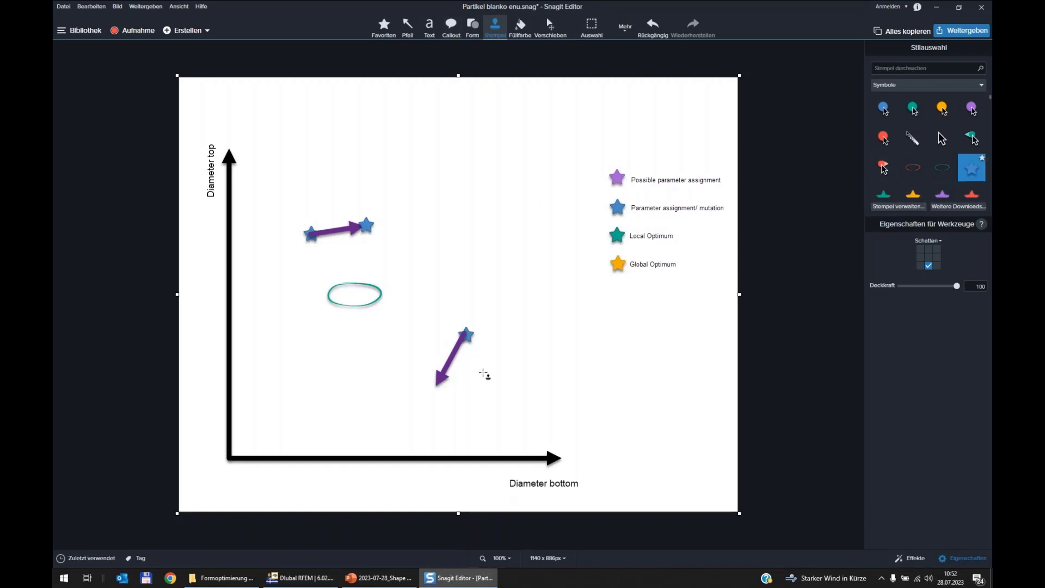
left_click(434, 386)
- Recolour the two starting stars, the lower one green as local optimum and the upper one orange as global optimum
left_click(310, 234)
key("Delete")
left_click(310, 235)
left_click(883, 191)
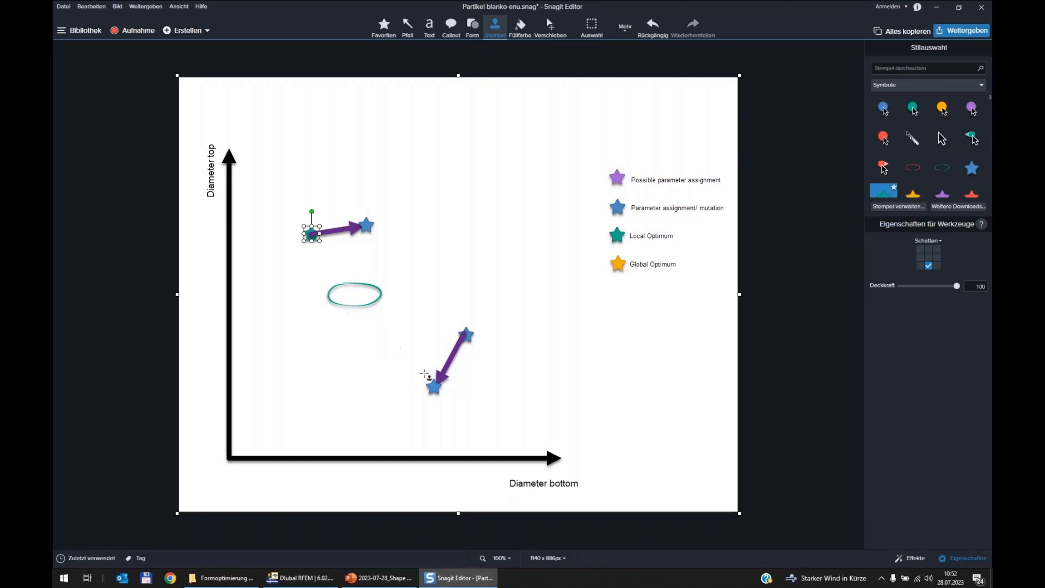
left_click(467, 334)
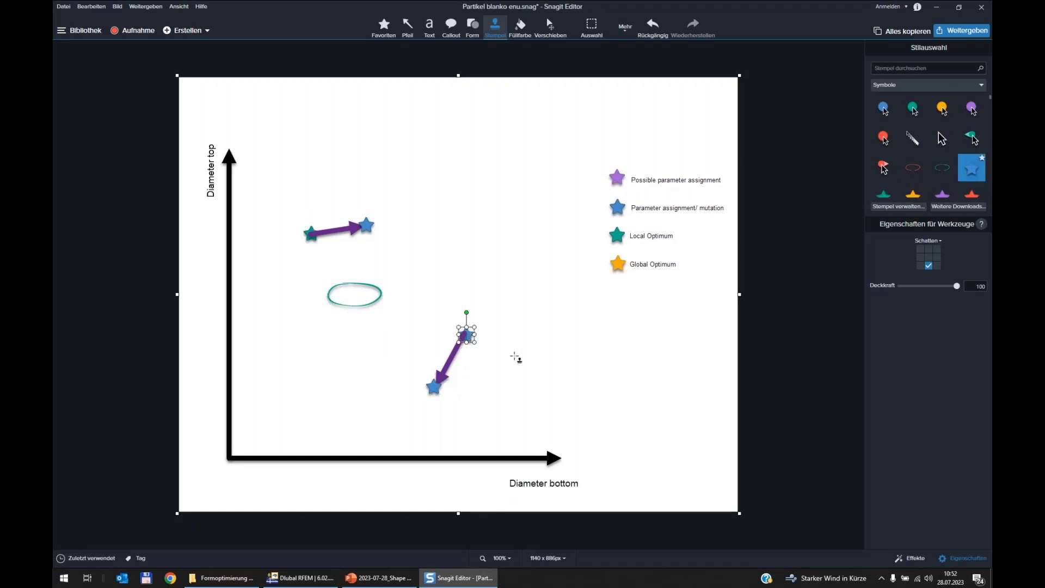
left_click(887, 197)
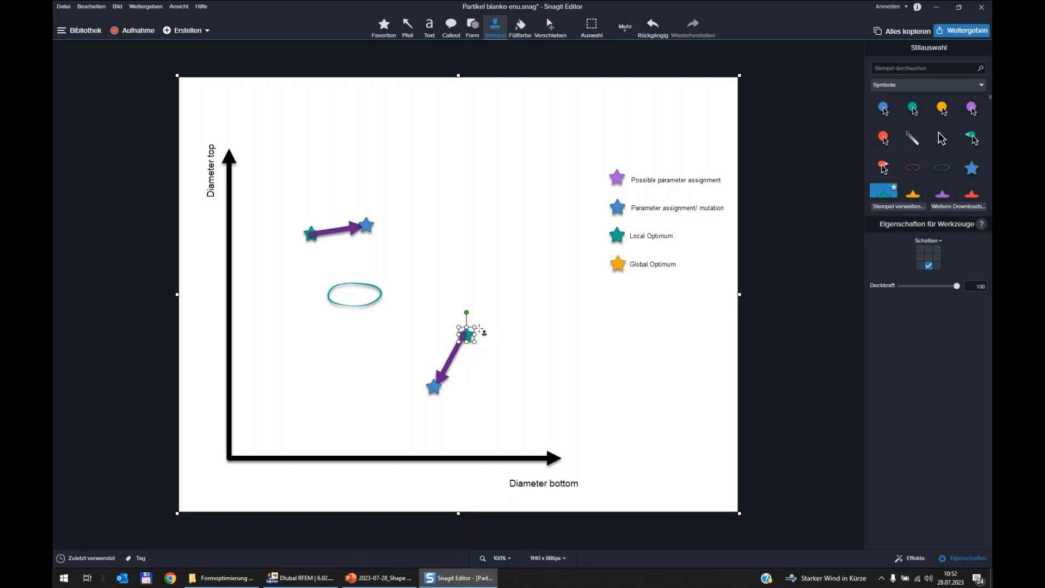
left_click(309, 231)
left_click(913, 191)
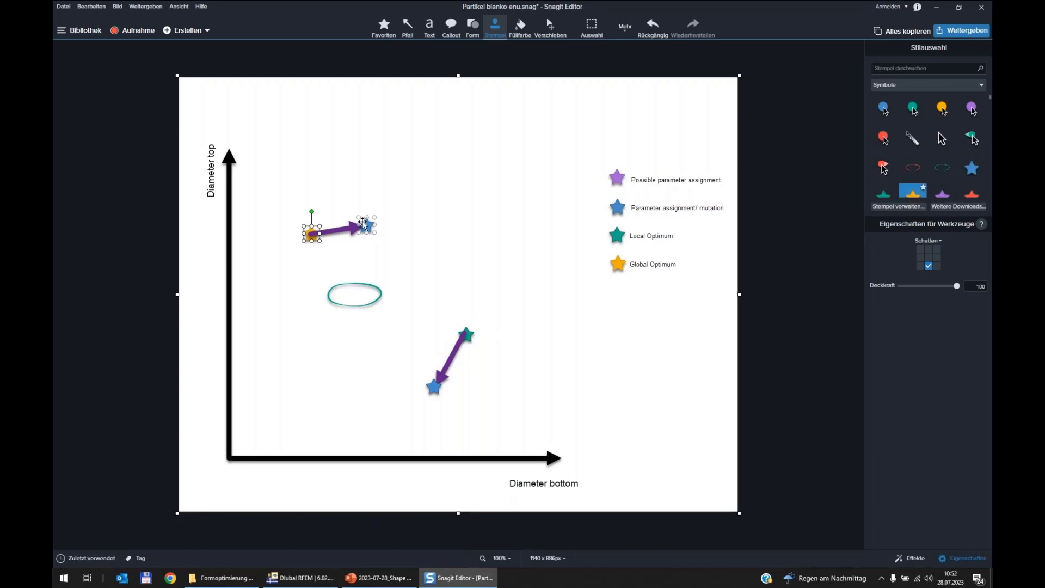
- Draw a second purple arrow from each blue star, the upper one back down-left and the lower one leftward
left_click(407, 26)
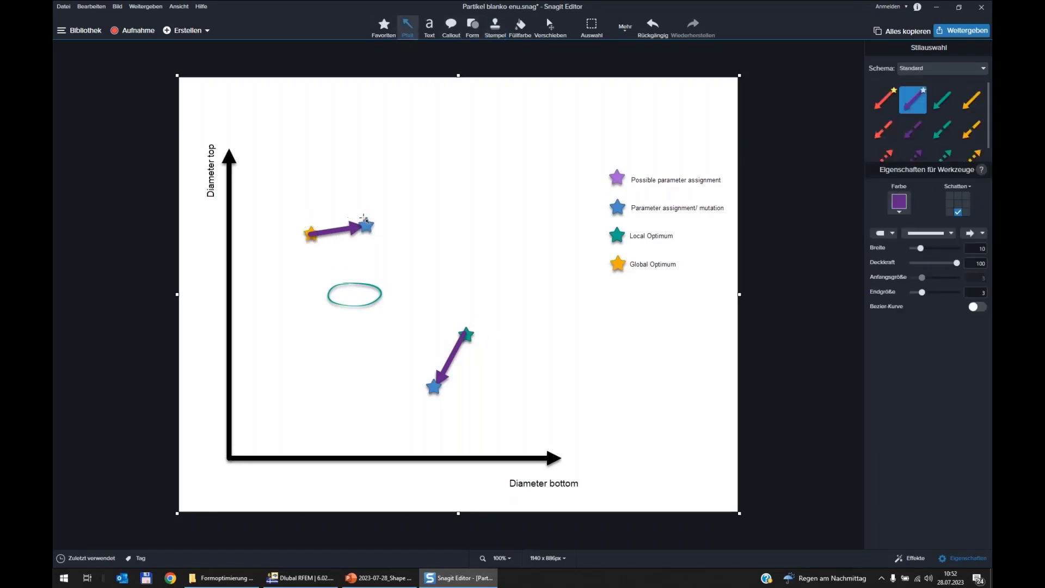
left_click_drag(366, 225, 317, 246)
mouse_move(434, 387)
left_mouse_down()
mouse_move(416, 410)
mouse_move(362, 408)
mouse_move(365, 426)
mouse_move(377, 392)
mouse_move(436, 395)
left_mouse_up()
mouse_move(435, 389)
left_mouse_down()
mouse_move(406, 435)
mouse_move(314, 238)
mouse_move(373, 430)
mouse_move(362, 389)
mouse_move(377, 392)
mouse_move(371, 386)
left_mouse_up()
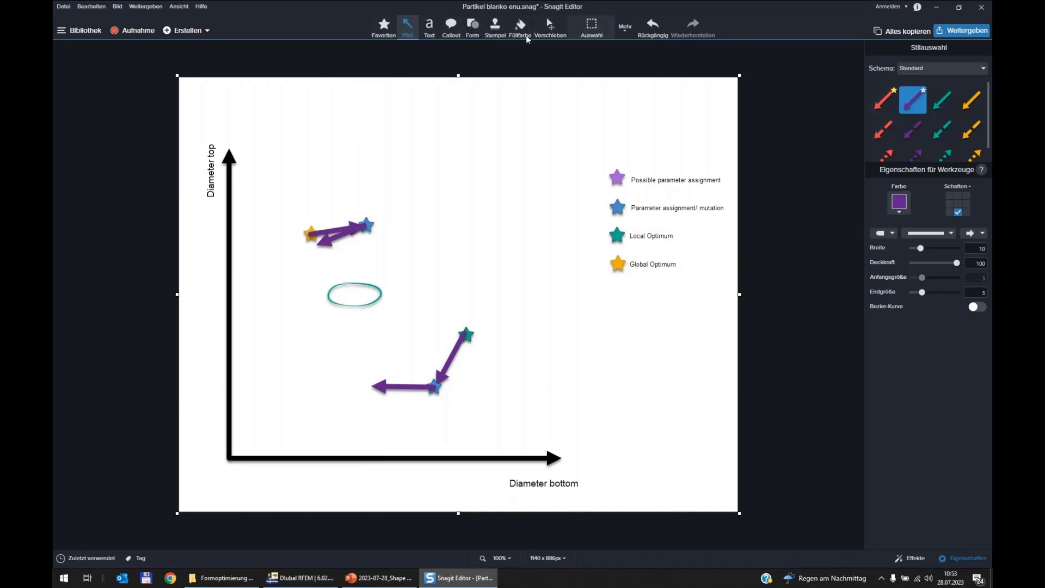
- Stamp stars at the tips of the two second arrows and recolour both green as local optima
left_click(495, 28)
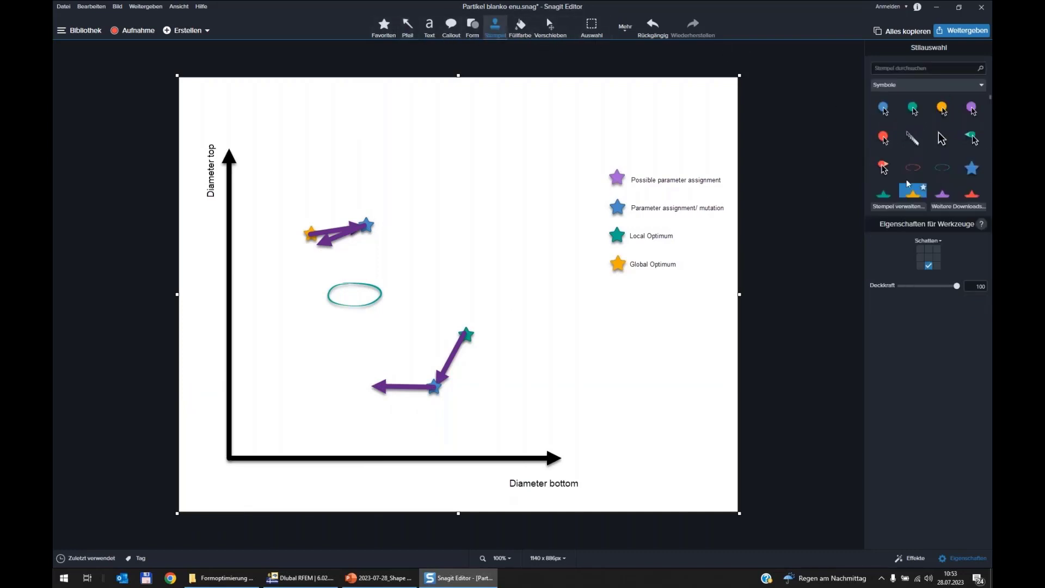
left_click(315, 250)
left_click(369, 385)
left_click(310, 247)
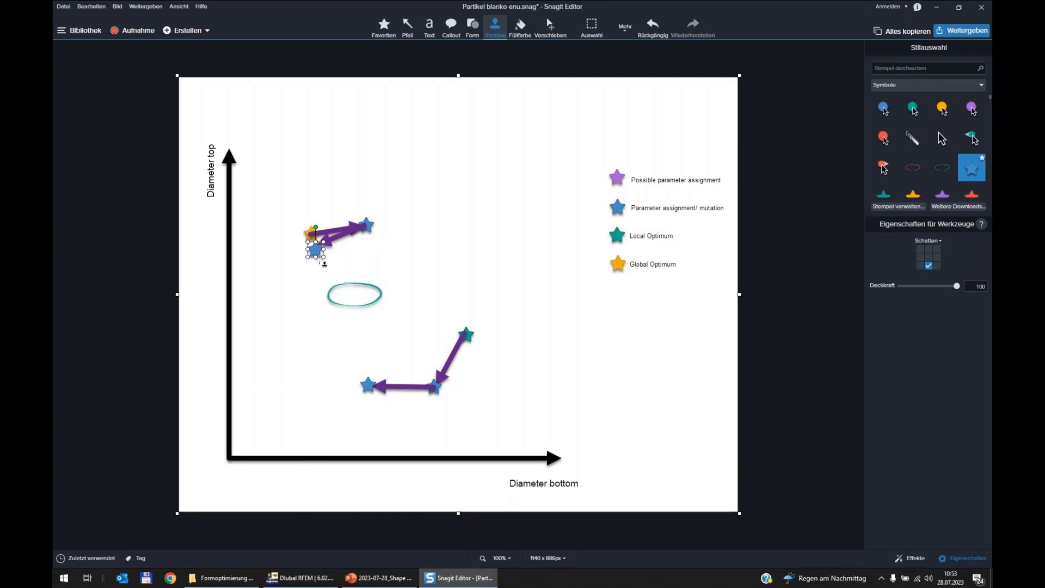
left_click(884, 195)
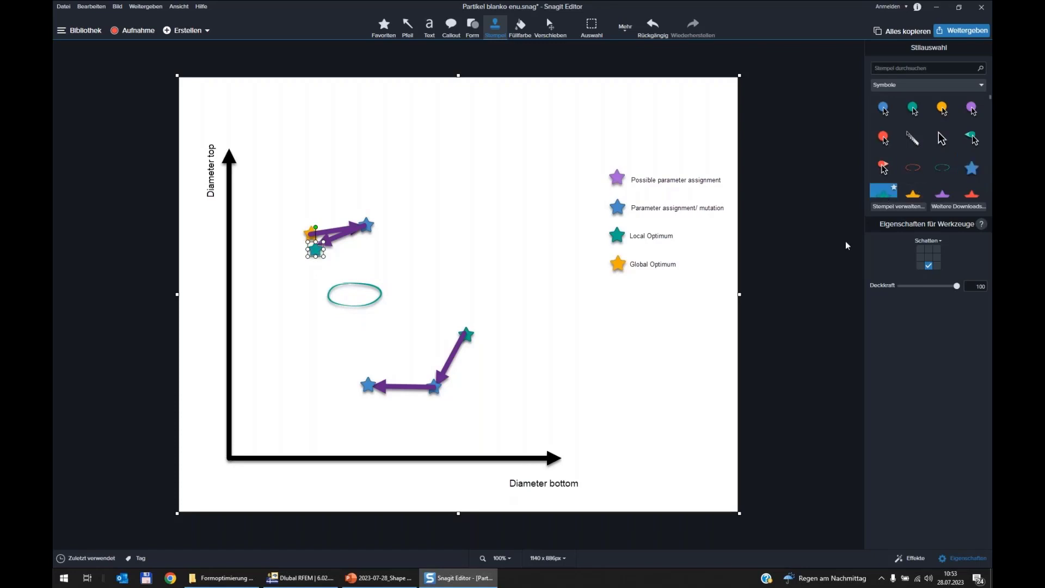
left_click(366, 386)
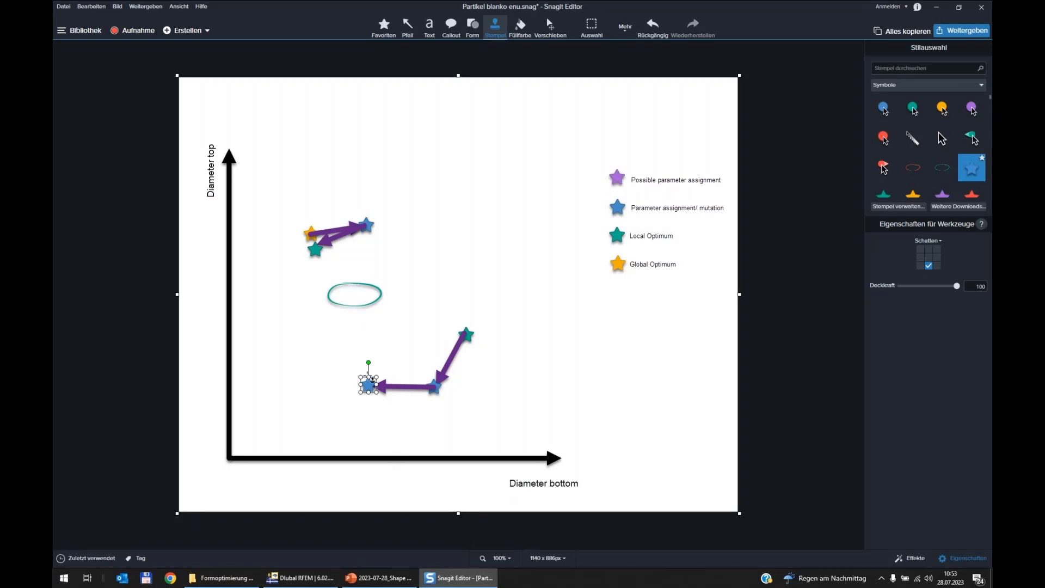
left_click(884, 193)
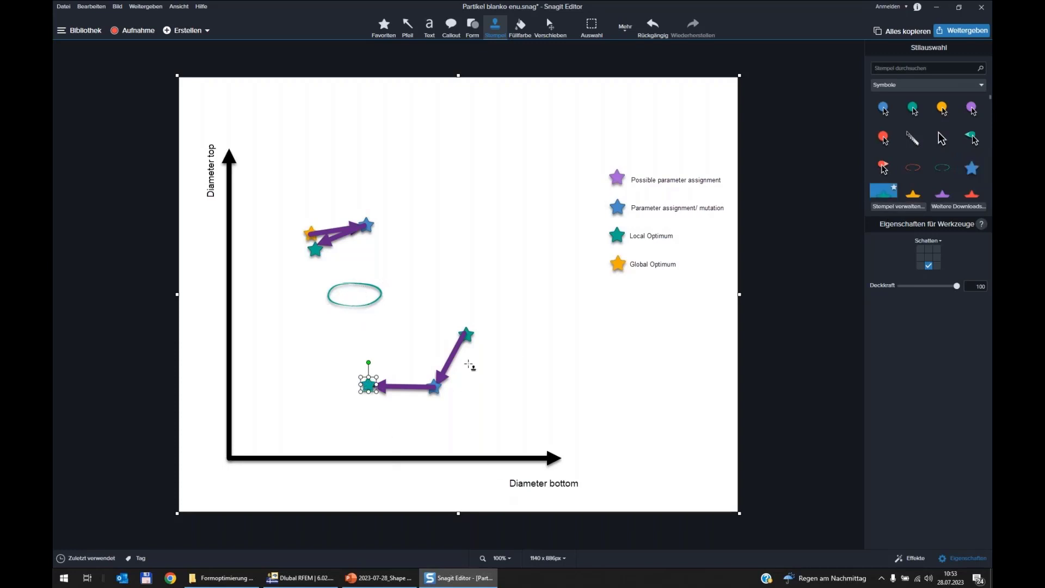
- Recolour both starting stars blue and mark the newest star of the upper path orange as global optimum
left_click(466, 334)
left_click(972, 167)
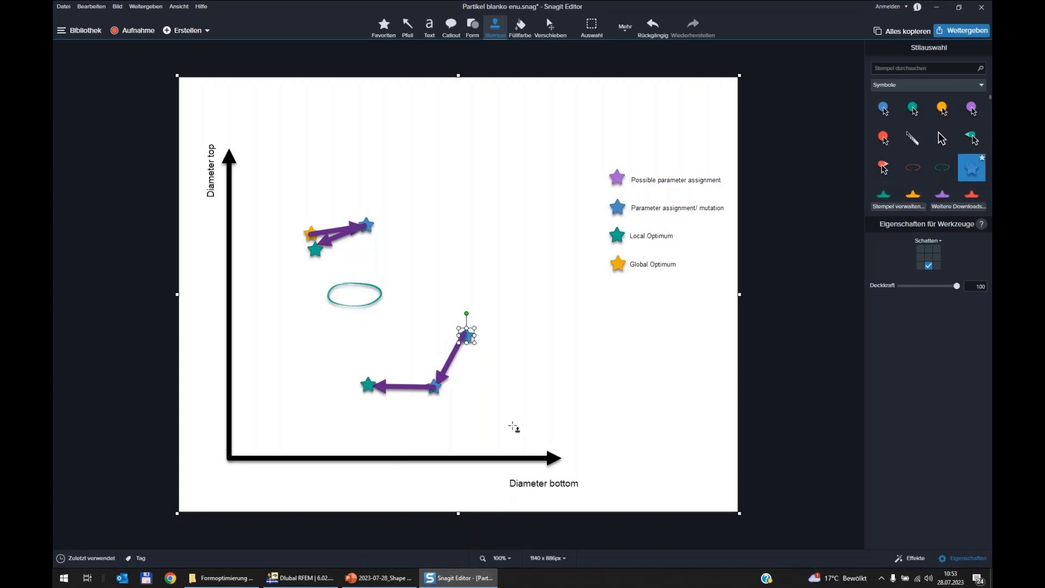
left_click(310, 235)
left_click(316, 249)
left_click(913, 193)
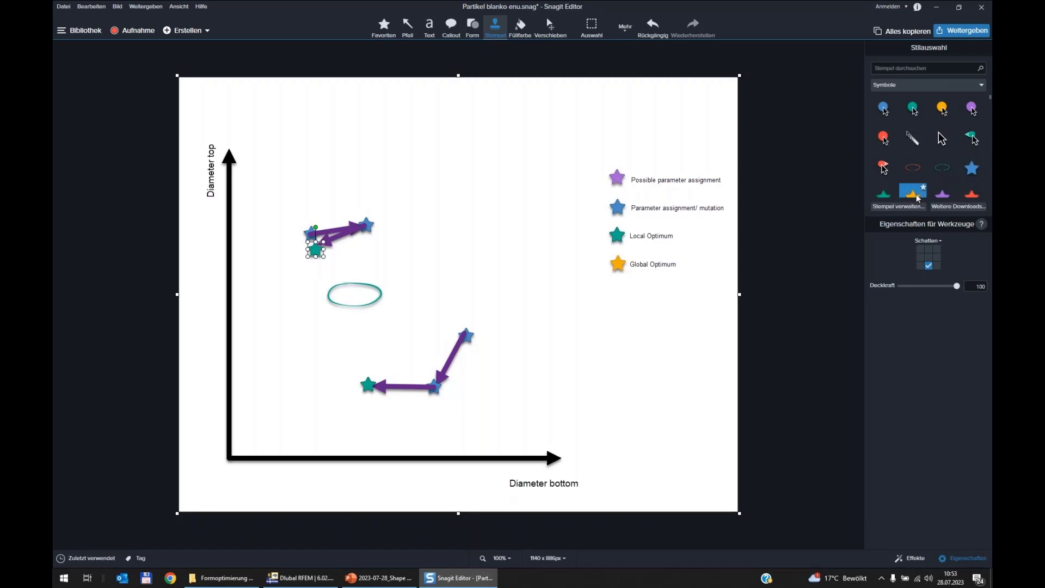
- Draw a third purple arrow up-left from the lower green star and another down-left from the orange star
left_click(407, 33)
left_click_drag(369, 385, 406, 353)
left_click_drag(454, 377, 329, 347)
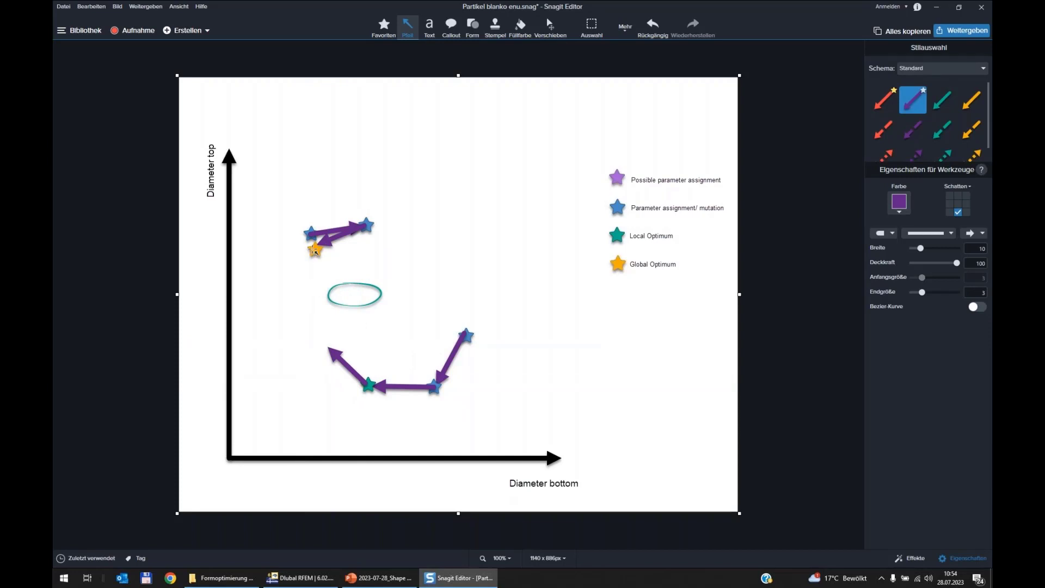
left_click_drag(314, 250, 263, 269)
- Stamp a blue parameter assignment star at the tip of each of the two third arrows
left_click(494, 29)
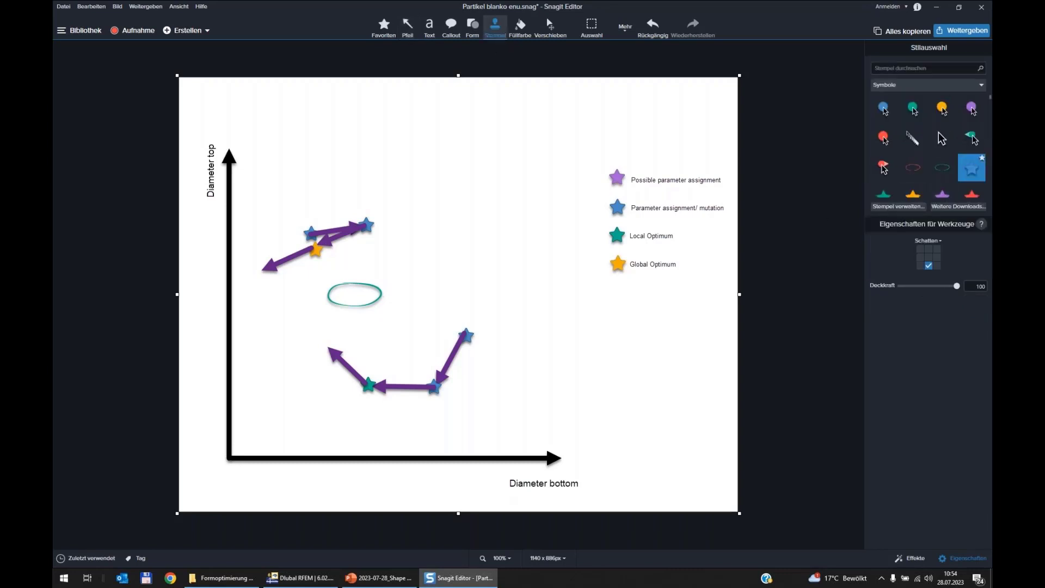
left_click(263, 268)
left_click(326, 347)
left_click(262, 269)
- Recolour the newest star of the lower path green, its predecessor blue, and the orange star of the upper path green
left_click(328, 349)
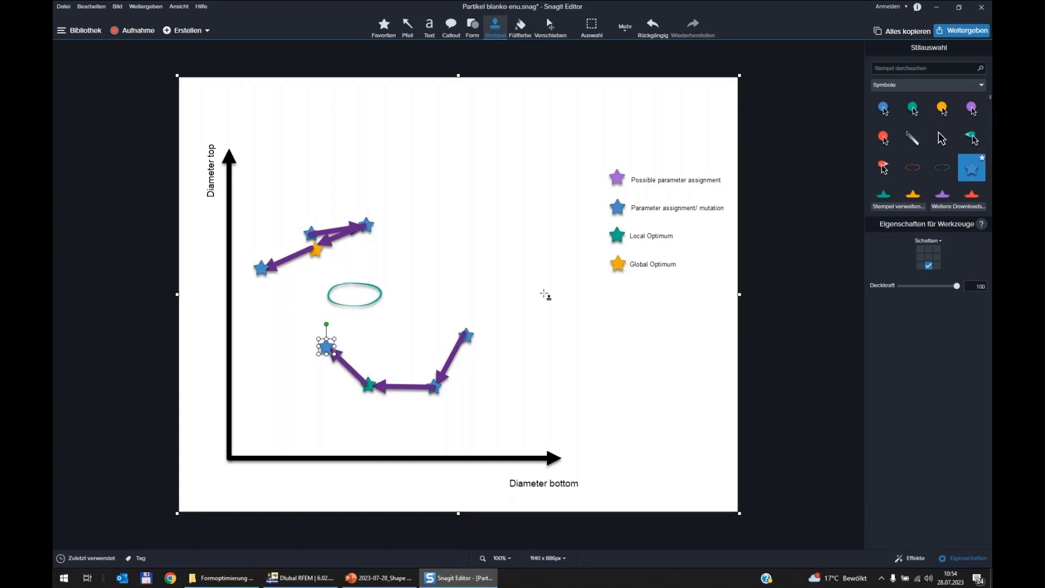
left_click(884, 194)
left_click(369, 385)
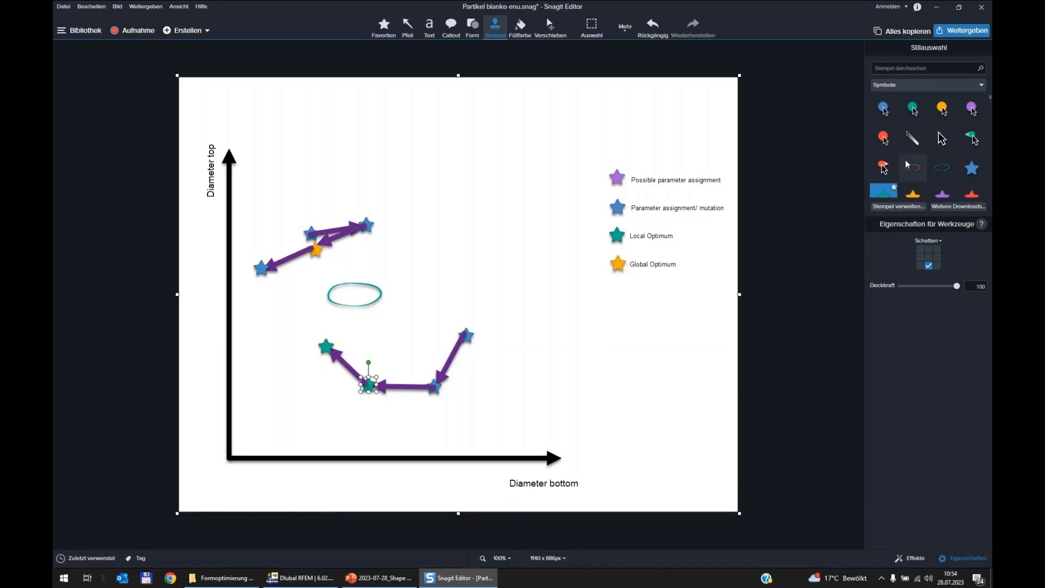
left_click(971, 169)
left_click(261, 267)
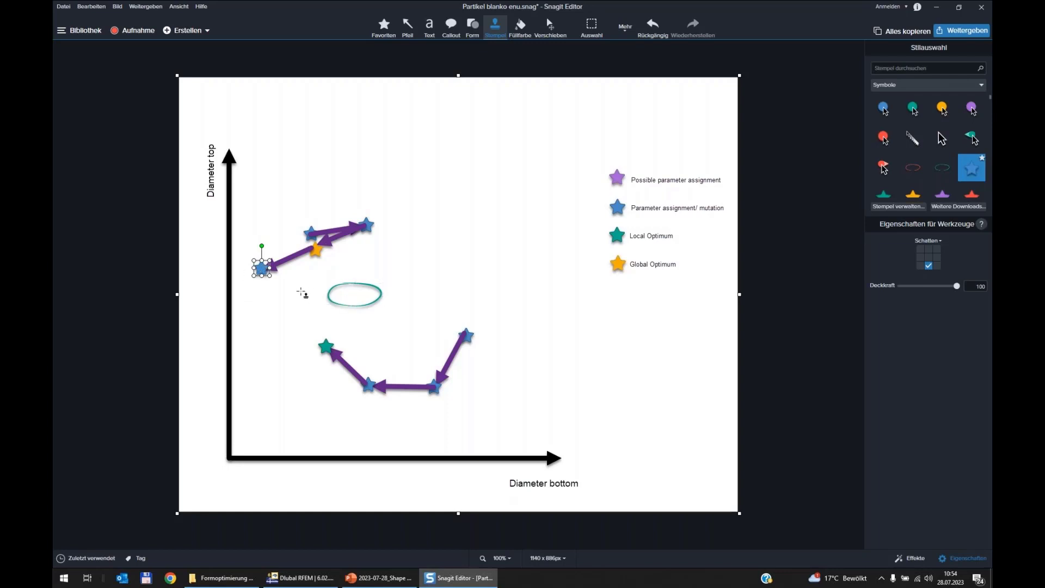
left_click(316, 251)
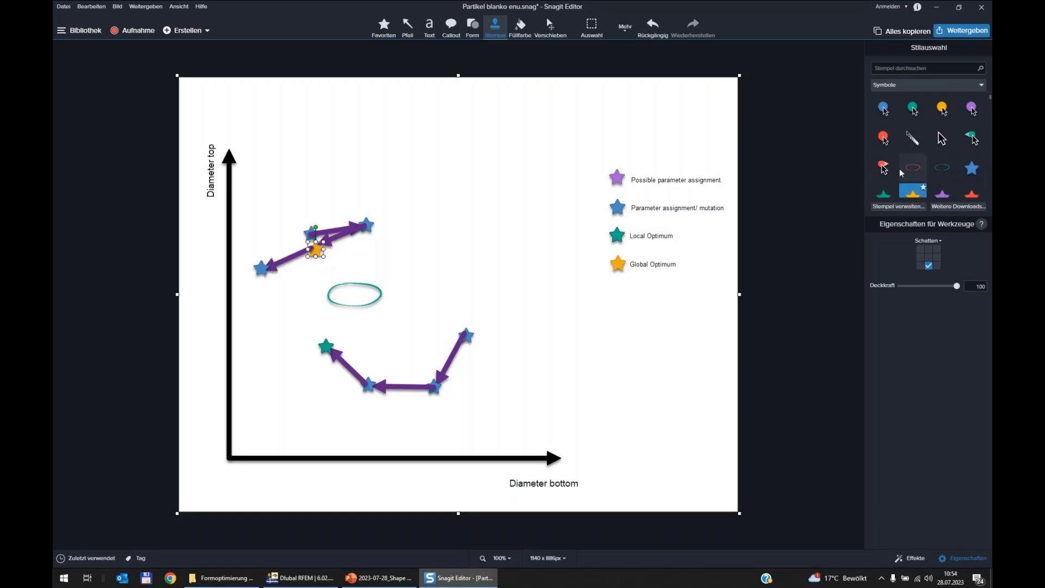
left_click(890, 195)
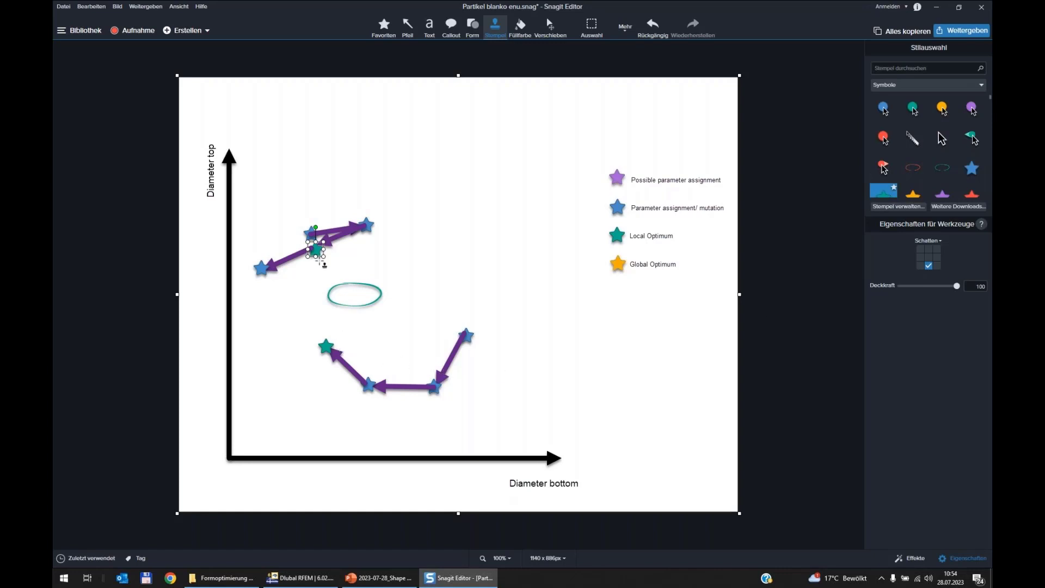
- Recolour the upper path's green star orange, and draw fourth purple arrows upward from the lower green star and rightward from the leftmost blue star
left_click(913, 194)
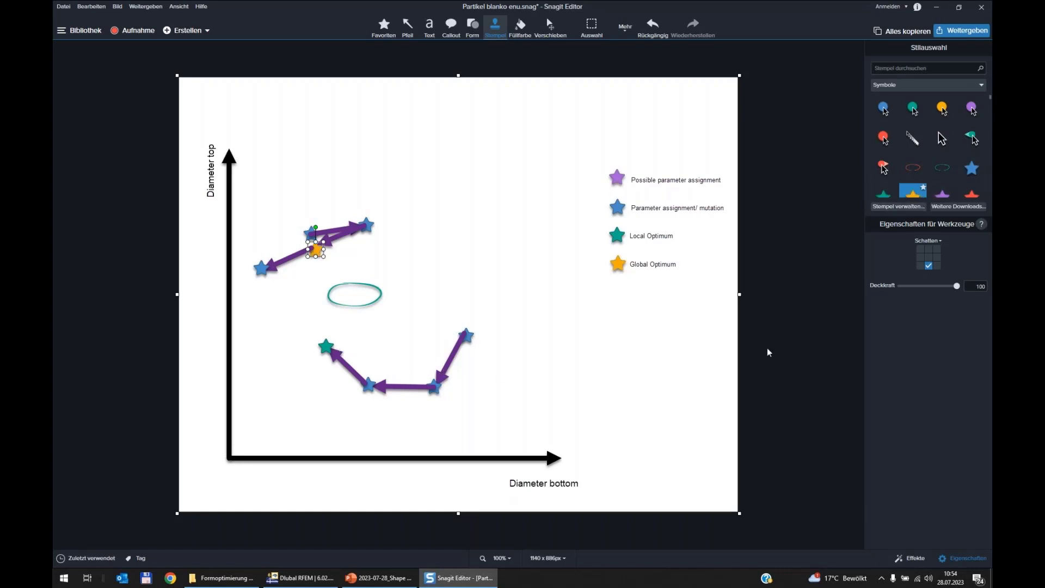
left_click(407, 26)
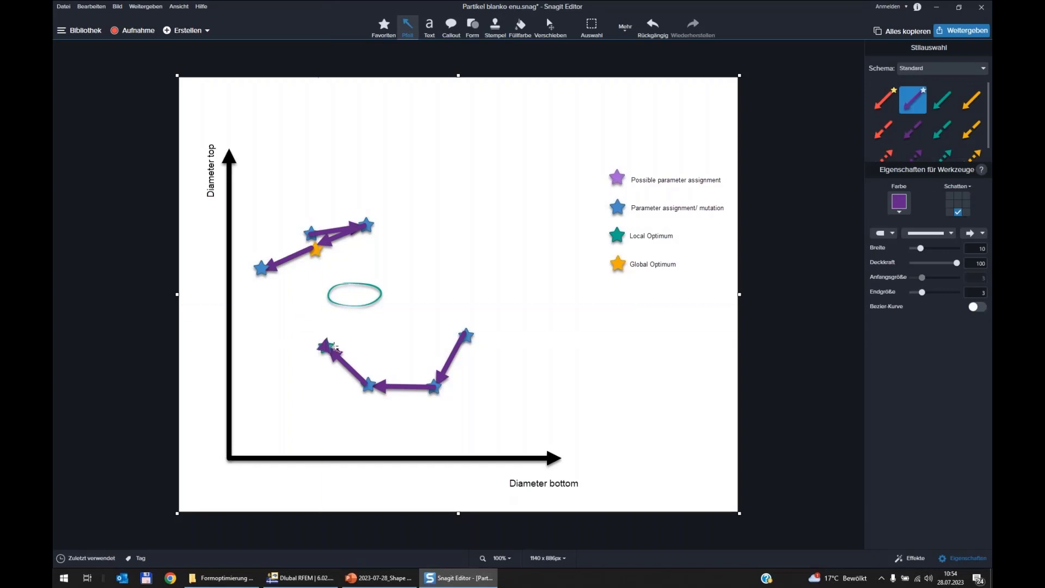
mouse_move(325, 346)
left_mouse_down()
mouse_move(290, 312)
mouse_move(323, 295)
left_mouse_up()
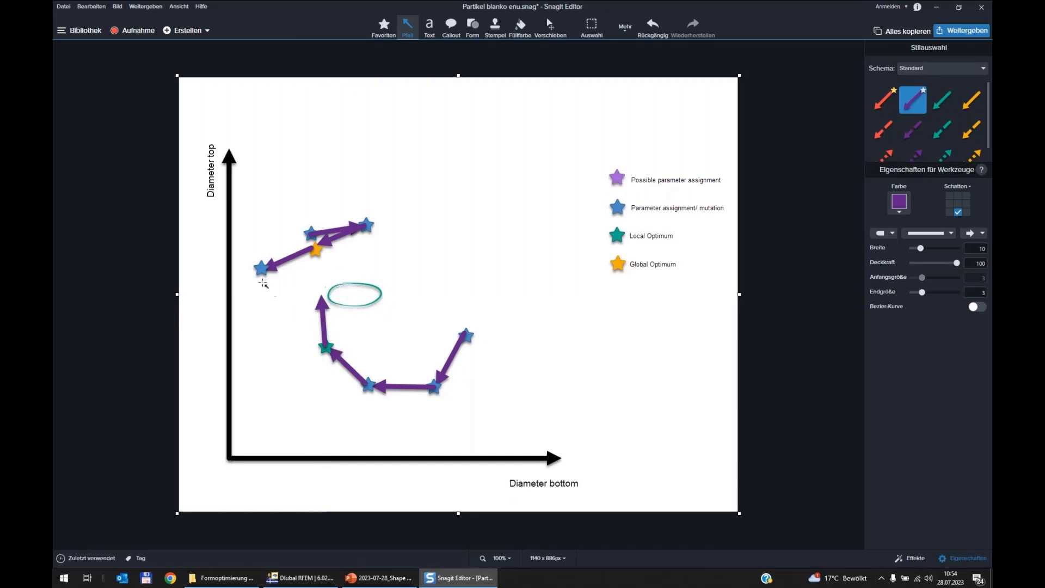
mouse_move(262, 268)
left_mouse_down()
mouse_move(244, 316)
mouse_move(313, 254)
mouse_move(319, 268)
left_mouse_up()
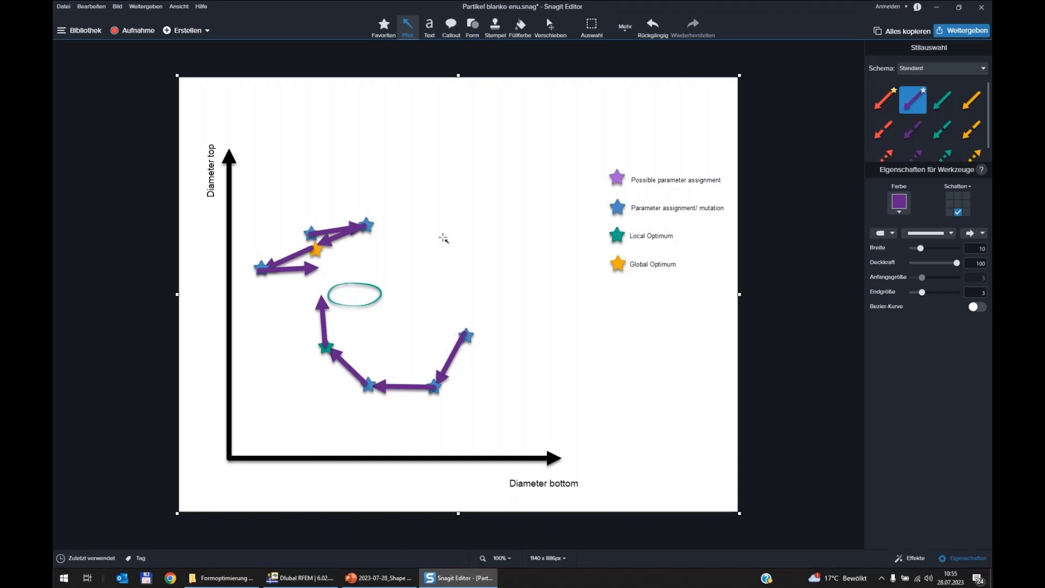
- Switch to the PowerPoint presentation and show the Results slide, slide 6, as a full-screen slide show
mouse_move(360, 584)
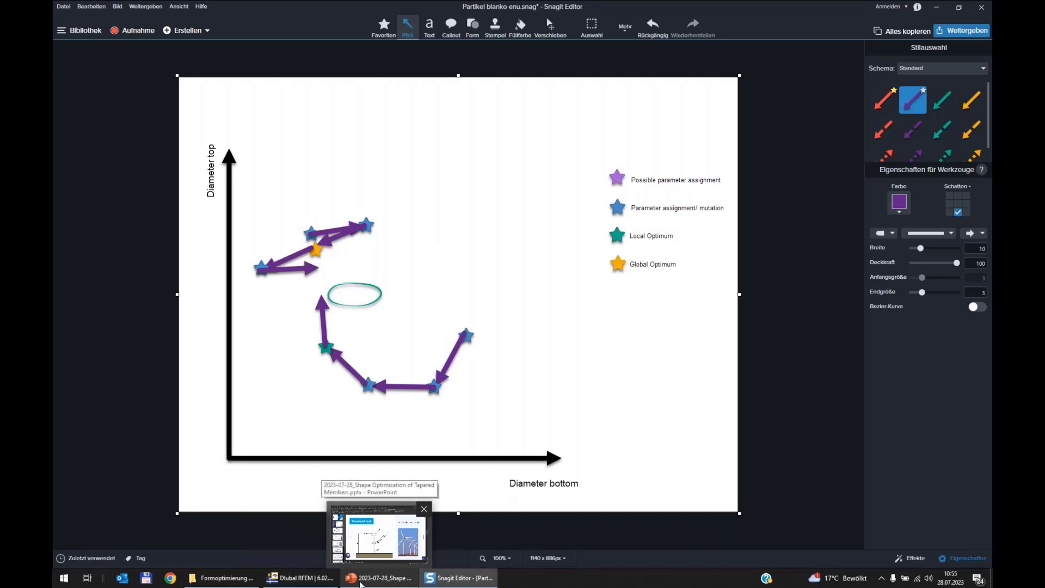
left_click(302, 578)
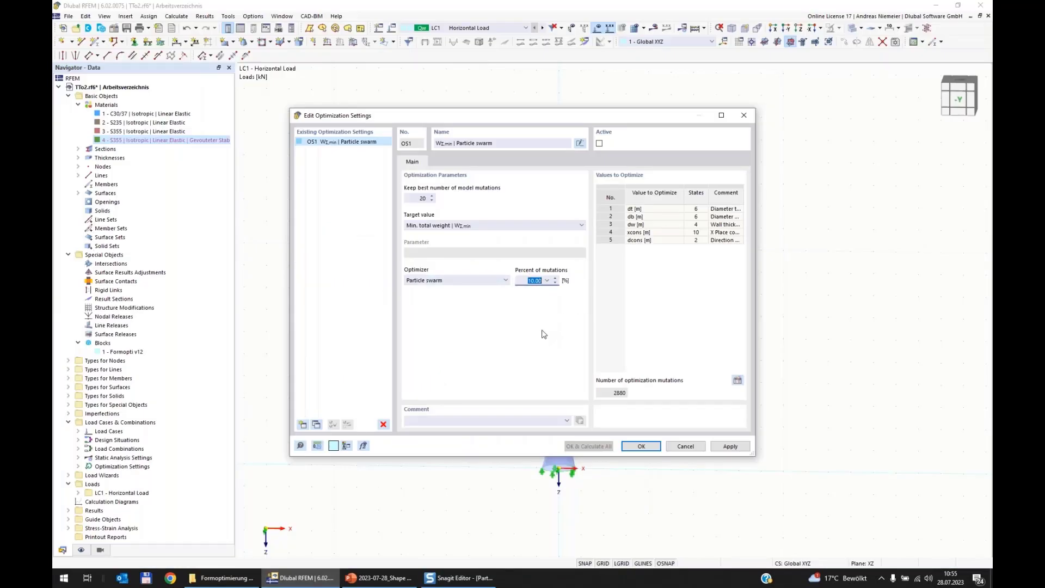
left_click(381, 578)
left_click(117, 433)
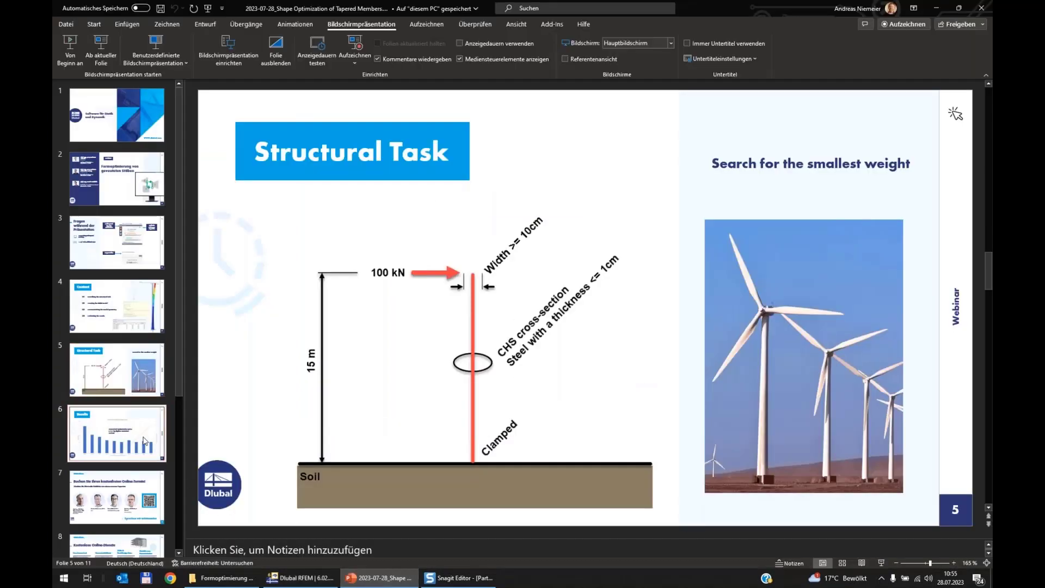
left_click(881, 563)
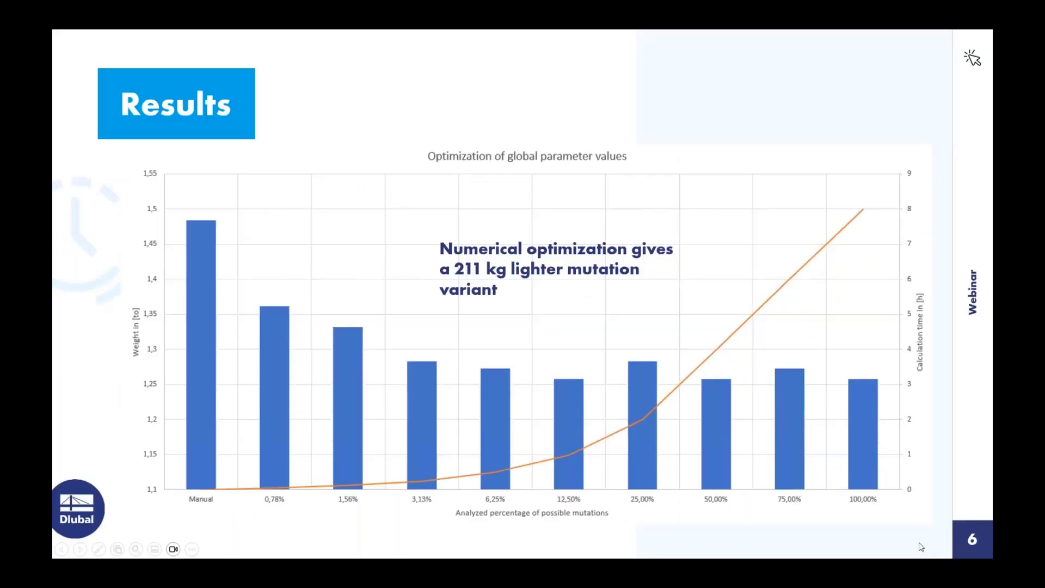
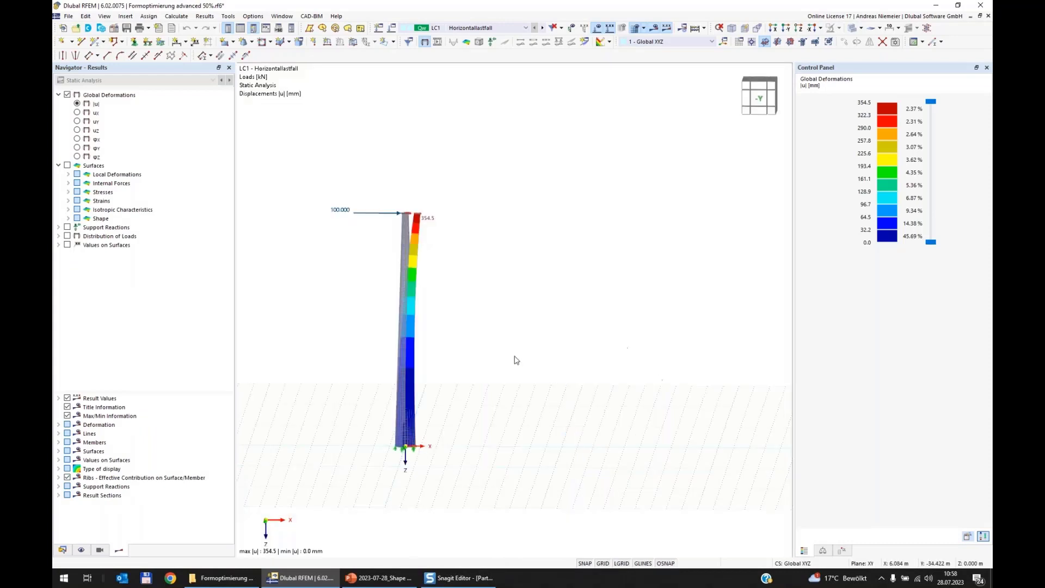
- Show the Optimization table with the ranked model mutations of the Formoptimierung advanced 50% model
left_click(240, 28)
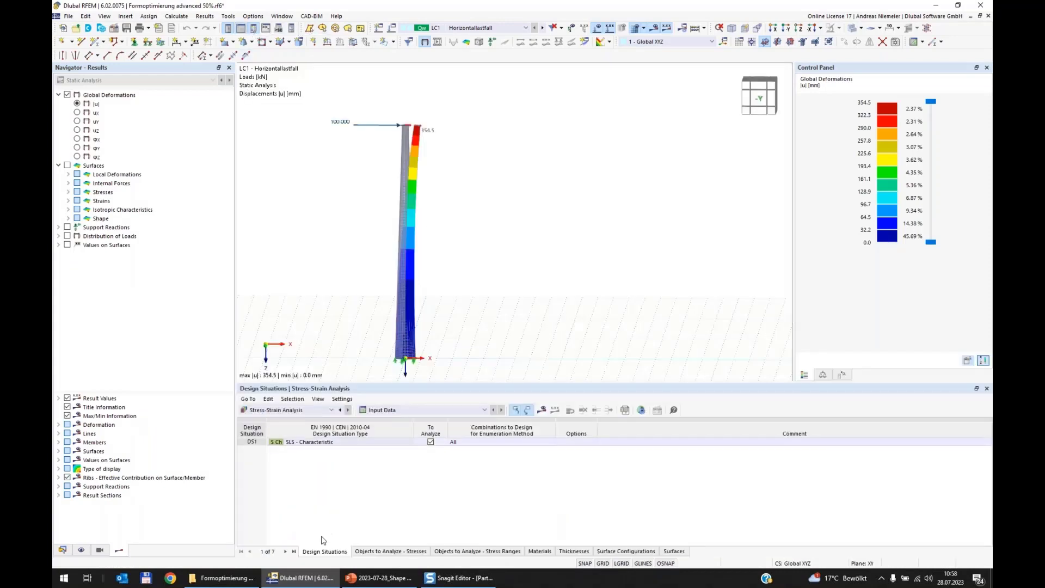
left_click(303, 410)
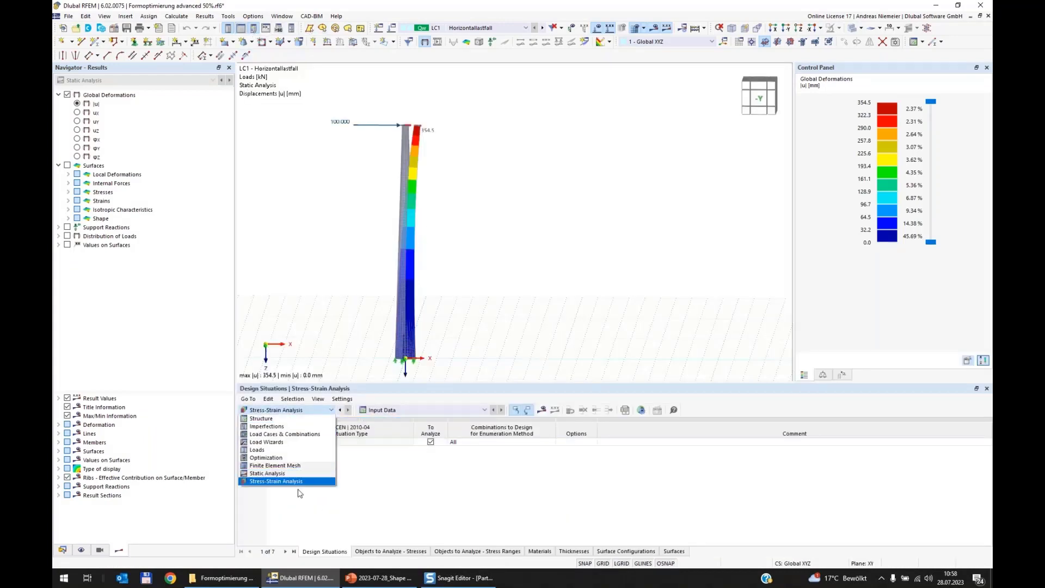
left_click(275, 458)
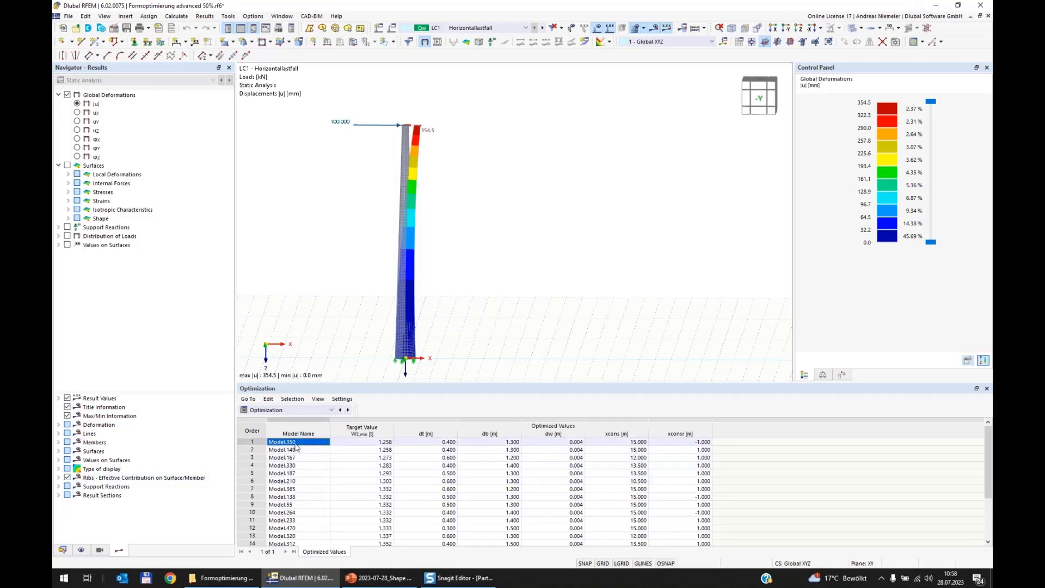
- Examine the first-ranked mutation's total weight, diameters dt and db, wall thickness dw, and constriction place and direction
left_click(373, 444)
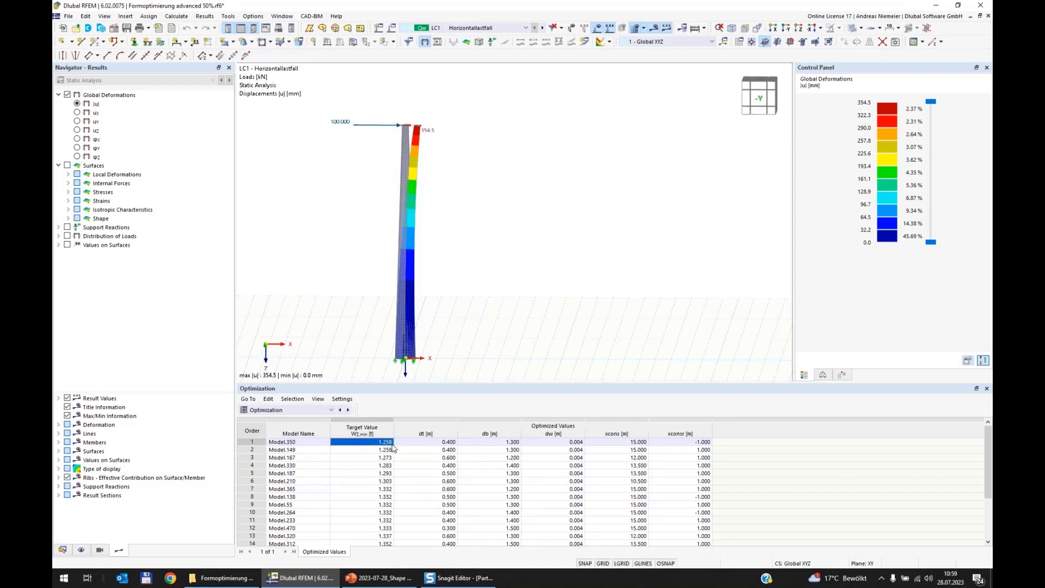
left_click(436, 444)
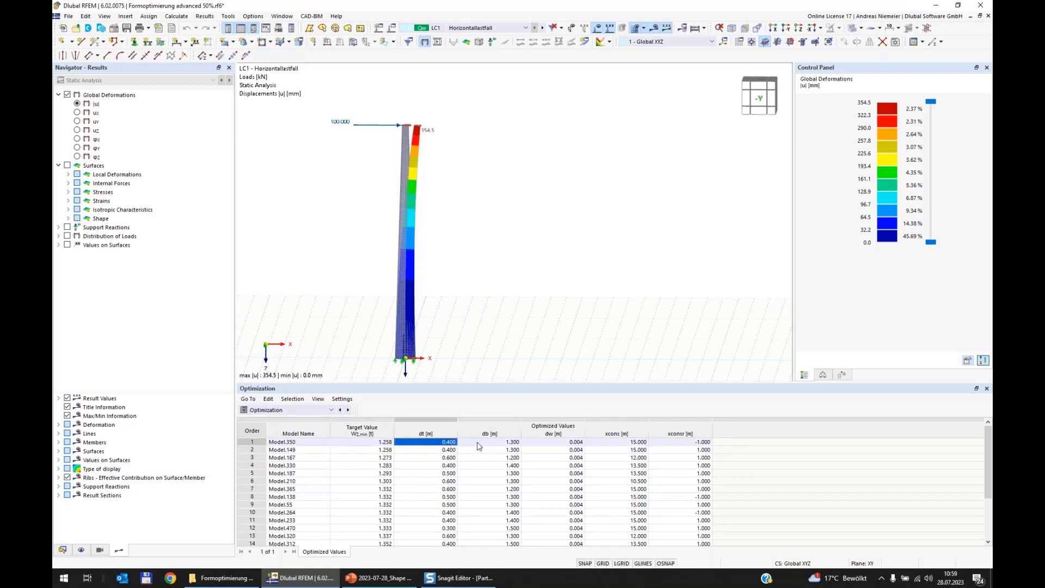
left_click(497, 444)
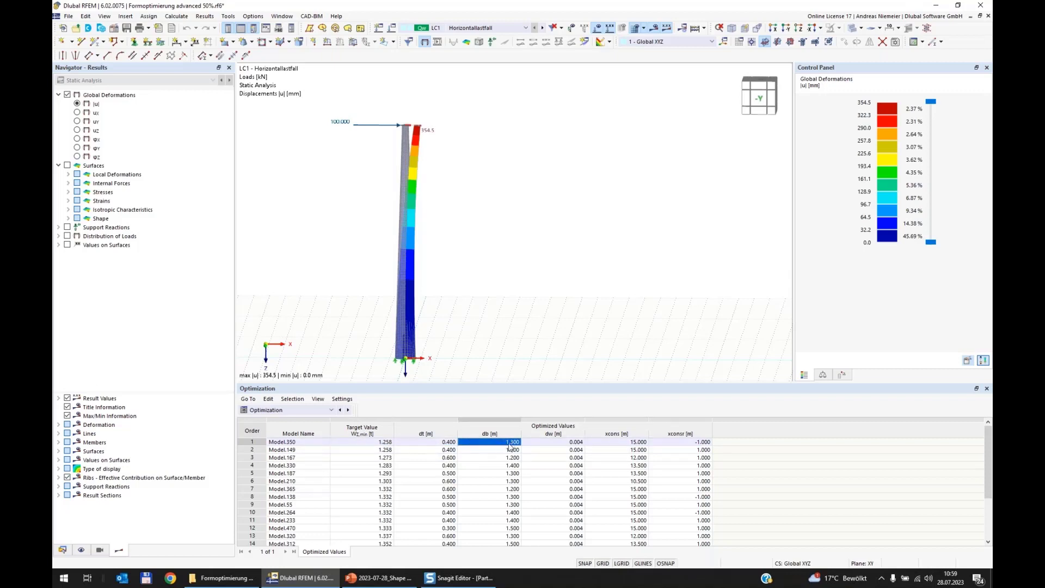
left_click(557, 445)
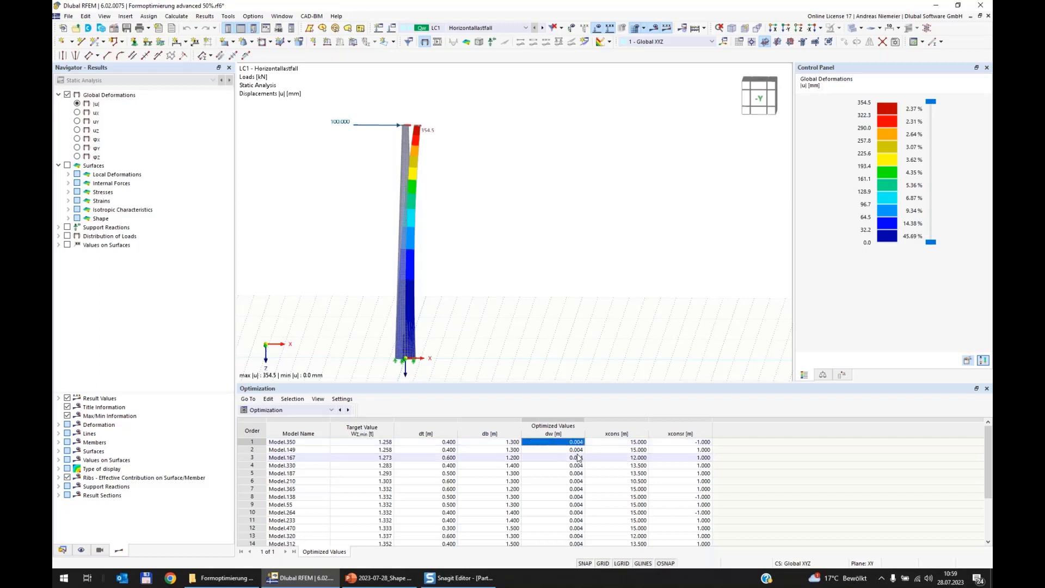
left_click(621, 443)
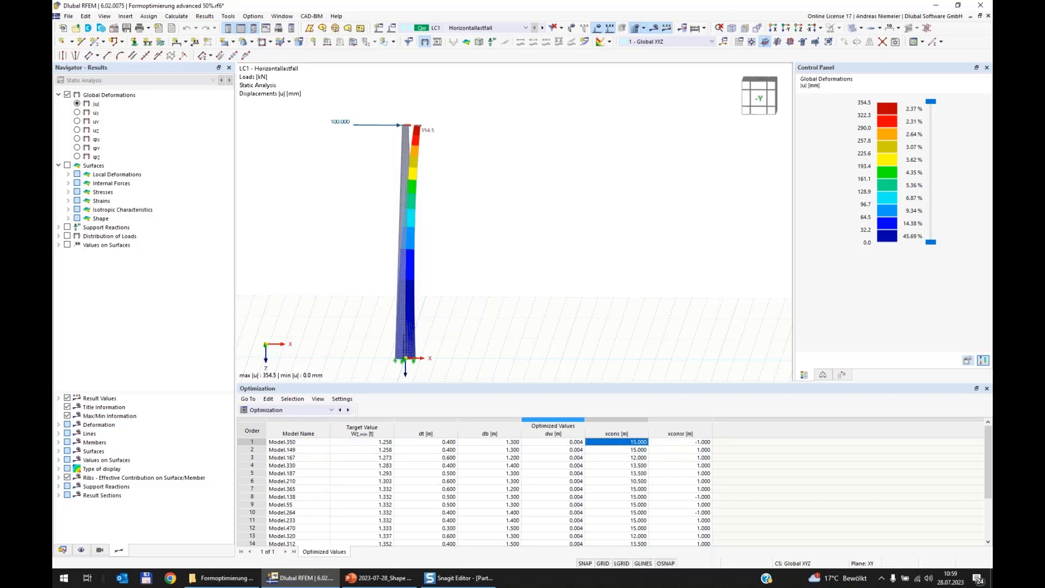
left_click(699, 442)
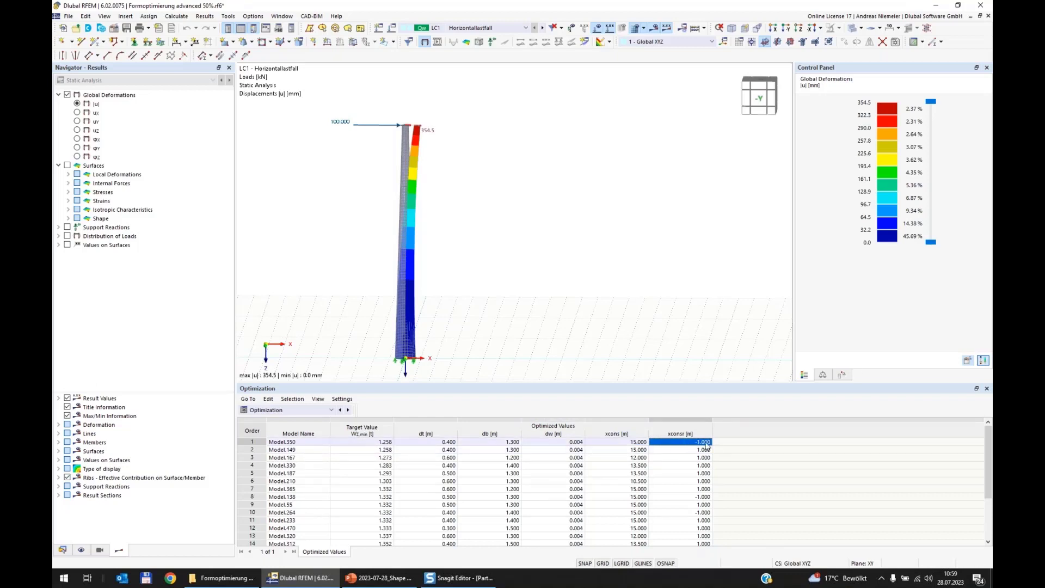
left_click(627, 443)
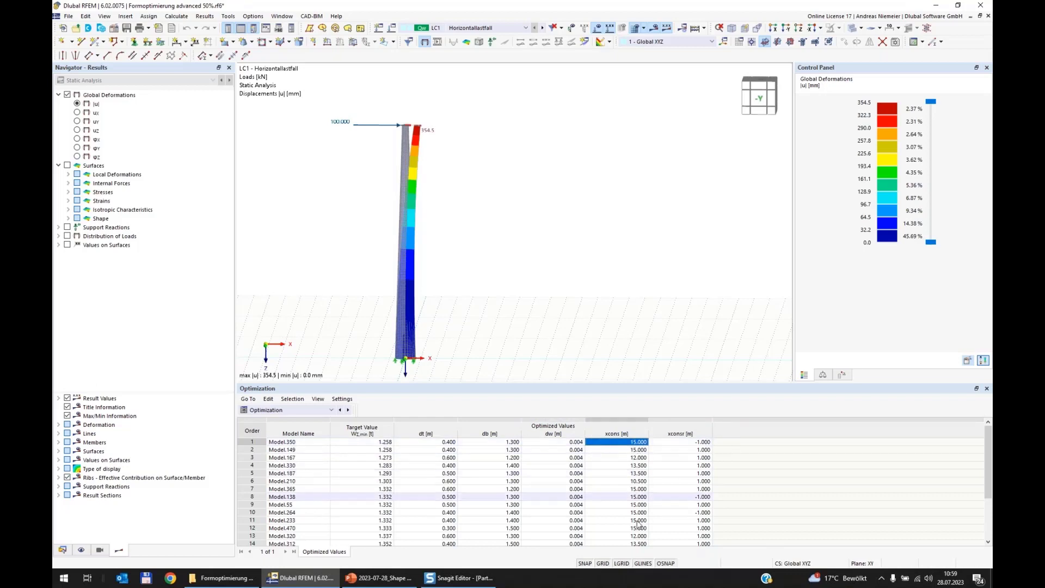
- Examine the second-ranked mutation and the third-ranked mutation's total weight, diameters, wall thickness and constriction parameters
left_click(289, 450)
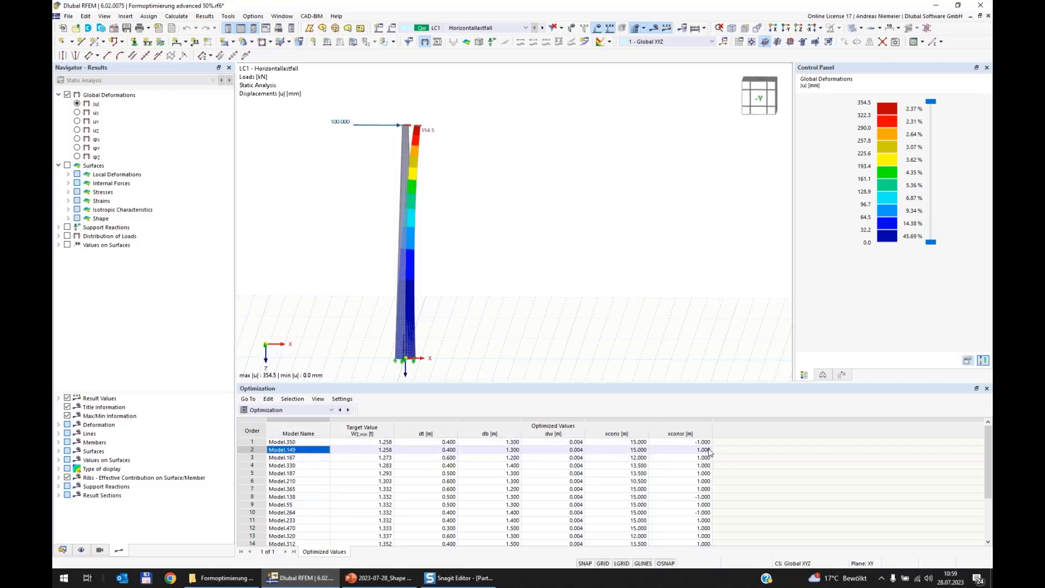
left_click(300, 458)
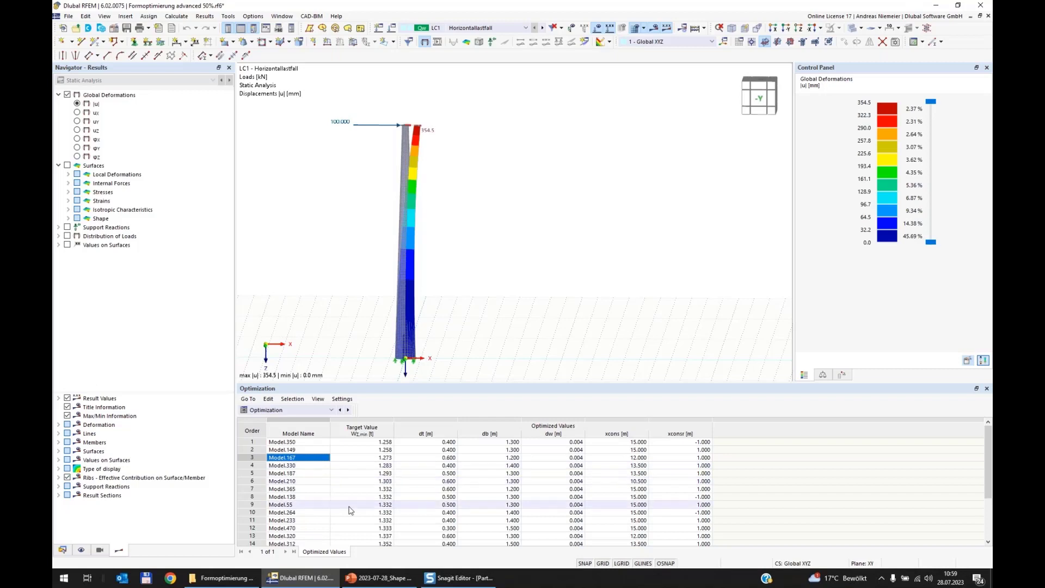
left_click(378, 458)
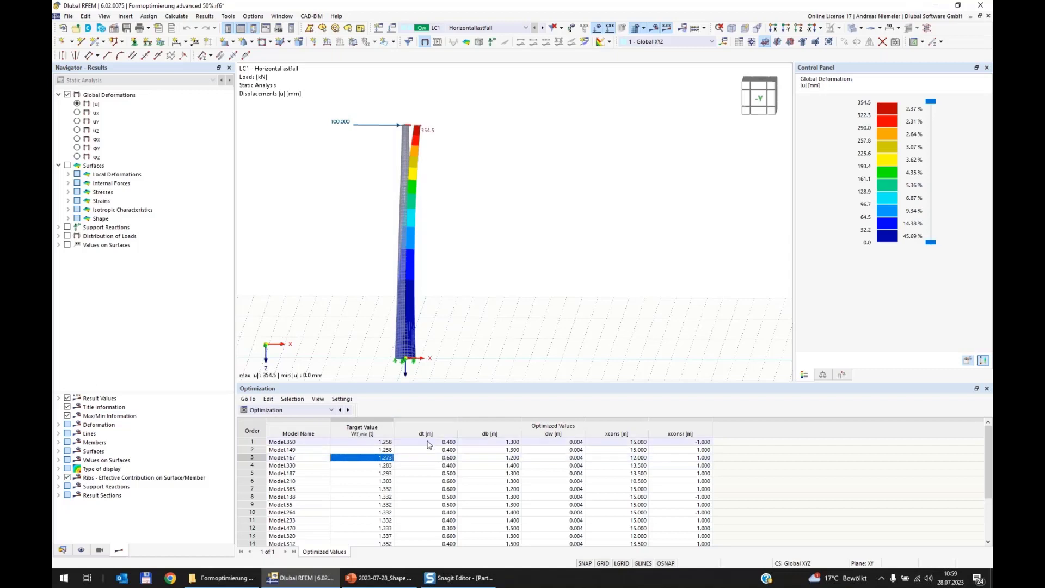
left_click(437, 461)
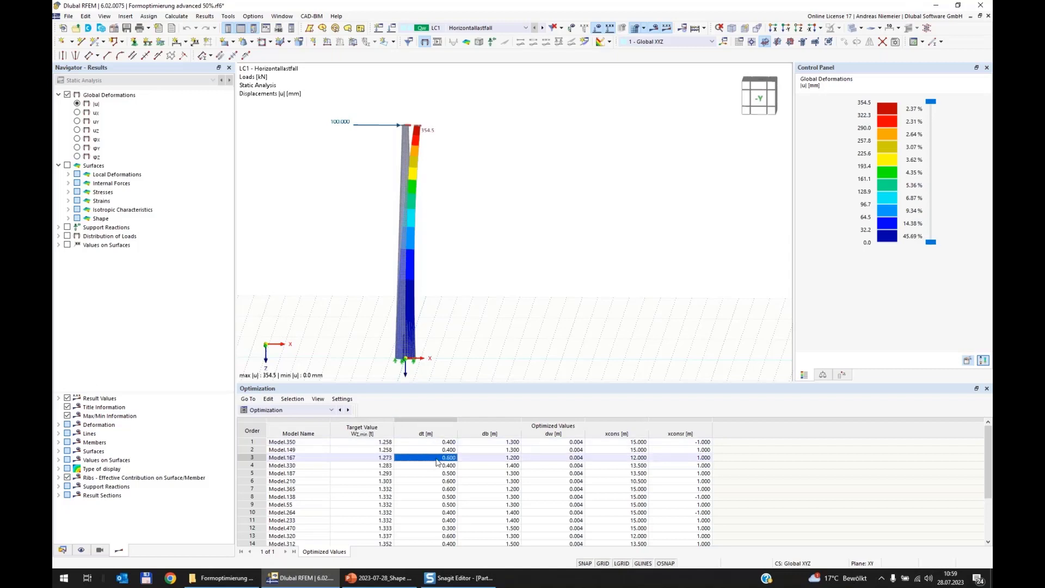
left_click(495, 460)
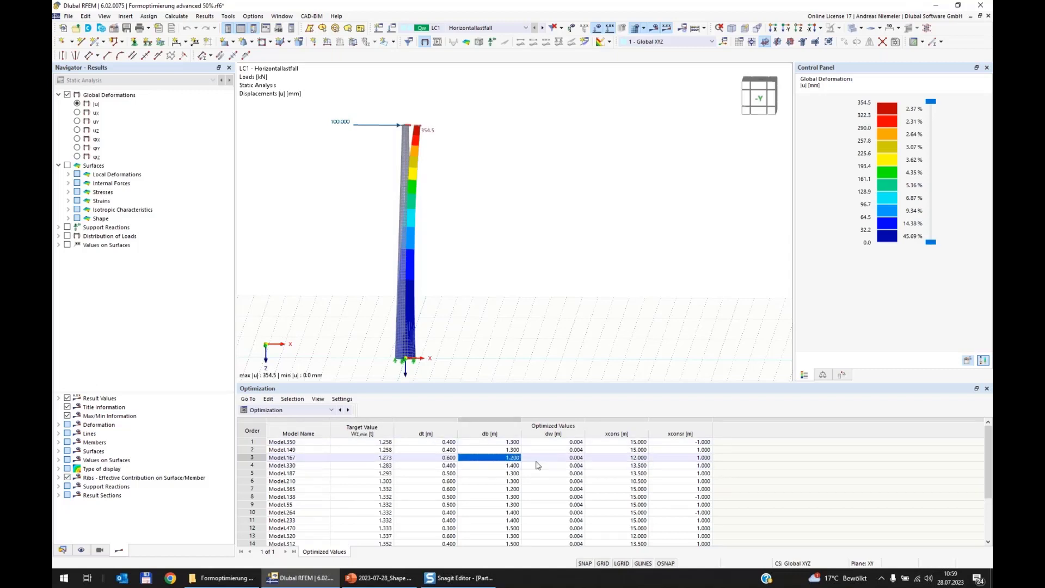
left_click(566, 462)
left_click(629, 462)
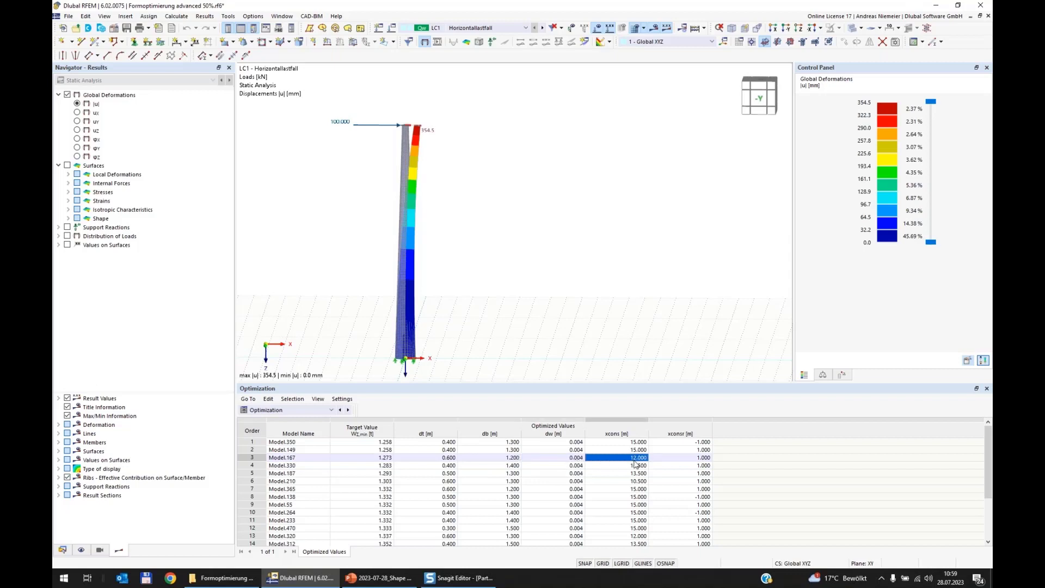
left_click(689, 462)
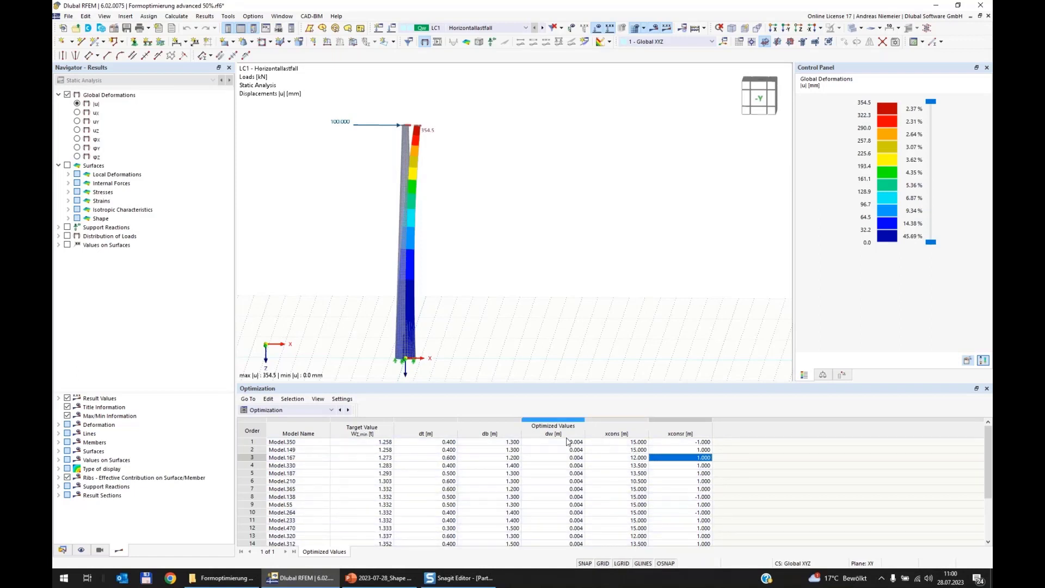
- Compare the wall thickness dw across all ranked mutations, and highlight the complete rows of the two best mutations
left_click_drag(567, 445, 569, 547)
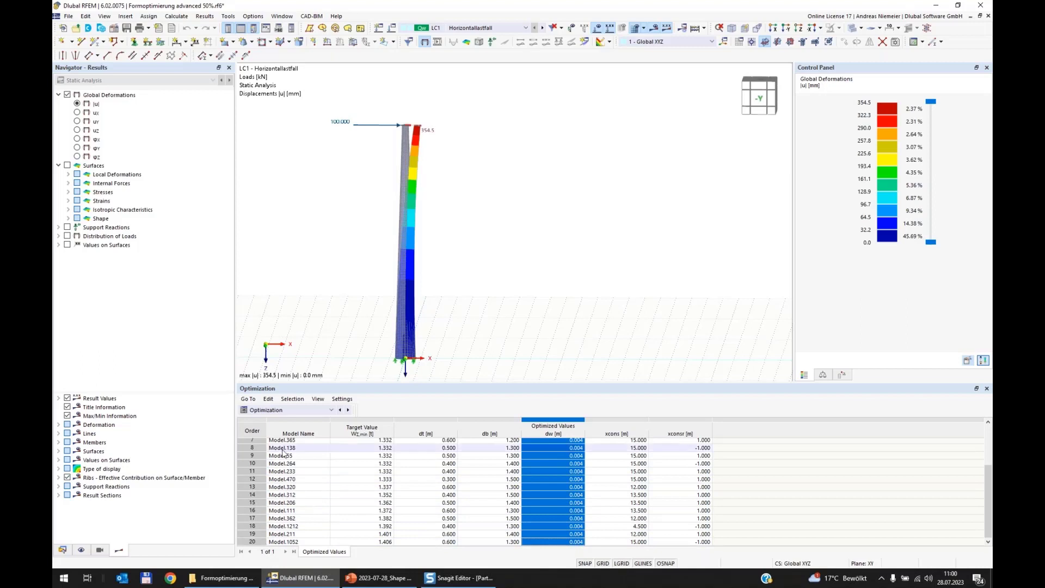
scroll(549, 527, "up", 2)
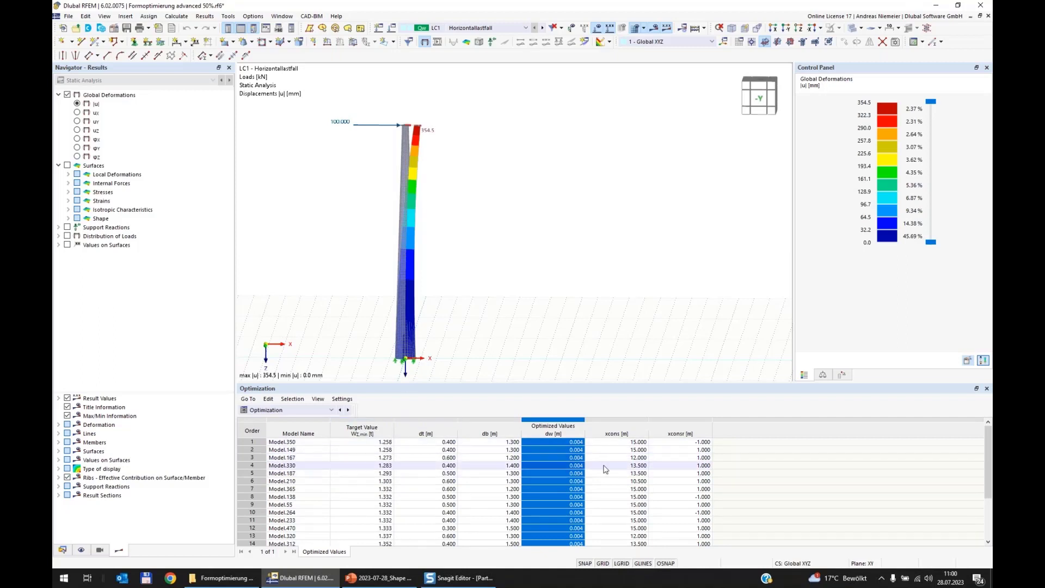
left_click_drag(707, 442, 307, 451)
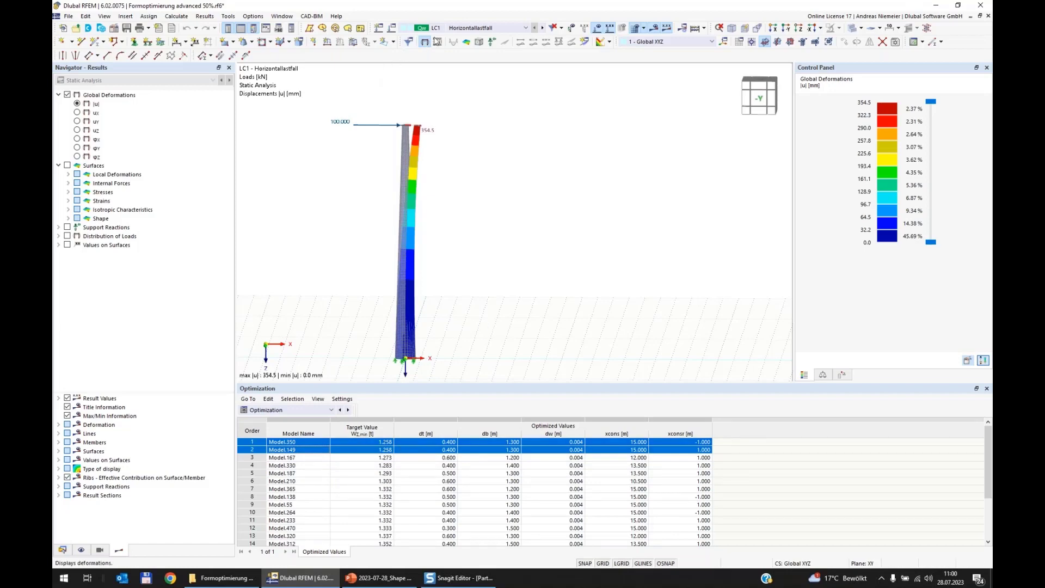
- Display the Stress-Strain Analysis results and inspect the column's von Mises stresses and its surface stress ratio
left_click(504, 28)
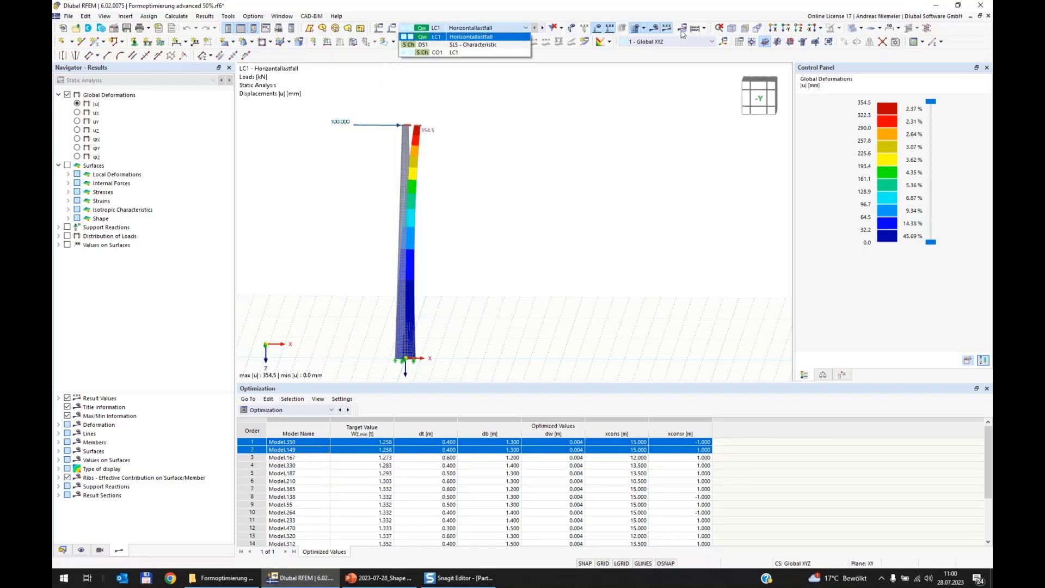
left_click(704, 29)
left_click(708, 41)
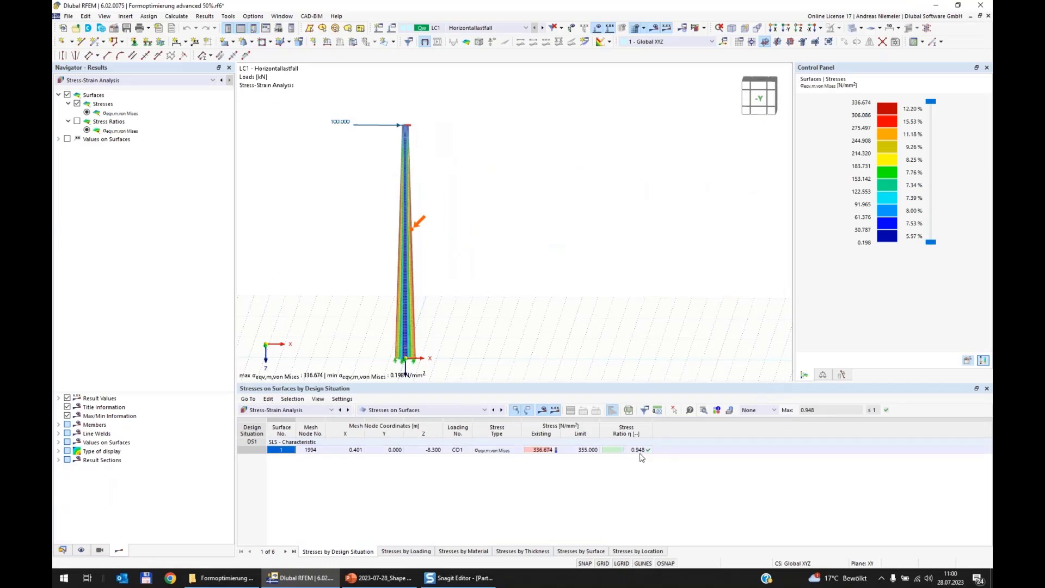
left_click(672, 452)
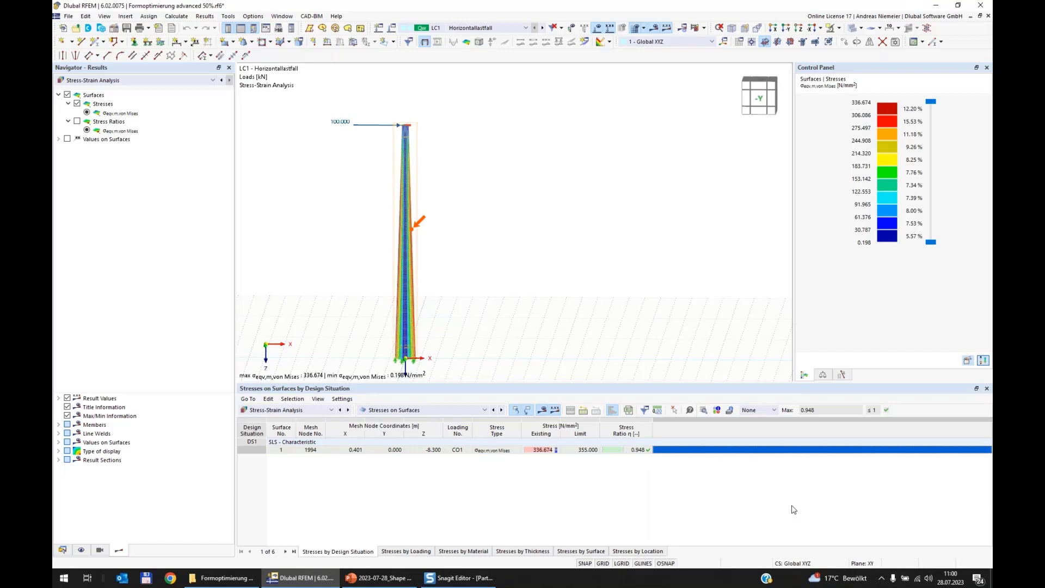
middle_click_drag(512, 327, 581, 283)
middle_click_drag(580, 283, 523, 299, "ctrl")
scroll(457, 307, "up", 7)
middle_click_drag(451, 299, 425, 306)
scroll(430, 315, "down", 1)
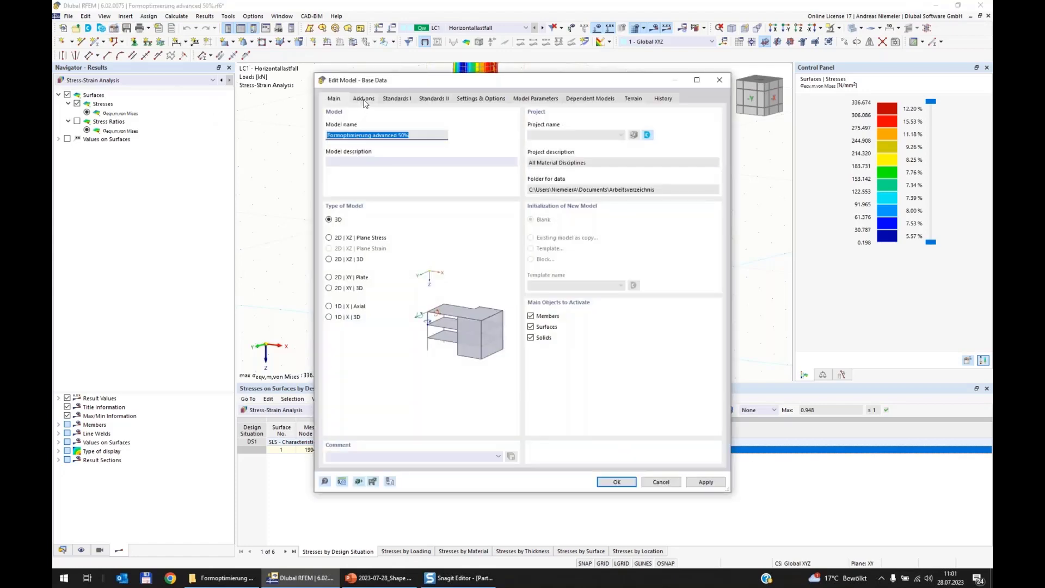
- Review the model's activated add-ons, including Optimization & Costs / CO2 Emission Estimation, and the available load wizard standard groups
left_click(364, 99)
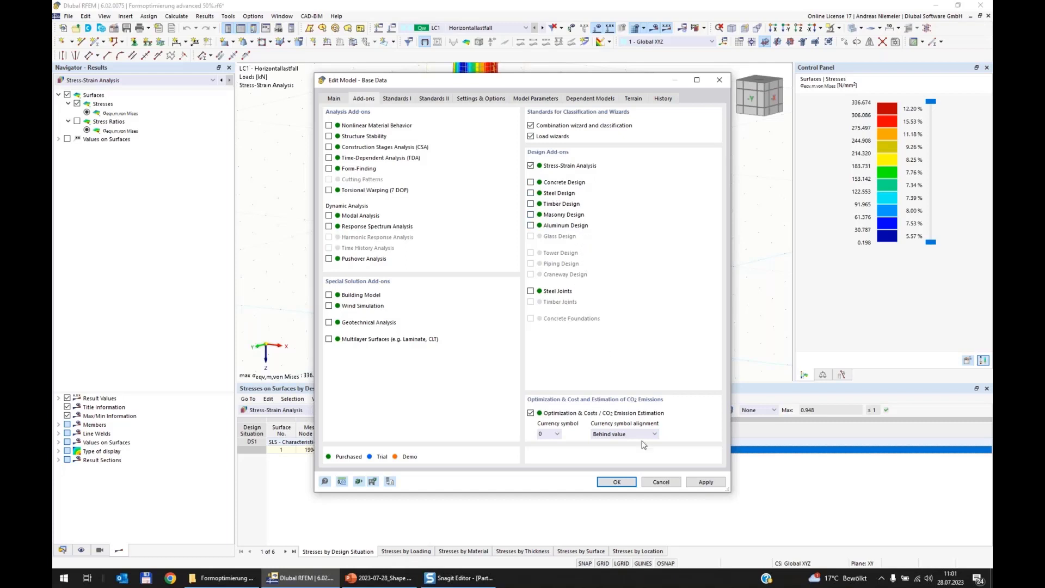
left_click(397, 99)
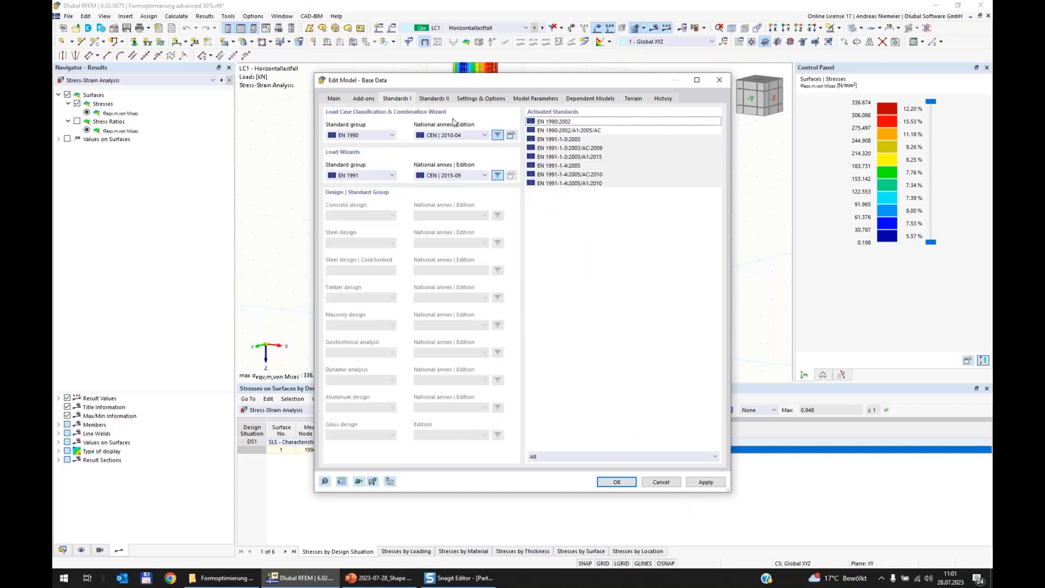
left_click(379, 175)
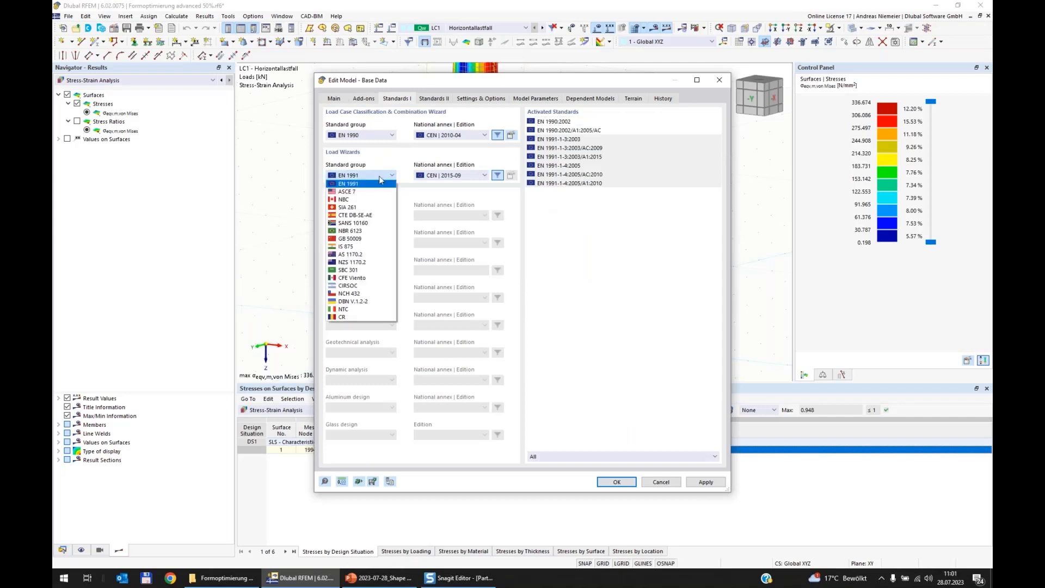
left_click(379, 175)
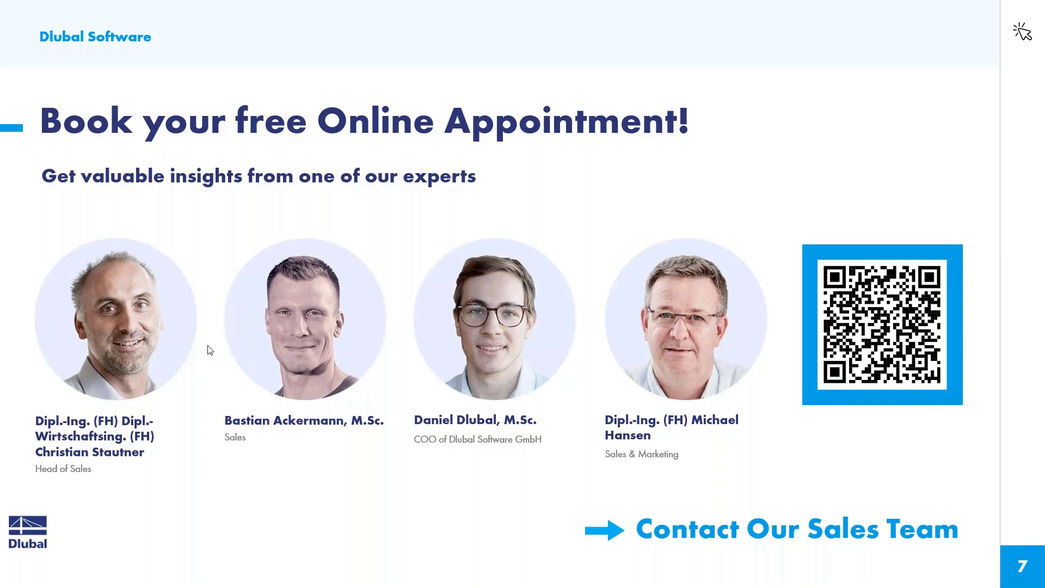
- Switch to the Dlubal website in the browser and open its Webinars overview page
key("alt+Tab")
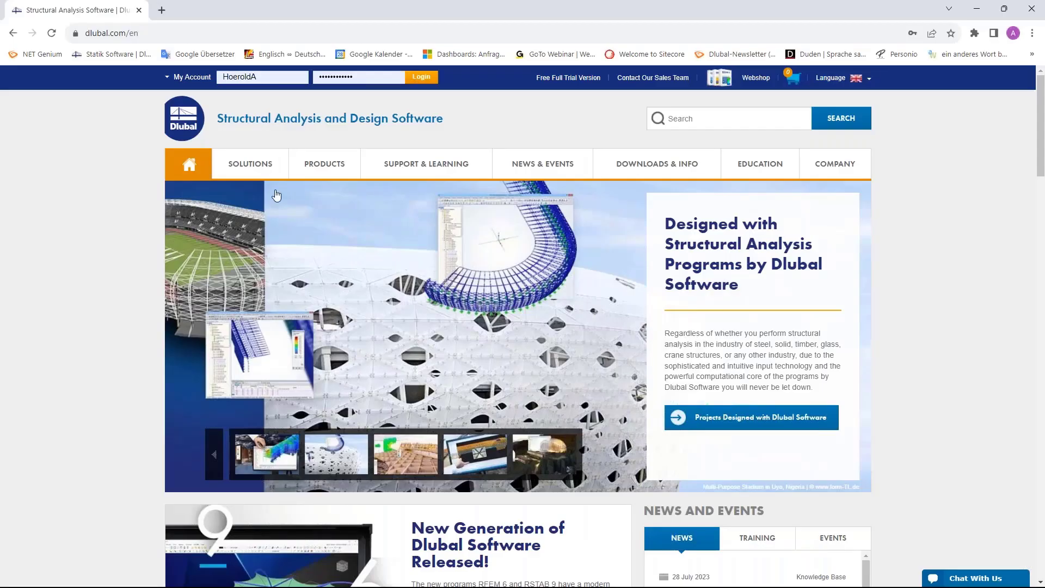
mouse_move(474, 164)
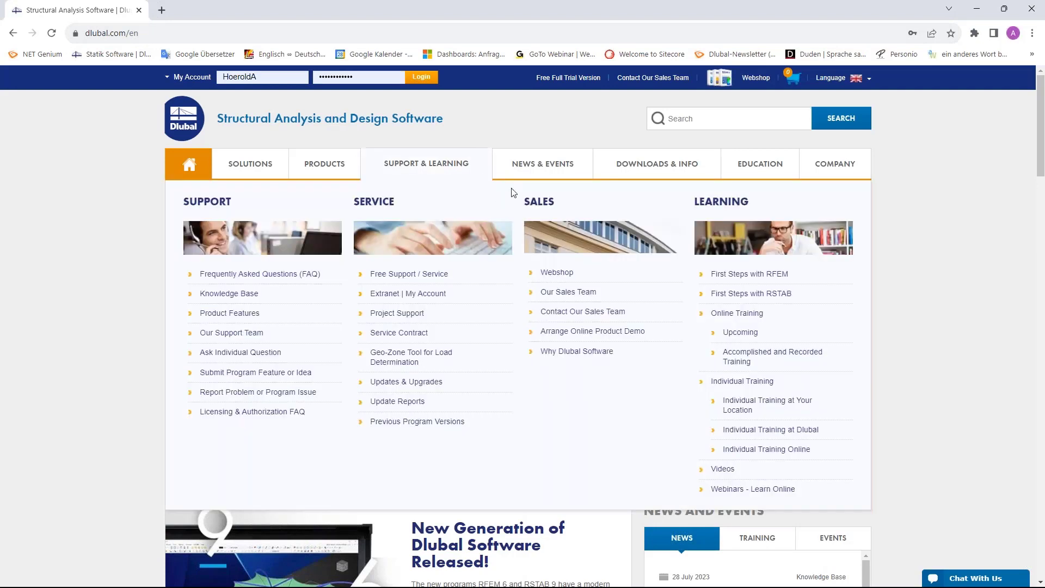
mouse_move(532, 168)
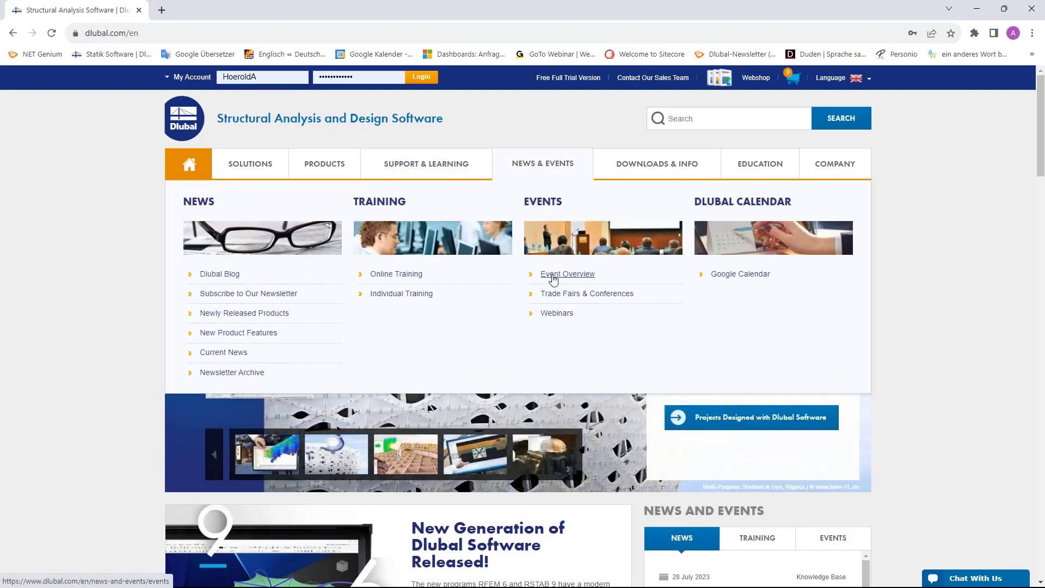
left_click(558, 314)
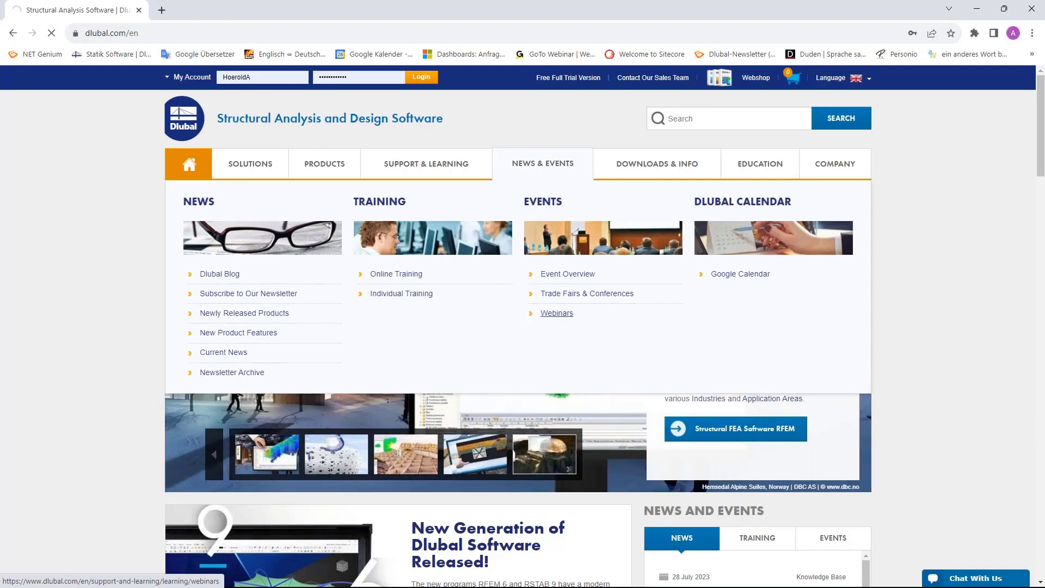
- Look through the upcoming webinars on the Building Model add-on and the two-part introduction to RFEM 6 and RSTAB 9
scroll(558, 315, "down", 6)
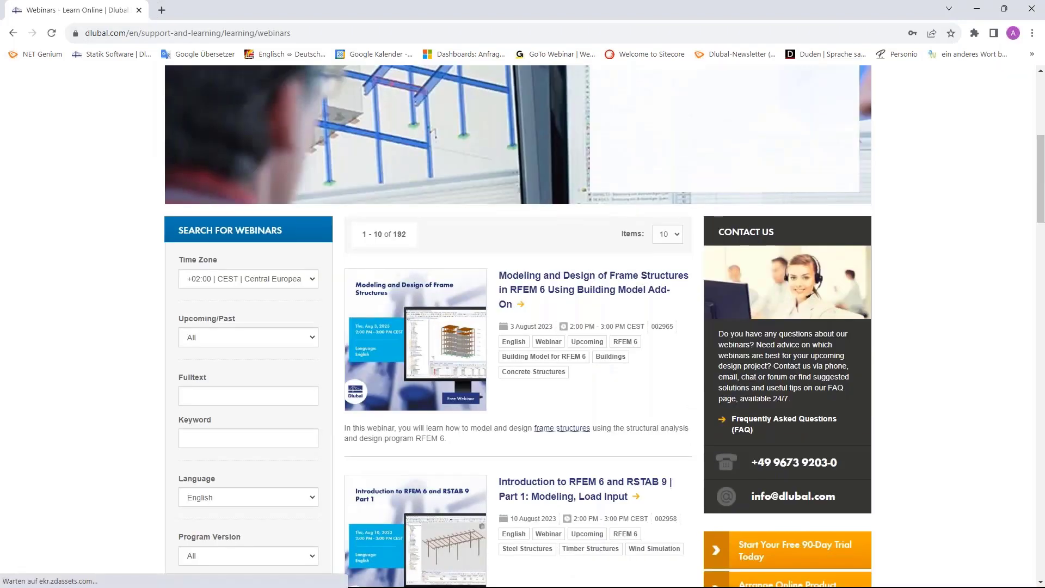
scroll(566, 316, "down", 4)
scroll(566, 316, "up", 3)
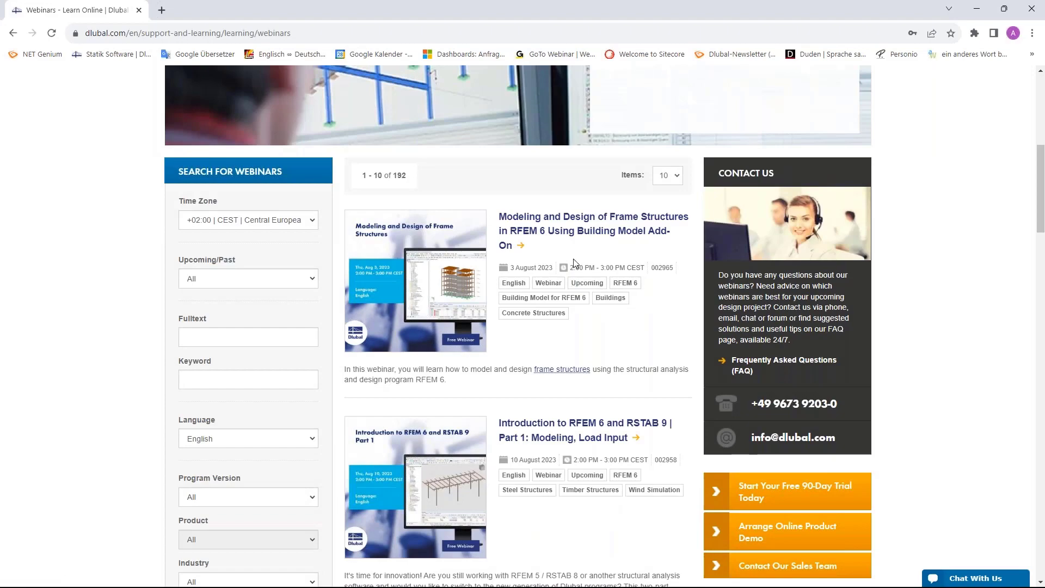
scroll(575, 263, "down", 3)
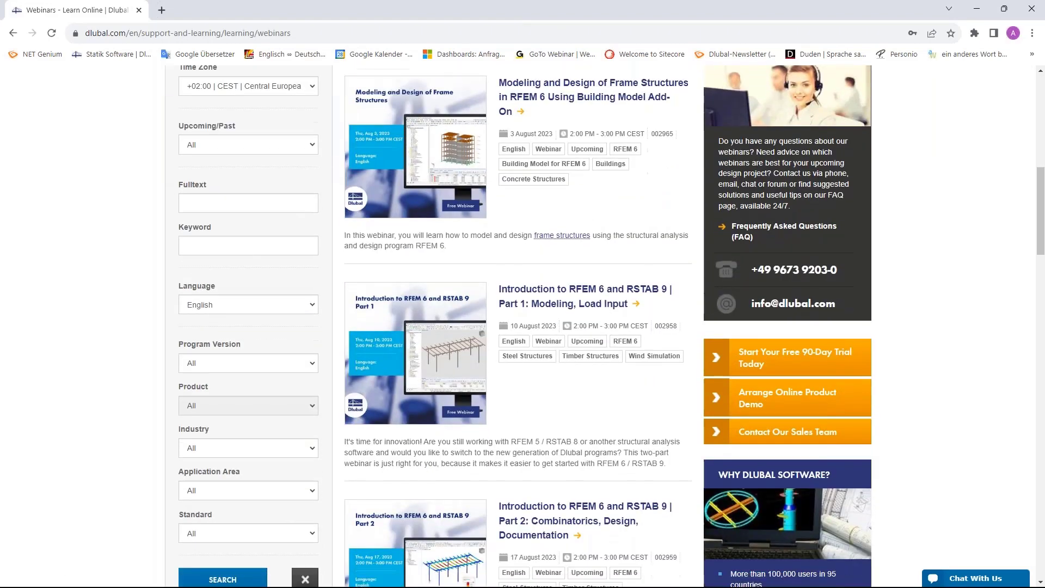
scroll(541, 303, "down", 5)
scroll(541, 303, "up", 4)
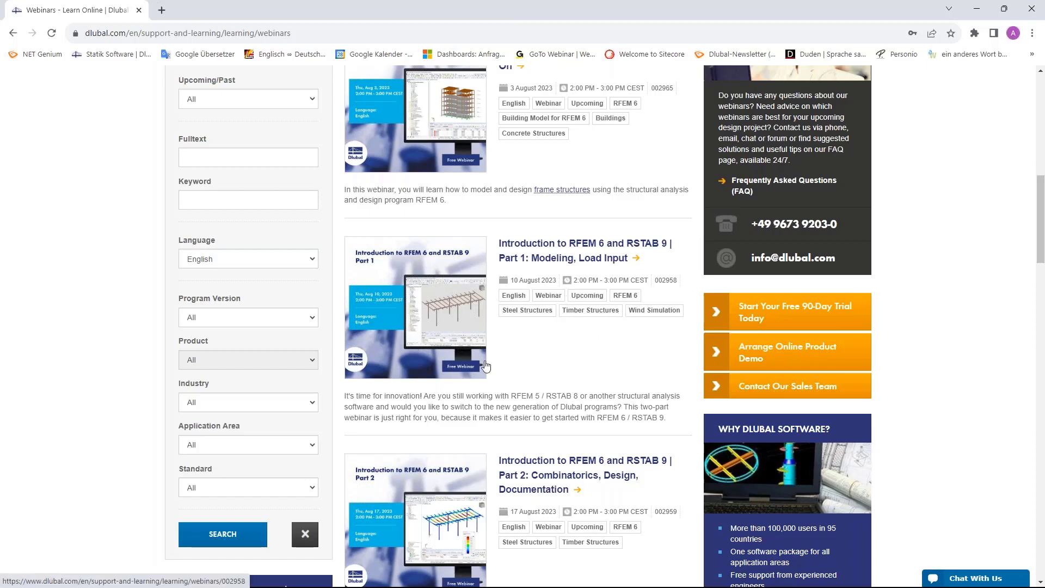
- Open the page of the webinar "Shape Optimization of Tapered Members" from the webinar list
scroll(536, 382, "down", 1)
scroll(536, 382, "down", 2)
scroll(542, 349, "down", 2)
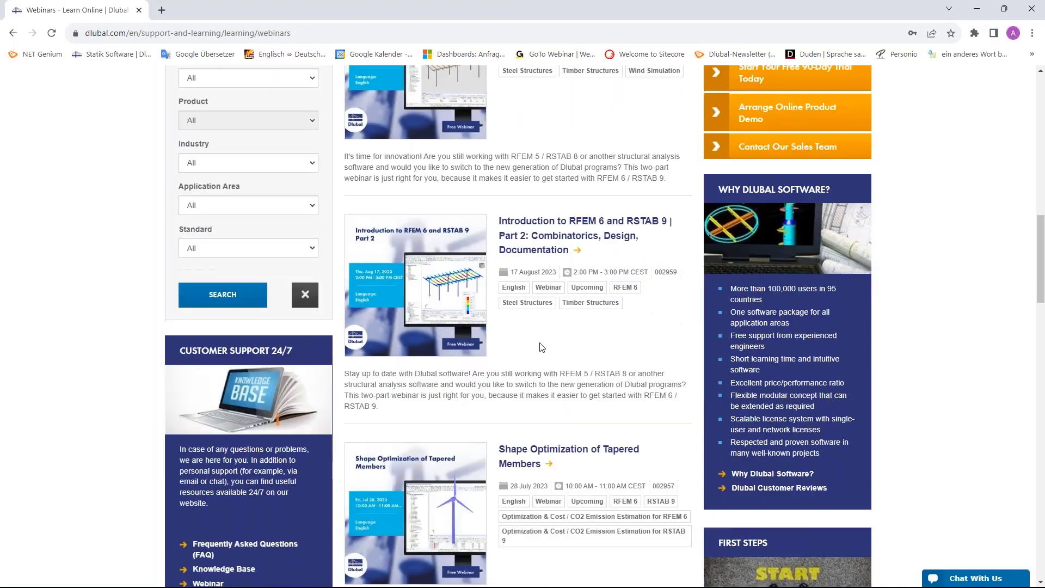
scroll(539, 343, "down", 2)
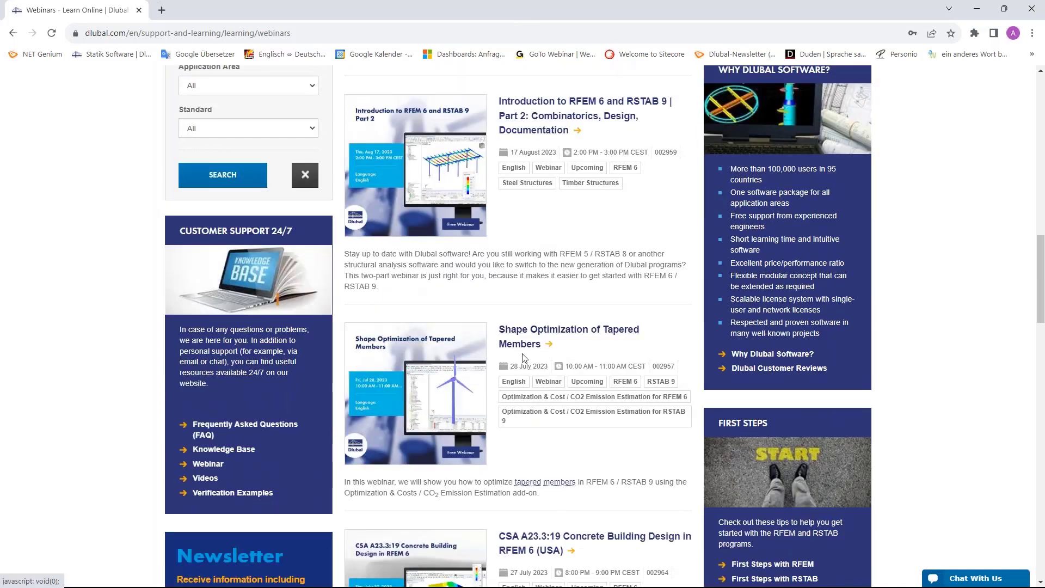
left_click(529, 334)
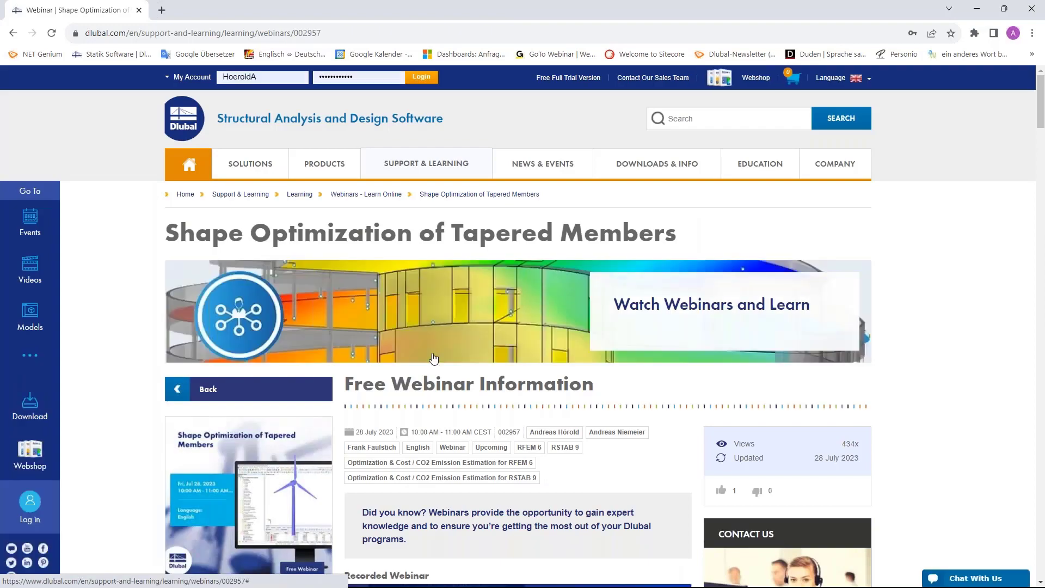
- Examine the webinar page's recorded video, presentation slides download, related links, recommended events and models to download
scroll(434, 357, "down", 6)
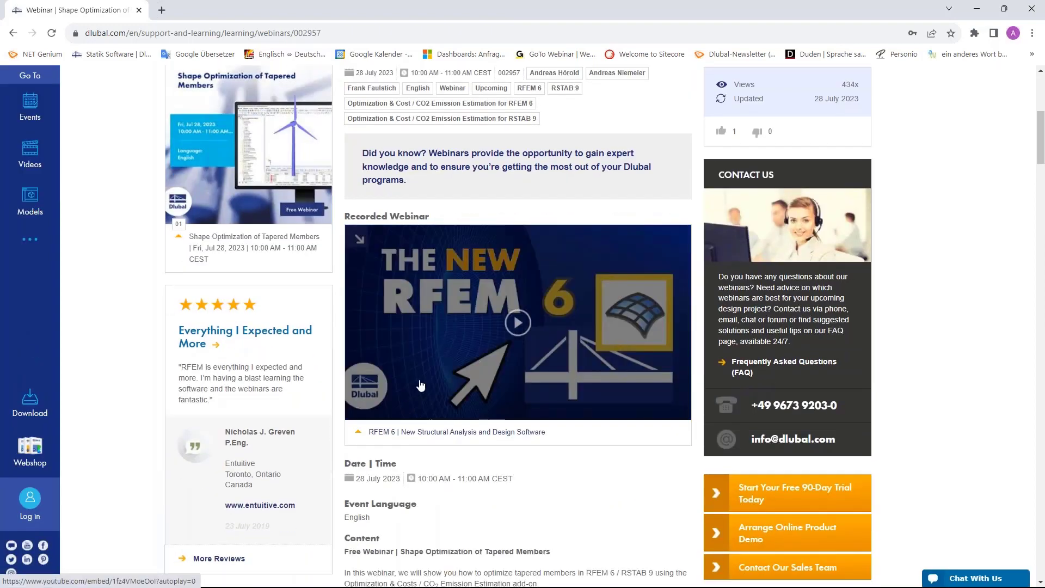
scroll(420, 384, "up", 7)
scroll(421, 385, "down", 2)
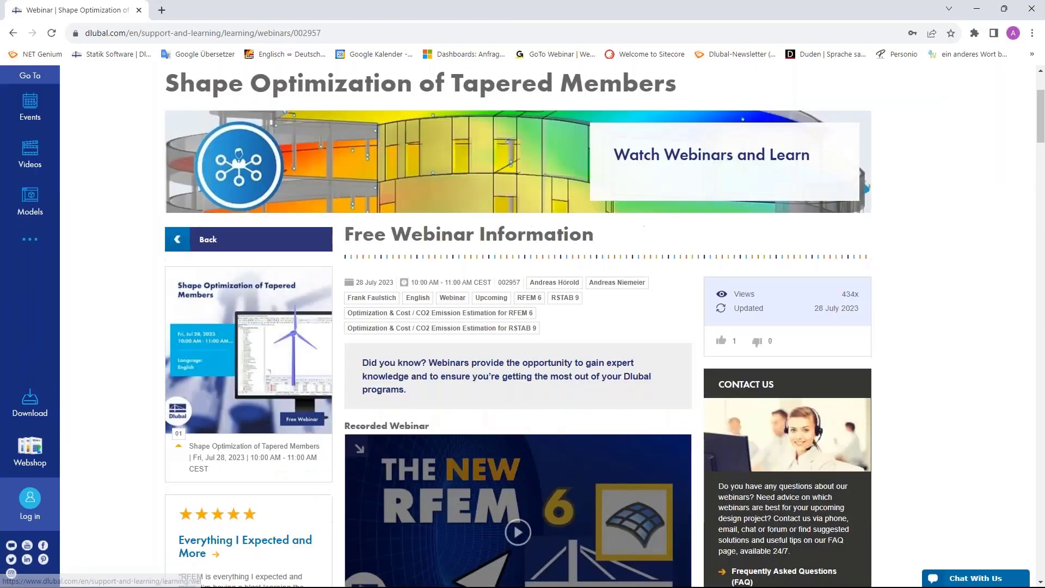
scroll(531, 351, "down", 4)
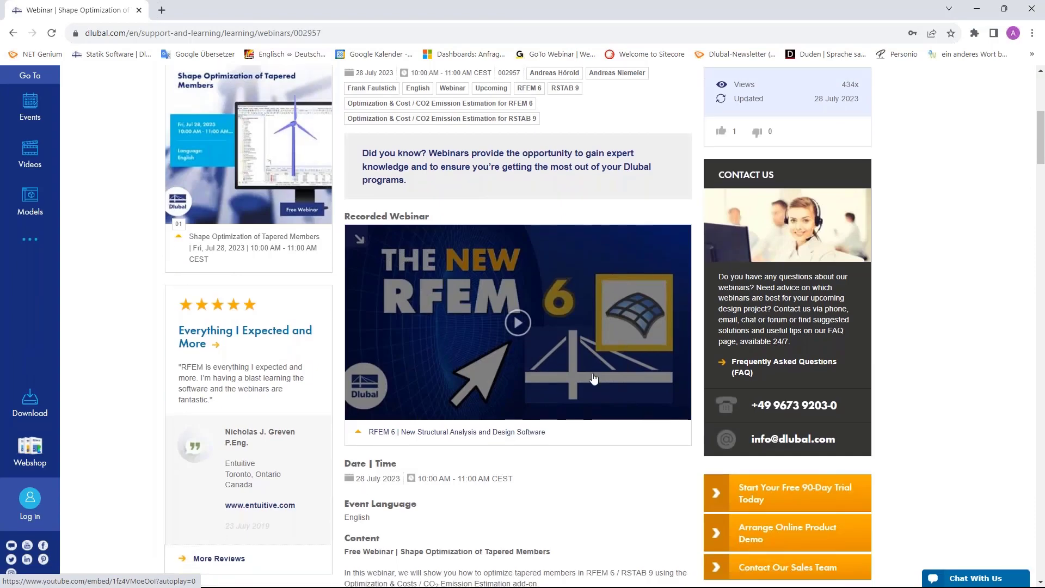
scroll(593, 379, "down", 7)
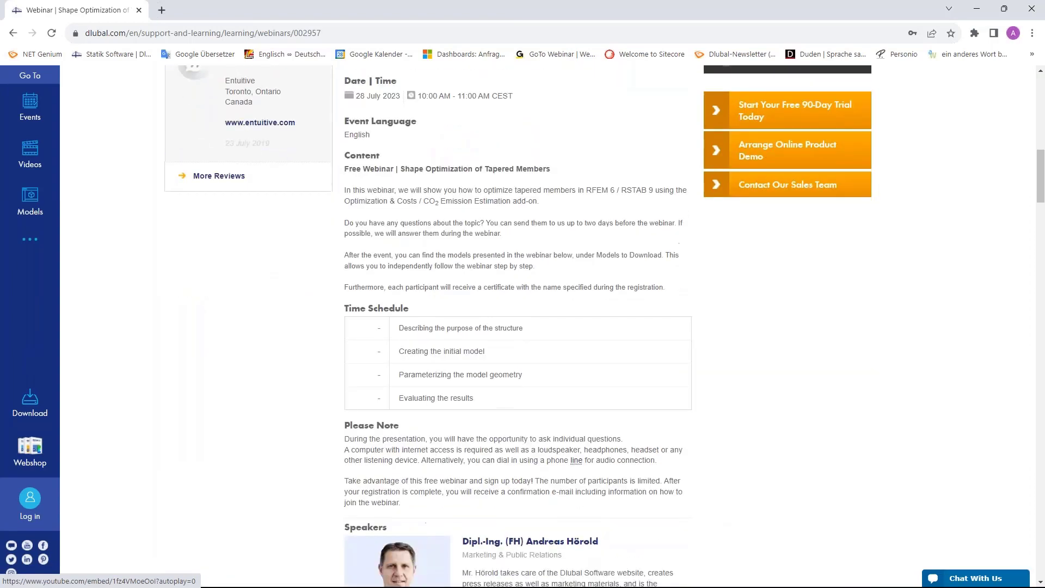
scroll(452, 427, "down", 8)
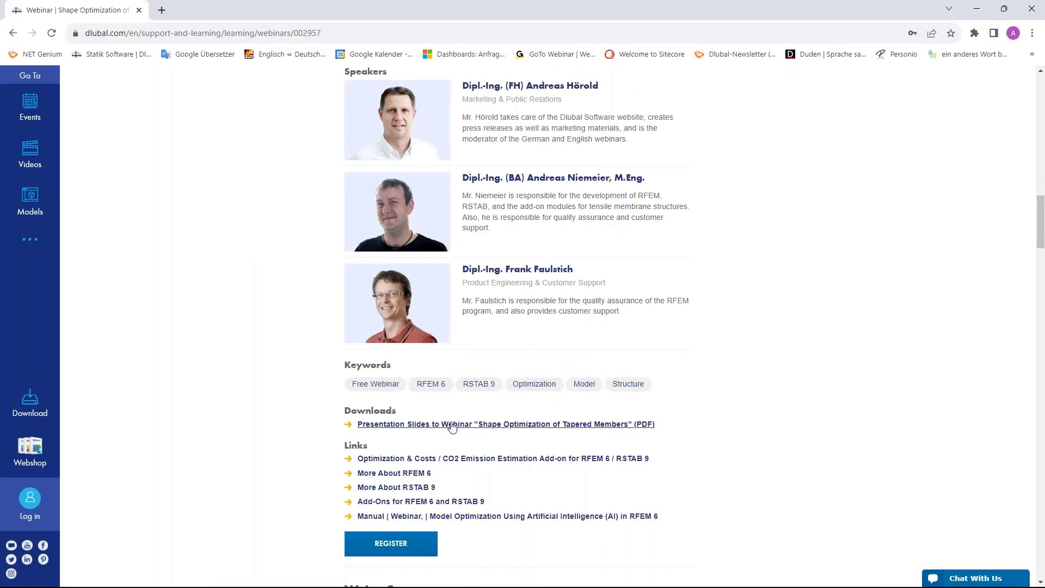
scroll(526, 431, "down", 2)
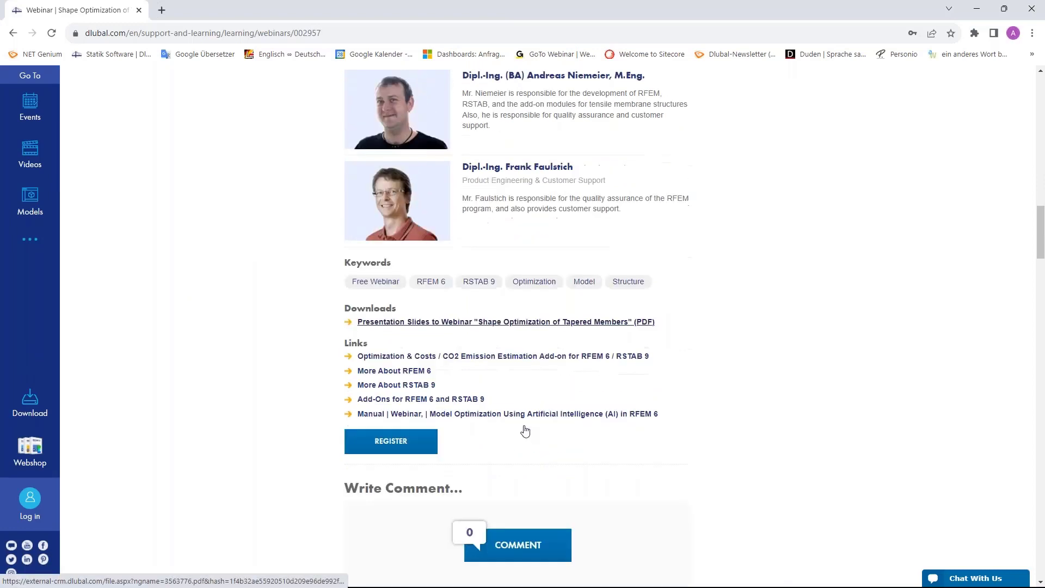
scroll(525, 431, "down", 13)
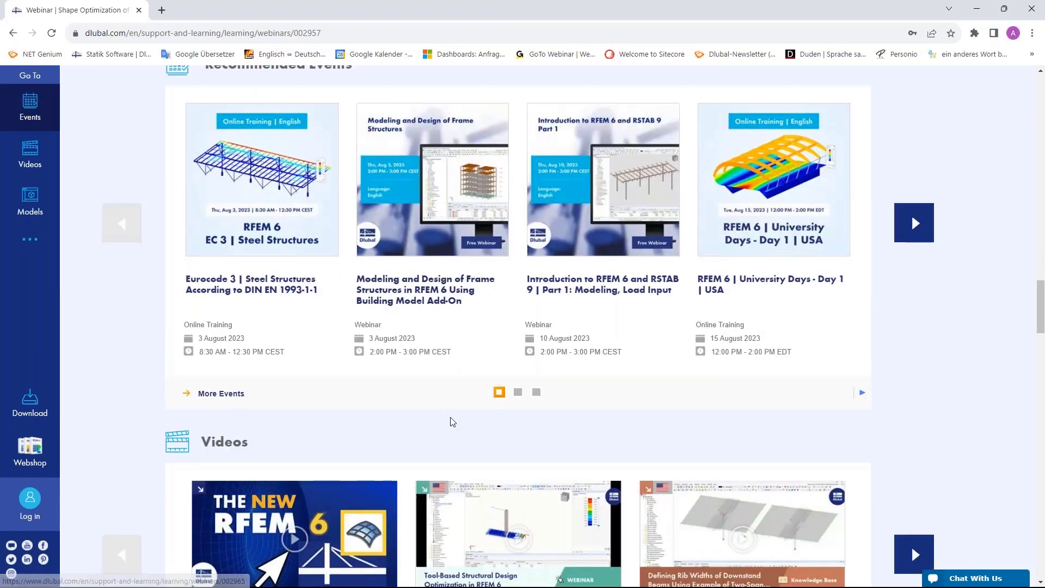
scroll(451, 421, "down", 9)
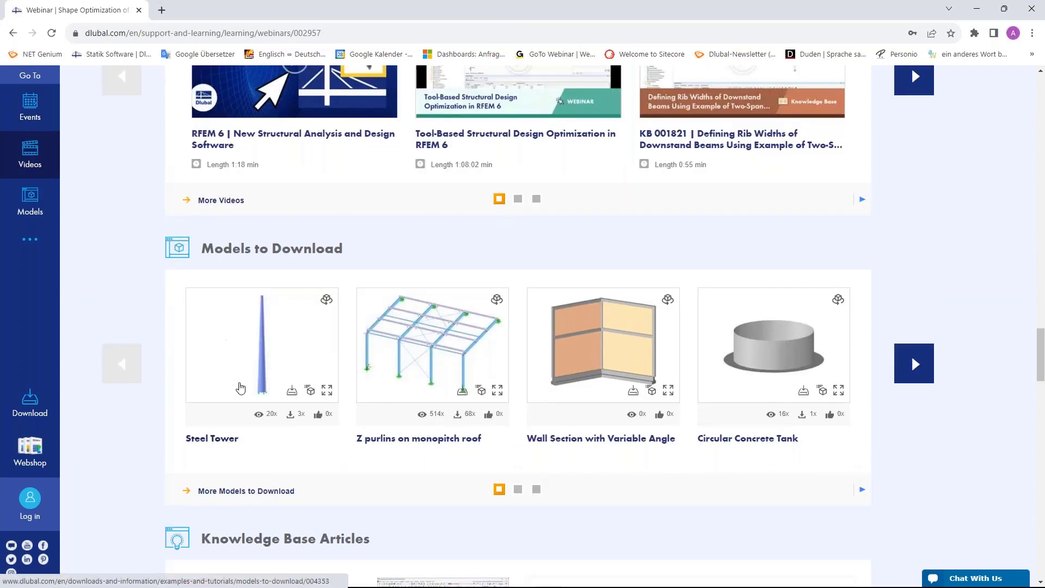